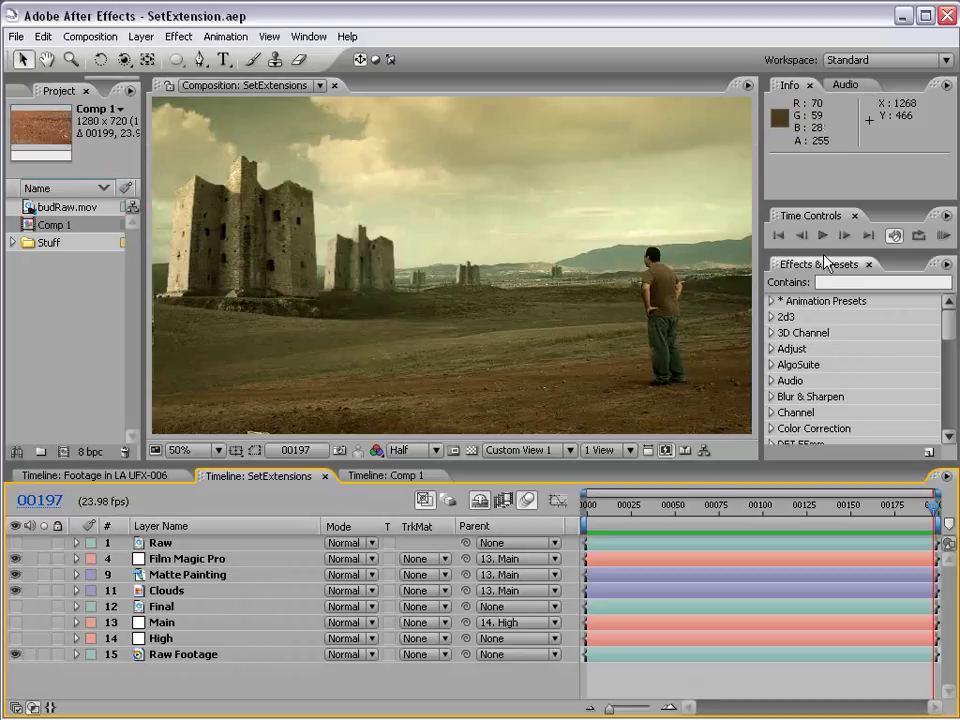
RAM-preview and scrub the castle composite, then toggle the Raw layer on and off to compare
key(KP_0)
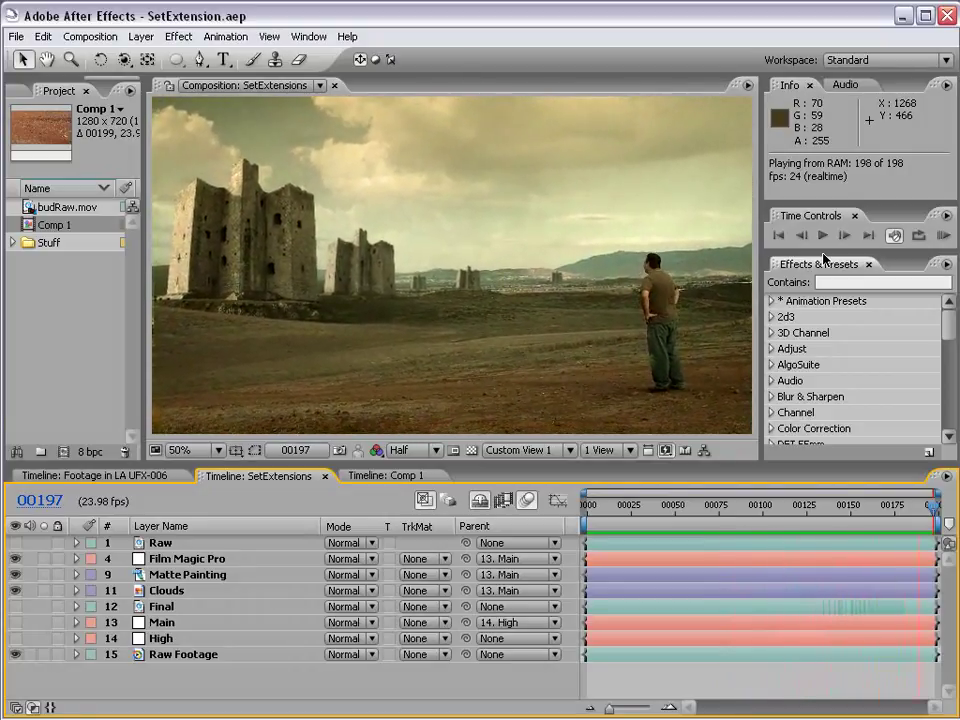
key(space)
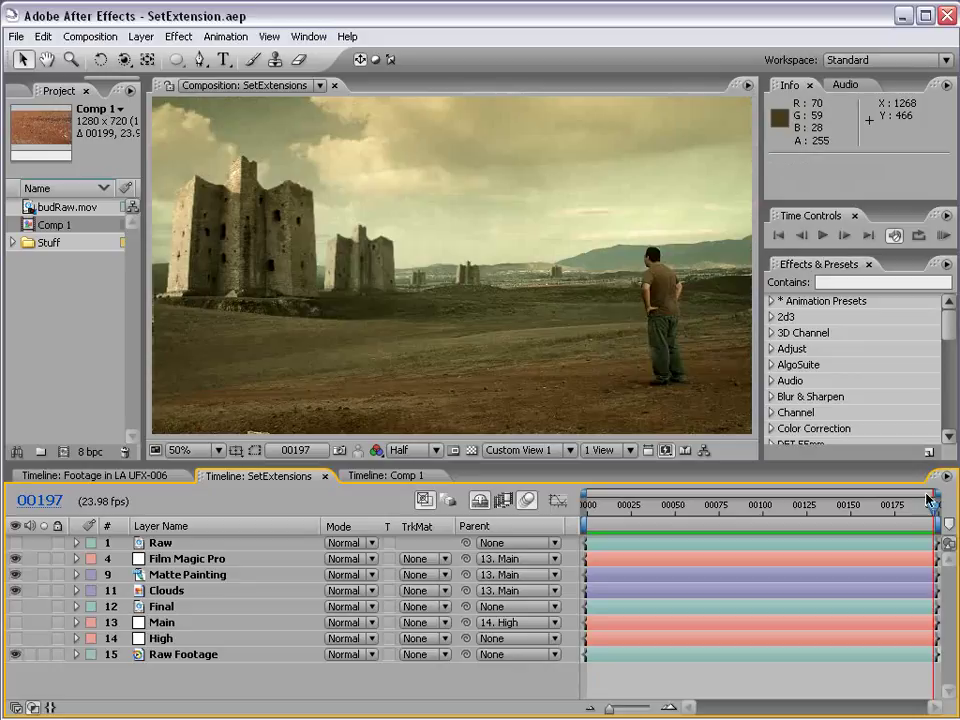
mouse_move(621, 510)
mouse_down()
mouse_move(606, 511)
mouse_move(890, 513)
mouse_up()
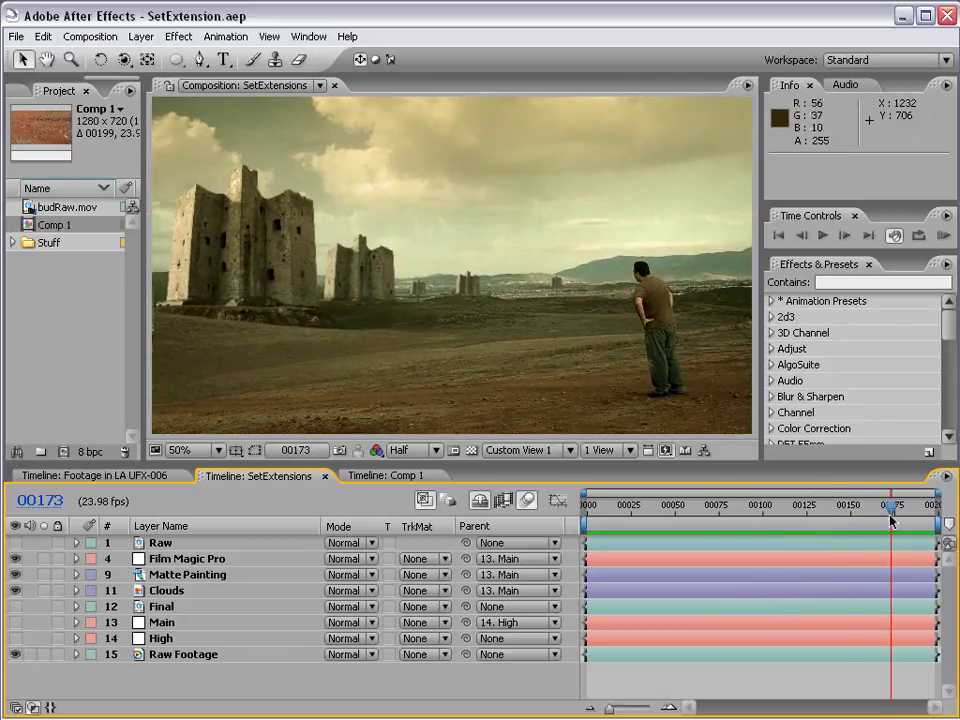
mouse_move(890, 509)
mouse_down()
mouse_move(929, 509)
mouse_move(877, 509)
mouse_up()
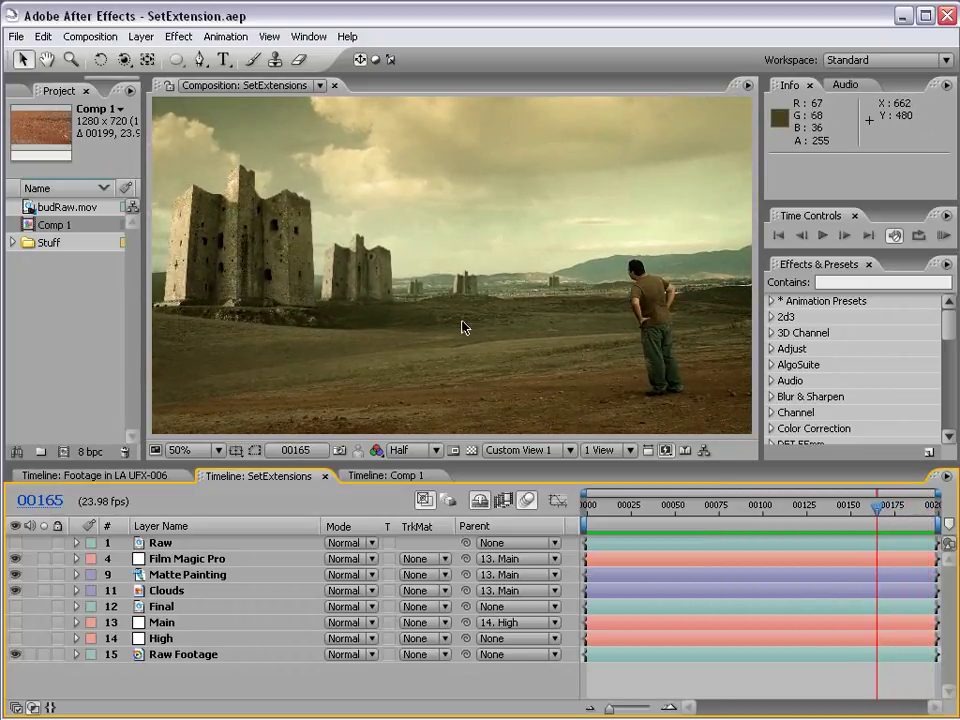
click(15, 542)
click(15, 542)
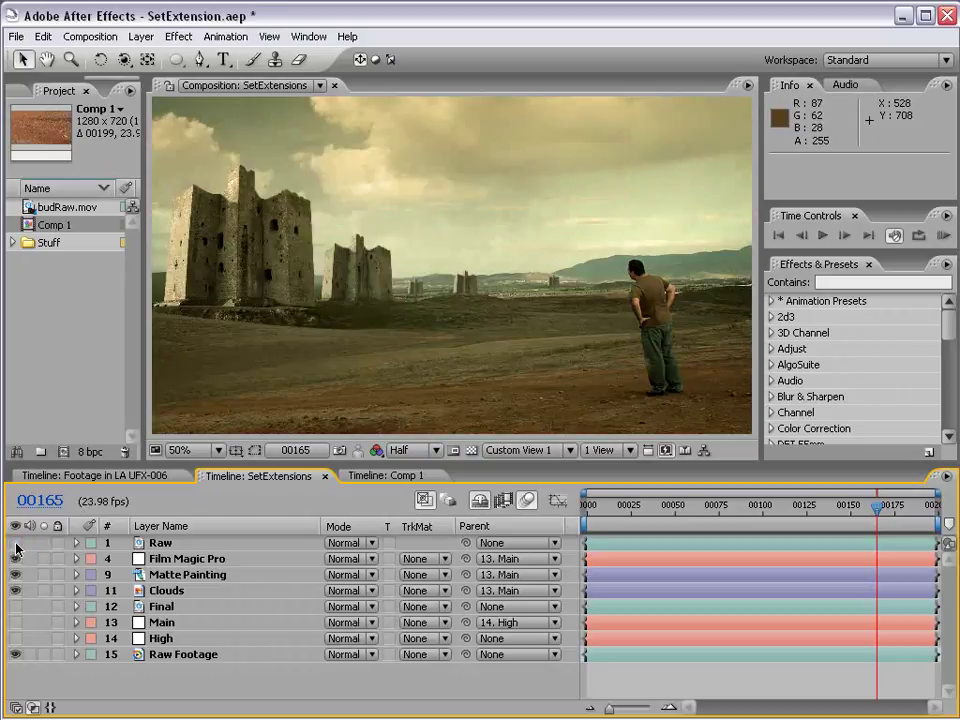
Turn the Raw layer back on to show the plain desert plate
click(15, 542)
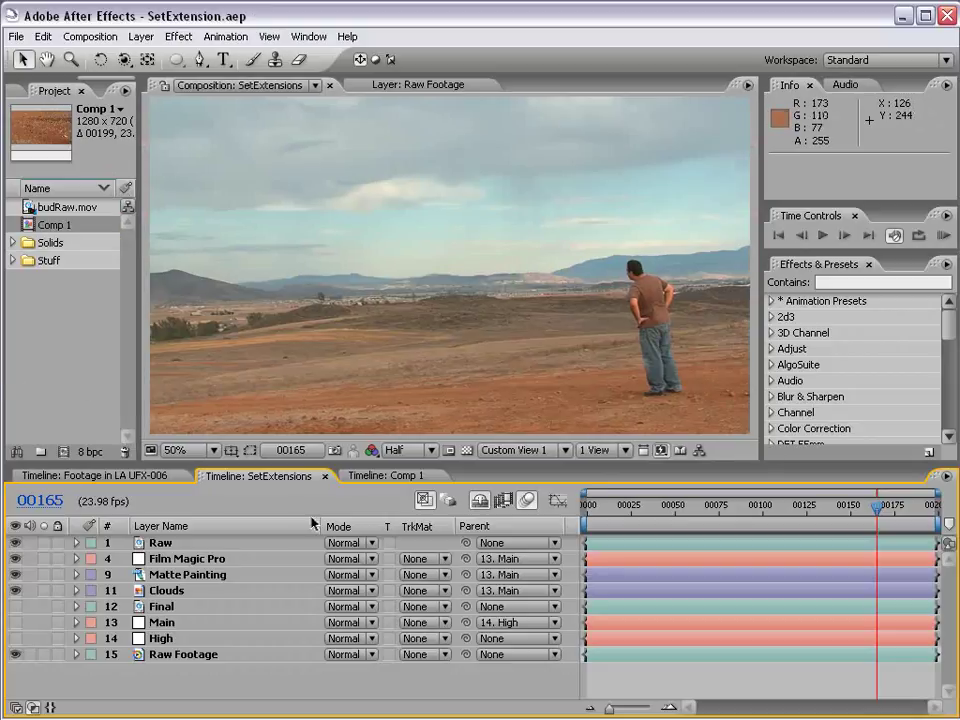
In the Comp 1 timeline, add two new null object layers
click(390, 476)
drag(535, 508, 850, 508)
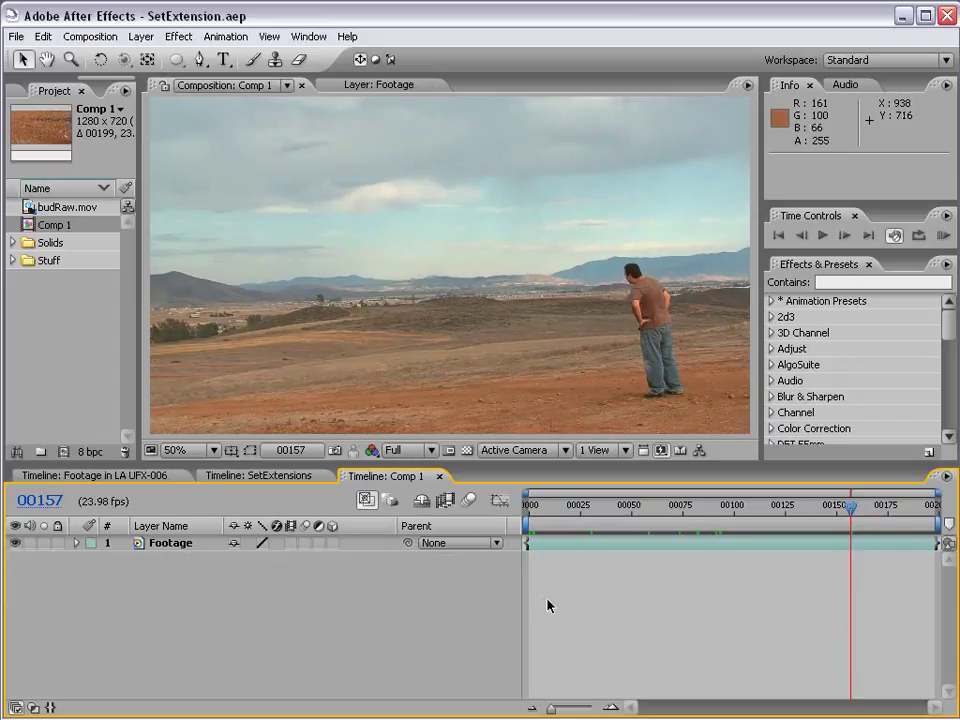
click(141, 36)
mouse_move(152, 56)
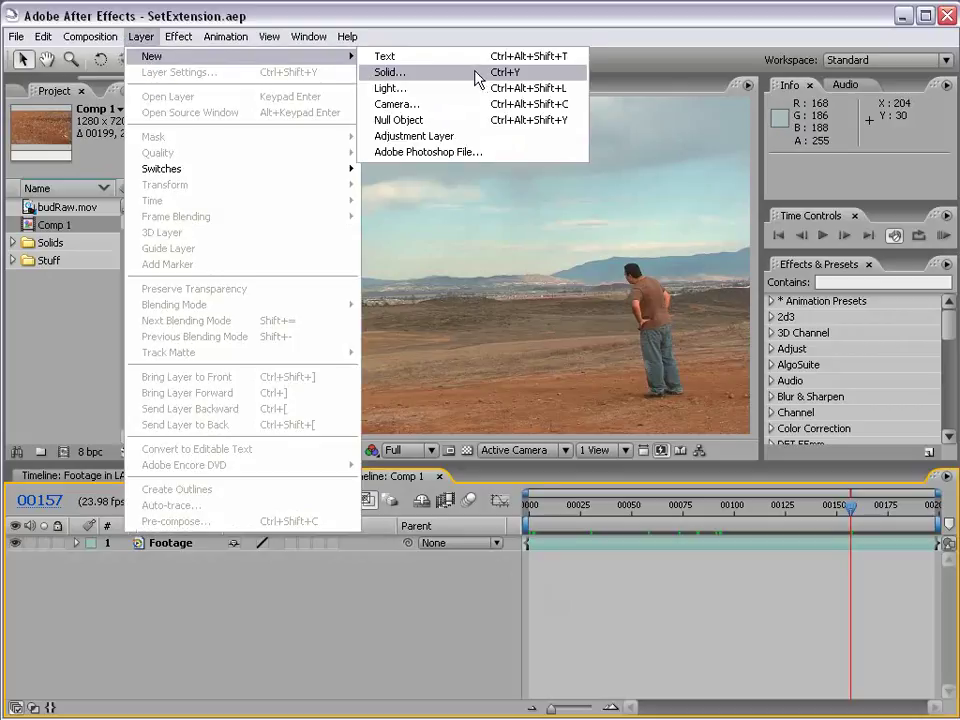
click(400, 120)
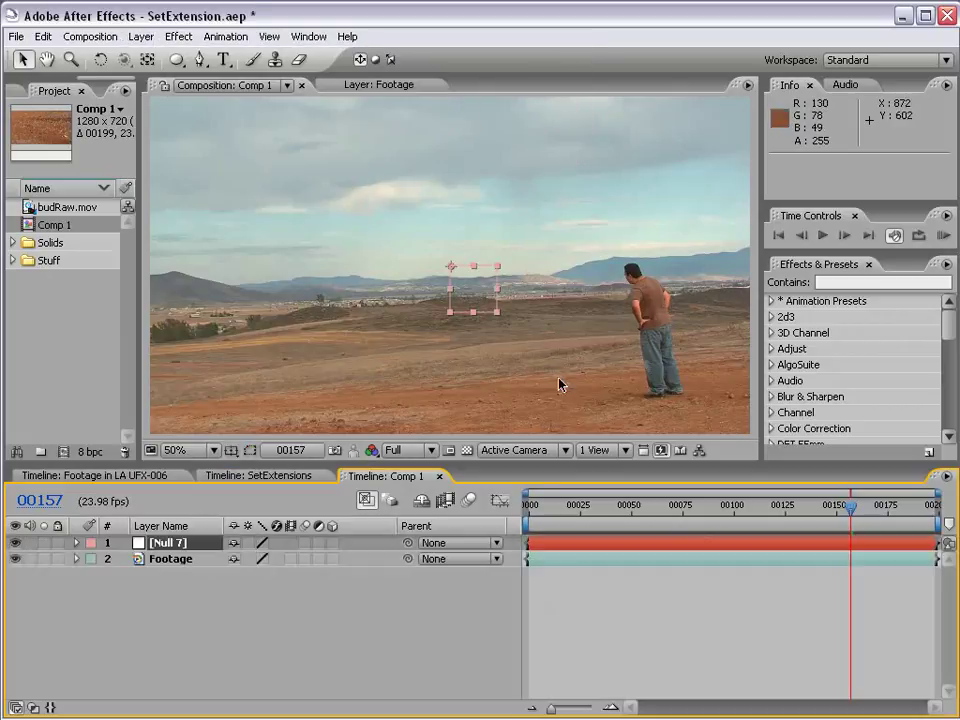
click(141, 37)
mouse_move(152, 56)
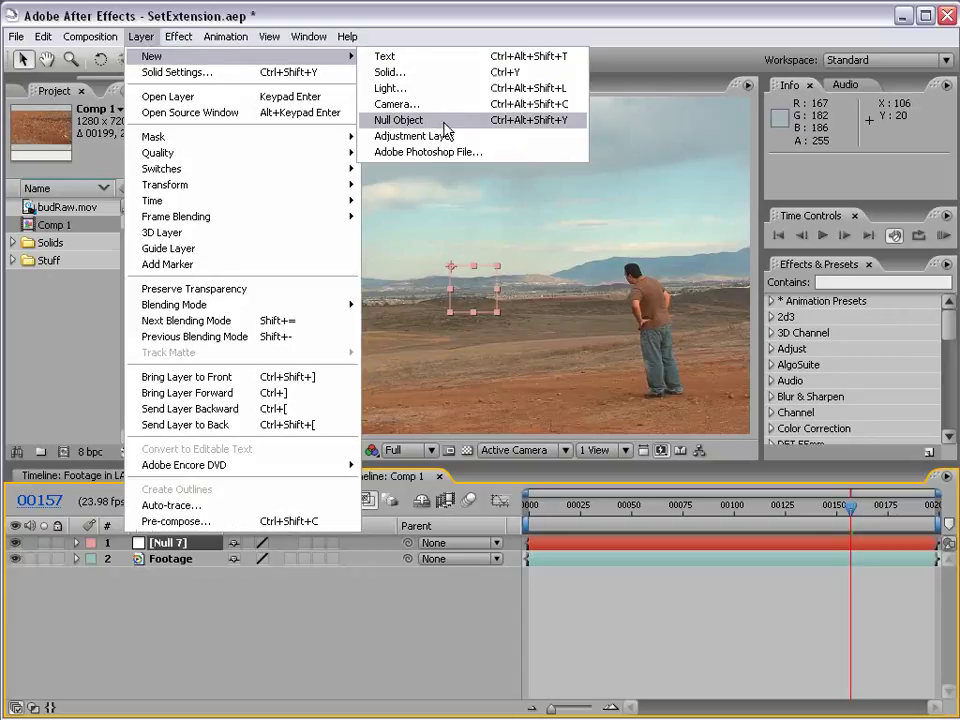
click(445, 128)
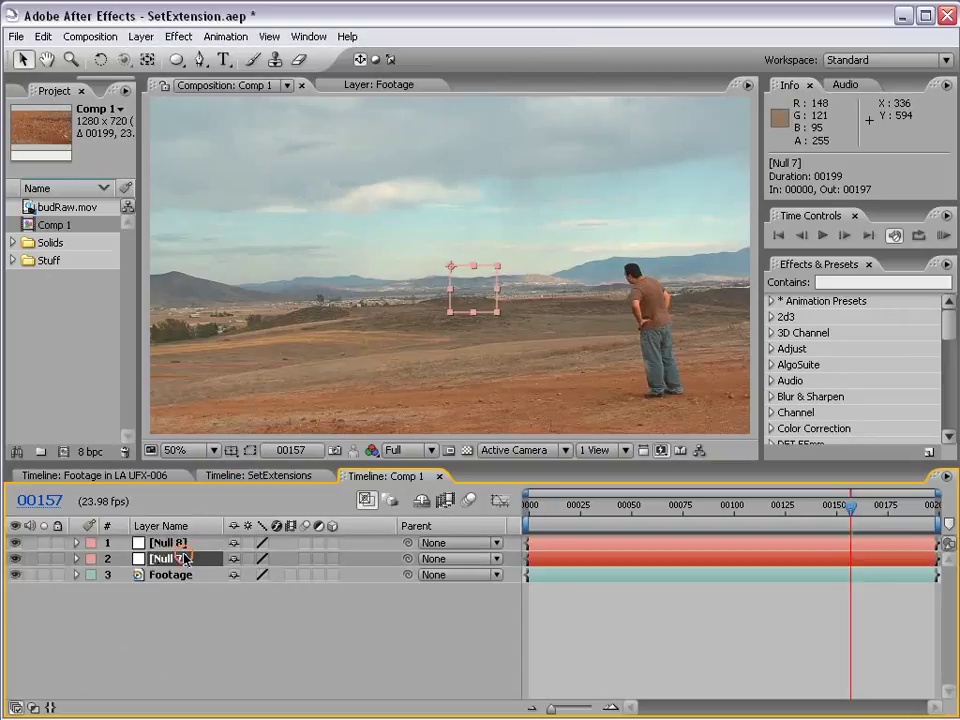
Rename the two nulls First and Second
key(Return)
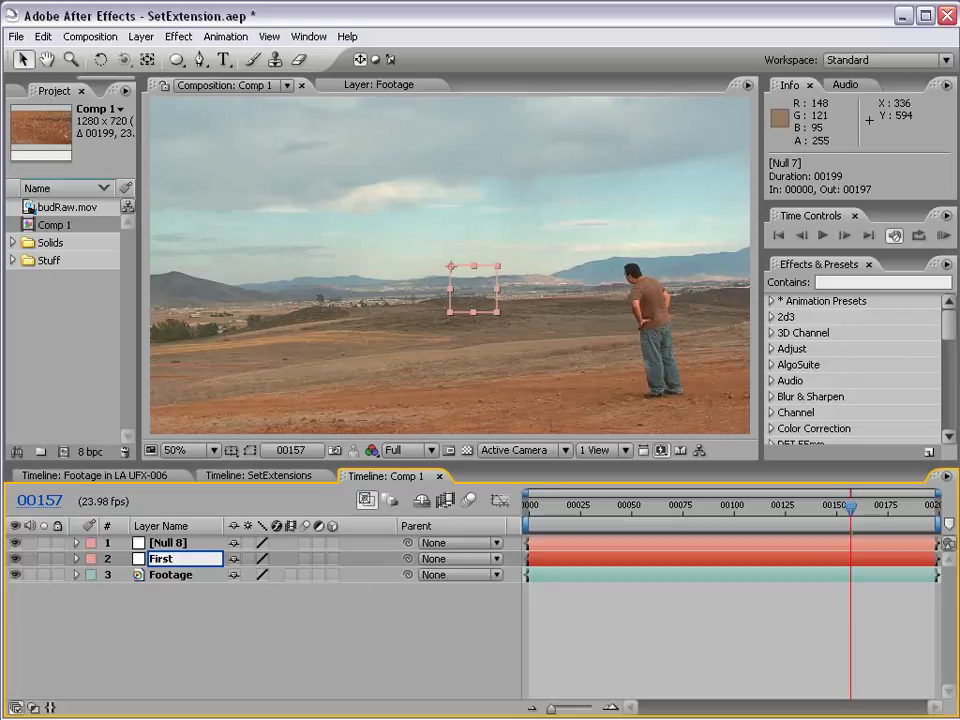
click(160, 545)
key(Return)
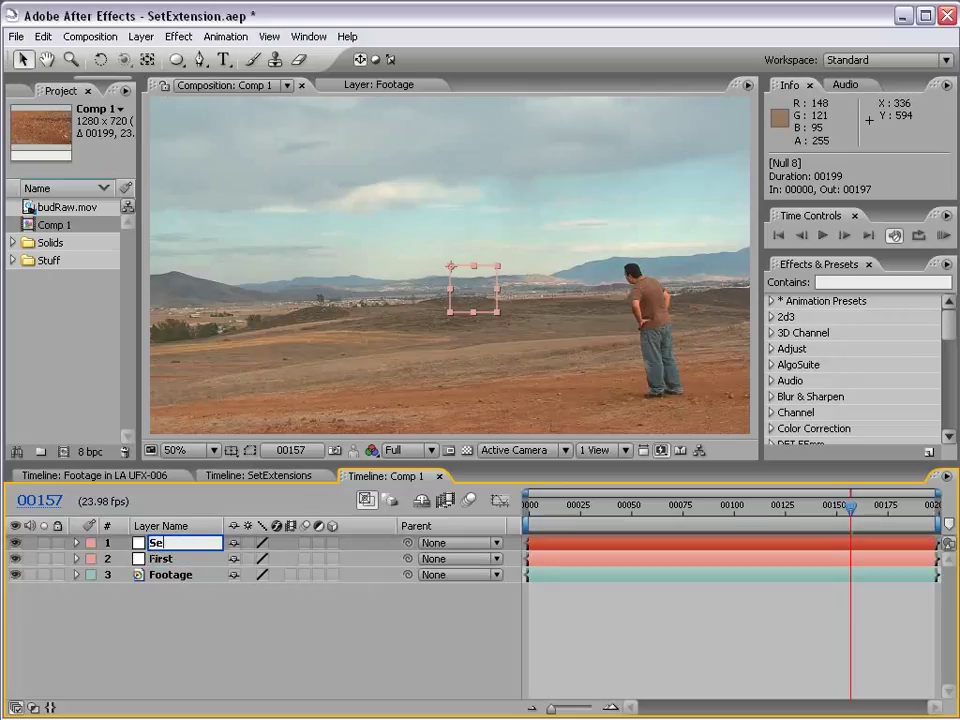
key(Return)
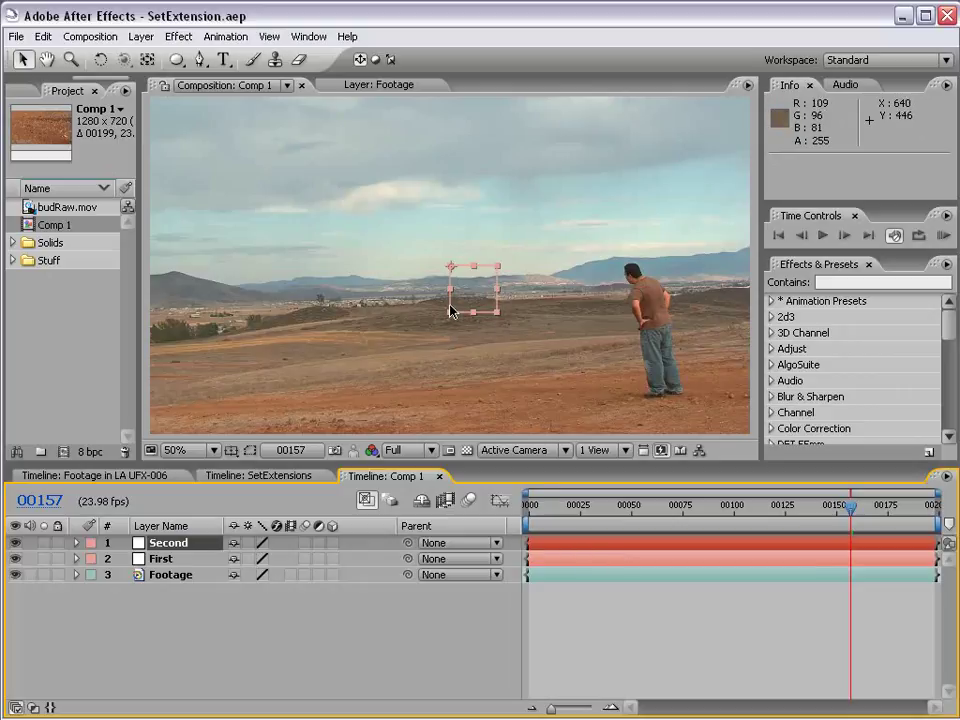
Open the Footage layer in its own Layer viewer at the first frame, at half zoom
drag(540, 512, 890, 508)
click(160, 559)
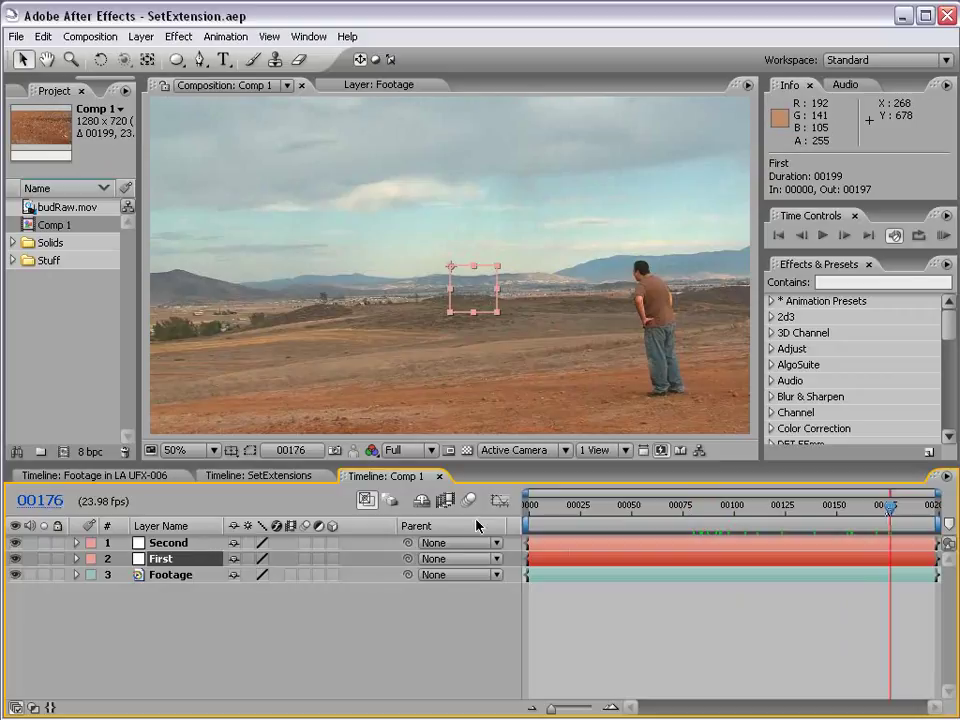
drag(543, 515, 527, 510)
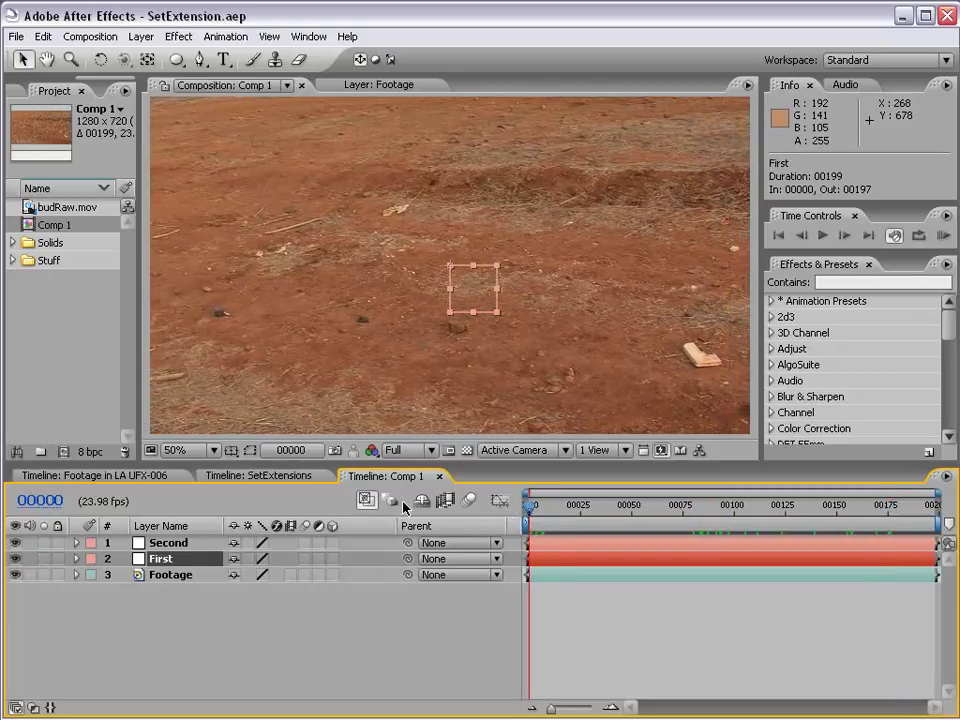
double_click(549, 578)
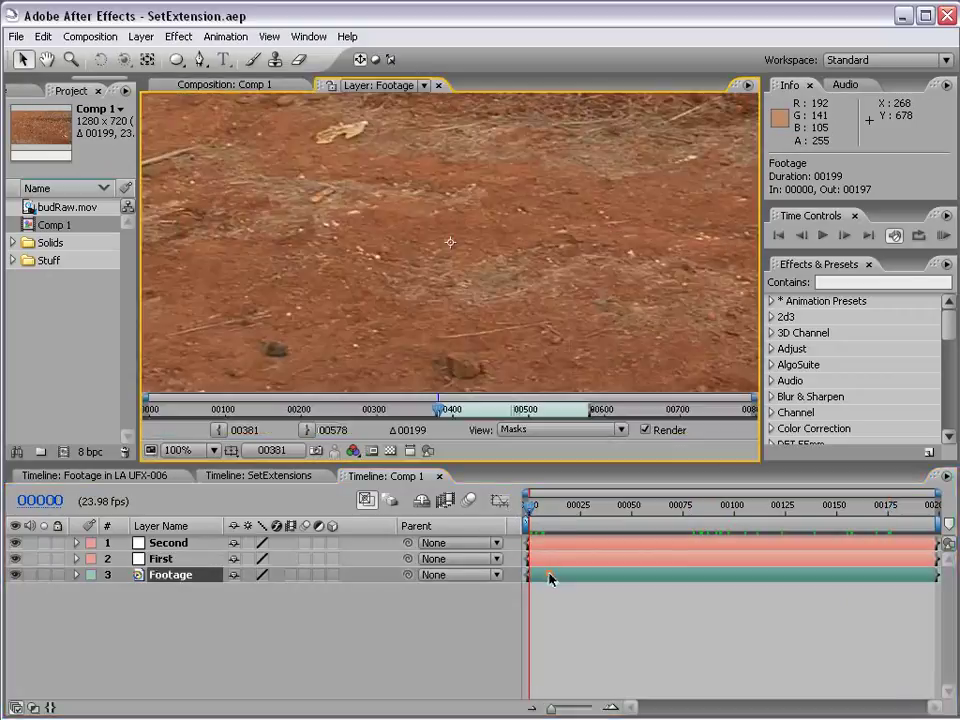
key(comma)
key(comma)
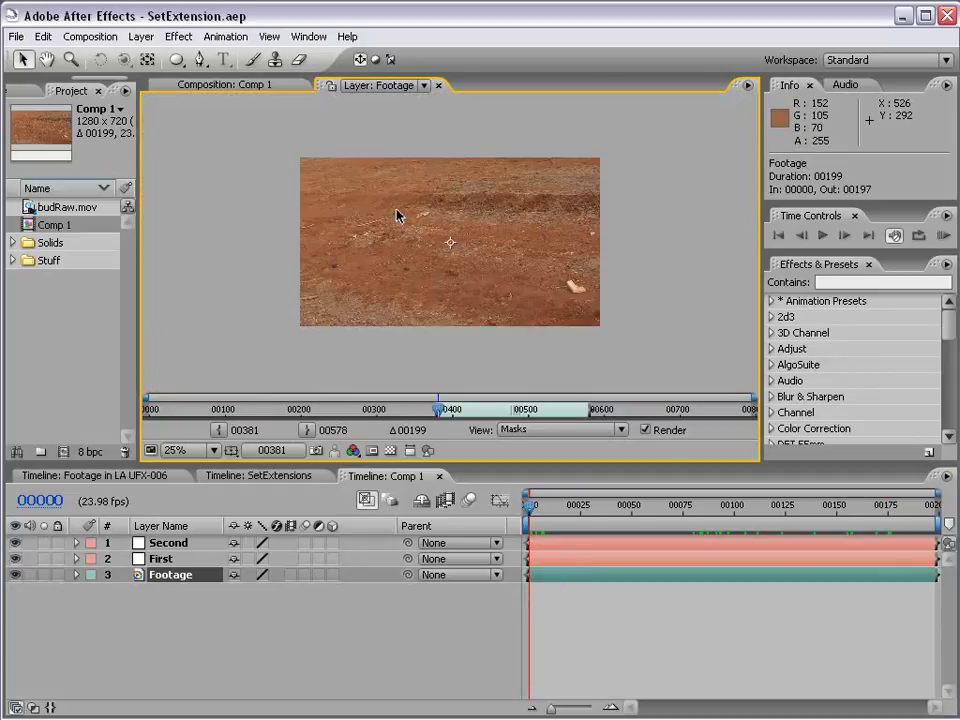
key(period)
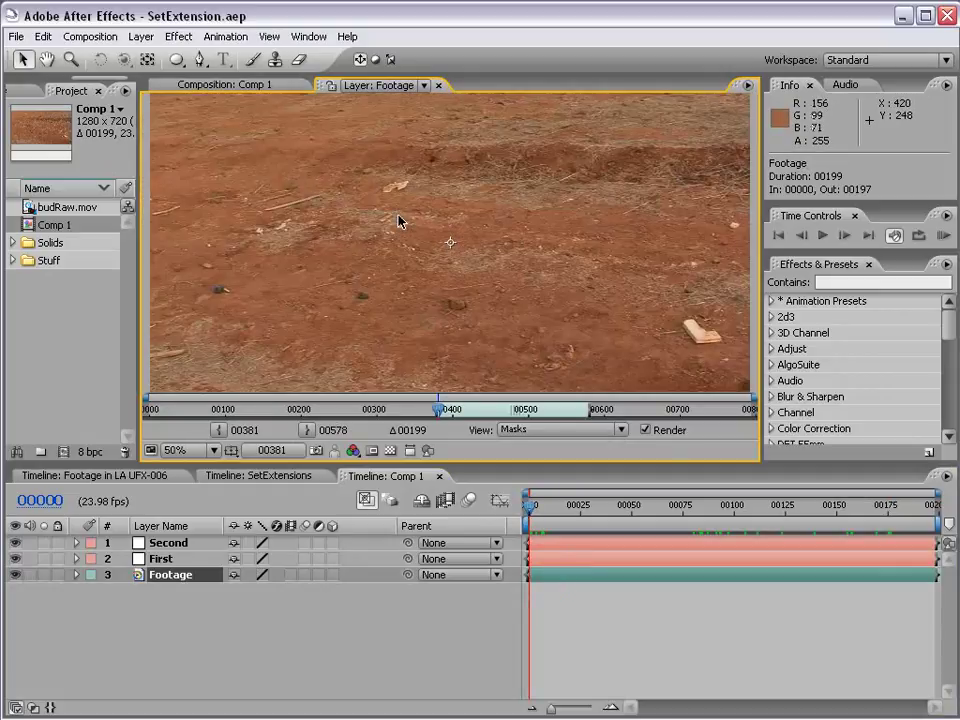
Show the Tracker Controls panel and widen the footage viewer
click(305, 38)
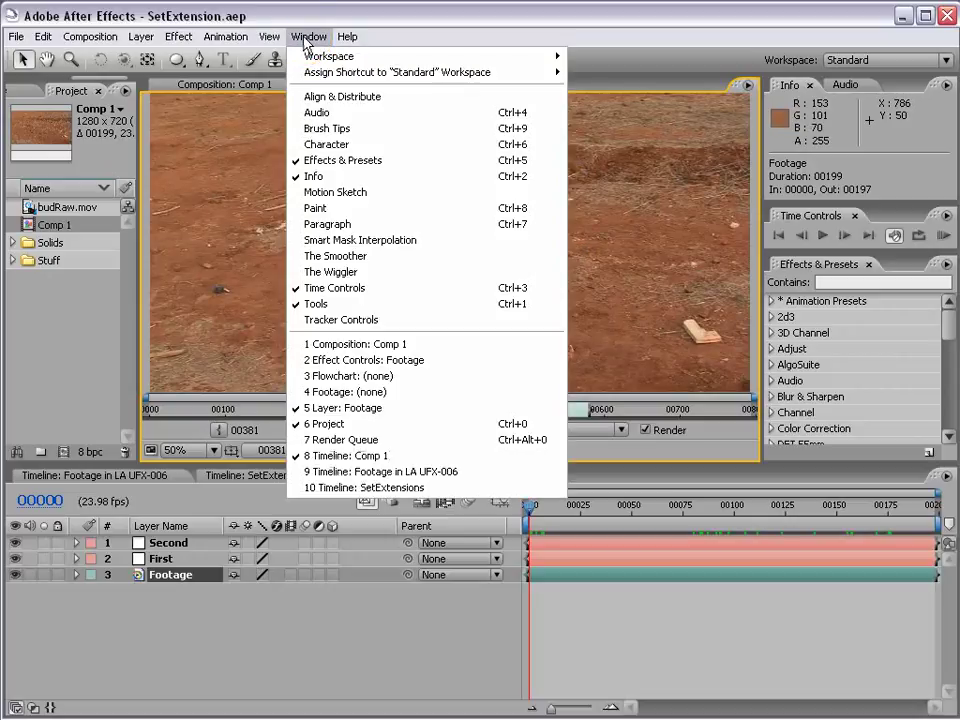
click(413, 320)
drag(345, 193, 42, 205)
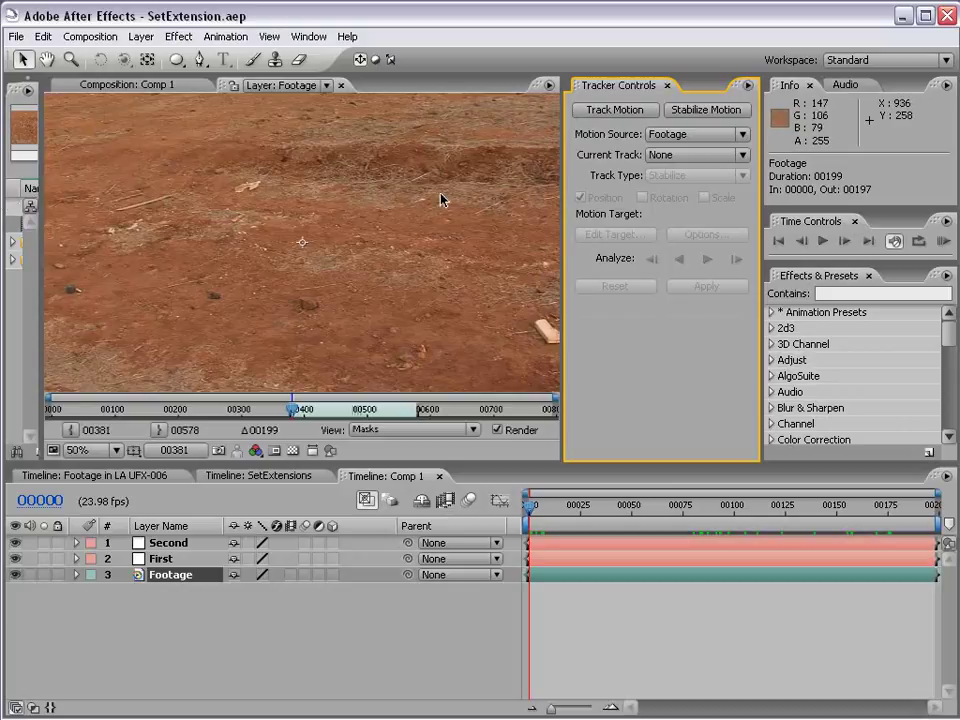
Start a position-and-rotation motion track on the Footage layer, zoomed to full size
click(608, 112)
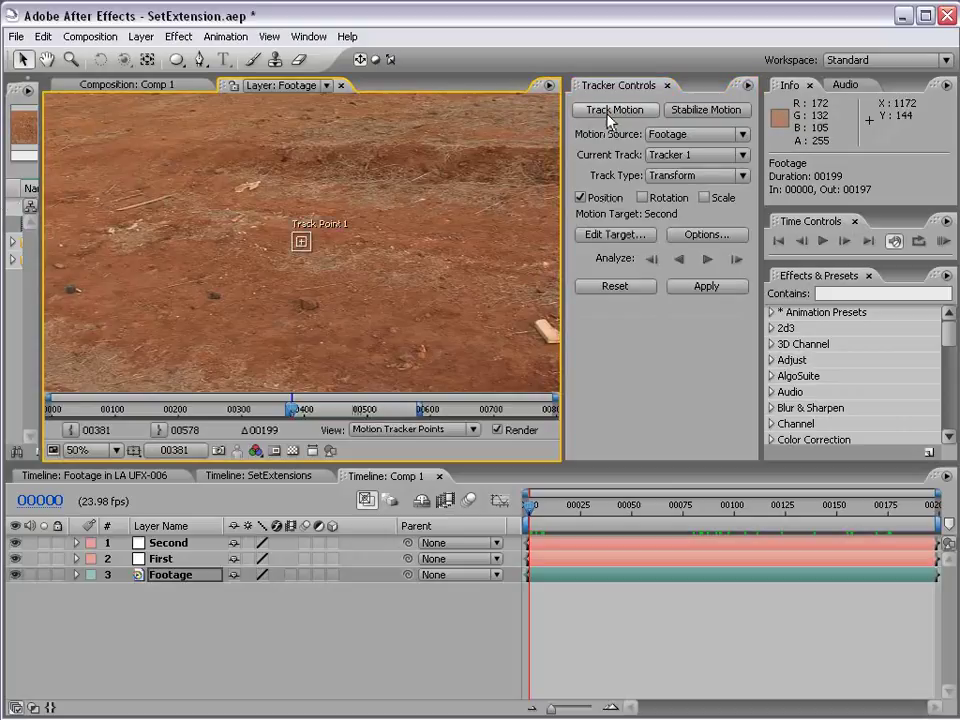
click(641, 198)
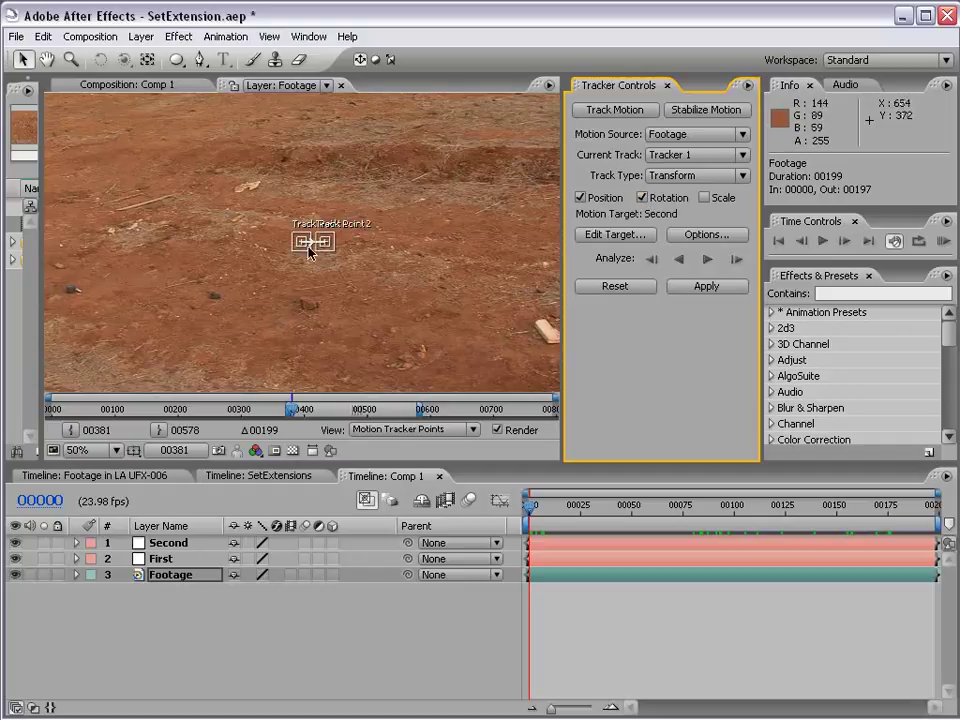
drag(303, 245, 350, 311)
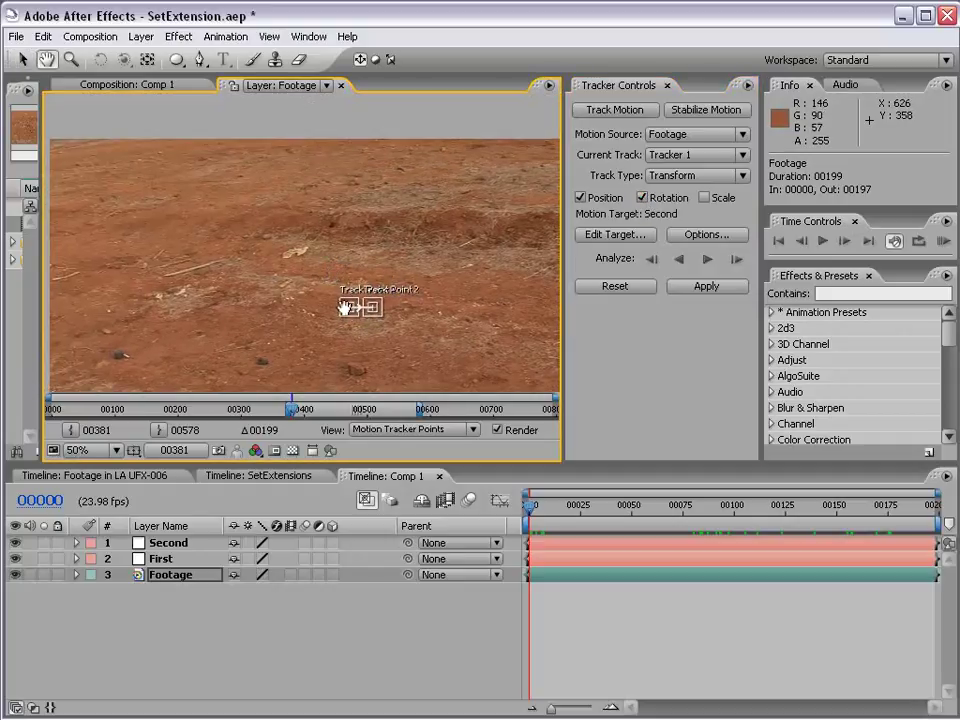
key(period)
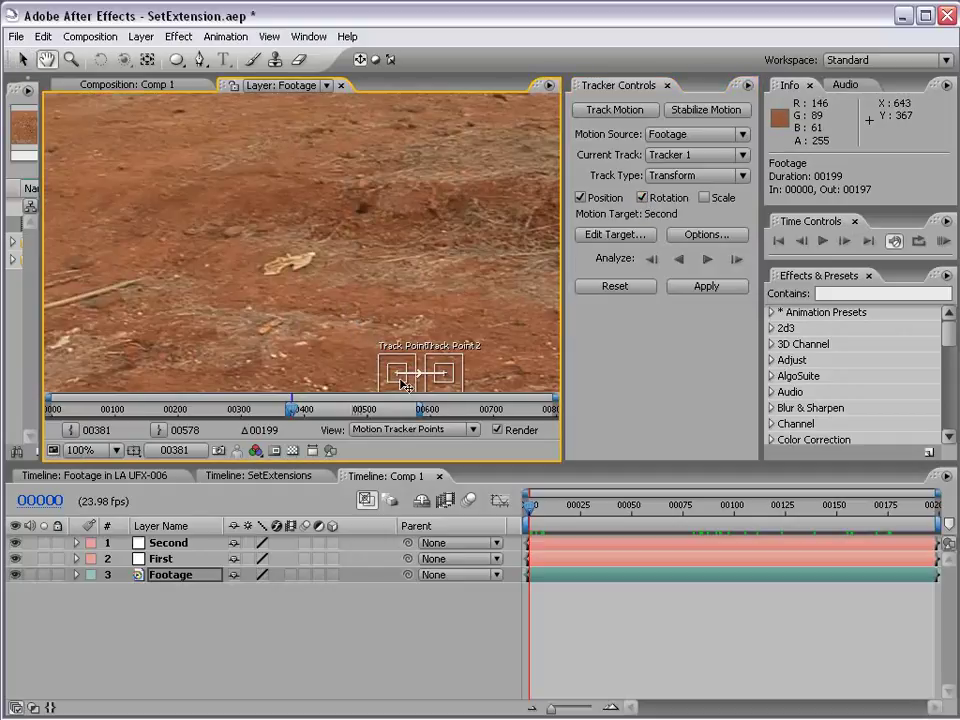
Separate the track points, putting Track Point 2 on the bone-shaped feature with enlarged boxes
mouse_move(403, 385)
mouse_down()
mouse_move(229, 178)
mouse_move(307, 340)
mouse_move(259, 250)
mouse_up()
key(period)
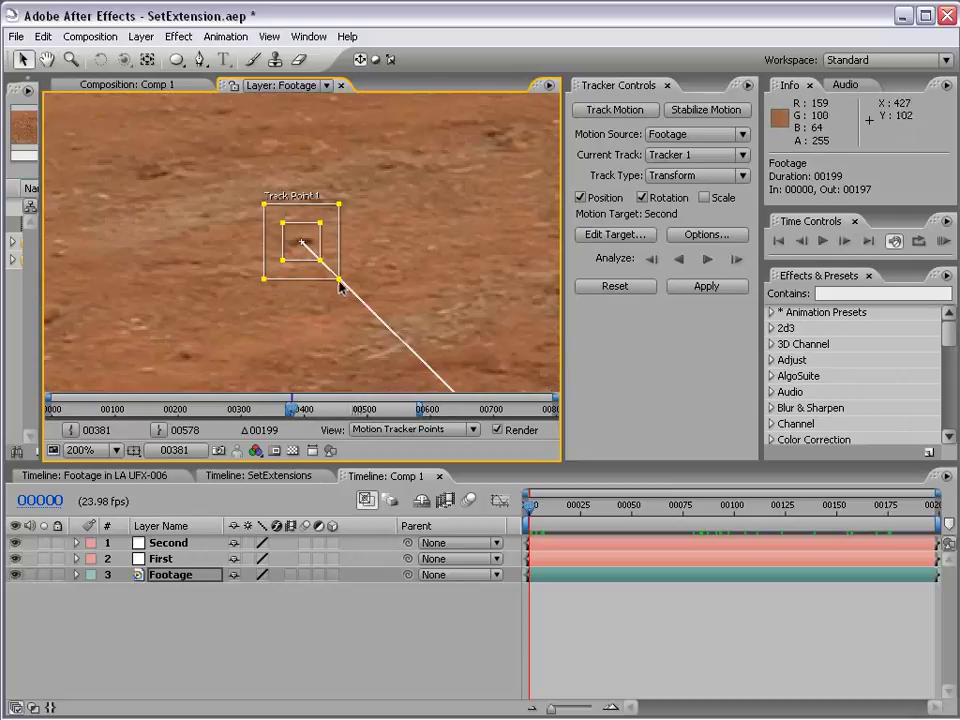
drag(340, 286, 354, 294)
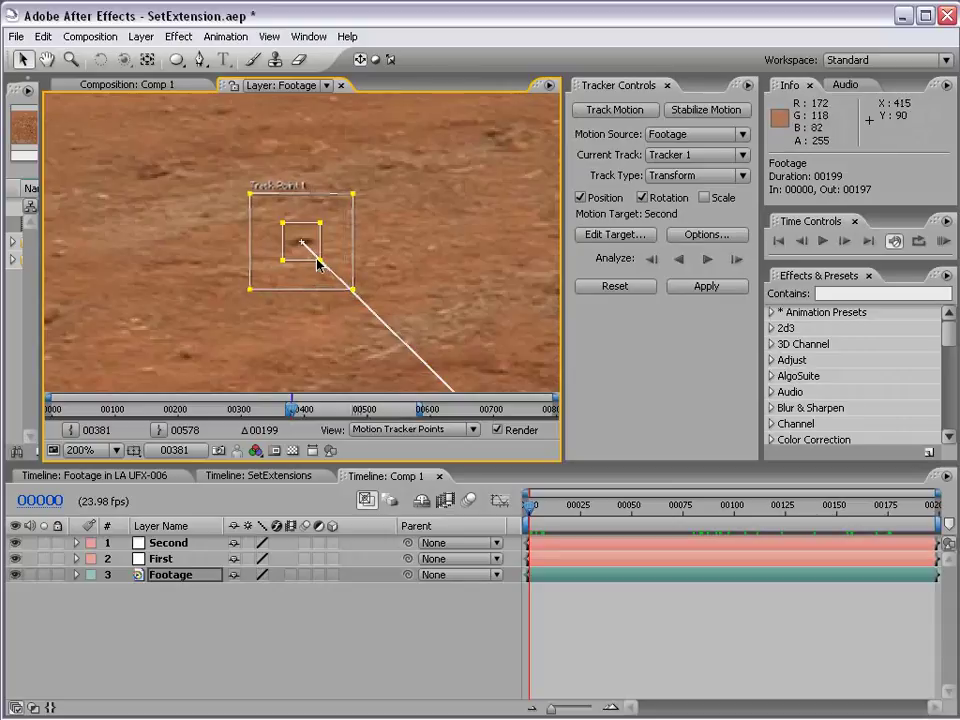
key(comma)
mouse_move(439, 334)
mouse_down()
mouse_move(302, 259)
mouse_move(437, 374)
mouse_up()
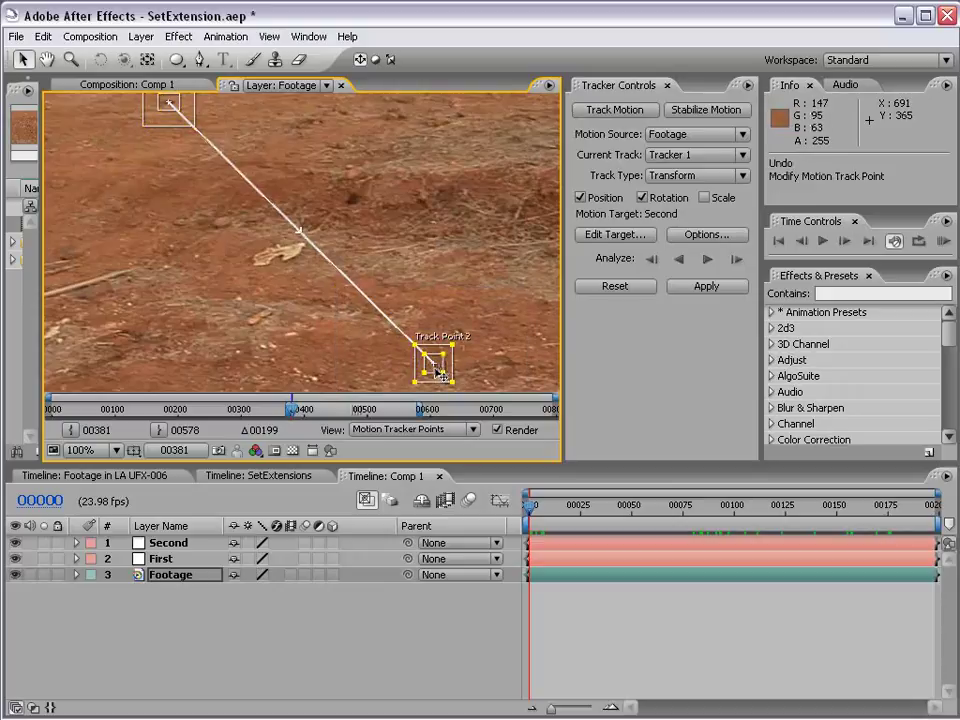
drag(437, 374, 302, 262)
key(period)
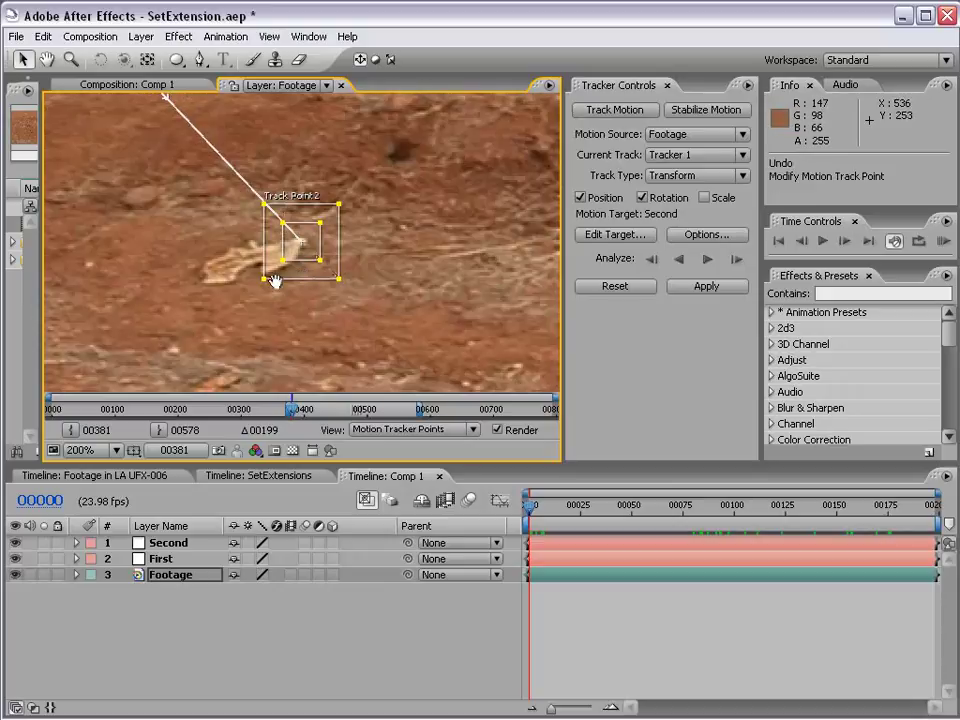
mouse_move(366, 311)
mouse_down()
mouse_move(372, 342)
mouse_move(402, 373)
mouse_up()
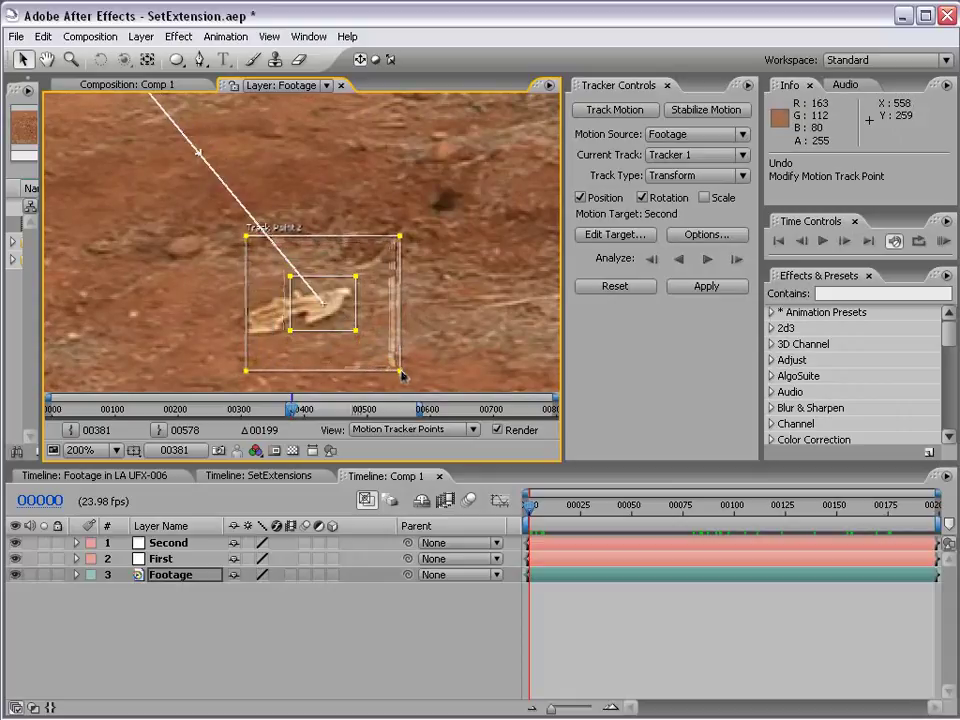
Move Track Point 1 to a new ground feature and resize its feature and search boxes
key(comma)
key(comma)
mouse_move(197, 193)
mouse_down()
mouse_move(296, 221)
mouse_move(456, 321)
mouse_up()
key(period)
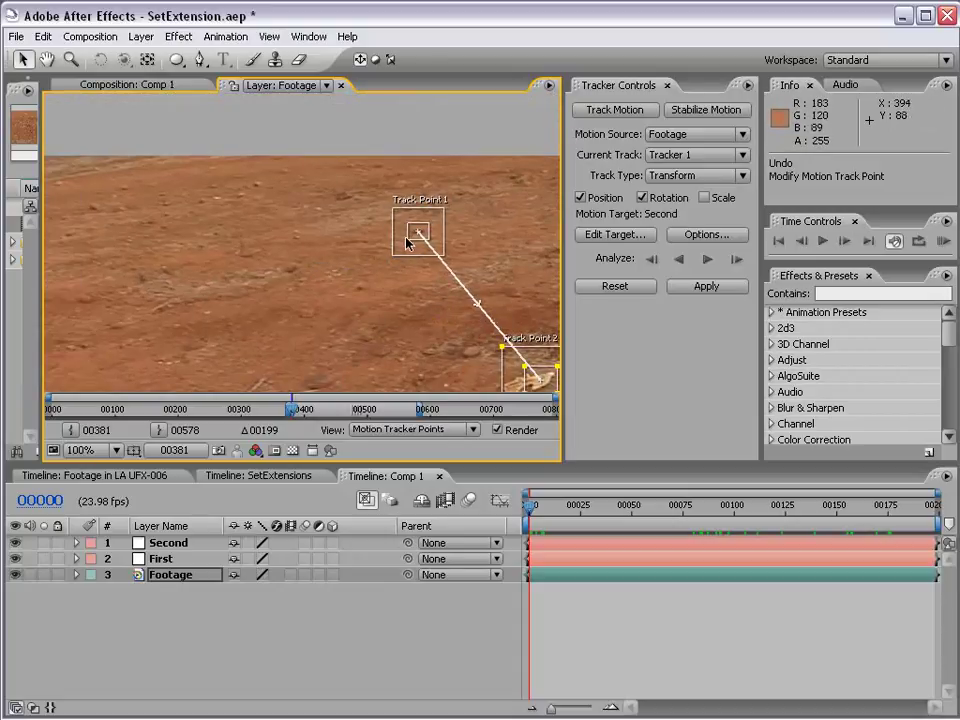
drag(428, 245, 437, 257)
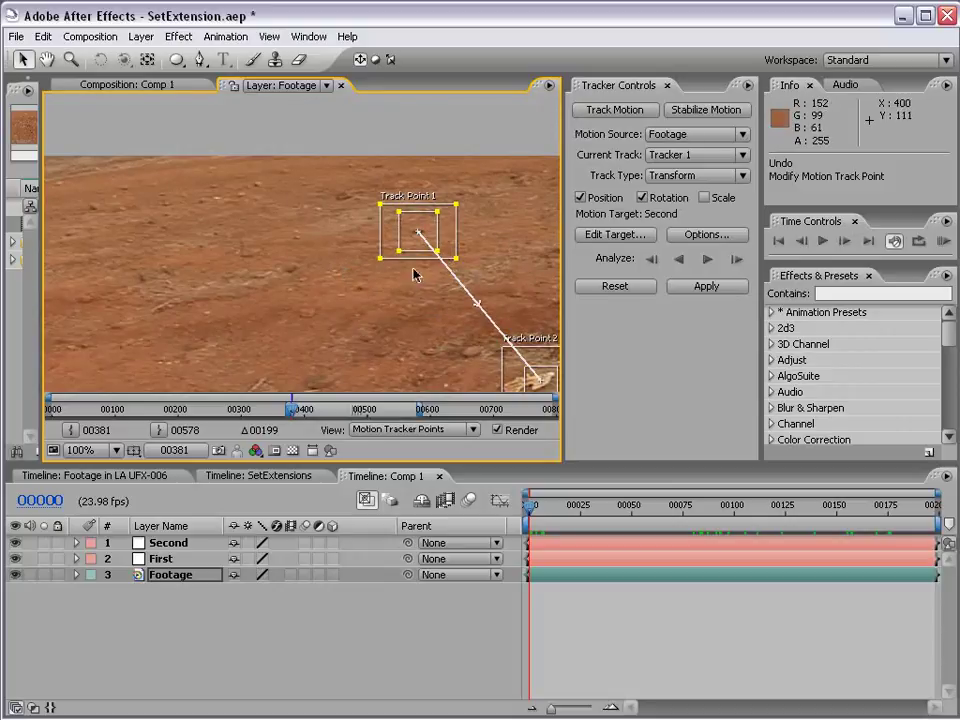
drag(426, 245, 225, 210)
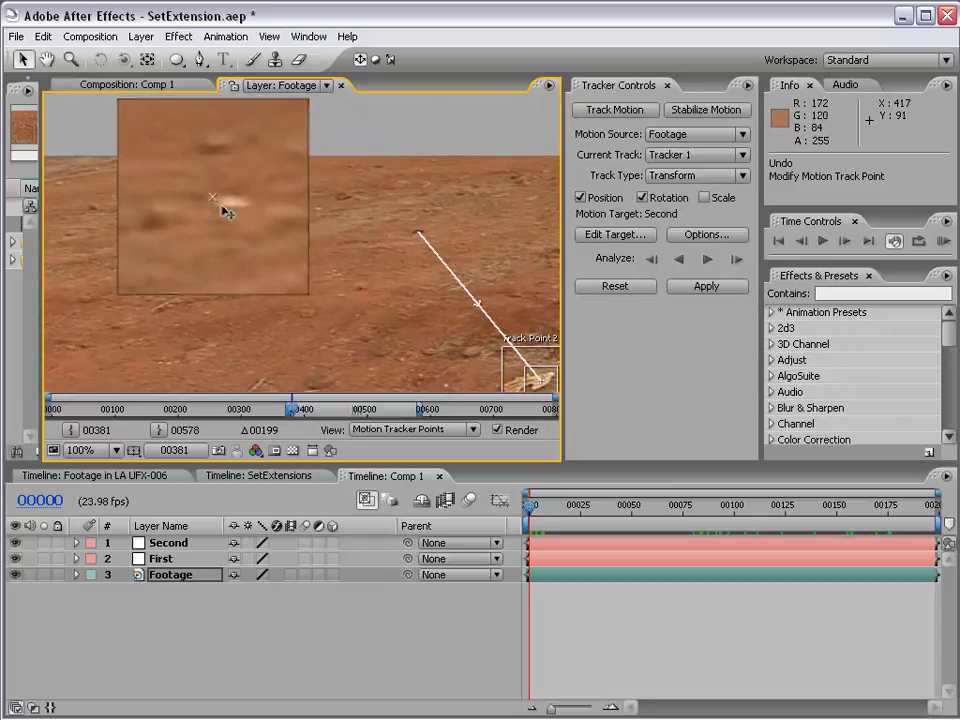
key(period)
drag(339, 286, 315, 261)
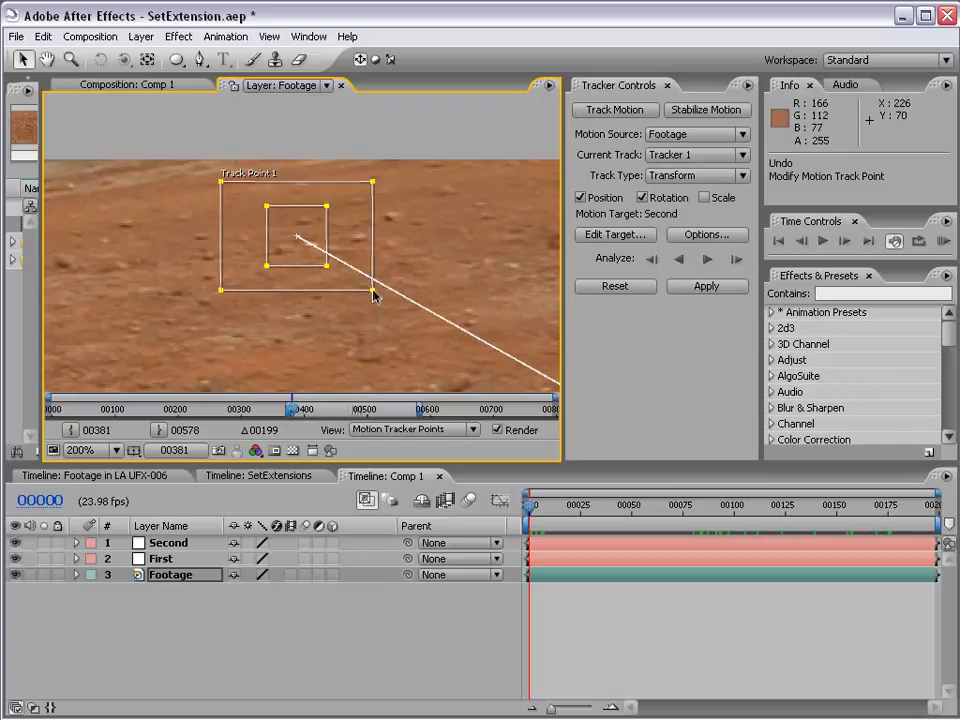
mouse_move(373, 293)
mouse_down()
mouse_move(349, 295)
mouse_move(257, 208)
mouse_up()
key(comma)
key(comma)
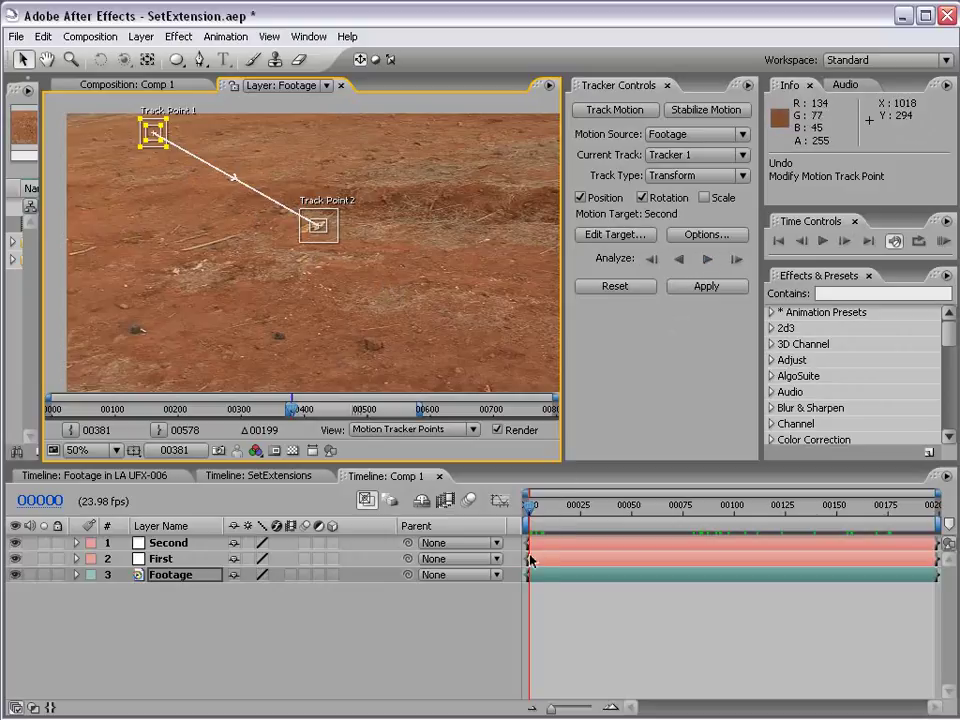
Analyze both track points forward through the footage until the track ends
click(709, 261)
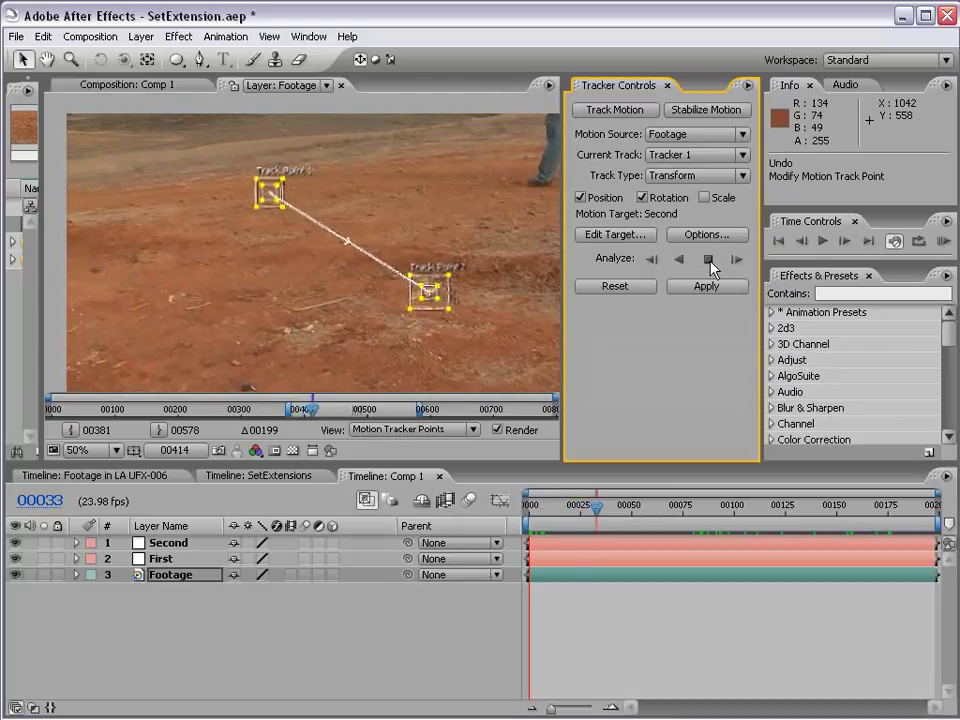
click(708, 260)
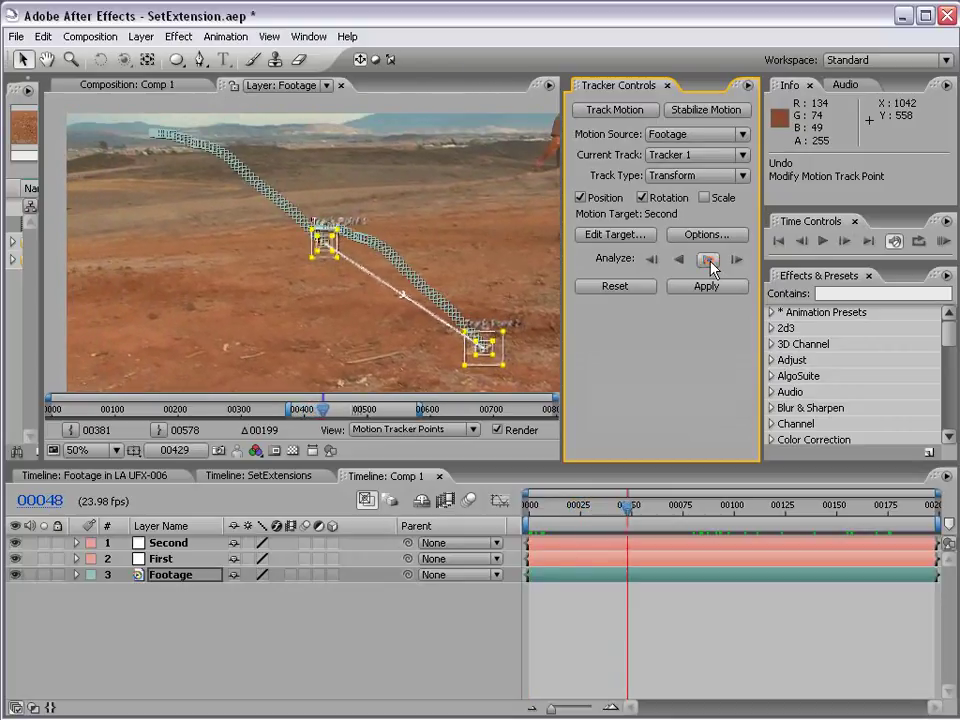
mouse_move(332, 328)
mouse_down()
mouse_move(418, 300)
mouse_move(323, 241)
mouse_up()
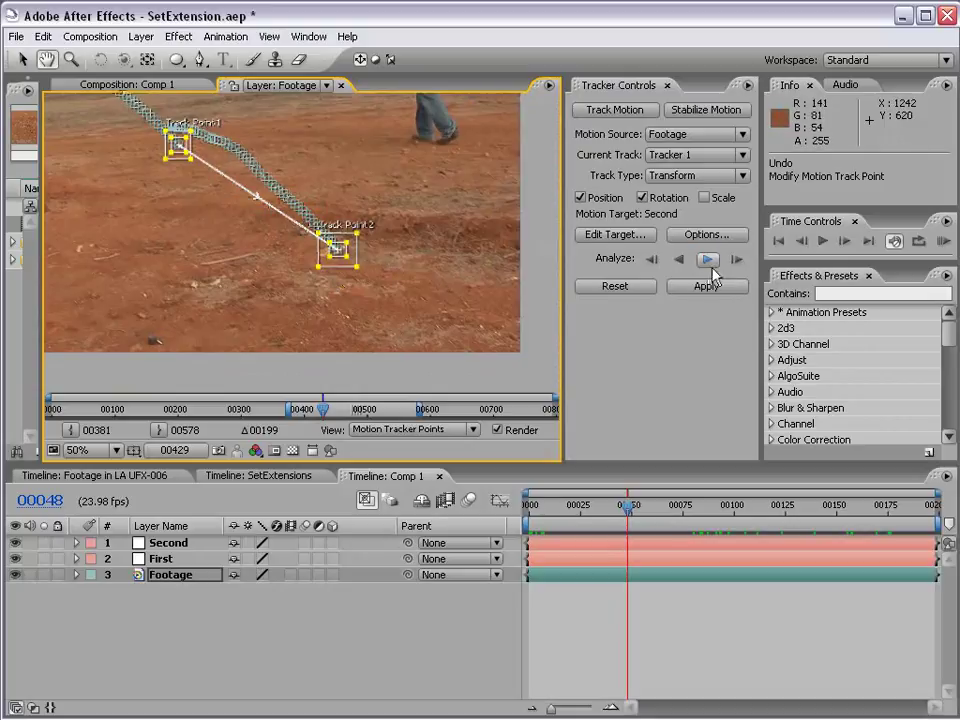
click(709, 261)
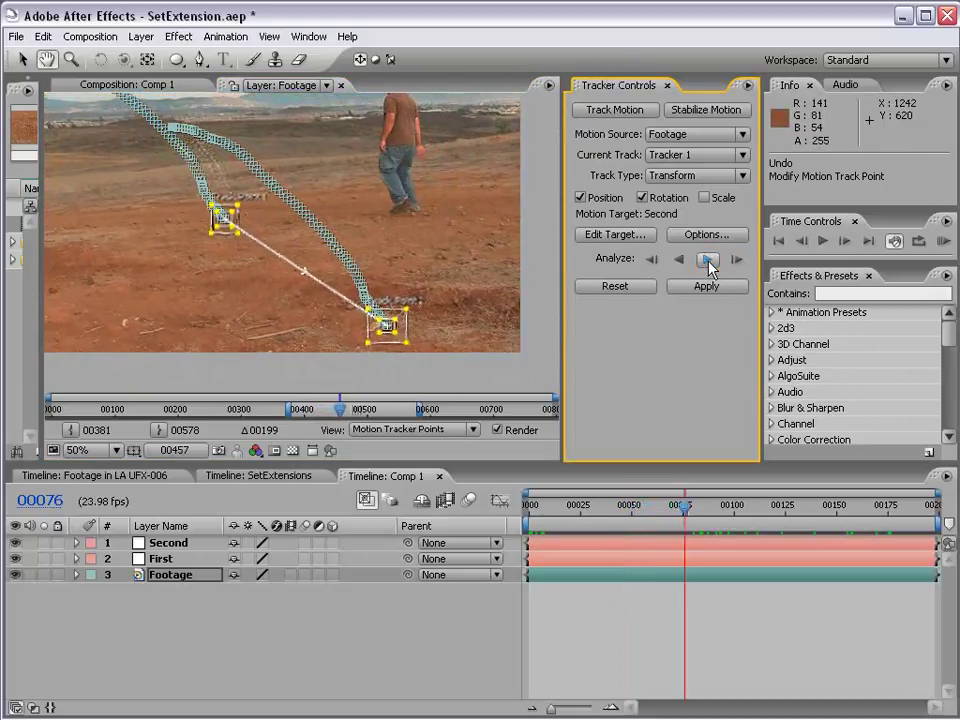
click(709, 262)
scroll(403, 326, up, 2)
scroll(281, 205, down, 2)
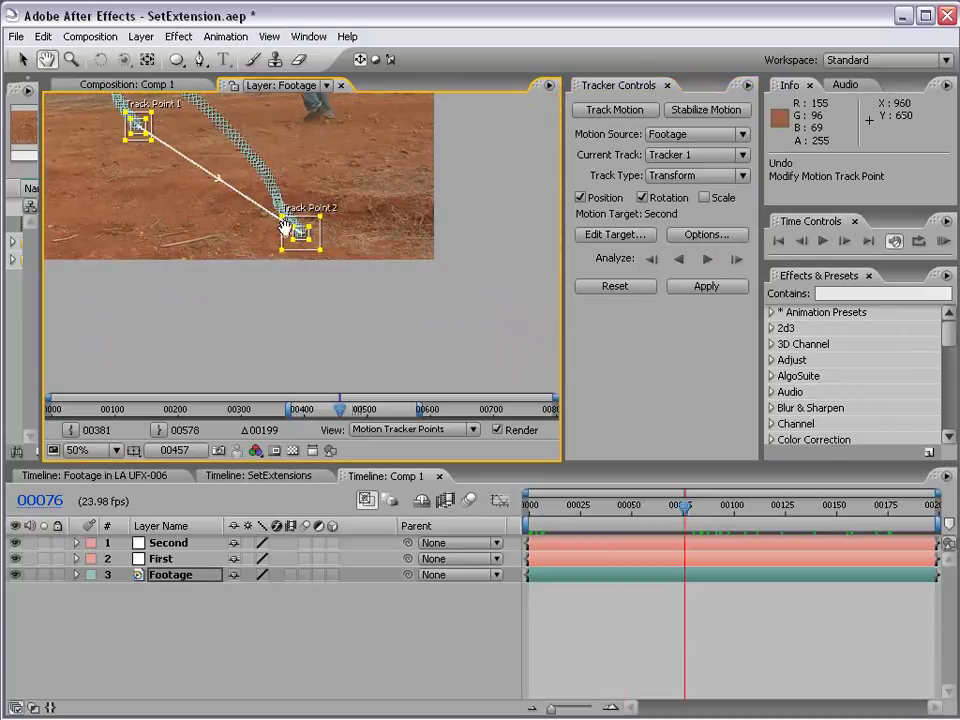
drag(281, 212, 383, 327)
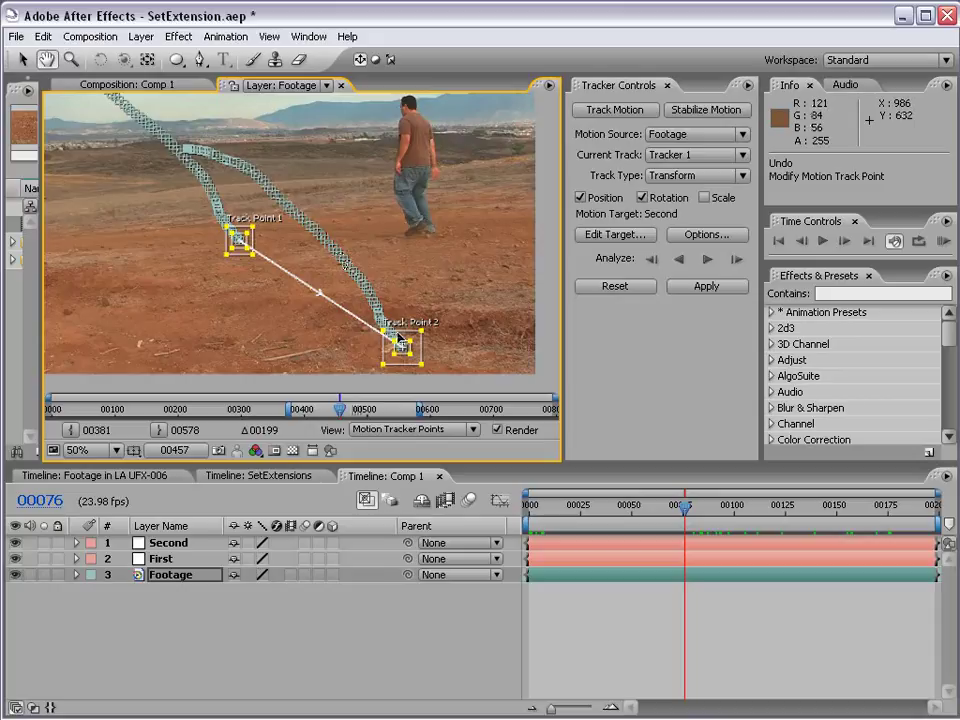
Set the First layer as motion target and apply the track in X and Y
click(606, 236)
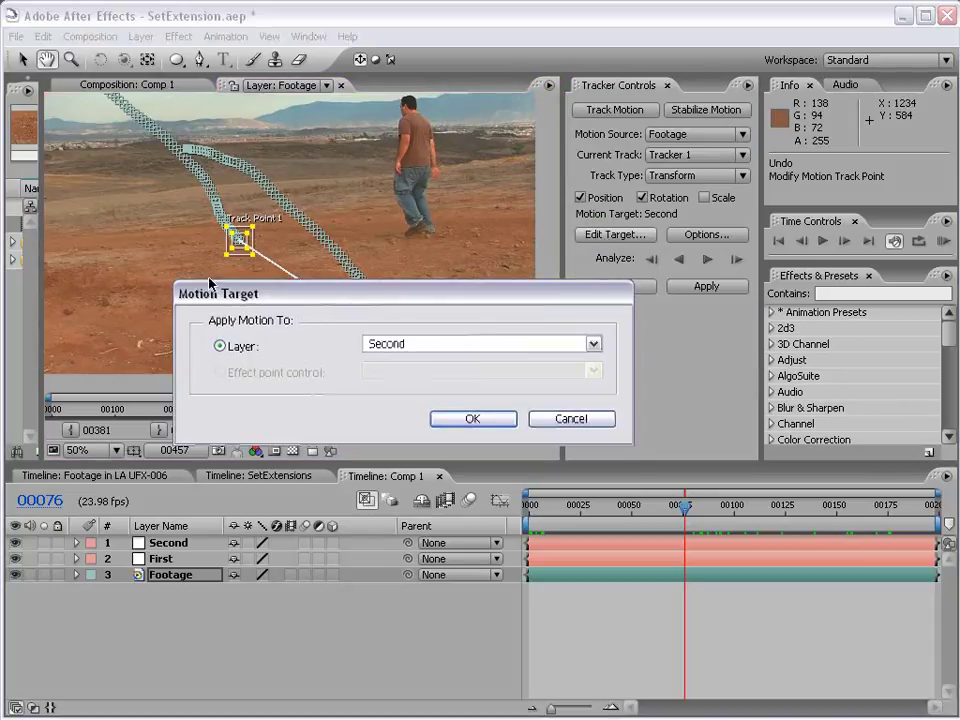
click(437, 344)
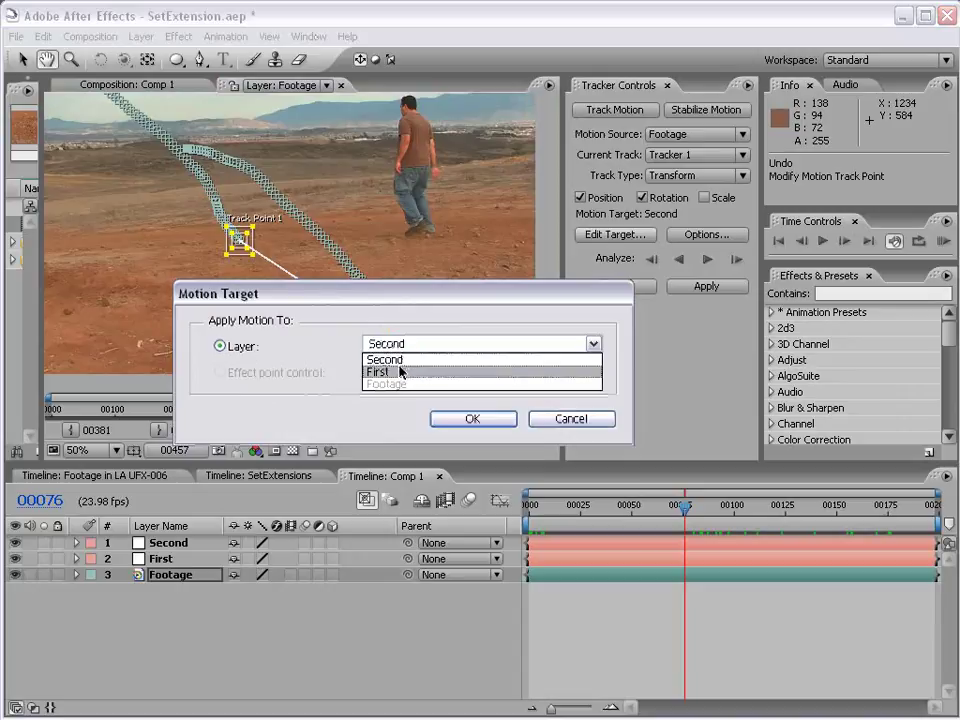
click(385, 375)
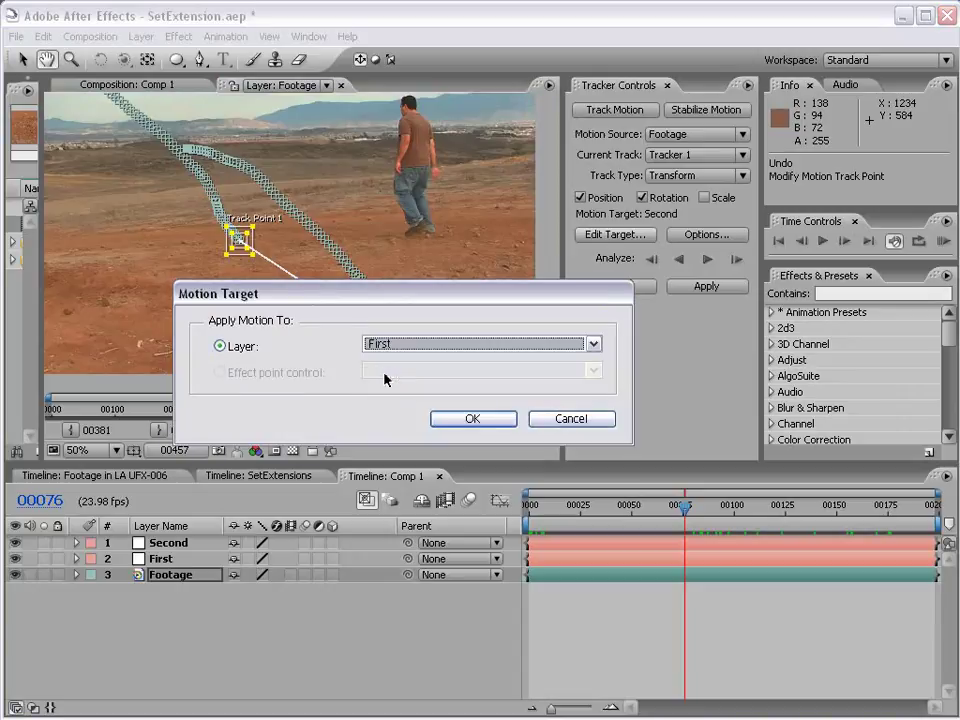
click(471, 419)
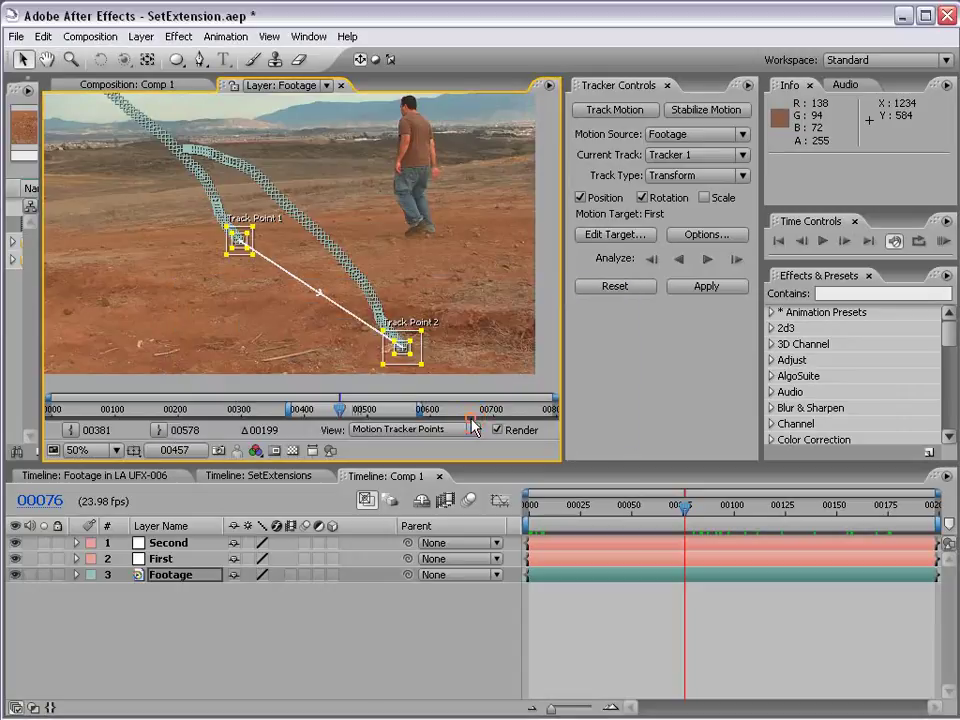
click(697, 287)
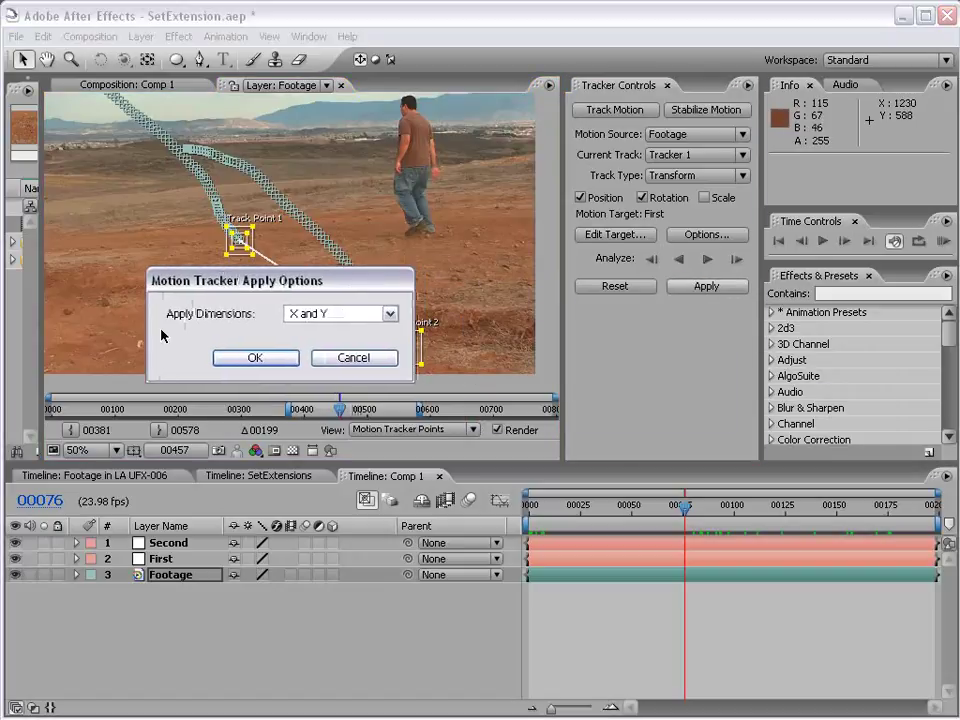
click(254, 358)
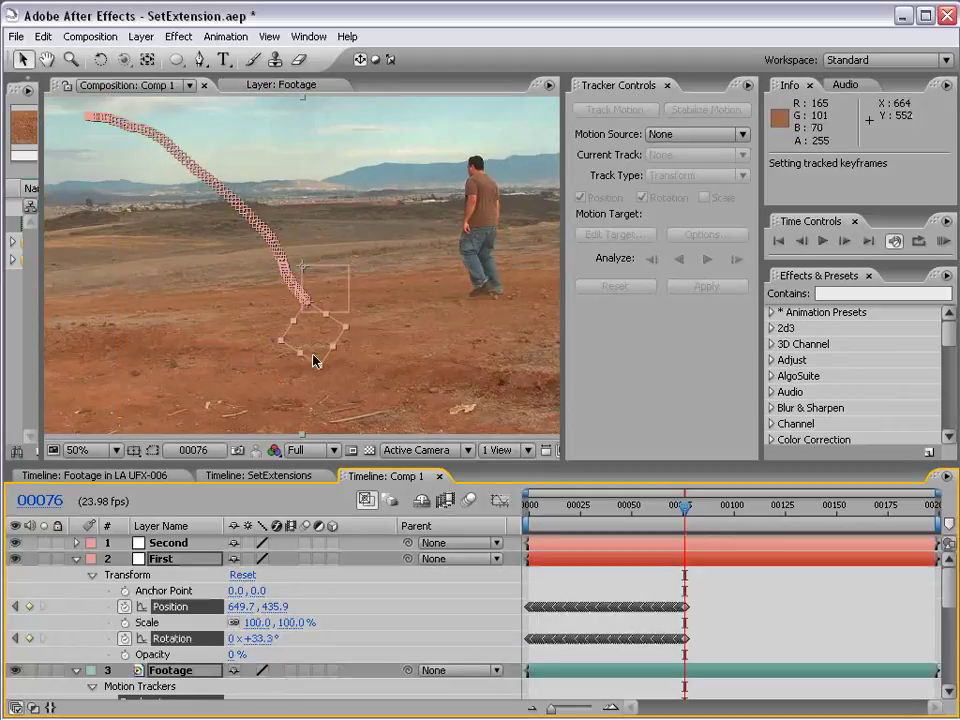
Scrub through the comp to review the tracked motion and collapse the First and Footage layers
mouse_move(529, 506)
mouse_down()
mouse_move(647, 512)
mouse_move(5, 517)
mouse_up()
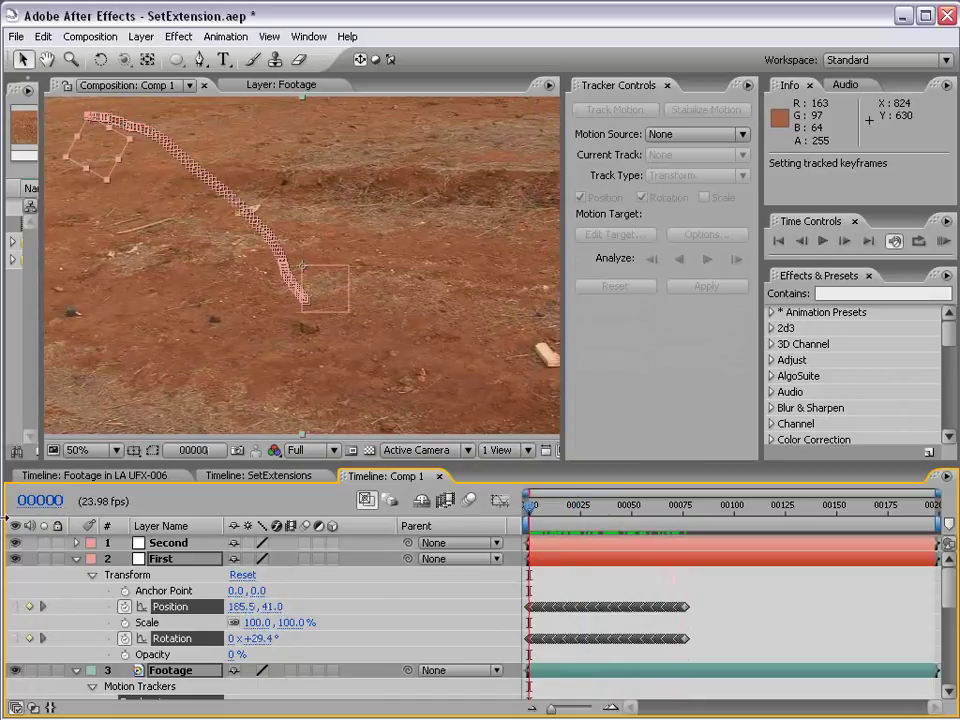
click(594, 583)
mouse_move(538, 514)
mouse_down()
mouse_move(694, 515)
mouse_move(579, 517)
mouse_move(483, 543)
mouse_up()
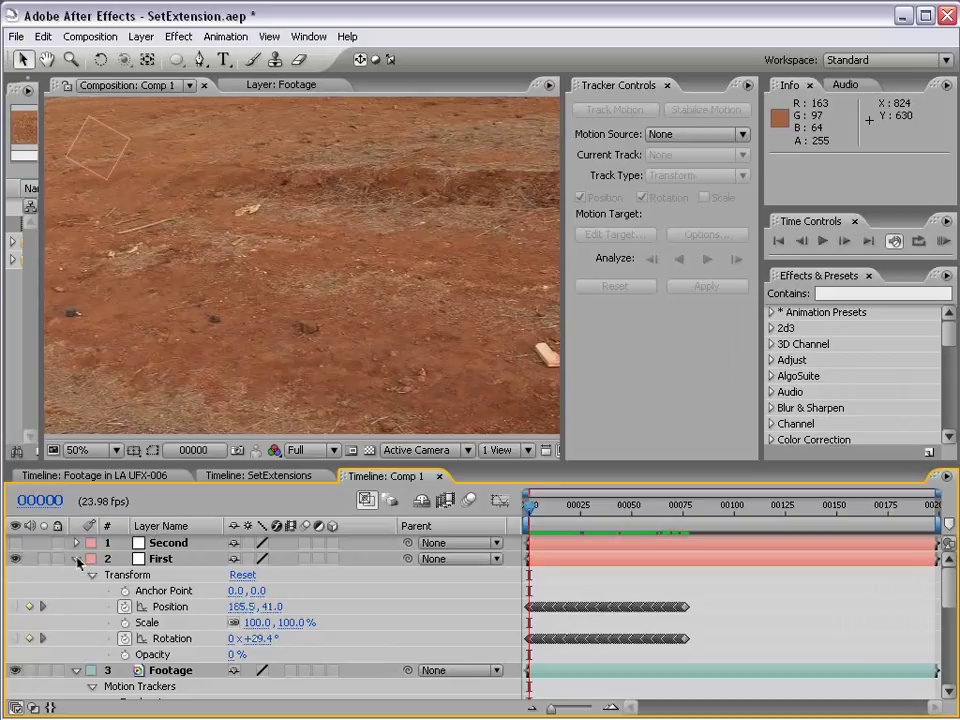
click(77, 559)
click(77, 575)
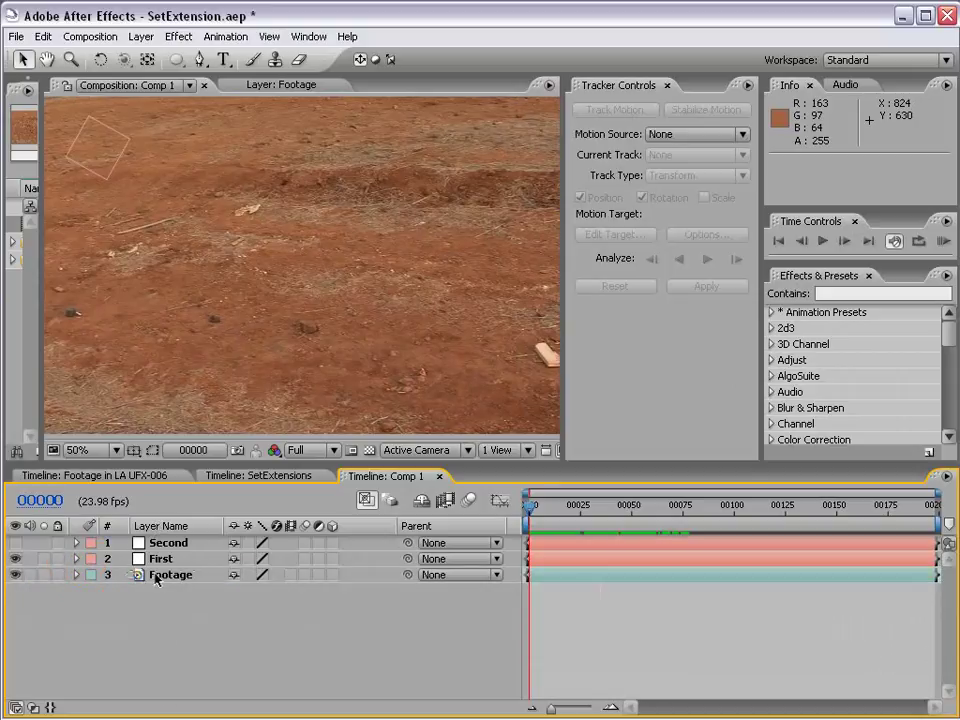
Reveal only First's keyframes and zoom in to find the track ending at frame 76
click(157, 561)
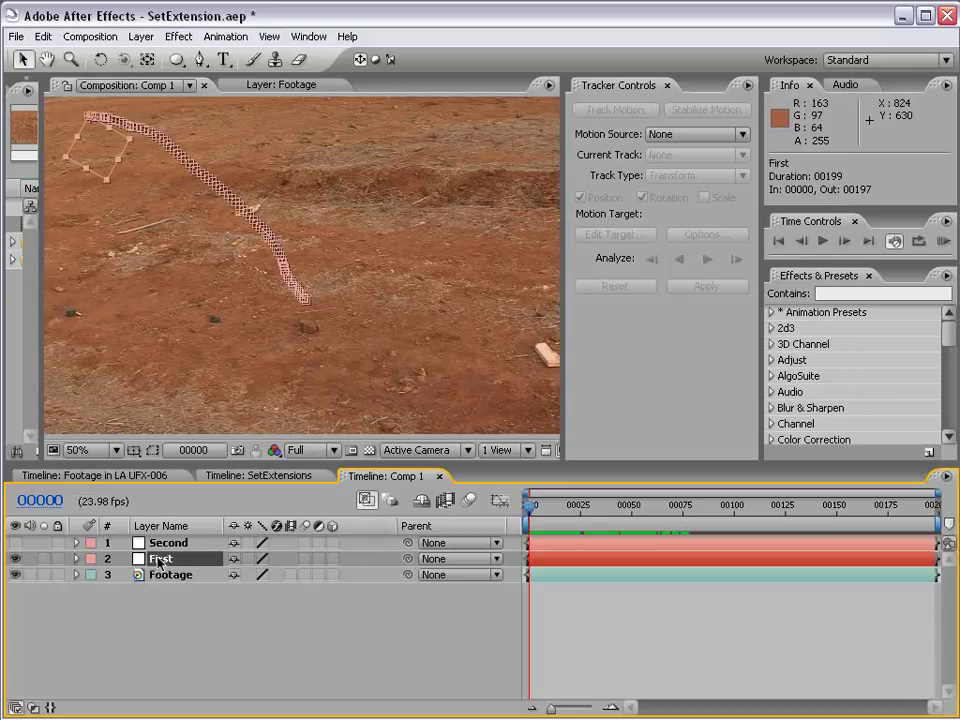
key(u)
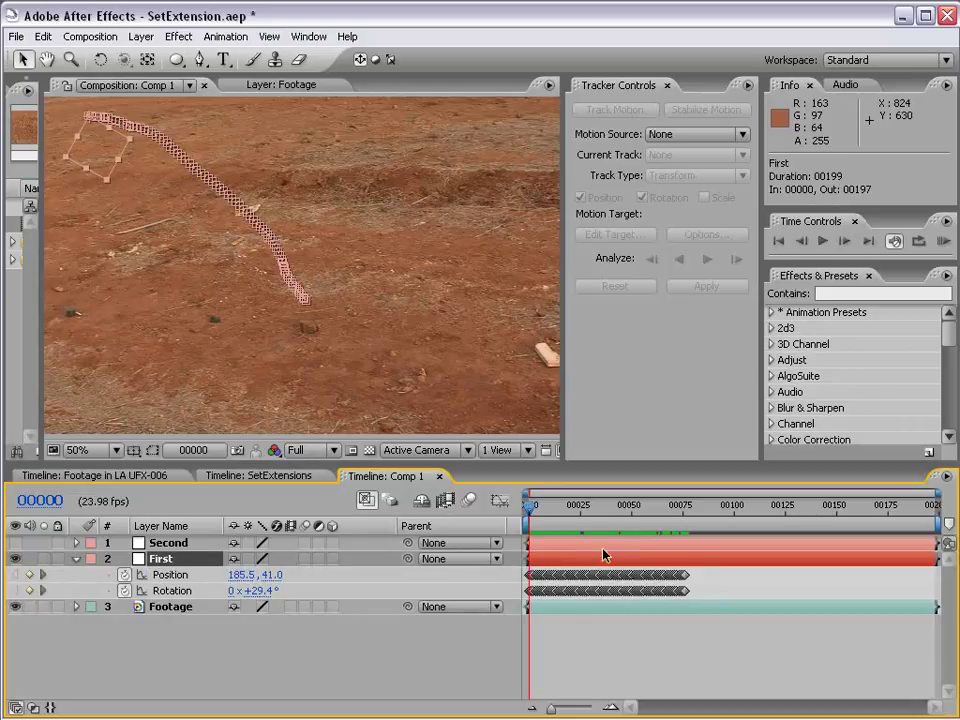
drag(582, 513, 684, 513)
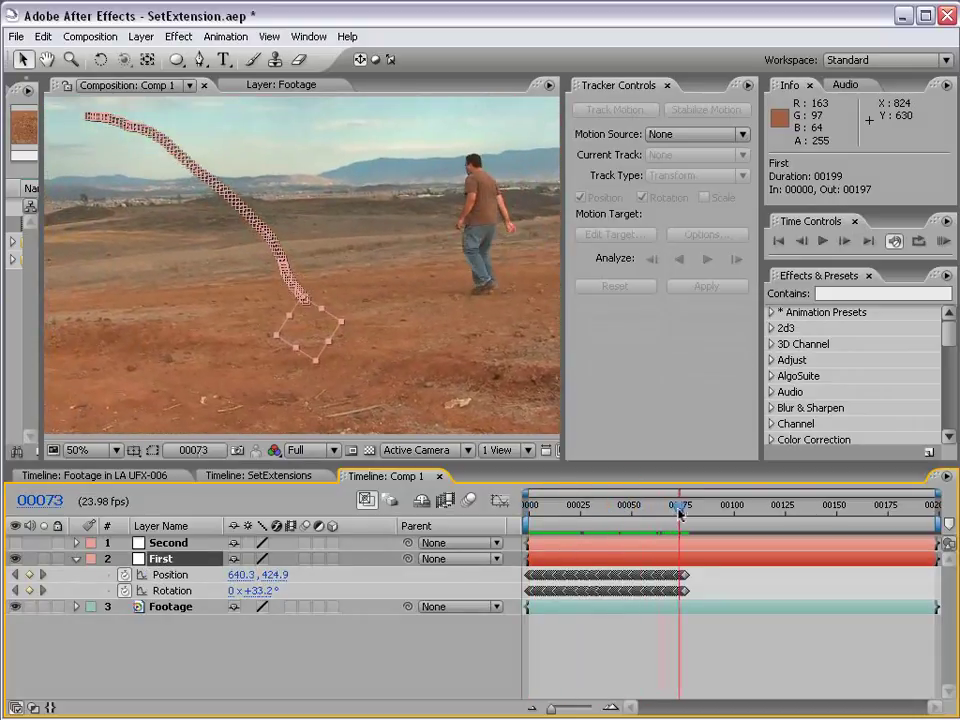
key(semicolon)
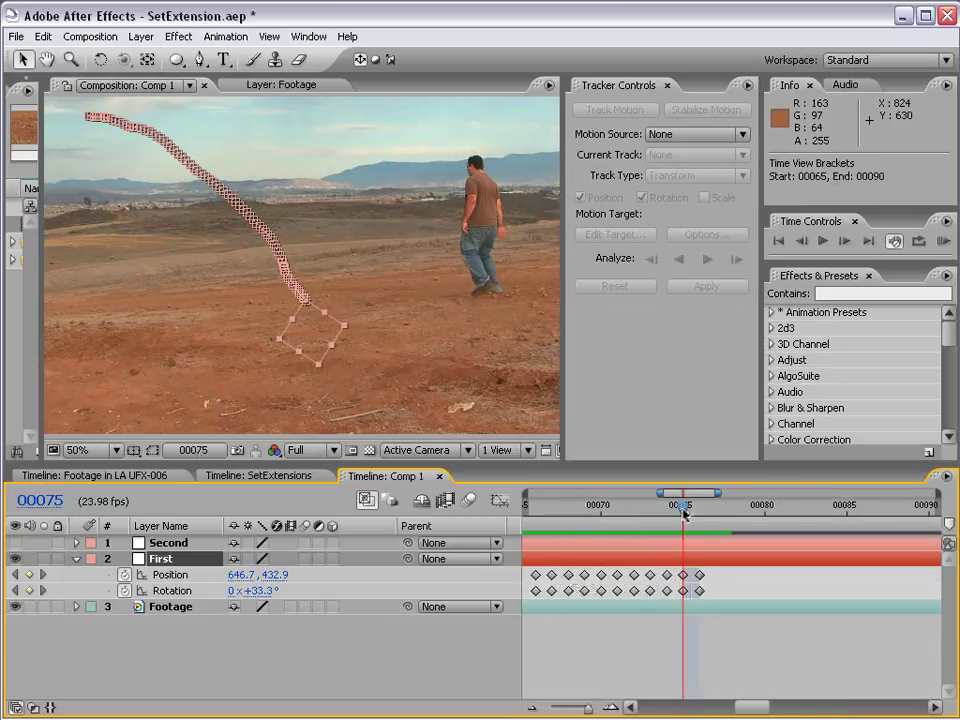
key(Page_Down)
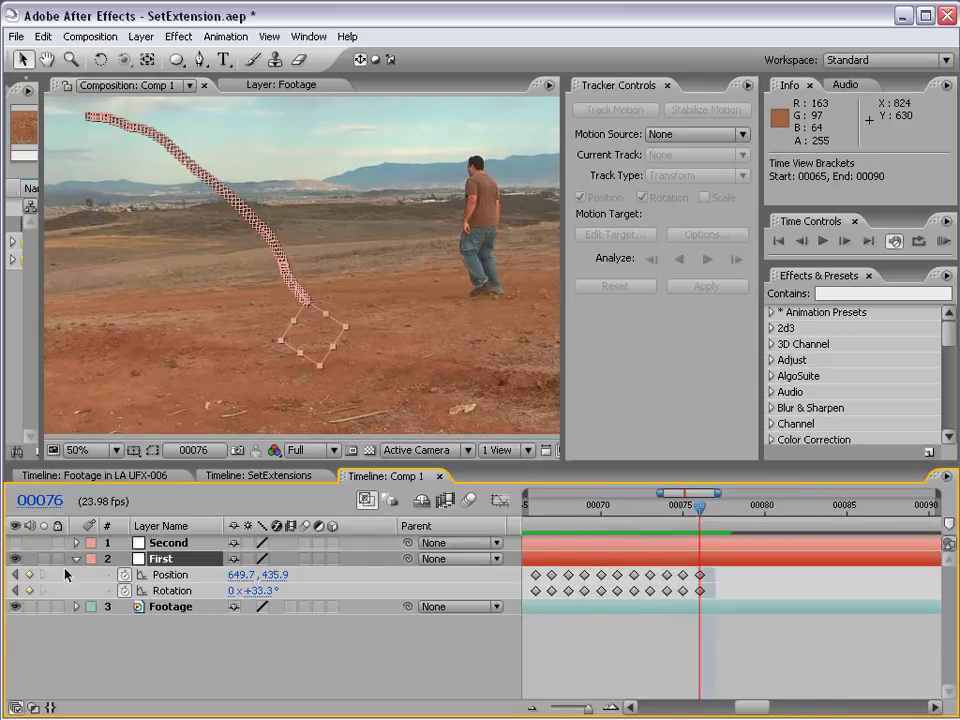
Create a new position-and-rotation tracker on the Footage layer
click(162, 606)
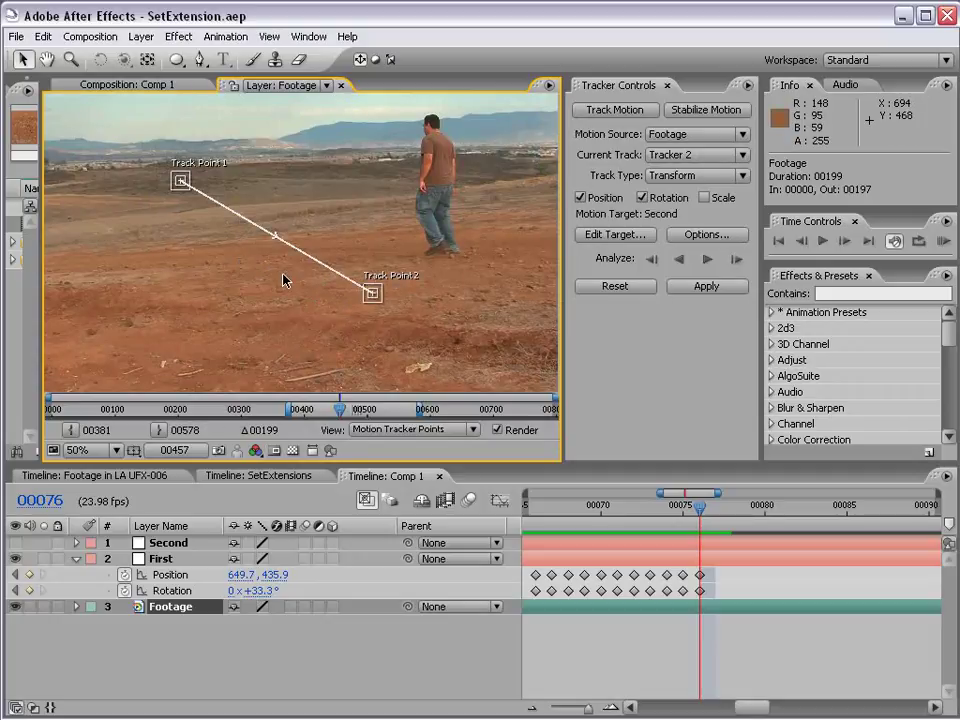
click(608, 112)
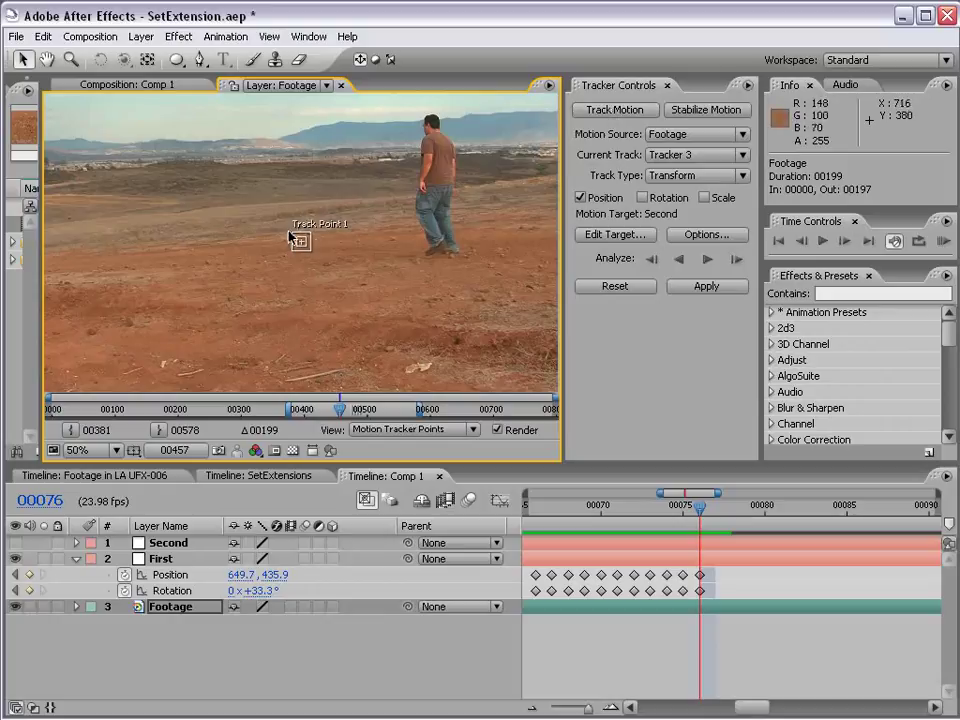
click(645, 198)
Place Track Point 1 on a ground feature and enlarge its feature and search boxes
key(h)
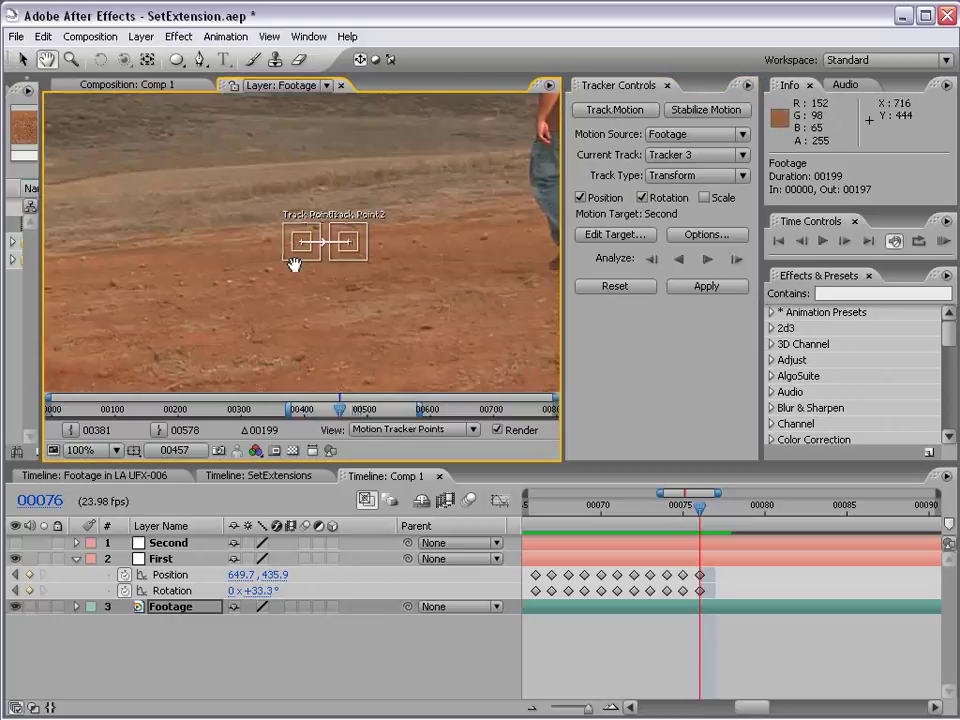
mouse_move(293, 263)
mouse_down()
mouse_move(422, 281)
mouse_move(264, 266)
mouse_move(204, 224)
mouse_up()
scroll(204, 224, up, 2)
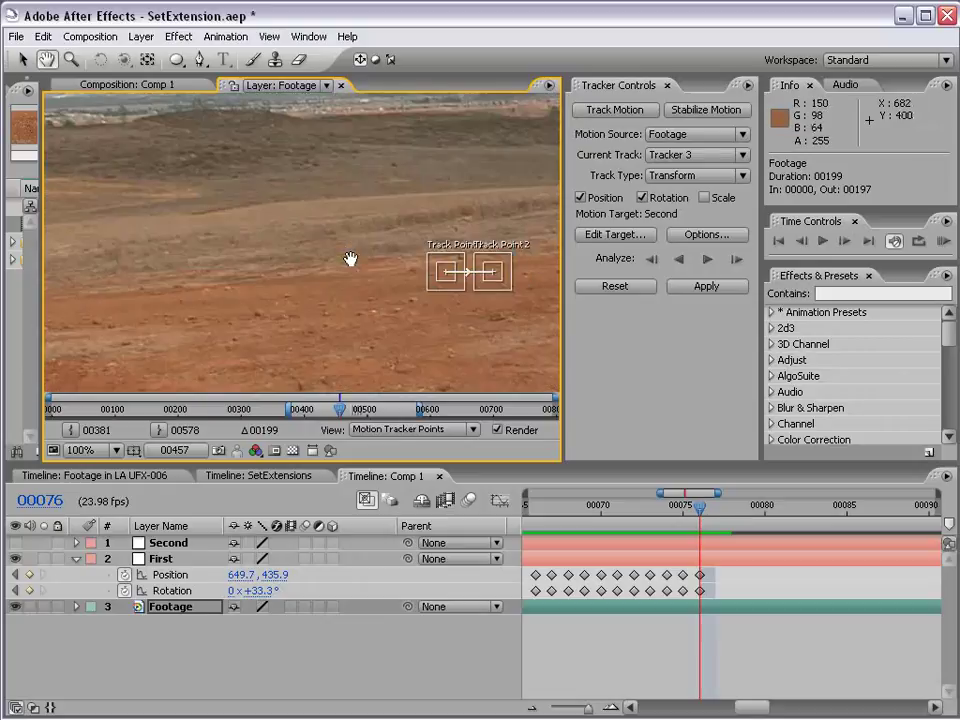
mouse_move(447, 282)
mouse_down()
mouse_move(369, 274)
mouse_move(146, 189)
mouse_up()
mouse_move(430, 288)
mouse_down()
mouse_move(482, 328)
mouse_move(392, 313)
mouse_move(296, 199)
mouse_up()
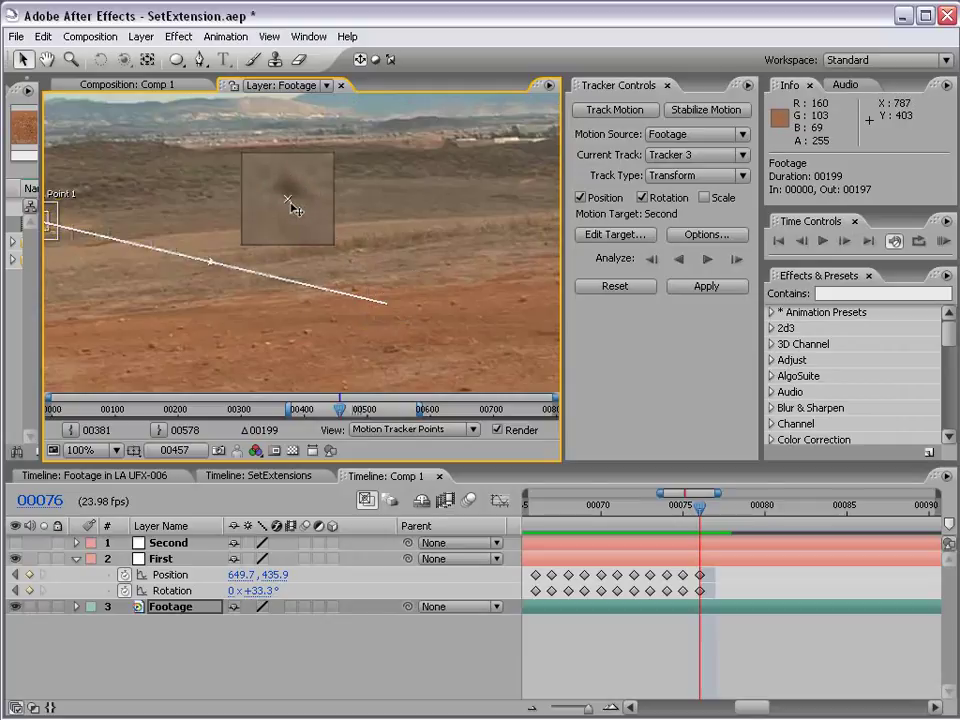
scroll(281, 228, up, 1)
scroll(315, 264, down, 1)
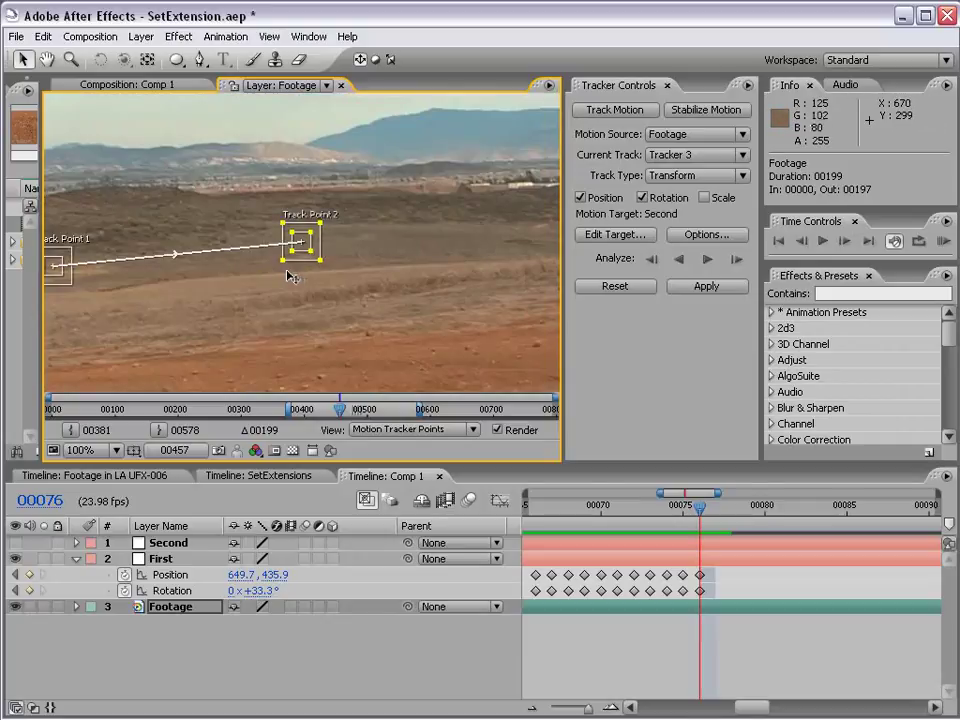
drag(209, 272, 386, 274)
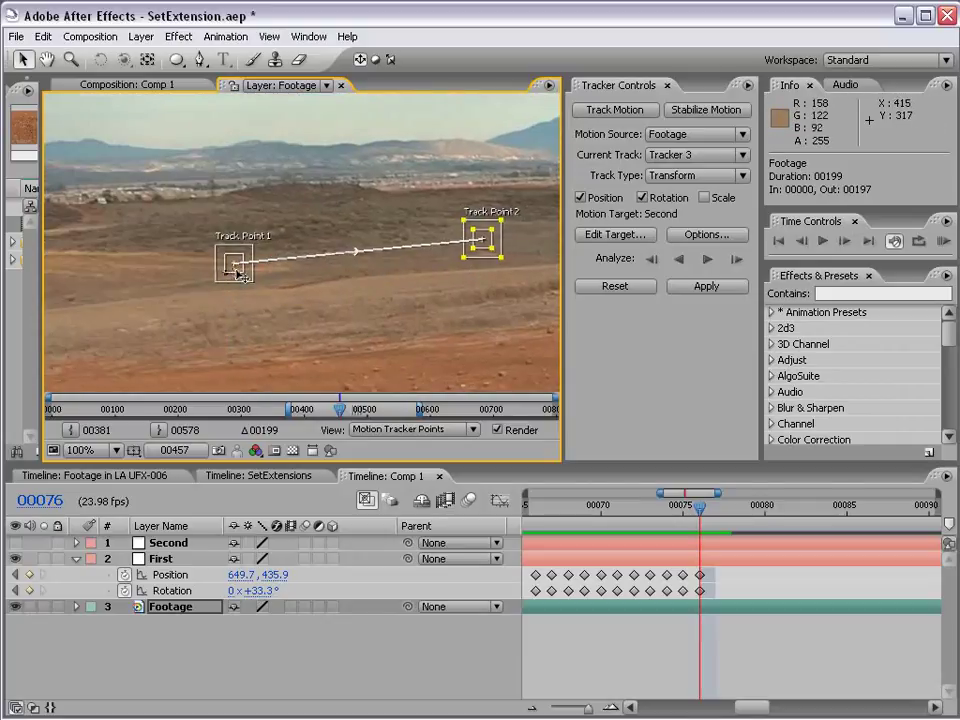
drag(238, 272, 97, 207)
scroll(97, 209, up, 1)
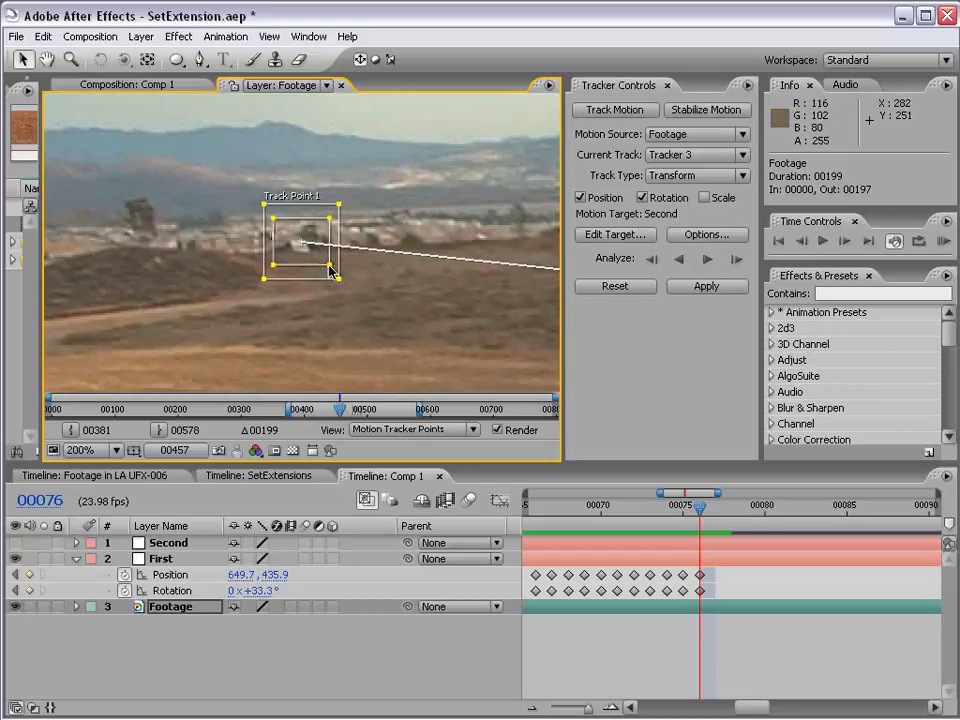
mouse_move(320, 261)
mouse_down()
mouse_move(341, 287)
mouse_move(317, 253)
mouse_move(172, 250)
mouse_up()
scroll(172, 250, down, 2)
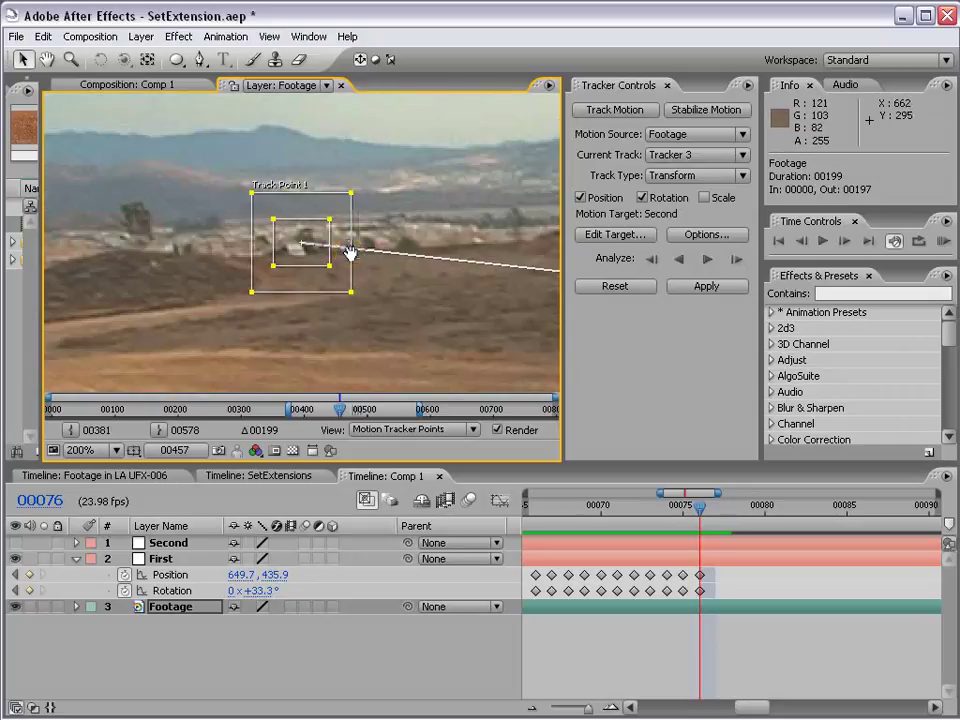
Select Track Point 2 and zoom out to 50% to see both points and the walking man
drag(390, 255, 208, 259)
drag(490, 255, 349, 249)
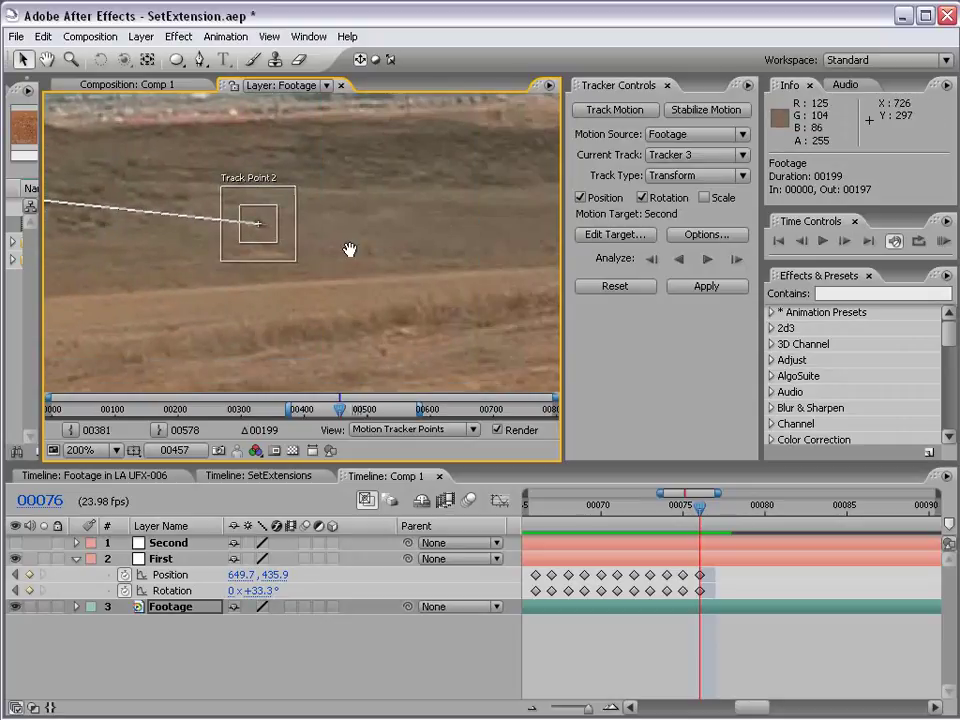
click(262, 237)
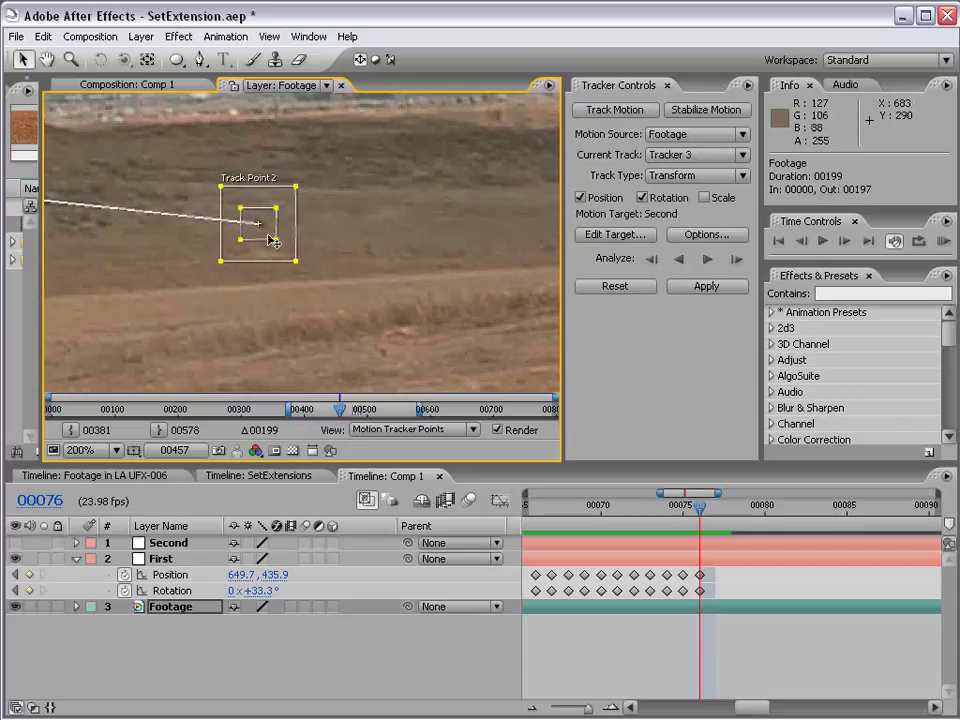
key(comma)
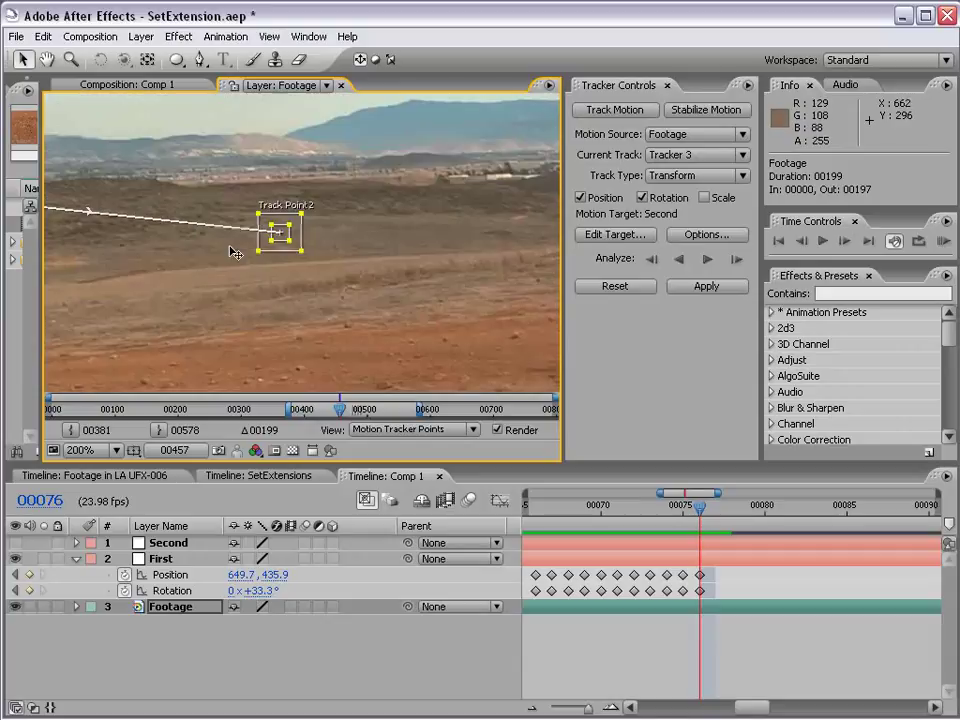
key(comma)
drag(212, 285, 321, 267)
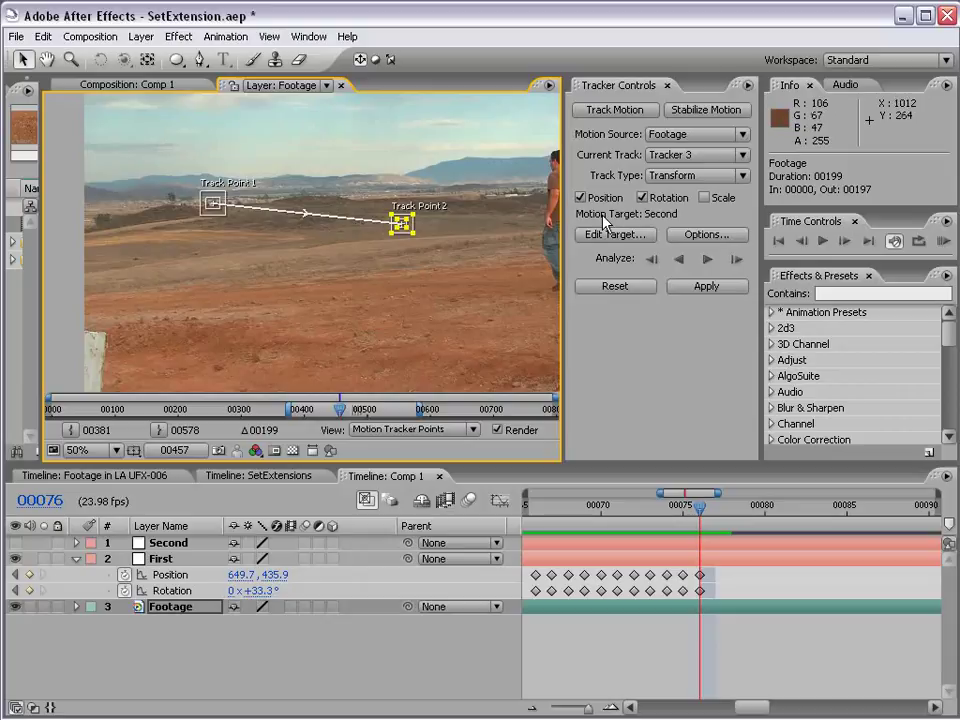
Analyze Tracker 3's points forward through the footage
click(708, 260)
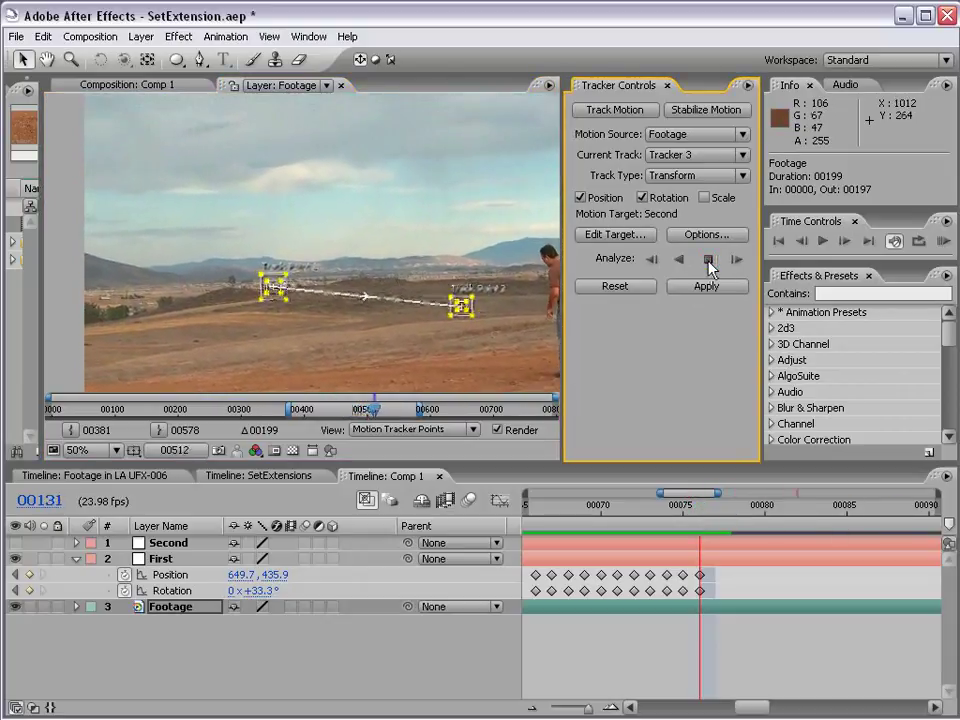
click(708, 260)
drag(454, 318, 380, 260)
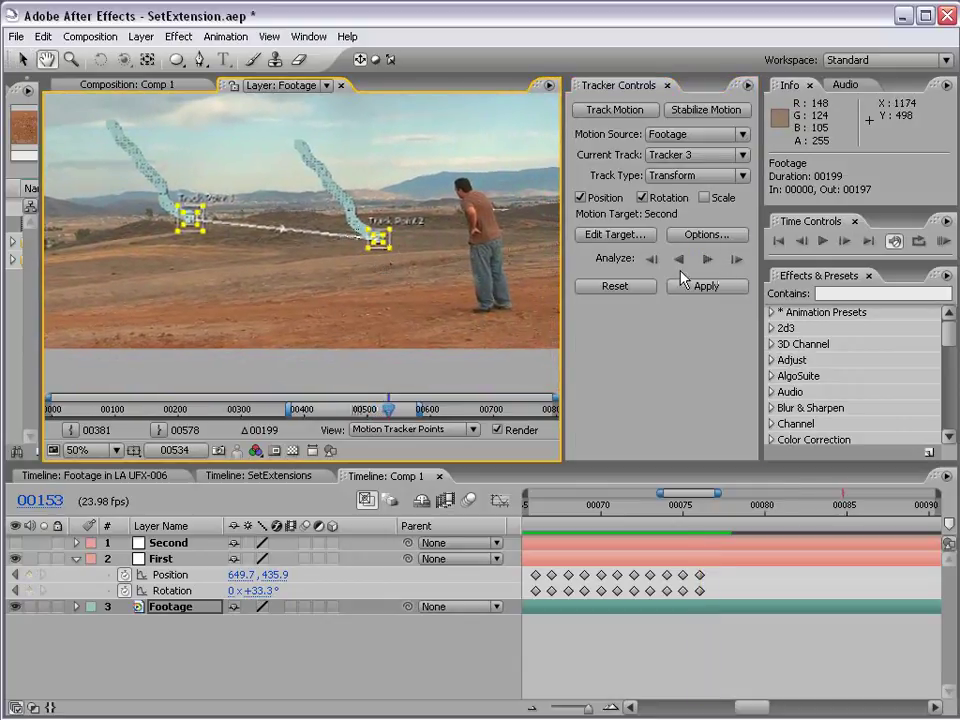
click(707, 259)
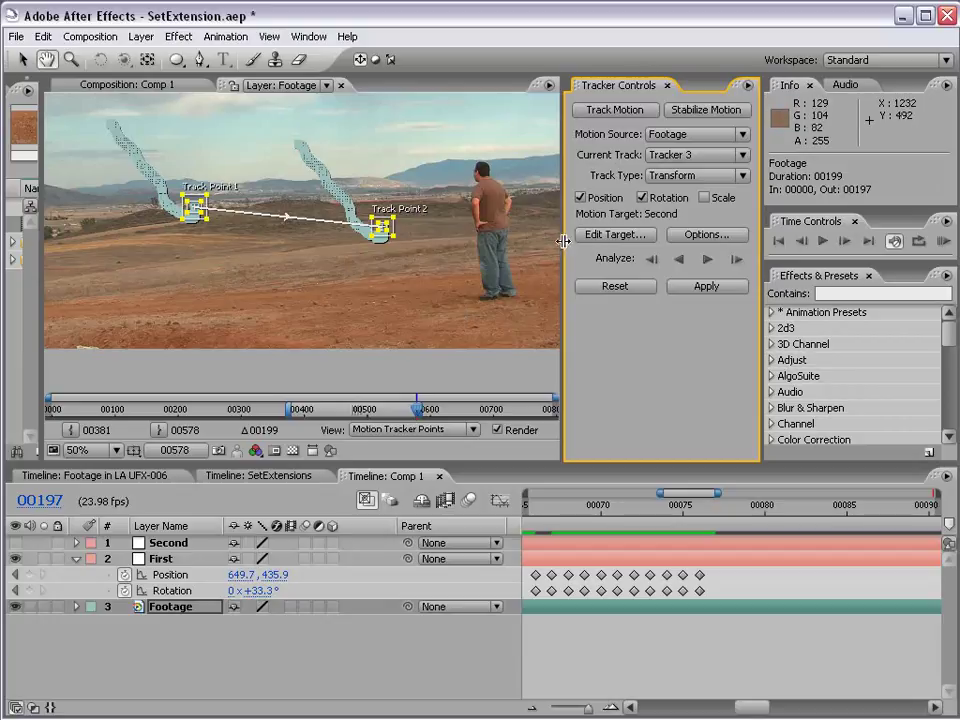
Target the Second layer and apply Tracker 3's motion in X and Y
click(615, 234)
click(420, 341)
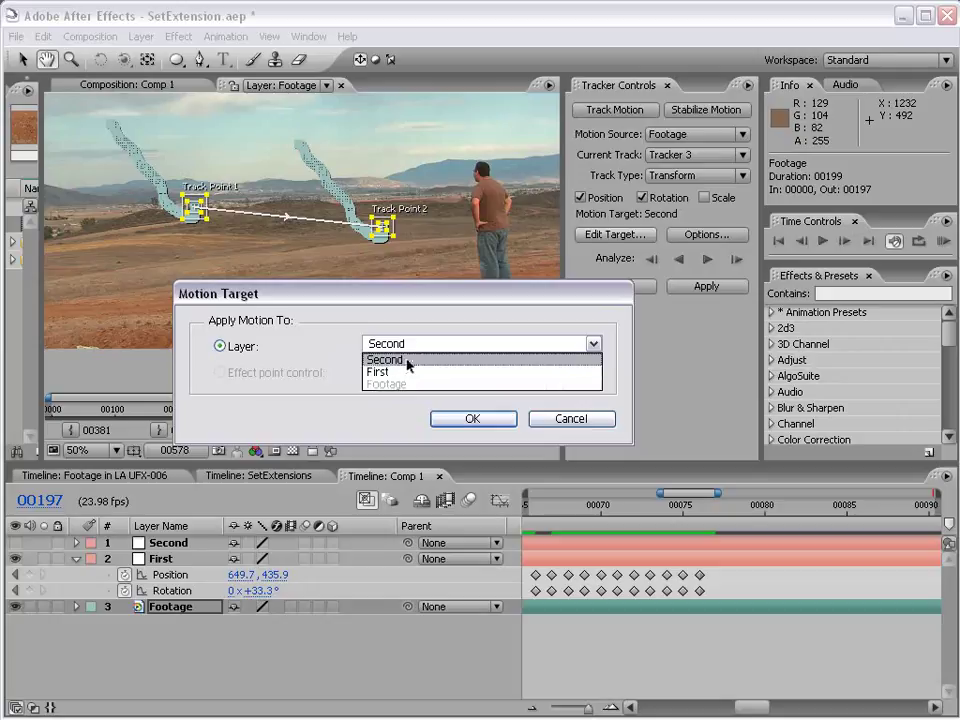
click(405, 361)
click(473, 420)
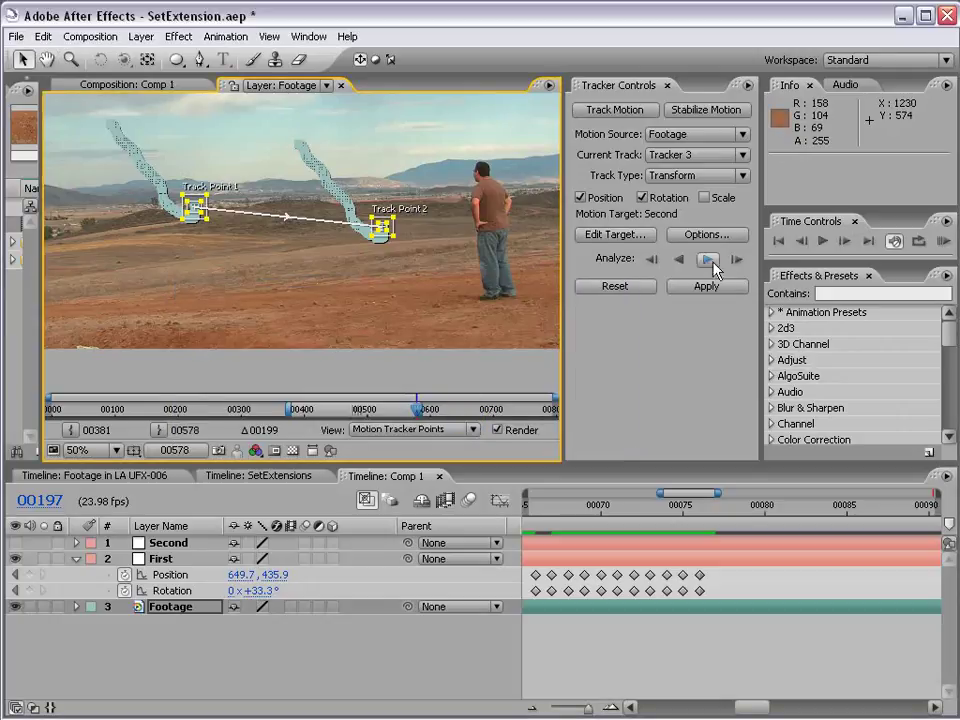
click(706, 288)
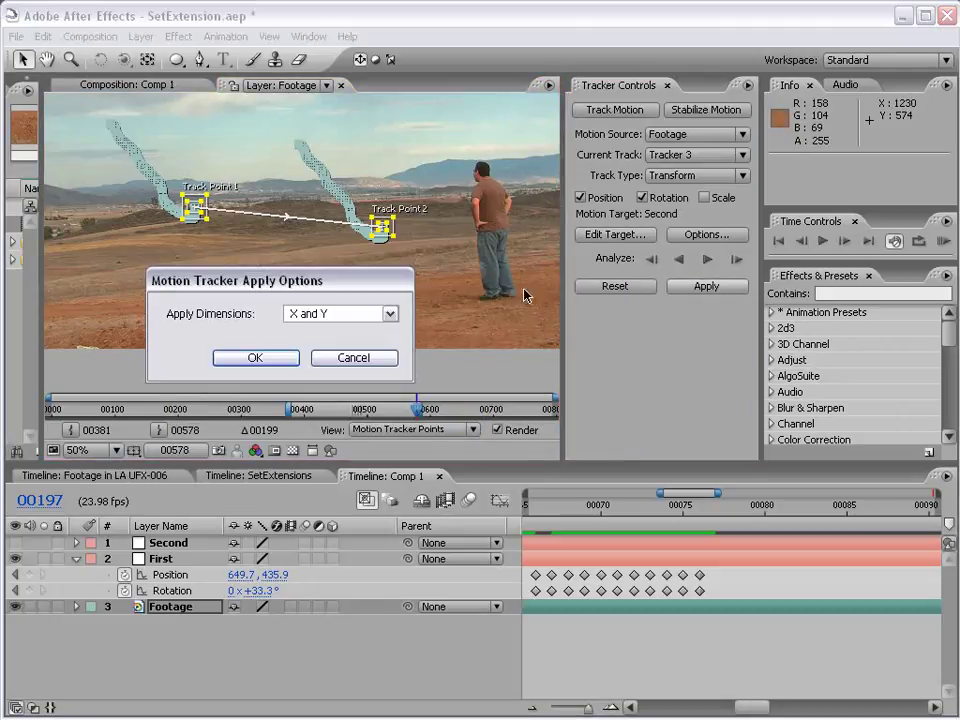
click(254, 358)
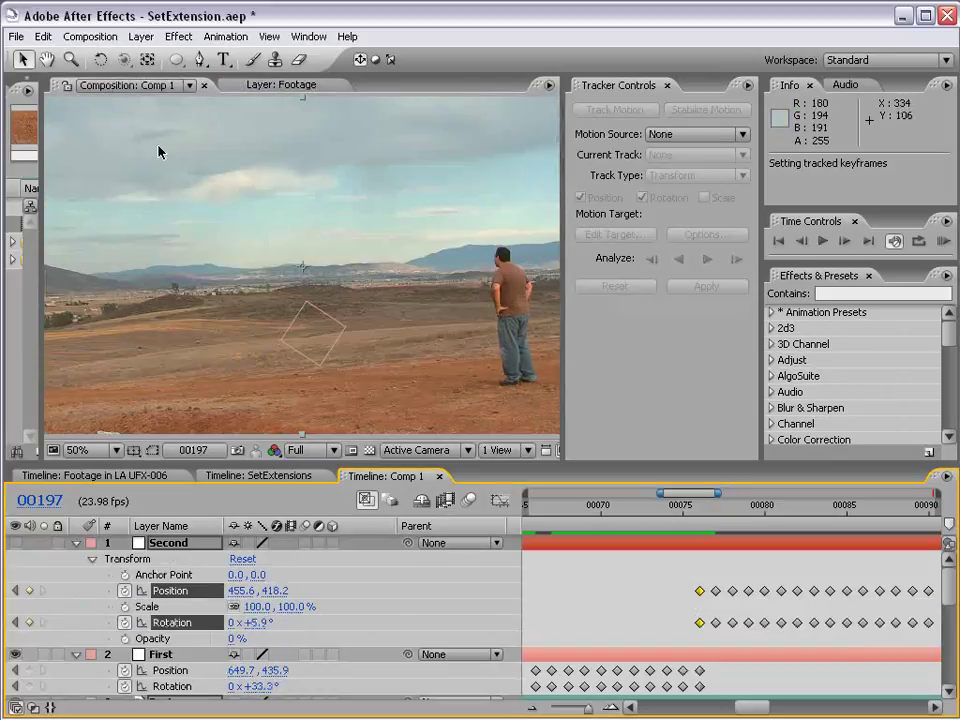
Collapse all layers, reveal Second and First keyframes over the full duration, and park at frame 00075
click(76, 543)
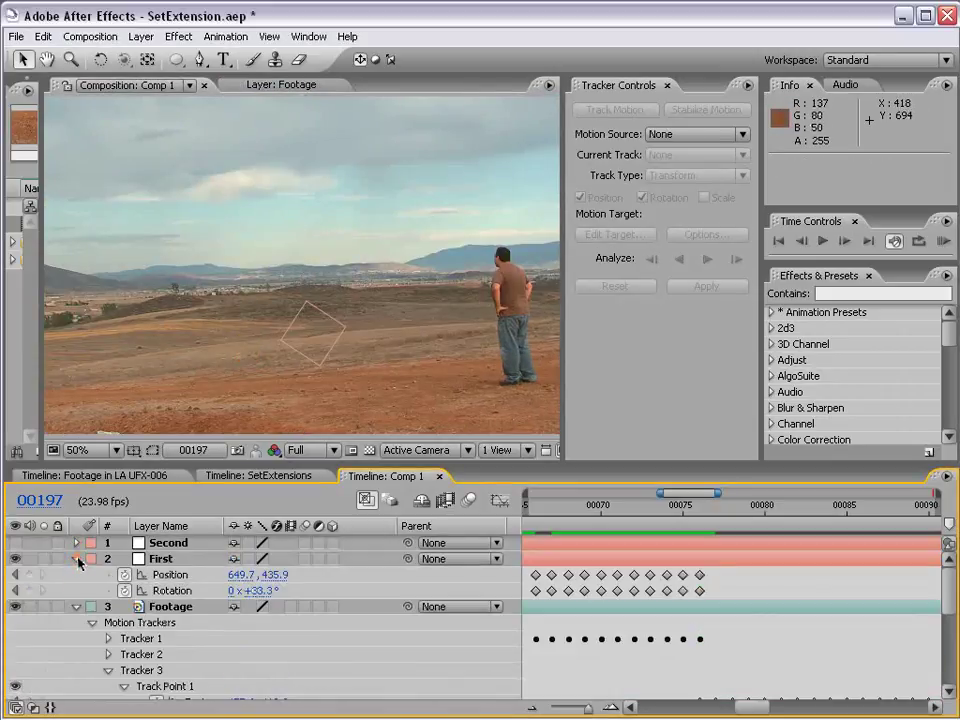
click(76, 558)
click(76, 574)
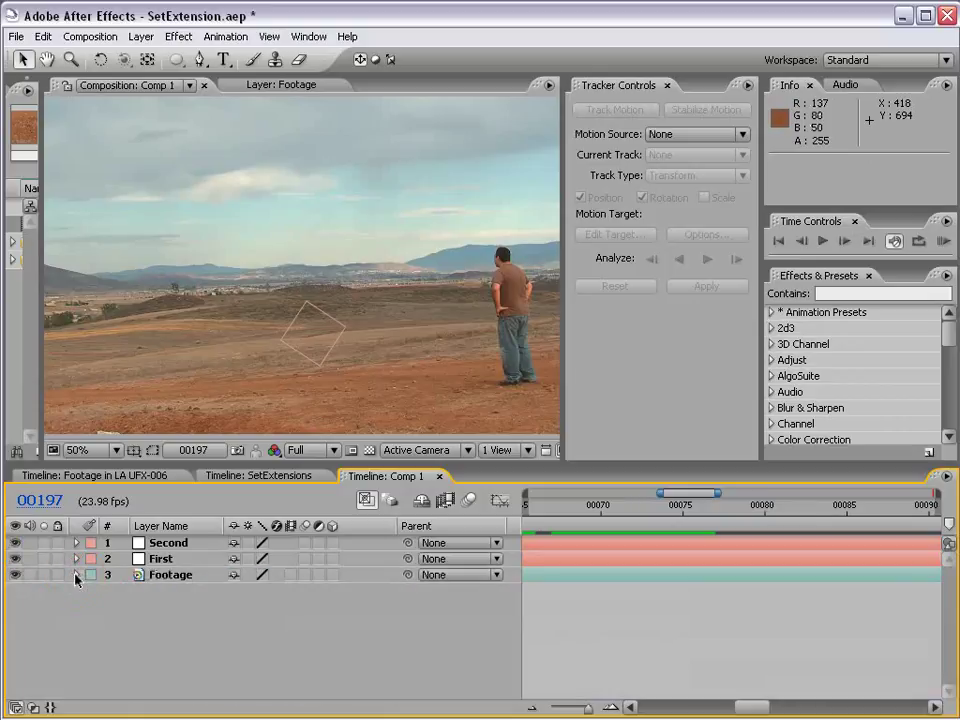
click(168, 542)
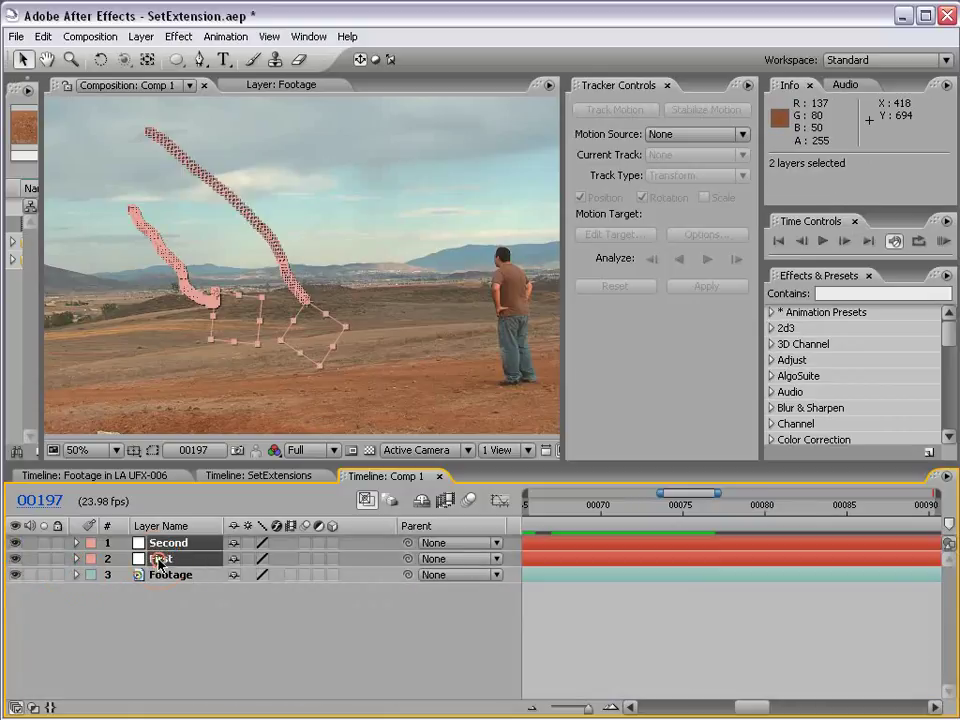
key(u)
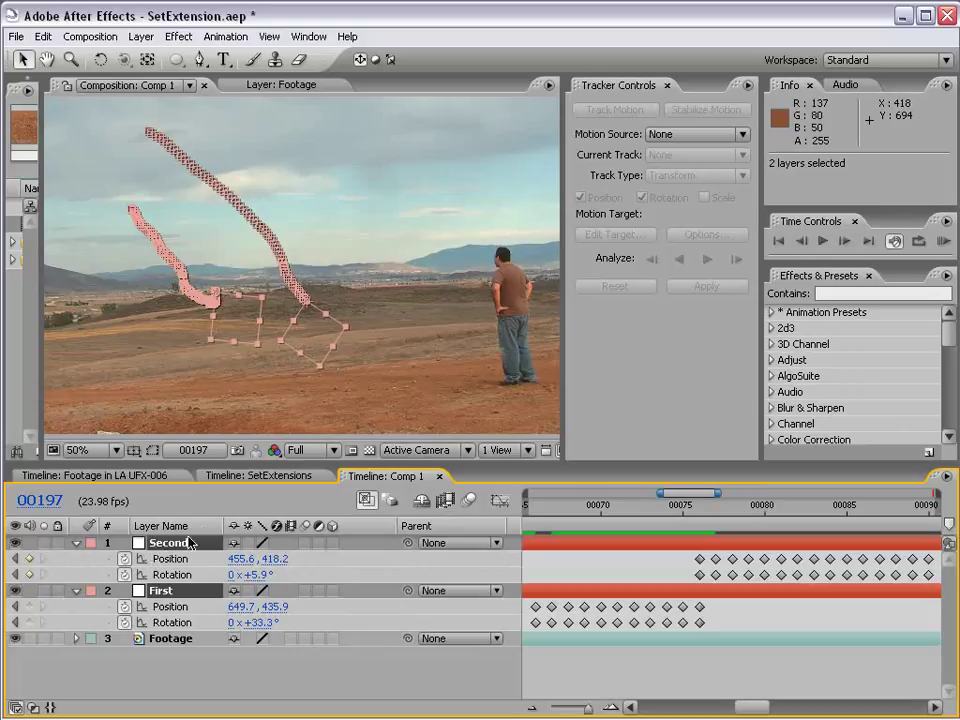
key(semicolon)
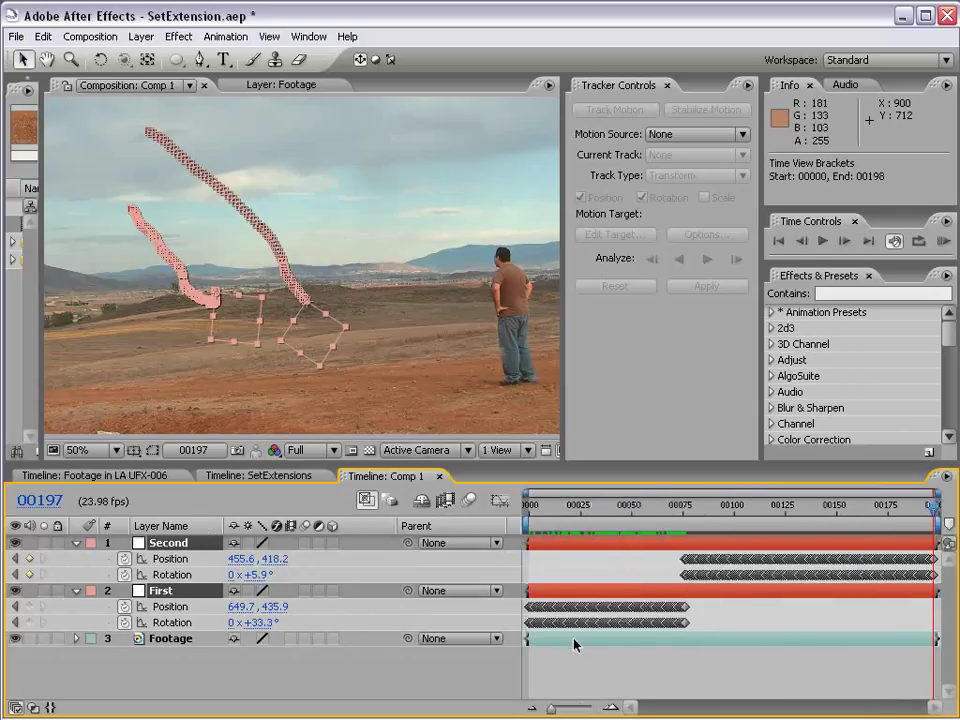
click(594, 666)
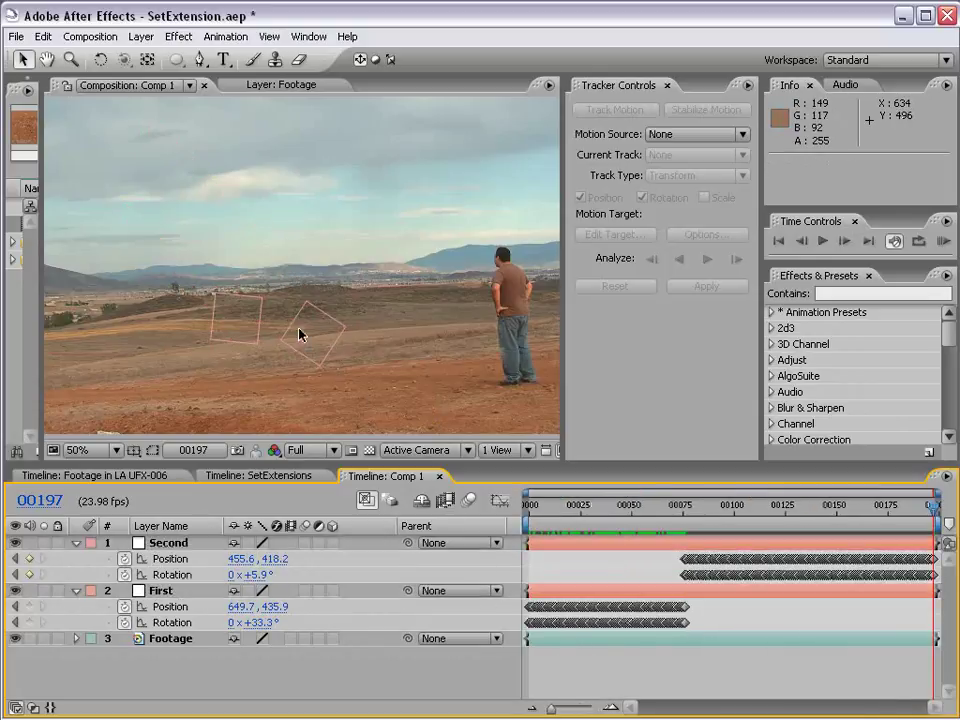
click(676, 516)
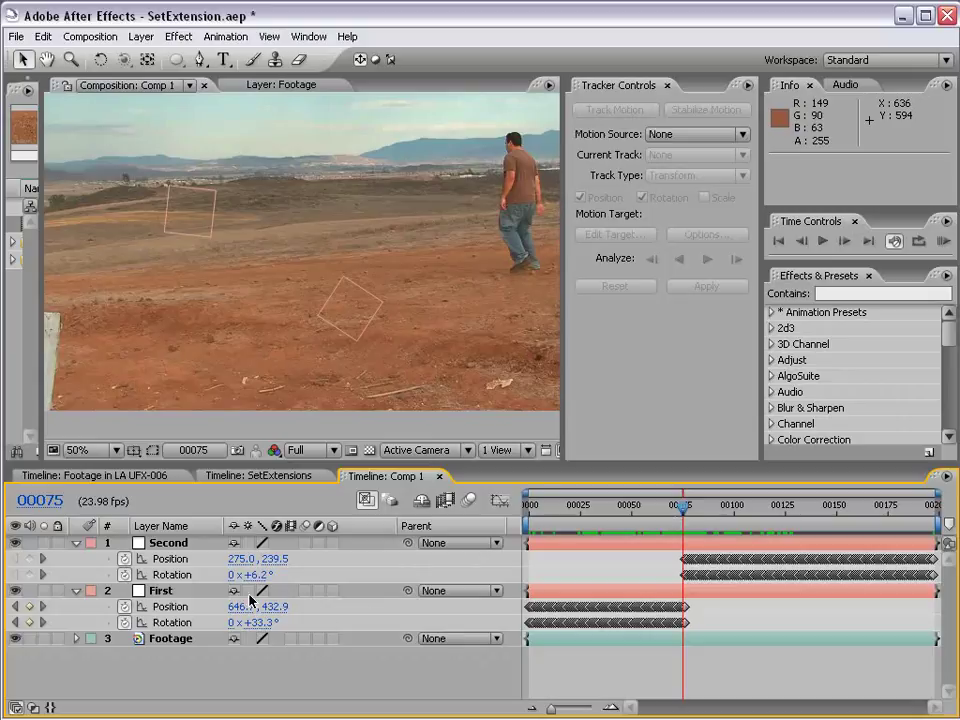
Parent the First null to the Second null using the pick whip
click(157, 592)
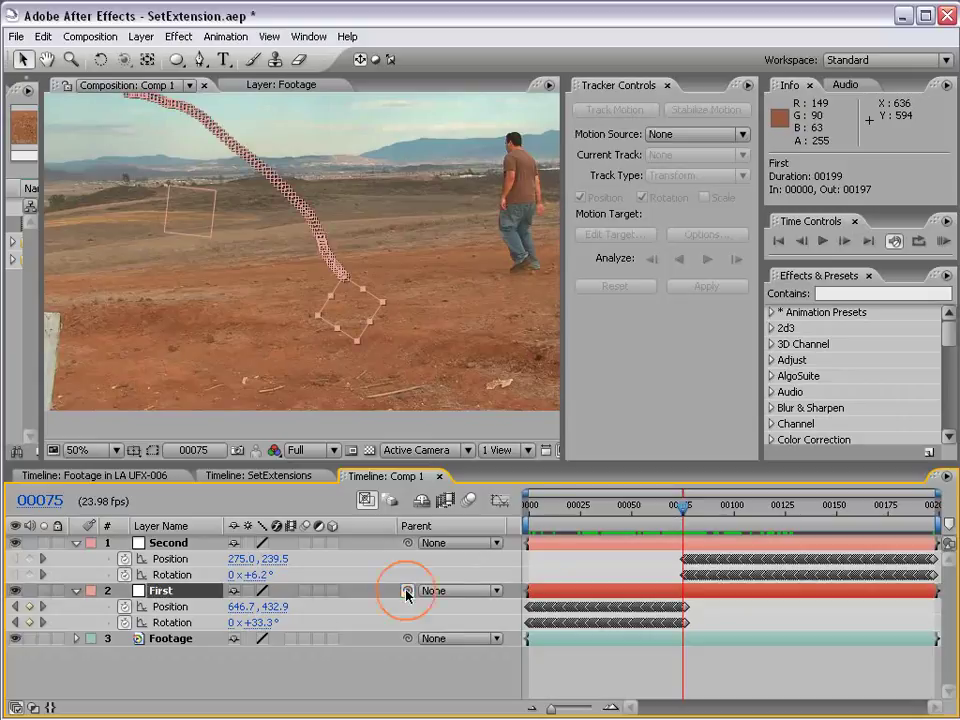
drag(407, 592, 178, 545)
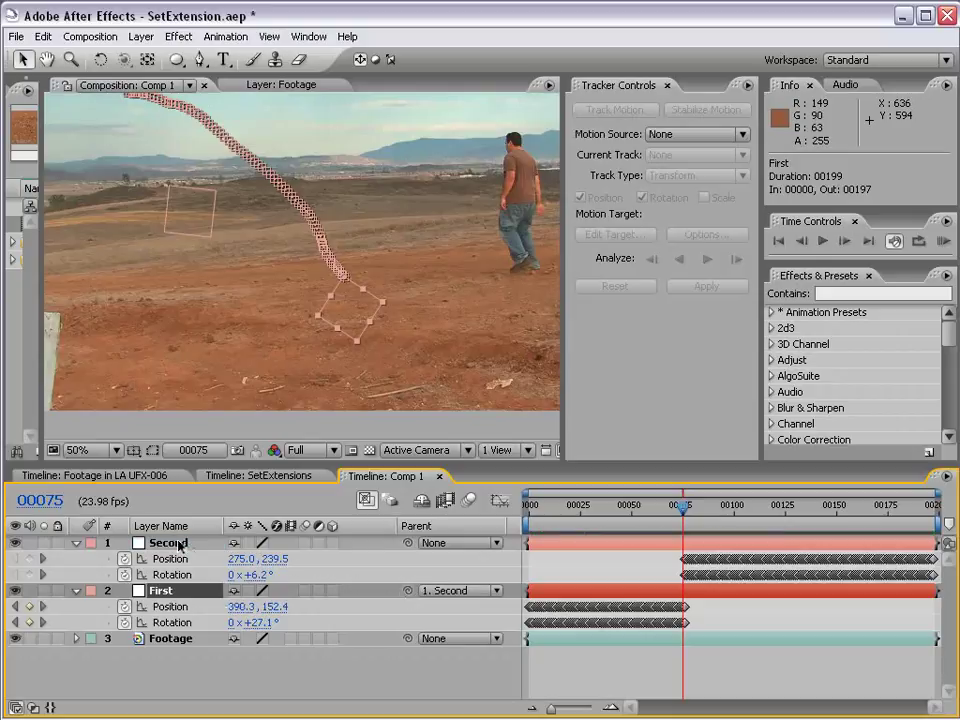
click(611, 686)
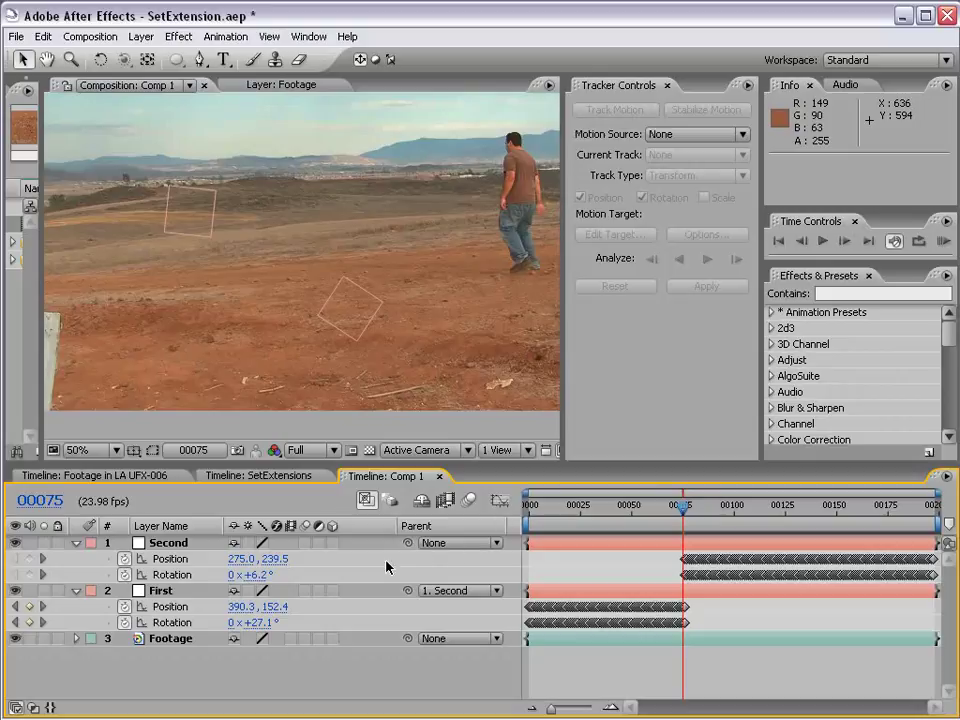
click(100, 591)
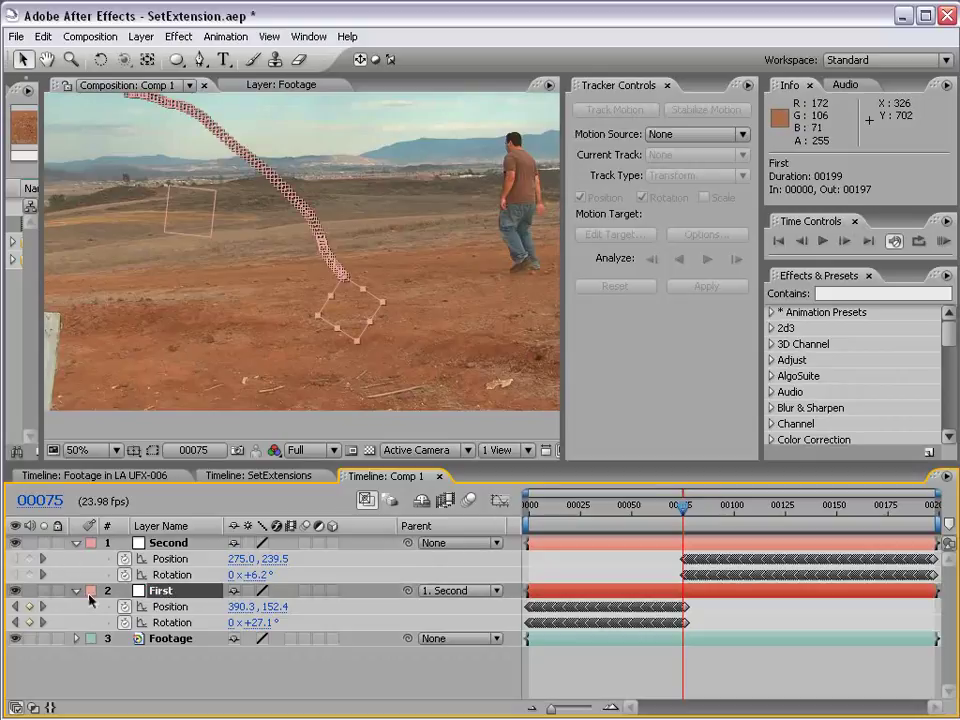
click(88, 594)
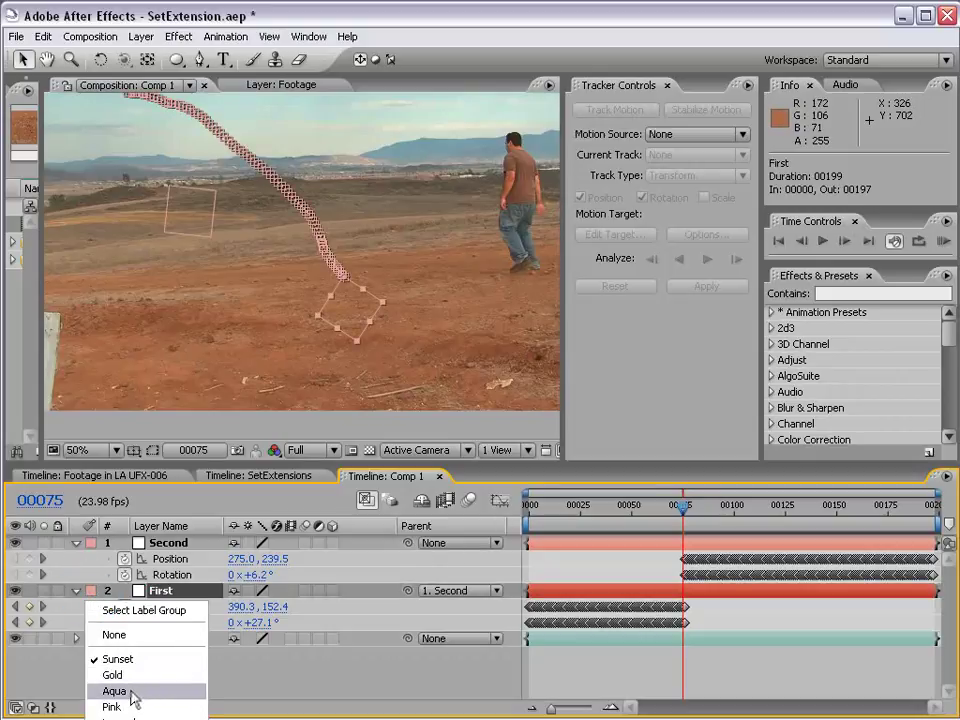
click(134, 697)
click(311, 671)
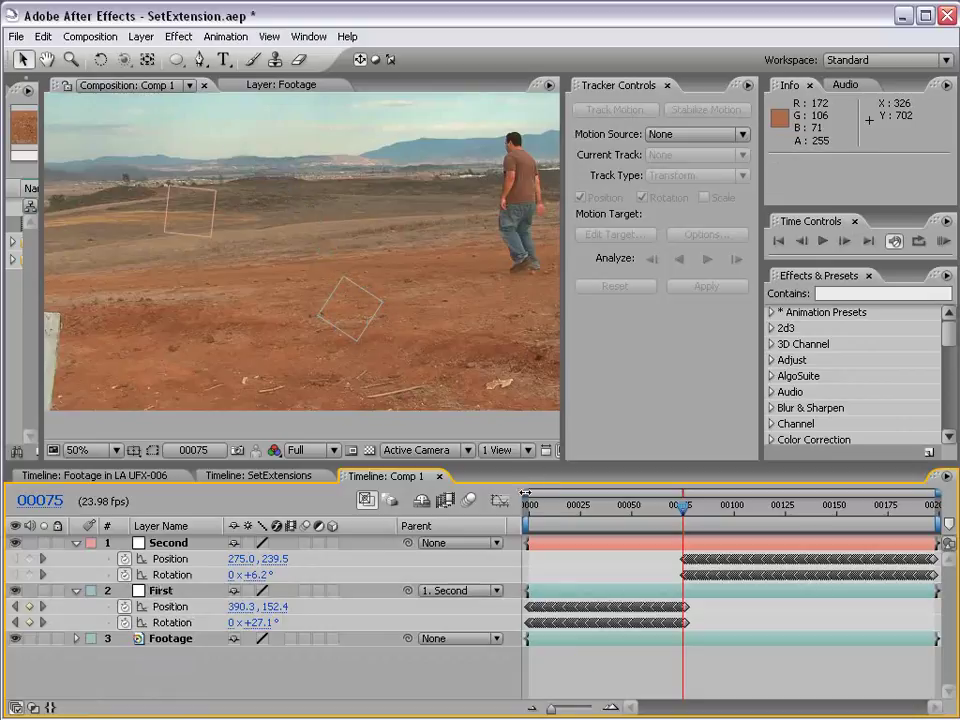
drag(530, 513, 553, 508)
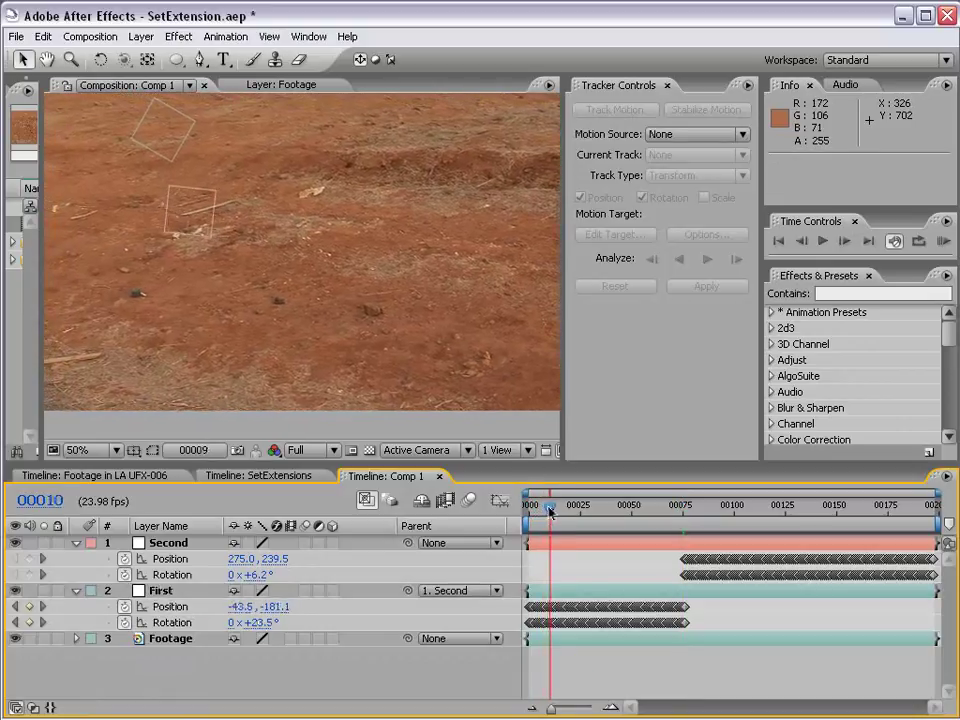
key(comma)
key(h)
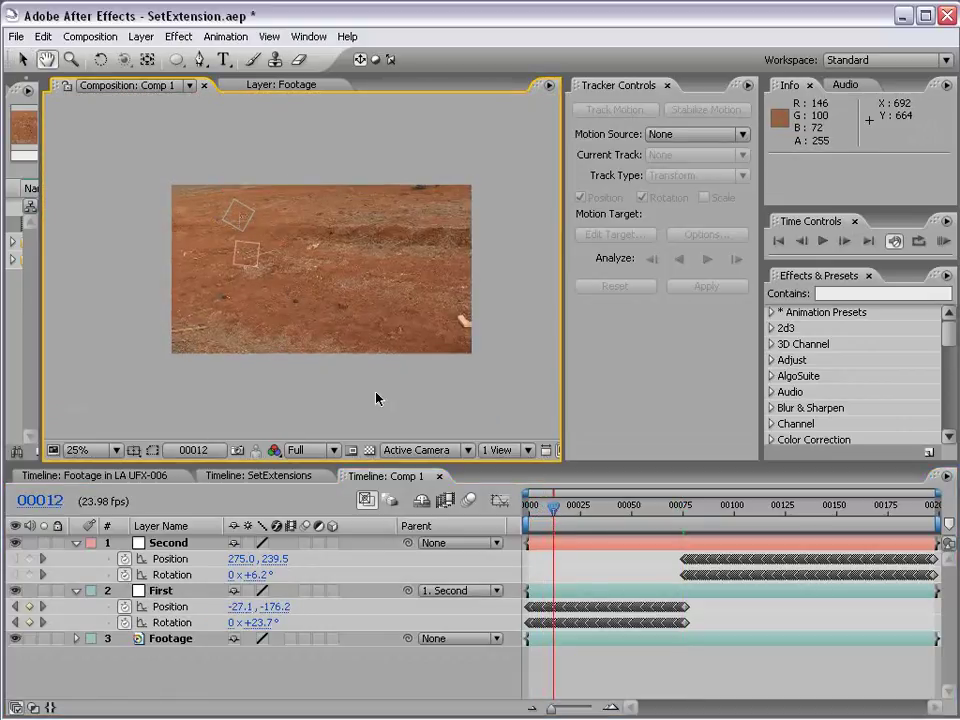
drag(557, 519, 662, 521)
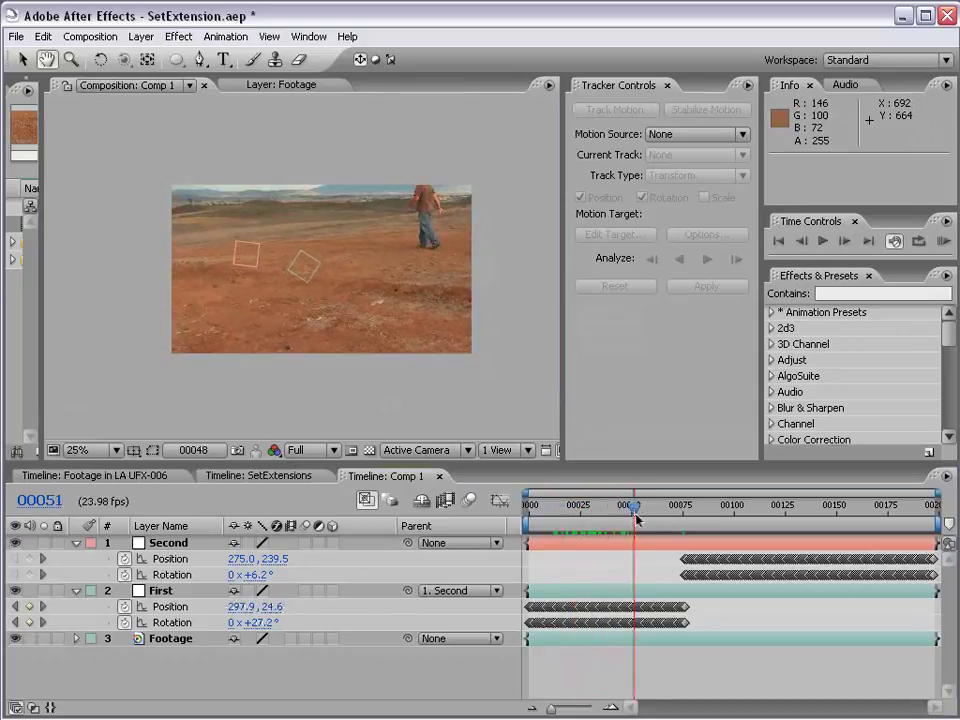
drag(662, 521, 680, 521)
key(v)
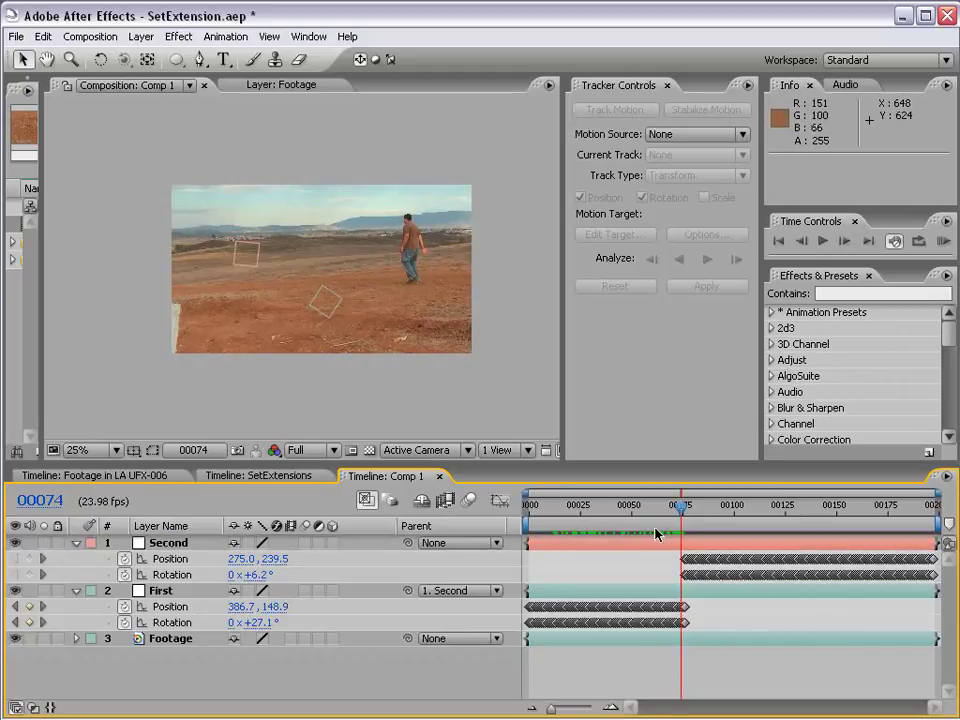
key(equal)
key(equal)
key(equal)
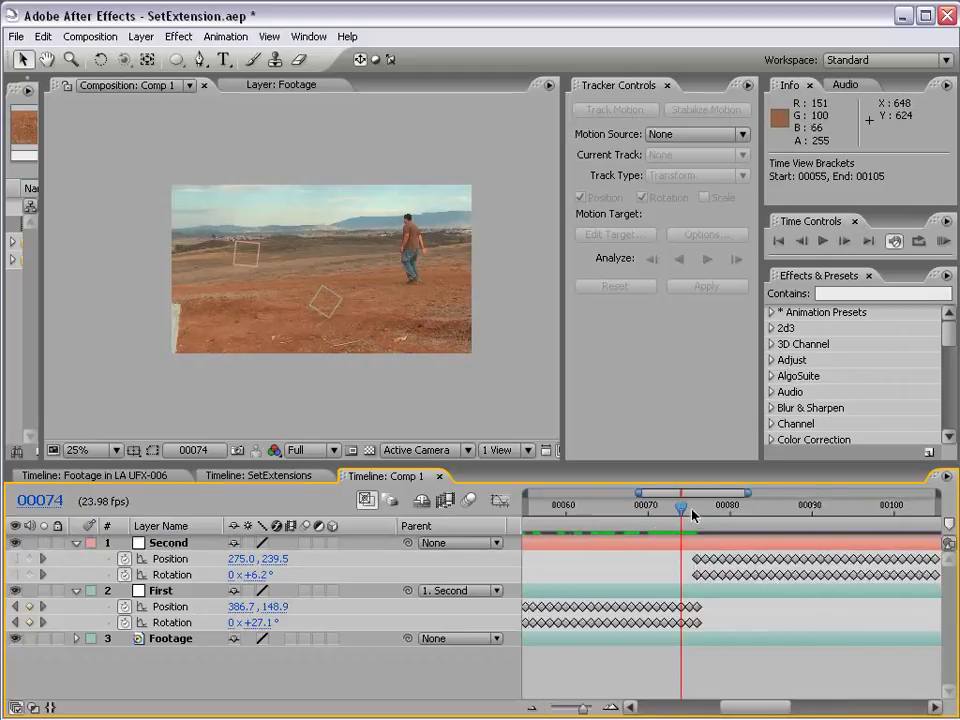
click(697, 509)
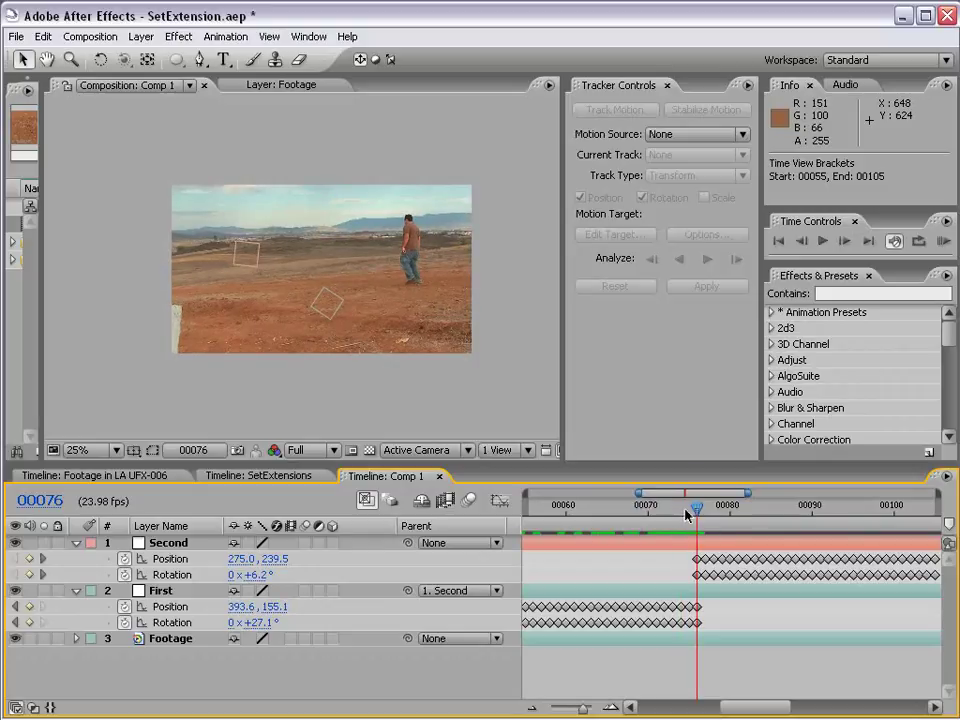
click(686, 517)
key(Page_Down)
click(179, 547)
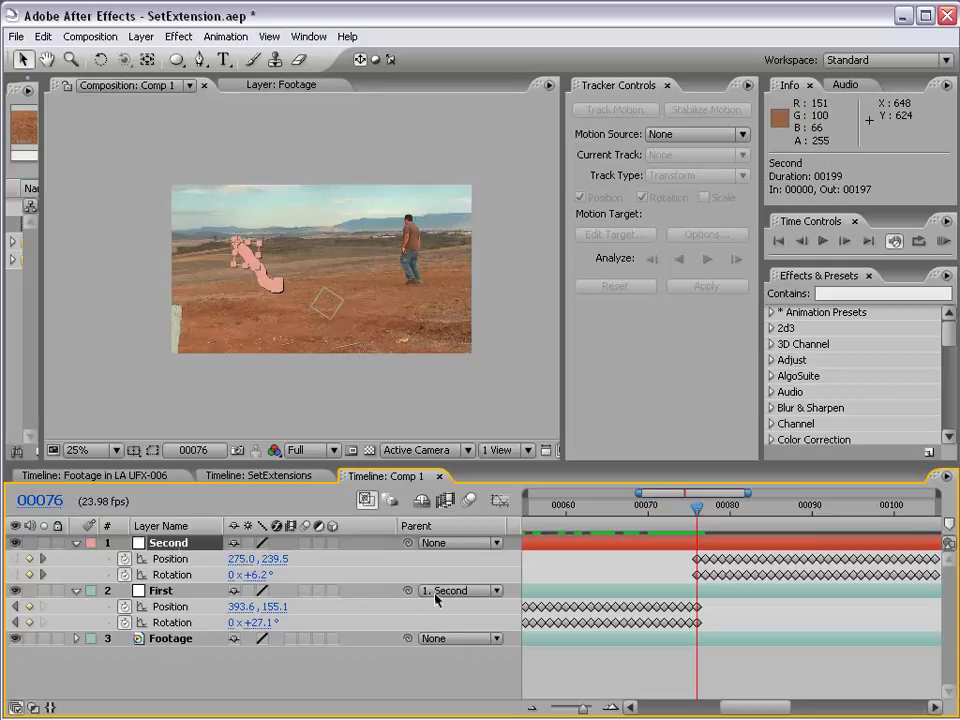
click(170, 590)
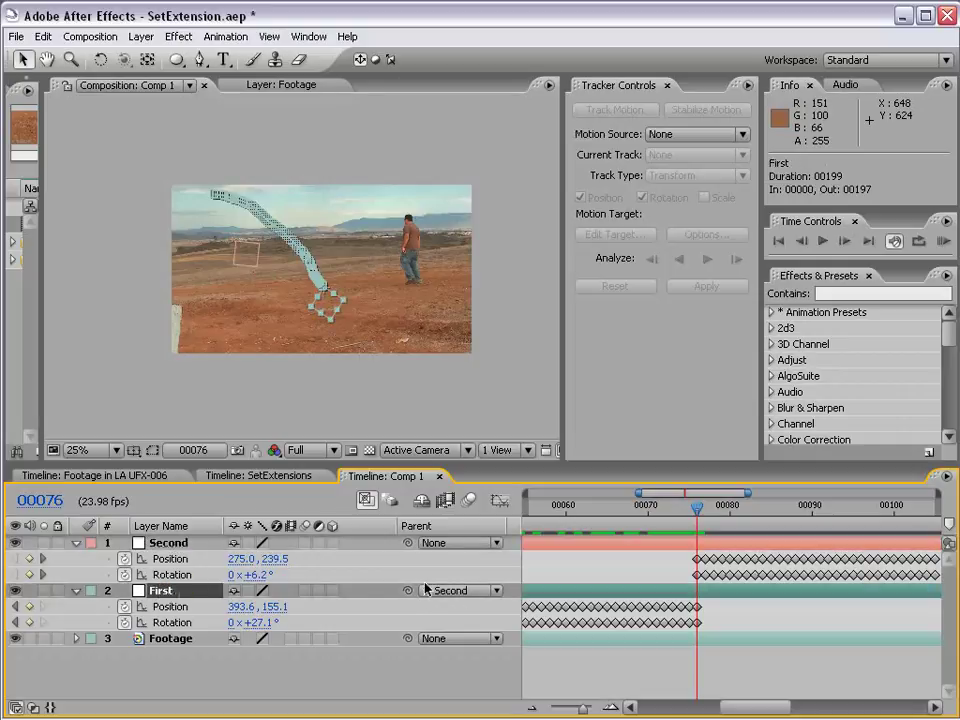
drag(409, 591, 185, 547)
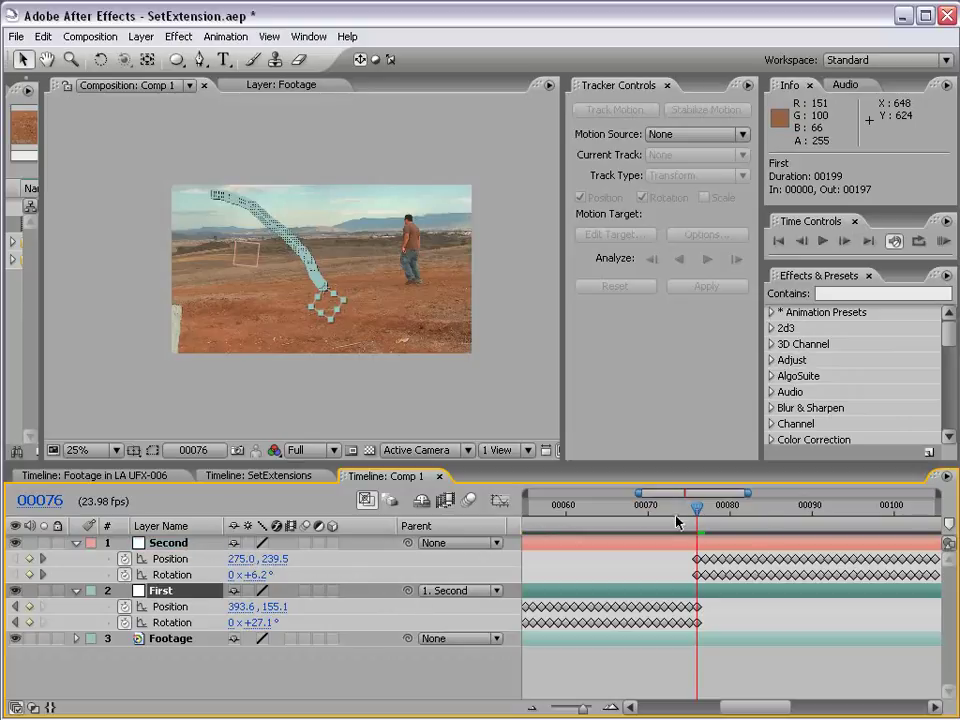
drag(674, 518, 786, 513)
key(semicolon)
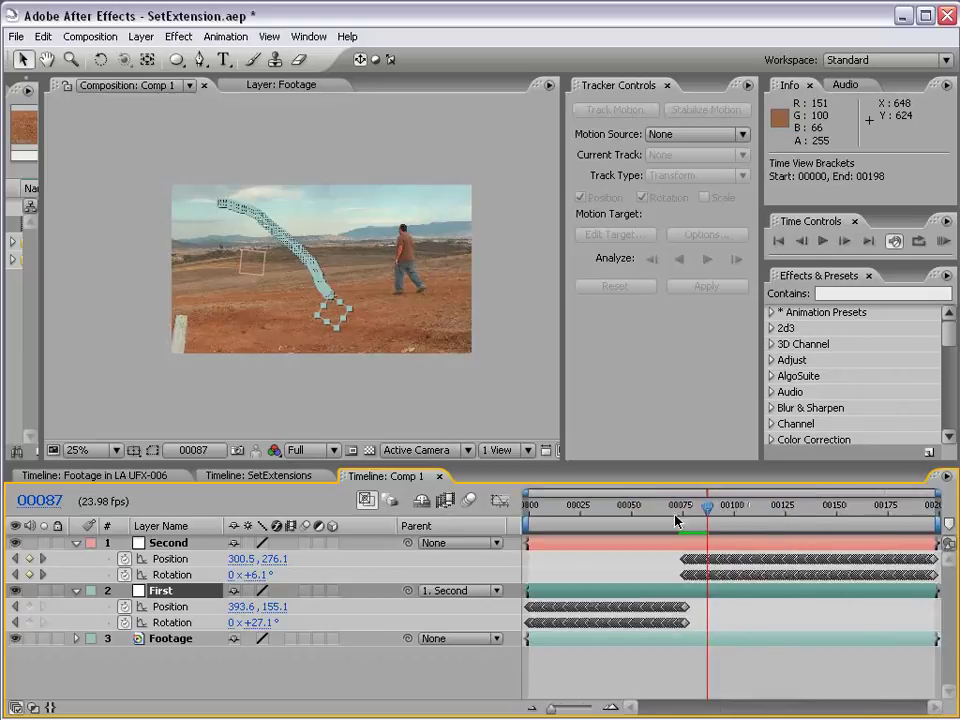
mouse_move(708, 513)
mouse_down()
mouse_move(908, 513)
mouse_move(589, 517)
mouse_up()
Hide the Second tracking layer and collapse its properties
click(659, 677)
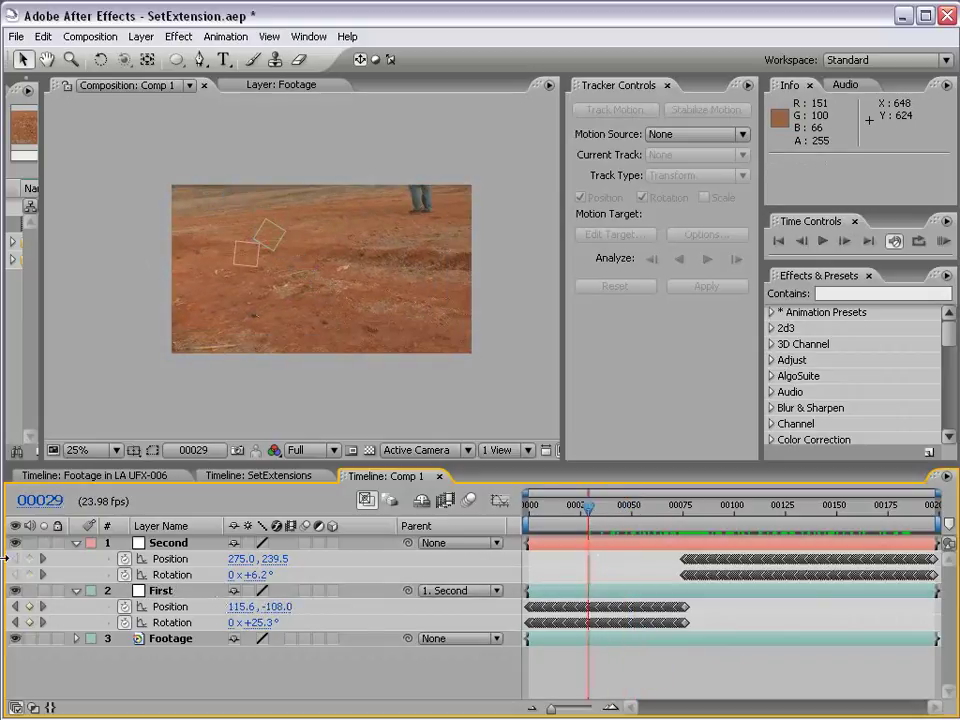
click(14, 542)
click(76, 542)
Scrub the timeline and zoom the viewer to check First's tracked box over the desert
mouse_move(538, 503)
mouse_down()
mouse_move(815, 527)
mouse_move(921, 525)
mouse_move(878, 525)
mouse_up()
scroll(456, 341, up, 1)
drag(375, 332, 375, 289)
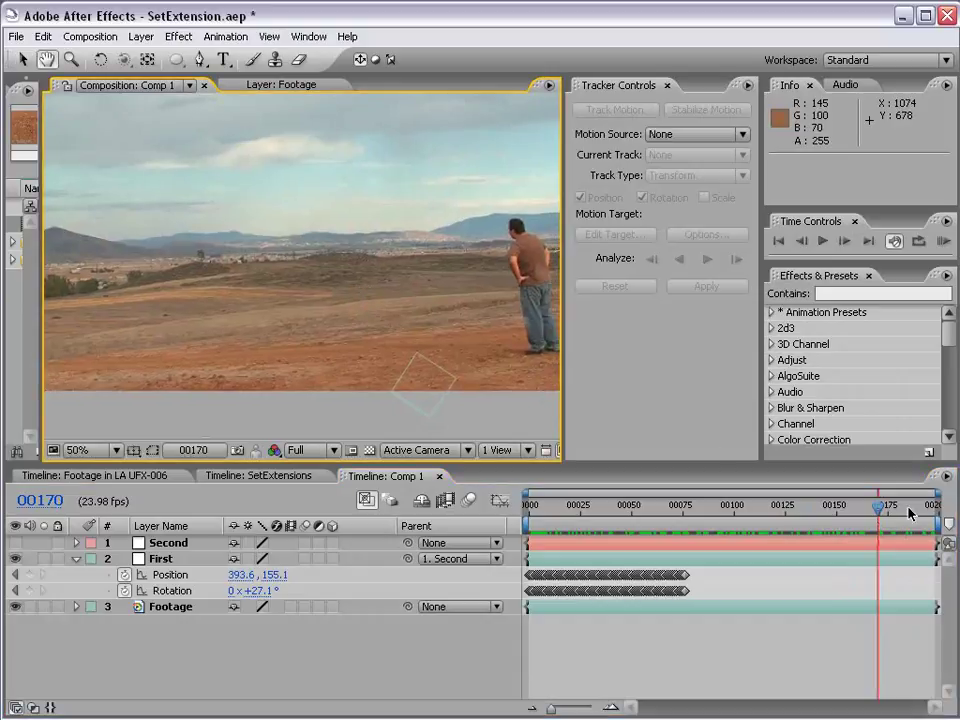
drag(878, 512, 679, 513)
key(v)
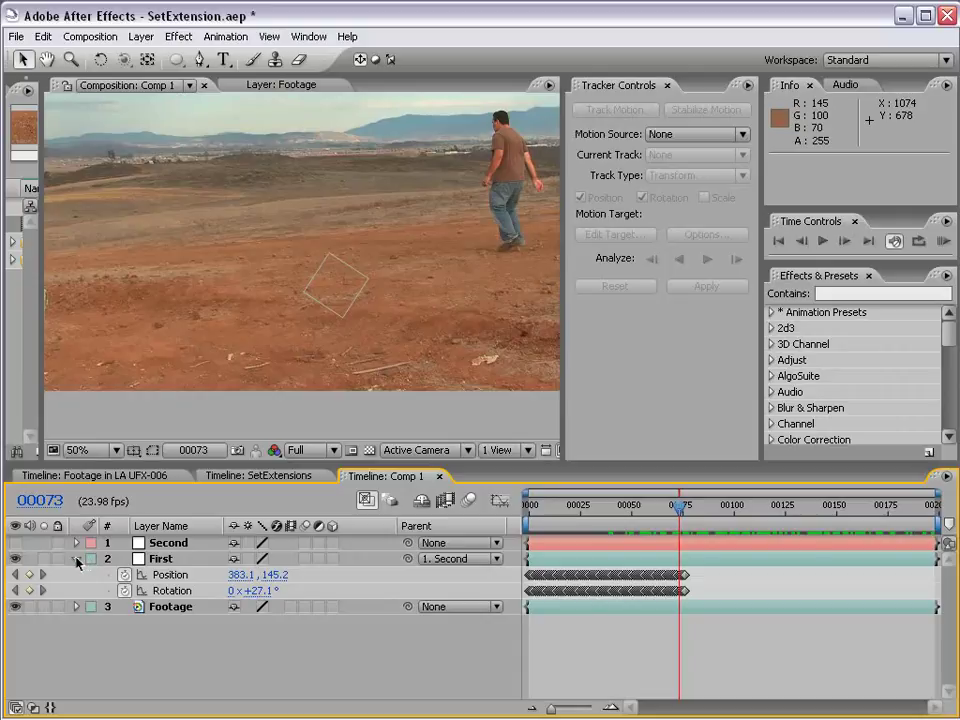
Collapse the First layer, save the project, and widen the project panel
click(76, 559)
key(ctrl+s)
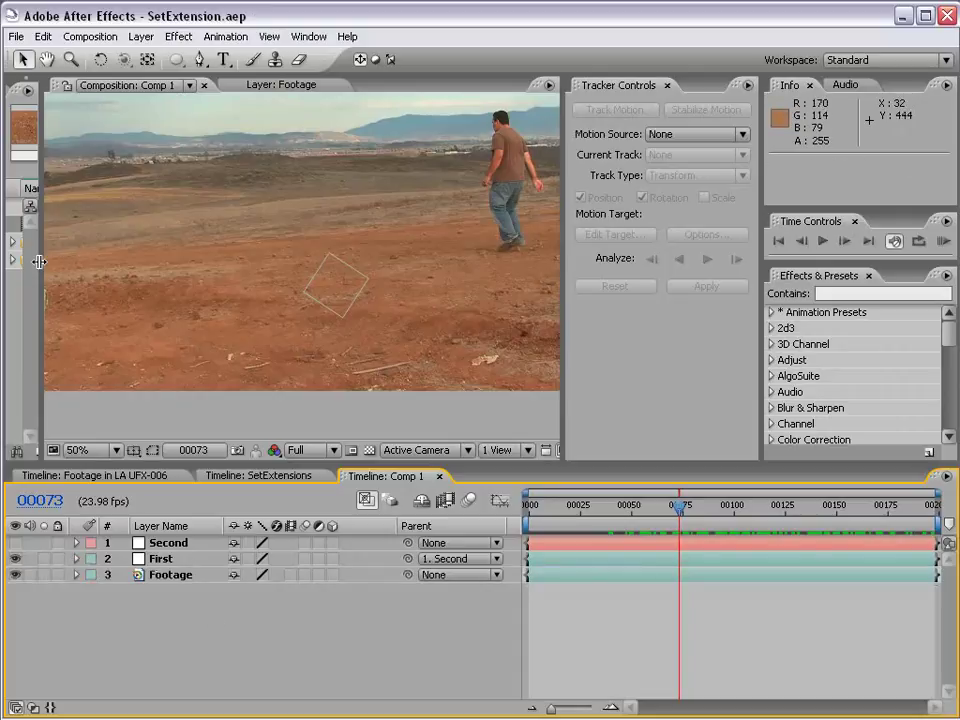
drag(38, 262, 104, 262)
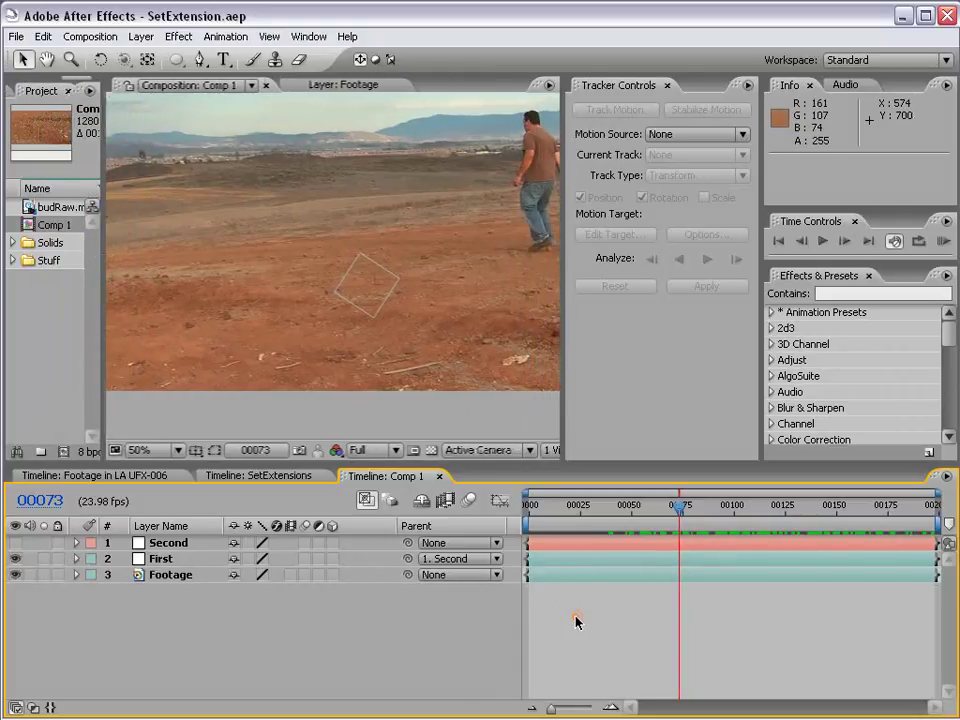
drag(335, 230, 360, 279)
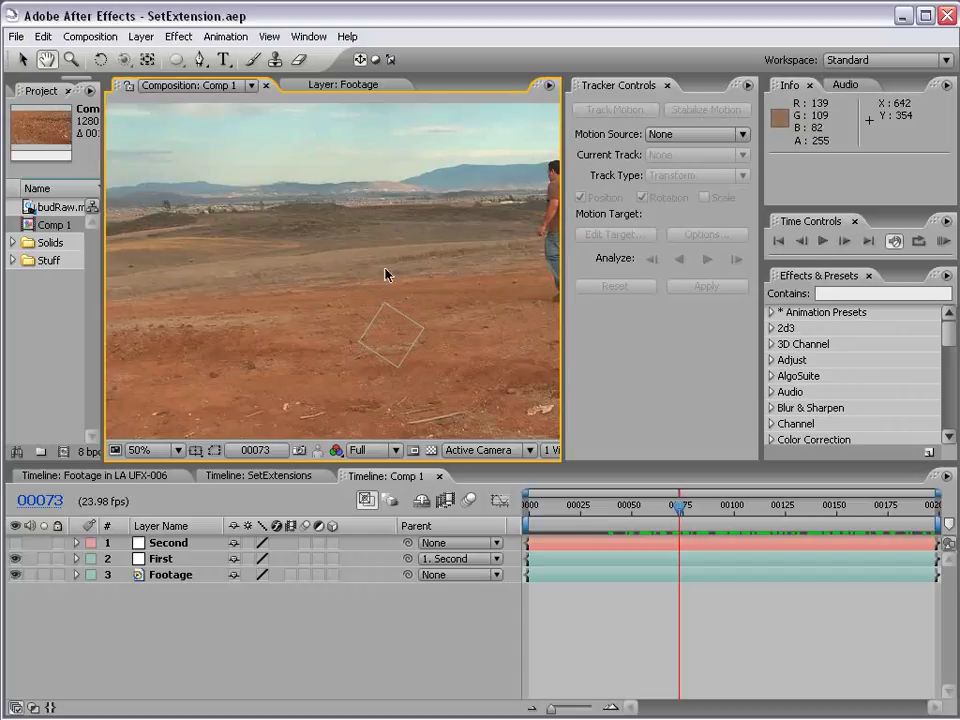
key(comma)
Move the current time indicator to frame 00173
drag(683, 515, 884, 515)
key(period)
key(grave)
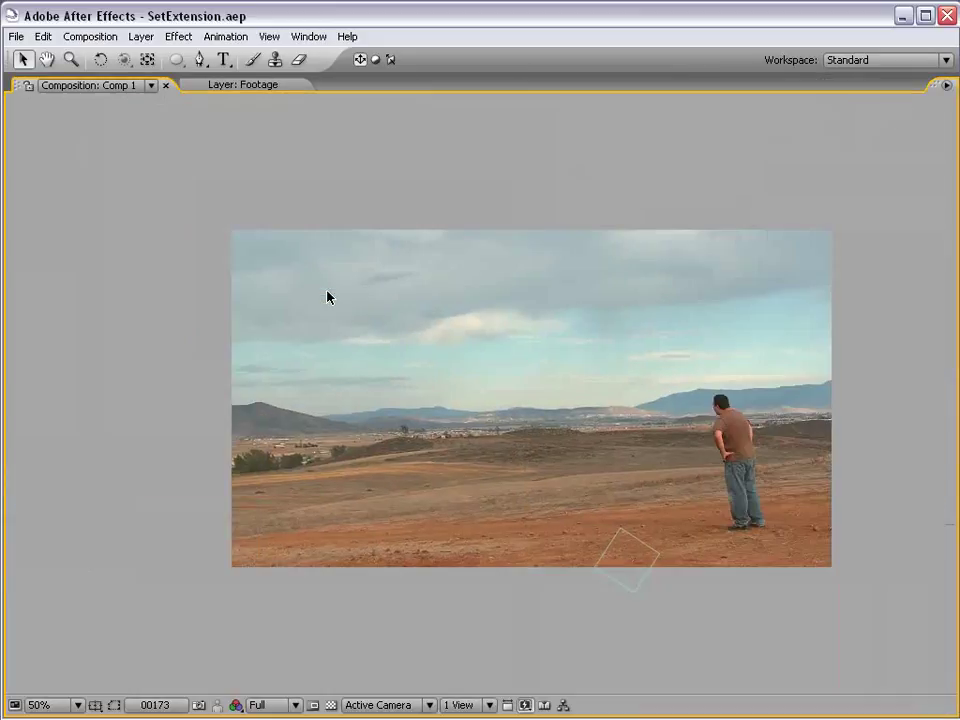
key(grave)
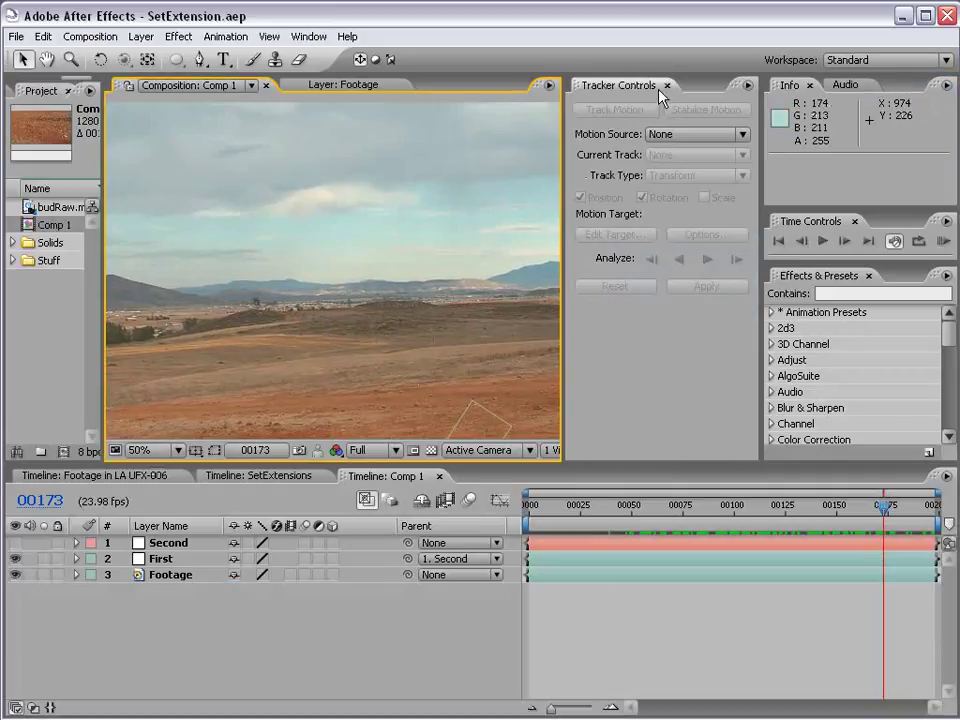
Close Tracker Controls and resize the composition viewer, back at 50% zoom
click(666, 84)
drag(344, 260, 158, 260)
key(comma)
drag(470, 298, 393, 305)
key(period)
drag(475, 300, 497, 289)
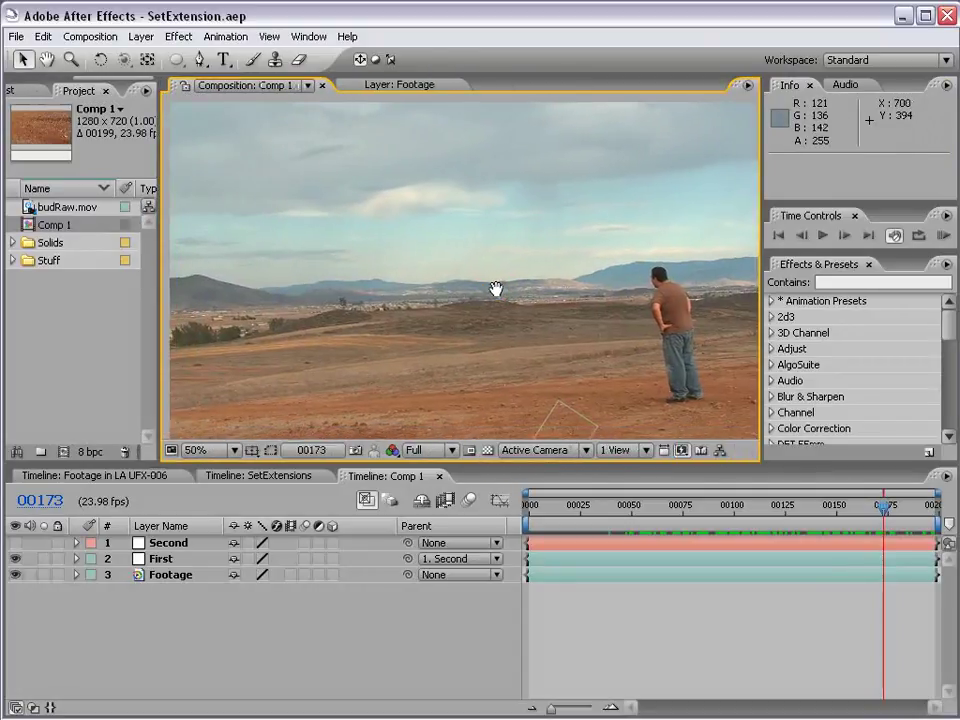
Queue frame 00173 of Comp 1 as the Photoshop still Comp 1 (00173).psd
click(100, 40)
mouse_move(110, 225)
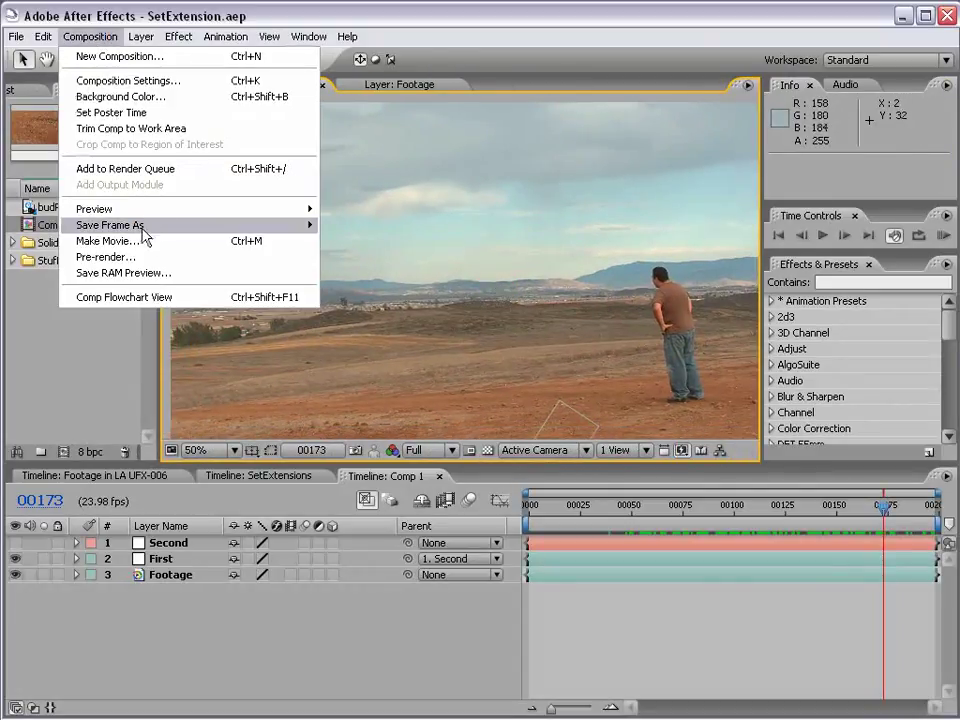
click(340, 229)
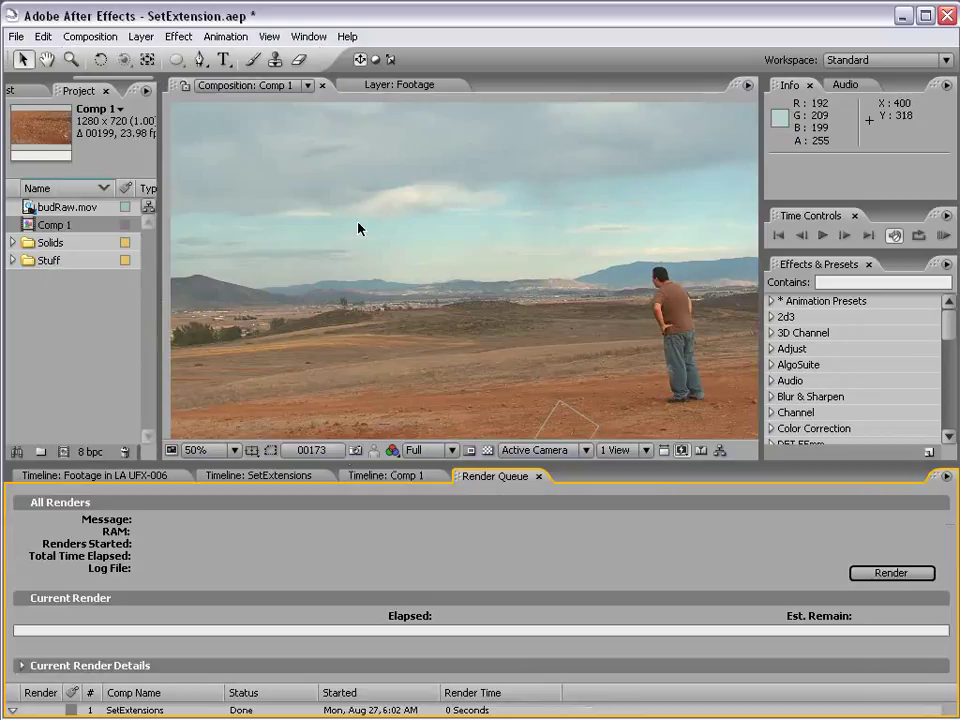
drag(322, 462, 295, 309)
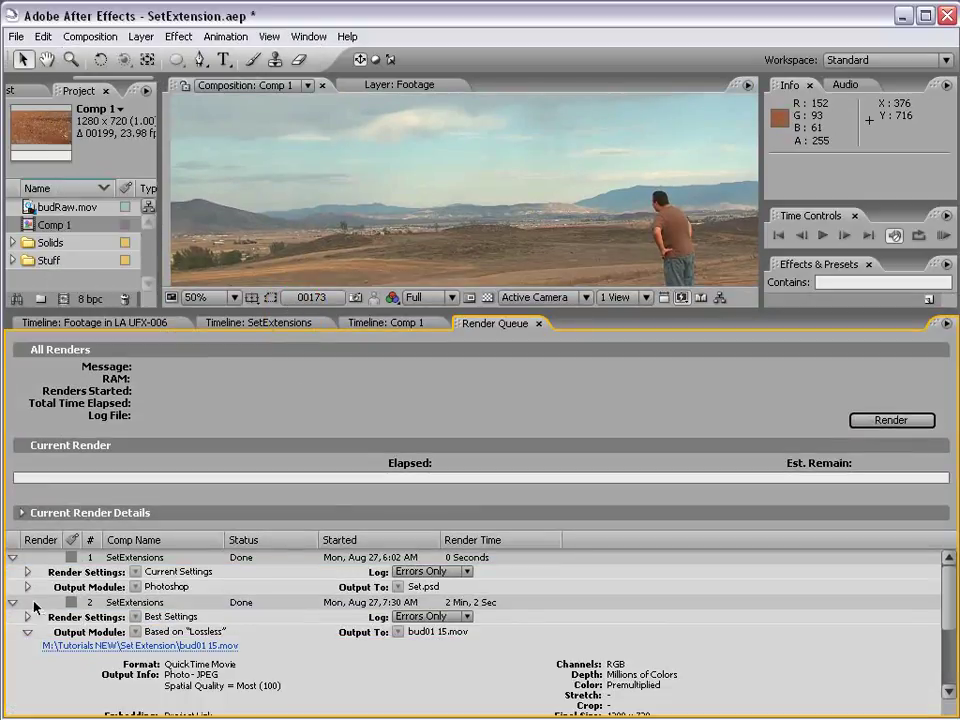
click(12, 557)
click(12, 572)
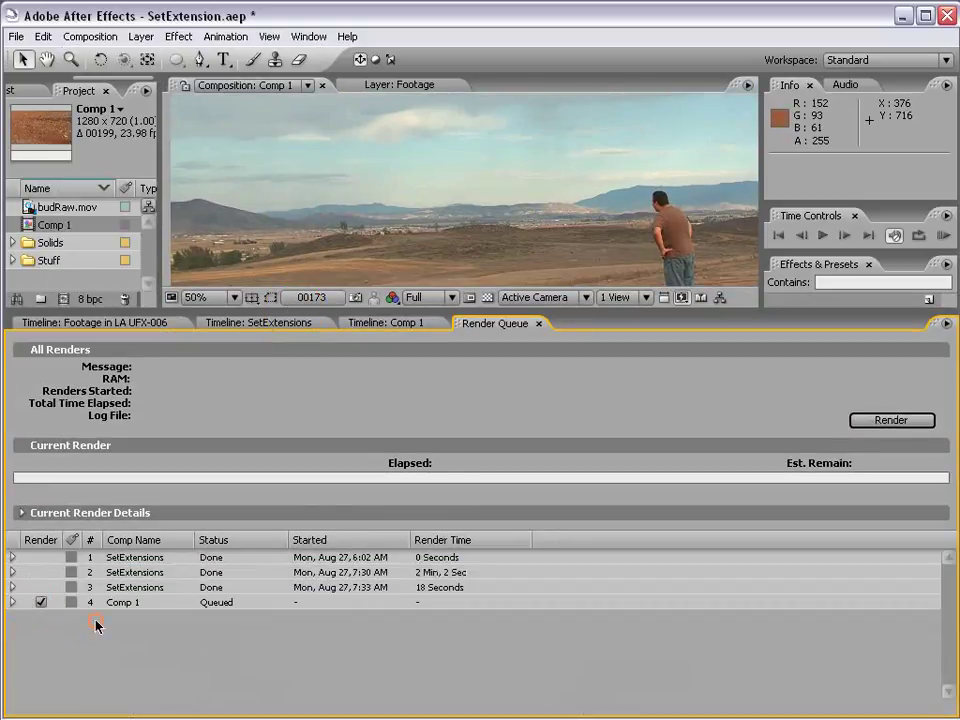
click(12, 602)
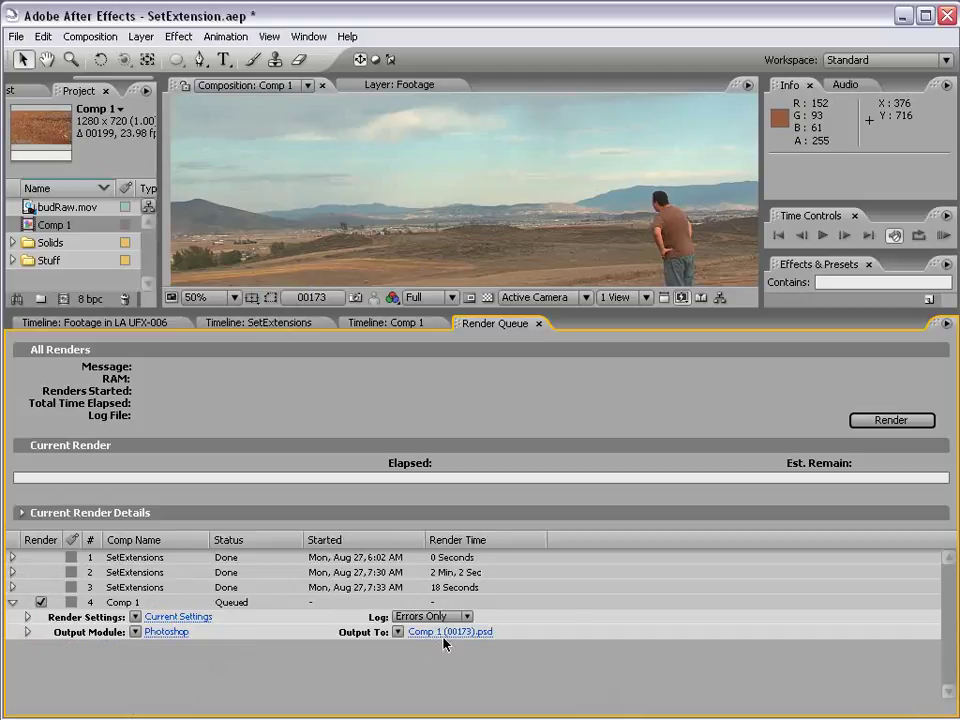
Save the project, show setPS.psd's Layers panel, and enlarge the IMG_5753.JPG window in Photoshop
key(ctrl+s)
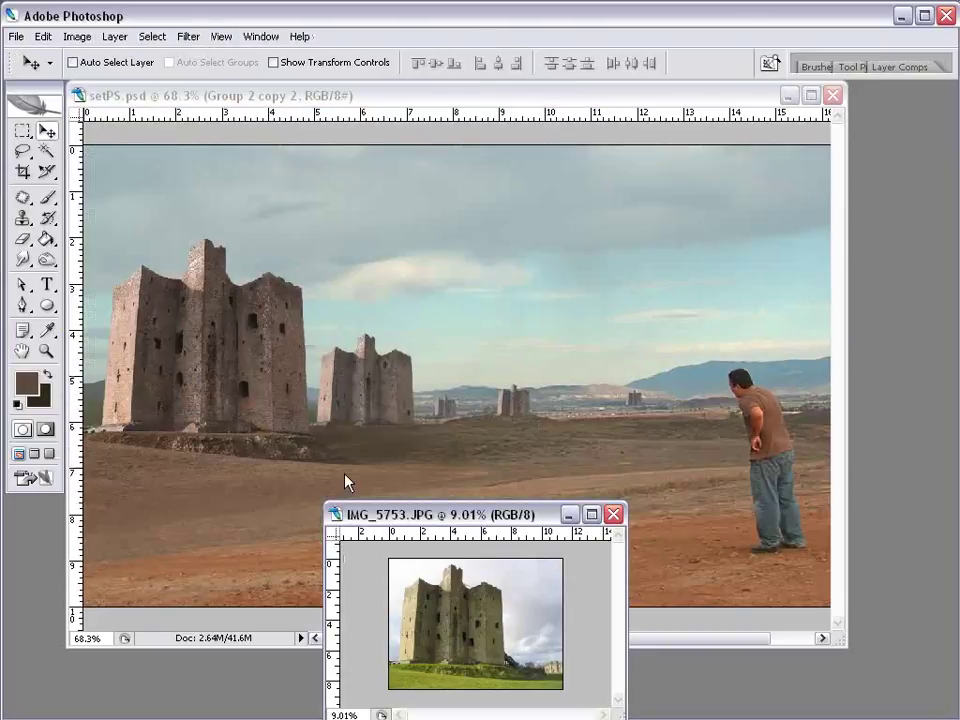
click(418, 339)
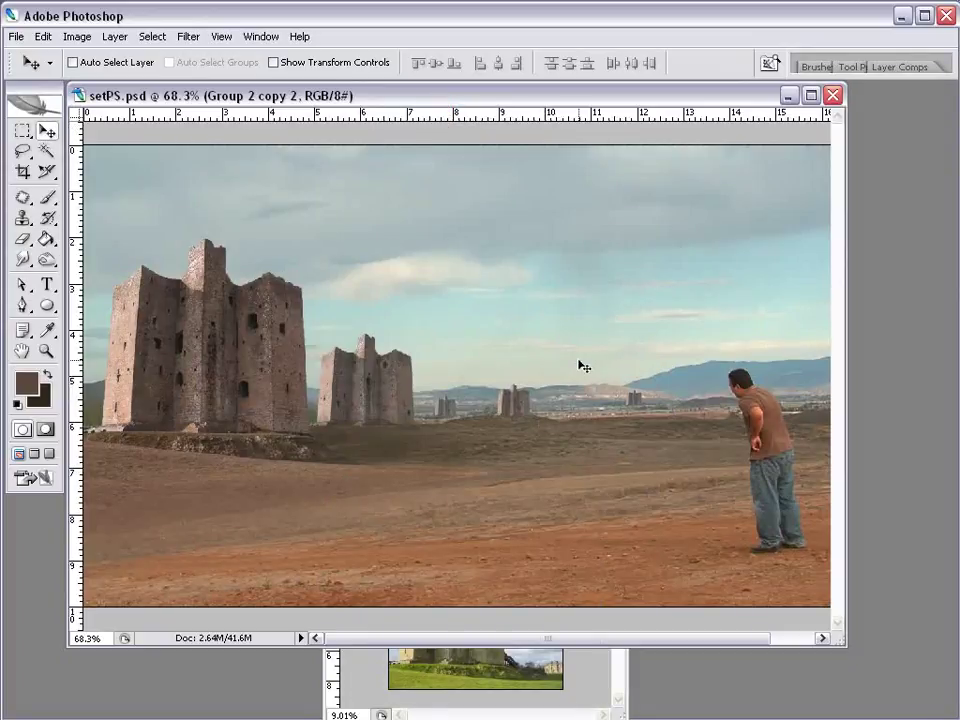
key(F7)
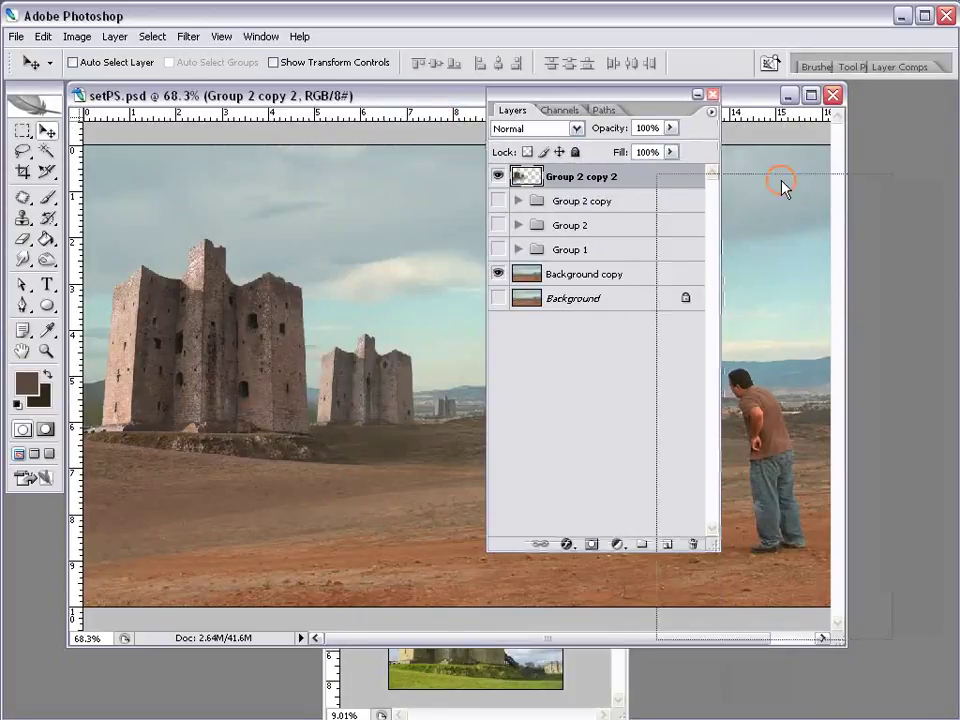
drag(620, 97, 788, 180)
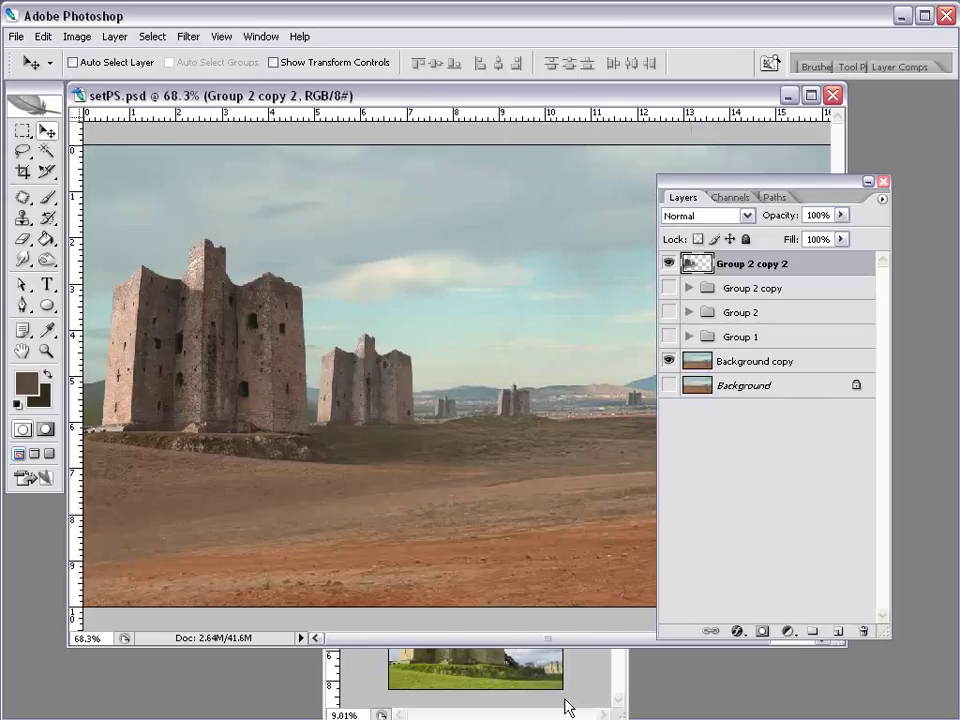
click(578, 700)
drag(480, 514, 480, 263)
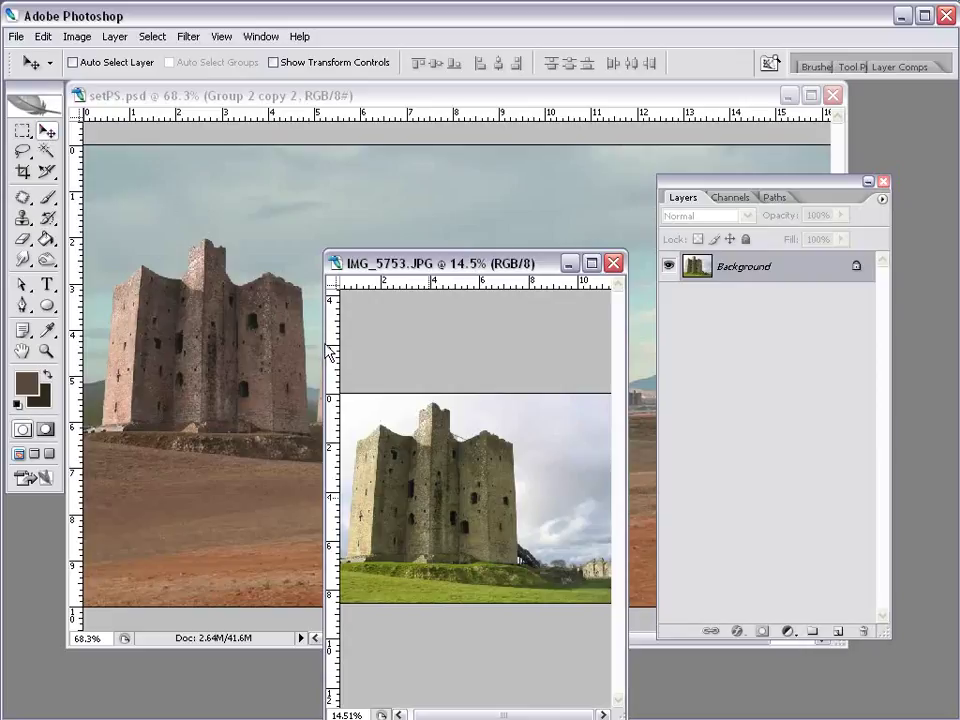
Copy the IMG_5753 castle photo into setPS.psd as Layer 9 and shift it left
drag(371, 266, 222, 245)
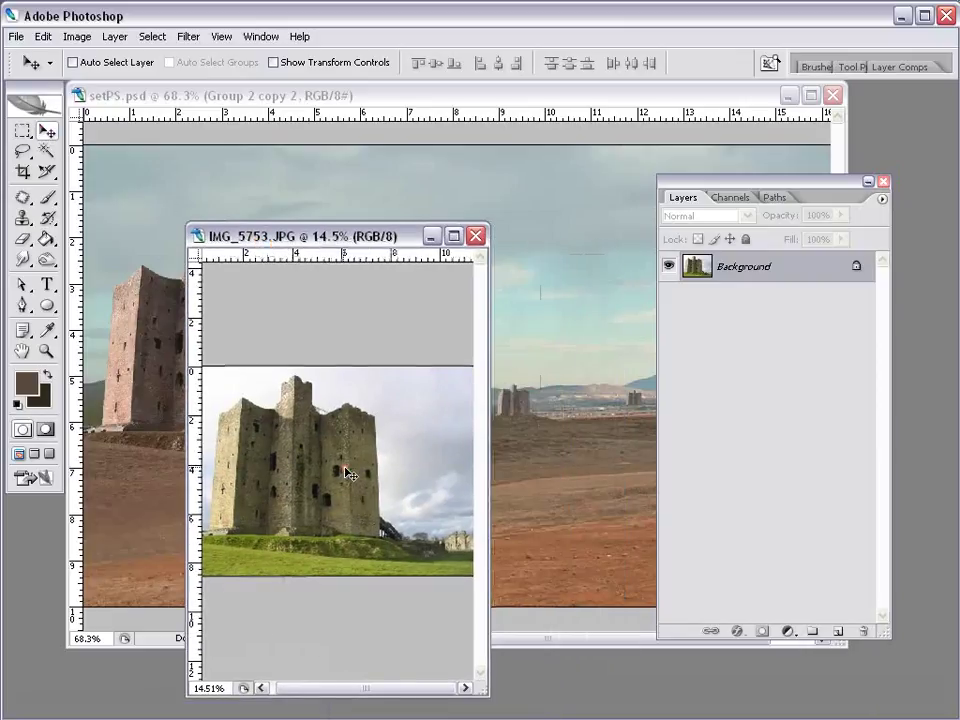
drag(388, 553, 553, 326)
scroll(372, 402, down, 3)
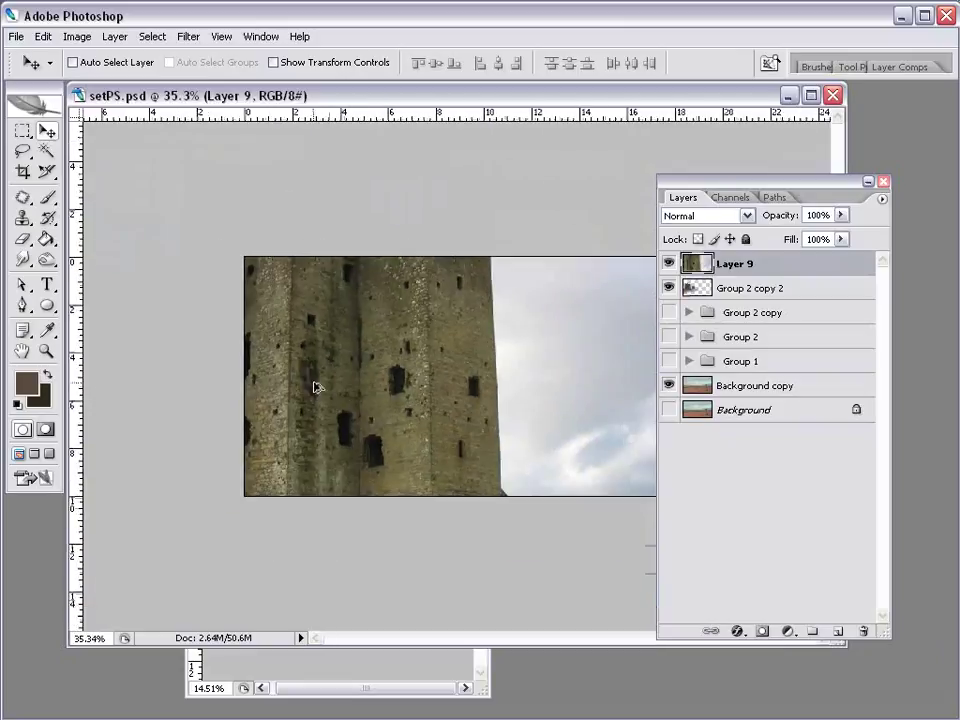
scroll(415, 313, down, 2)
drag(528, 255, 503, 287)
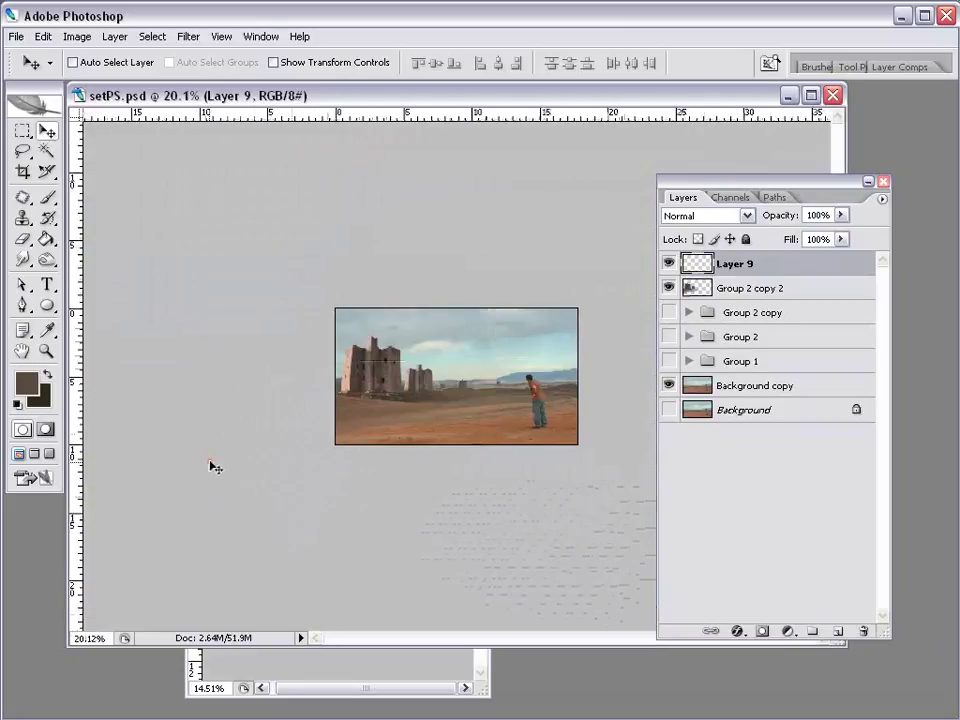
Free Transform the castle down to about 41% and place it over the desert, left of centre
key(ctrl+t)
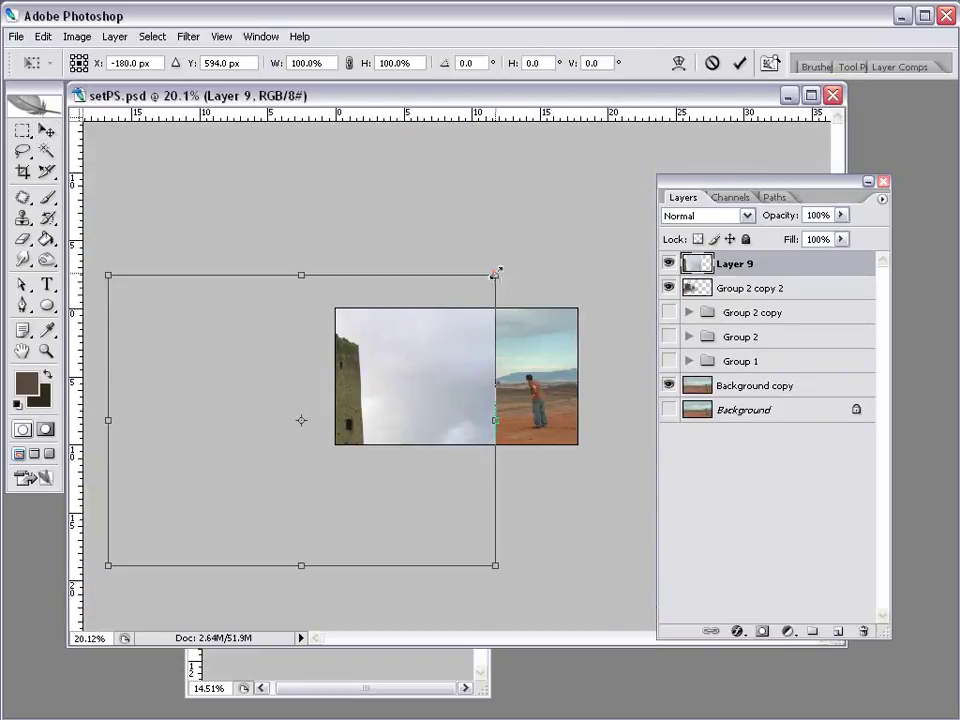
drag(497, 268, 270, 453)
drag(236, 496, 525, 355)
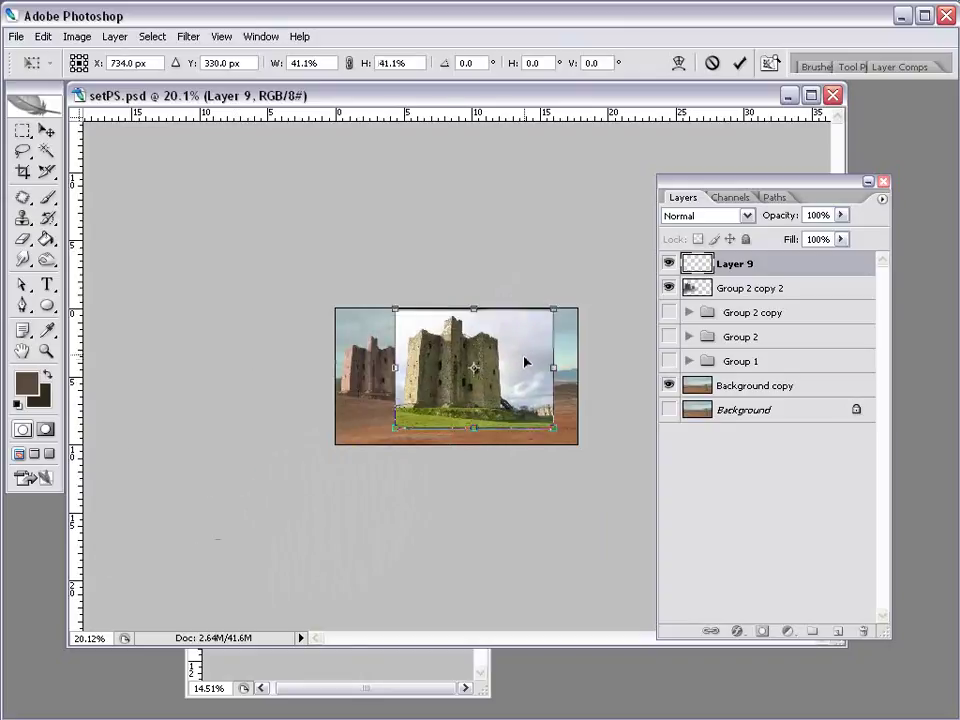
drag(561, 301, 499, 348)
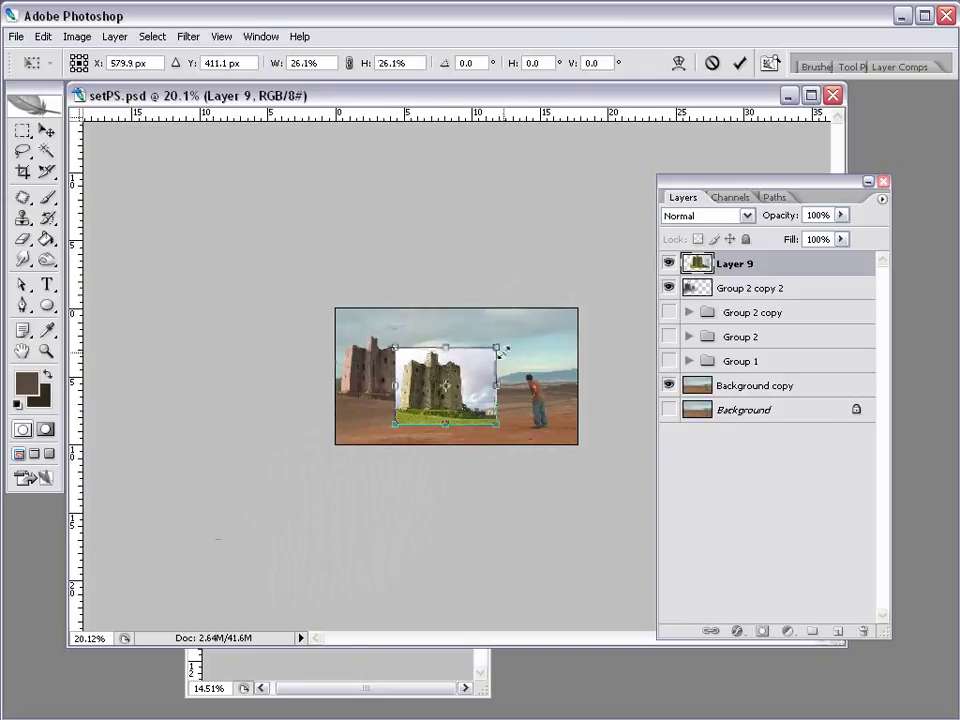
double_click(469, 398)
scroll(448, 392, up, 3)
scroll(403, 407, up, 3)
scroll(396, 414, up, 1)
Select the pale sky and clouds around the castle with Color Range
click(153, 37)
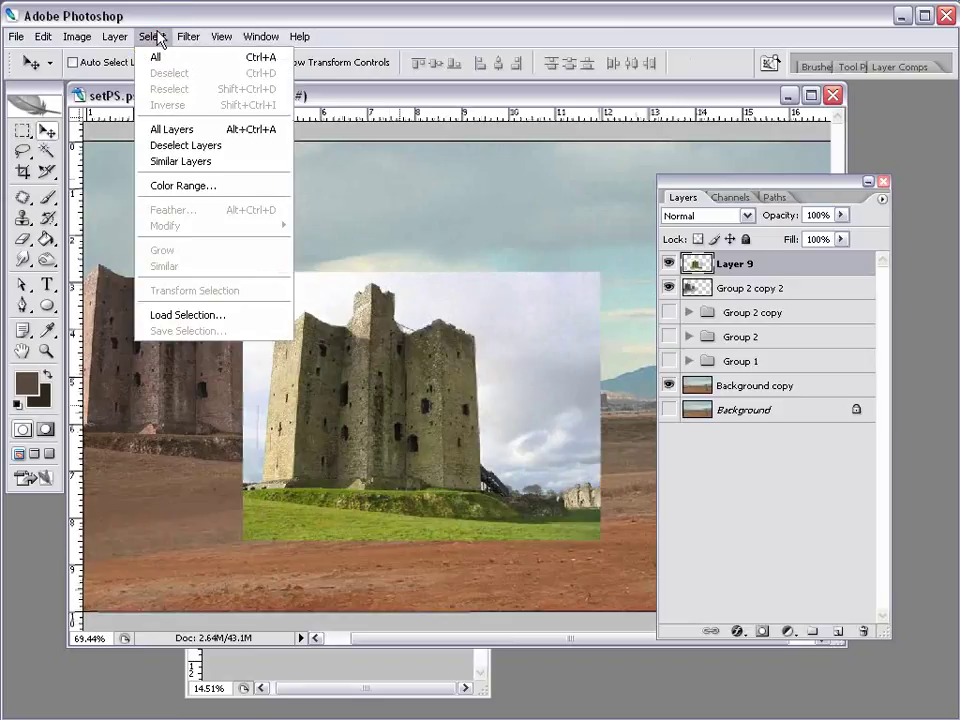
click(204, 186)
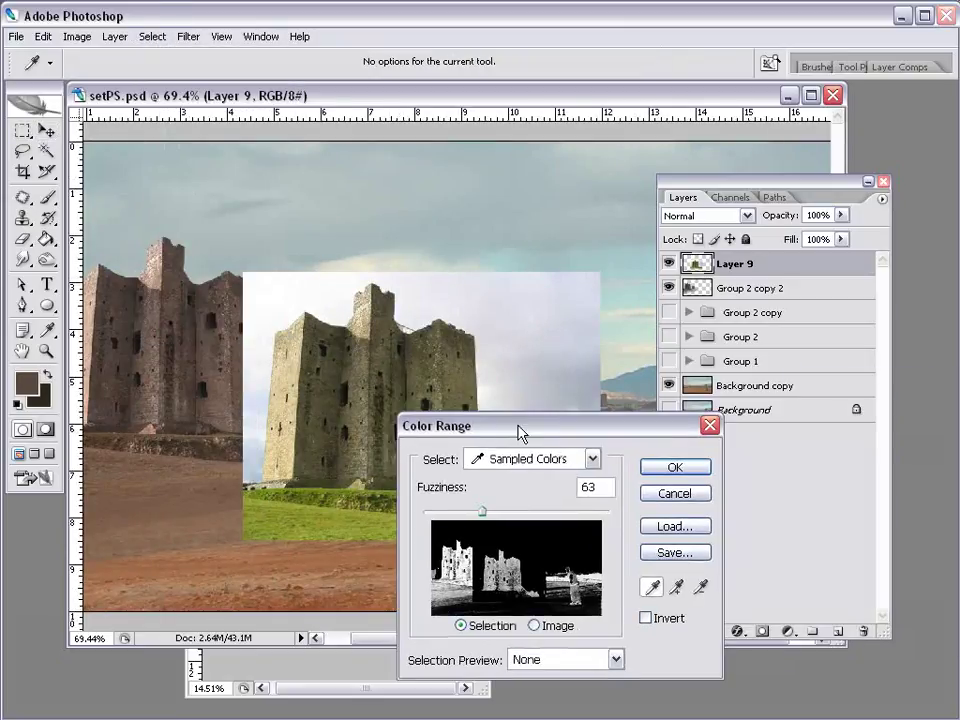
drag(519, 435, 519, 465)
click(501, 336)
click(513, 390)
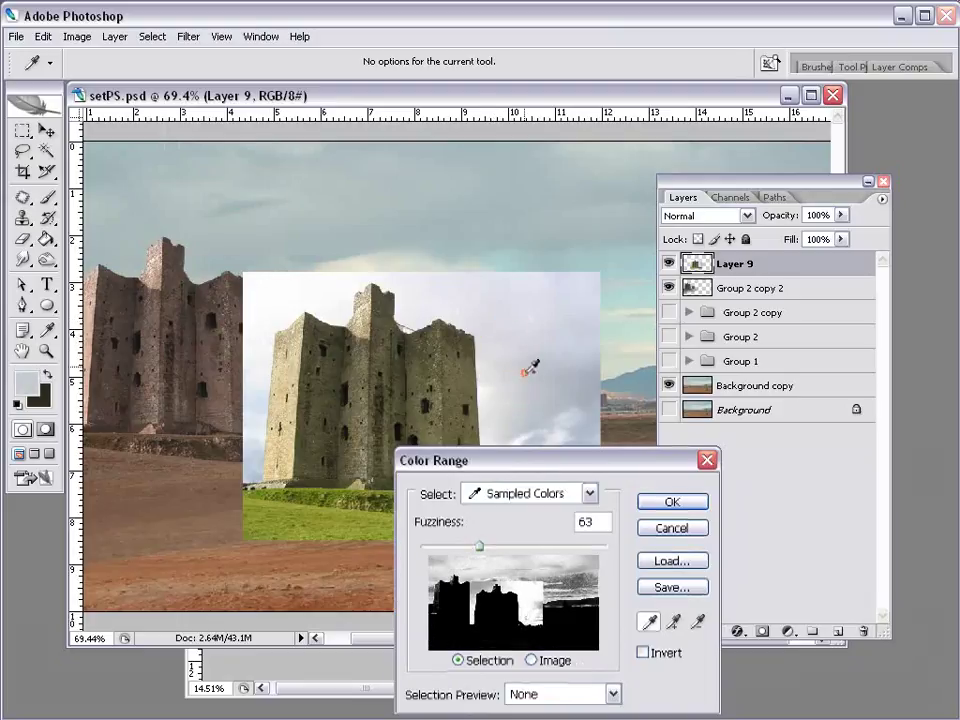
click(560, 433)
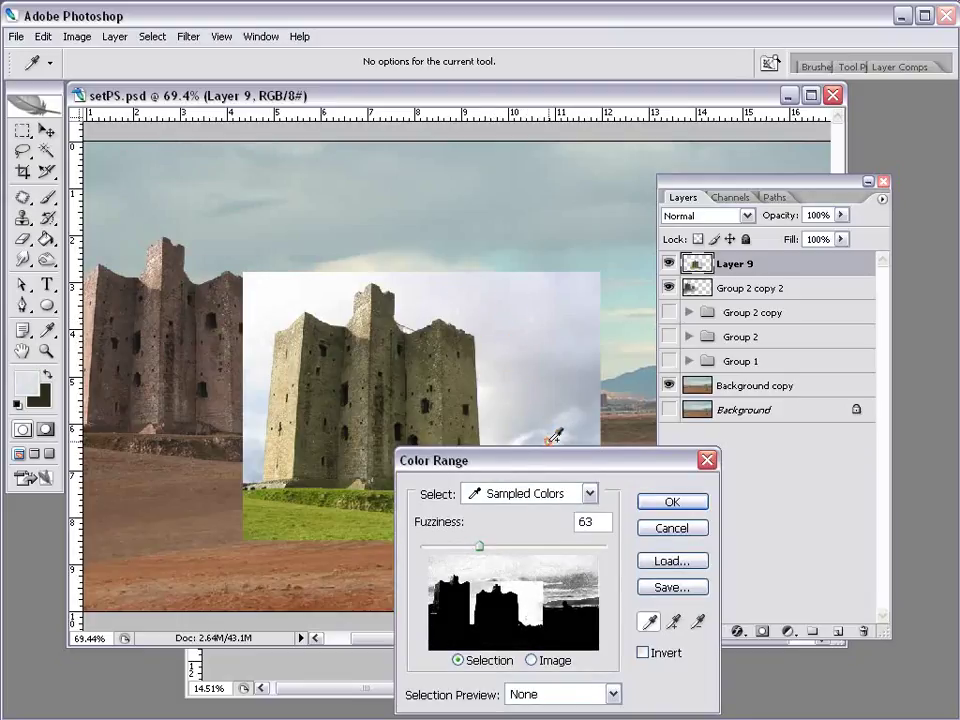
click(252, 362)
drag(252, 362, 251, 421)
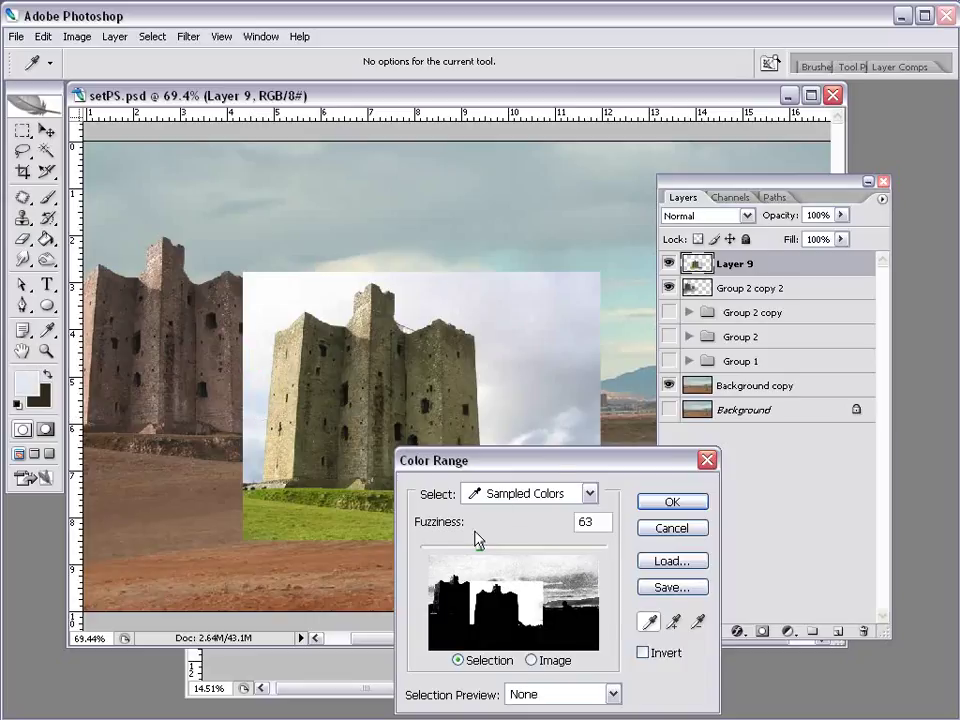
Set Fuzziness to 57, delete the selected sky from Layer 9, and deselect
drag(478, 546, 474, 546)
click(672, 503)
key(v)
key(Delete)
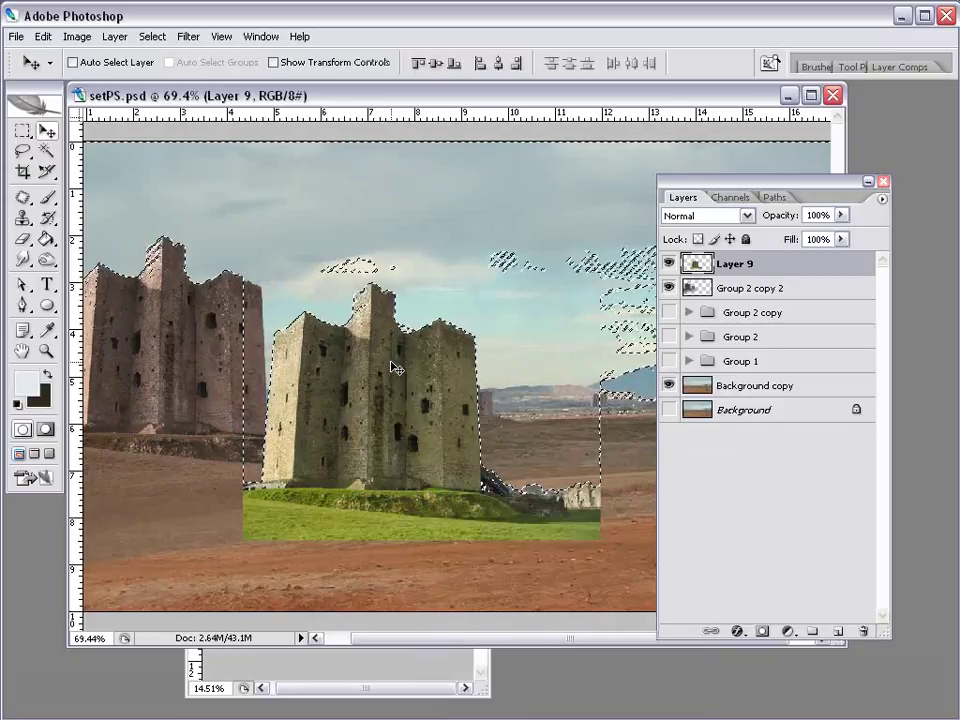
key(ctrl+d)
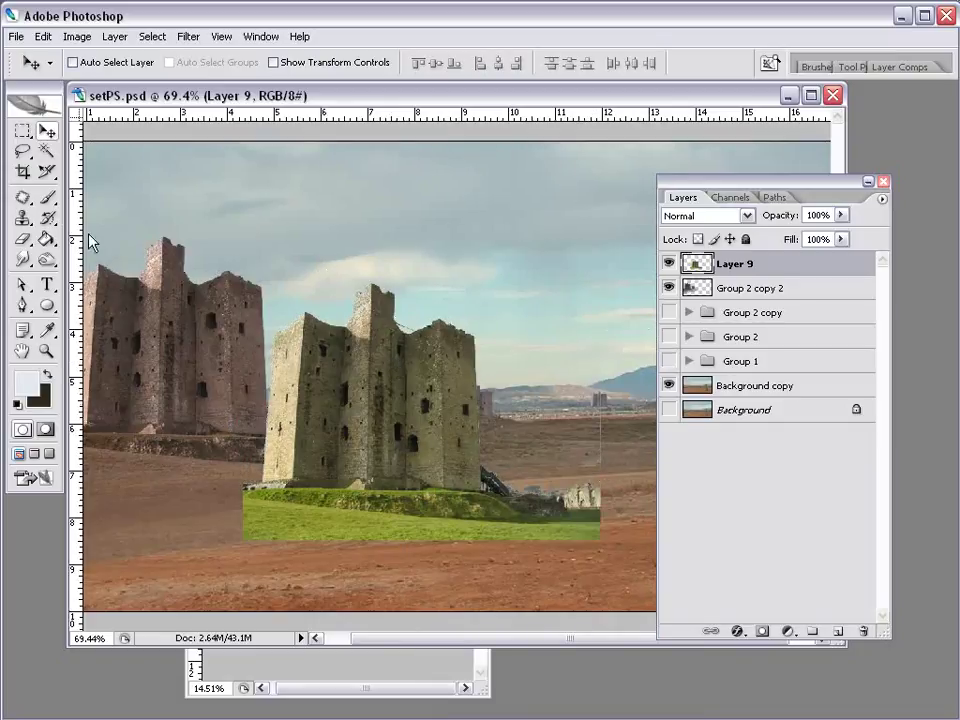
Erase the rocks to the right of the castle
click(23, 239)
right_click(345, 285)
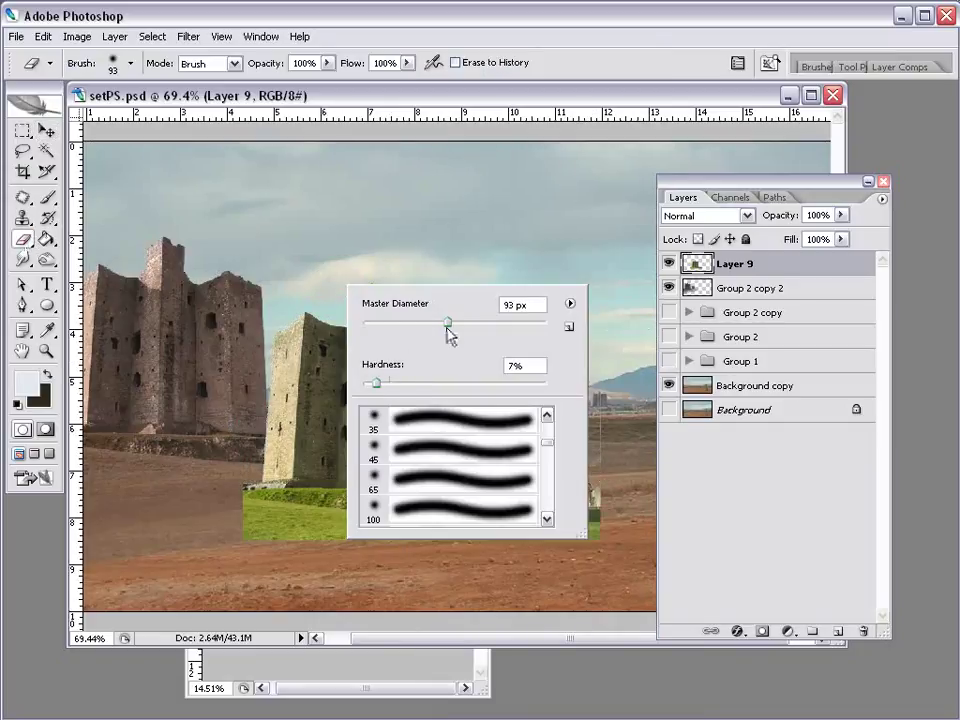
click(497, 199)
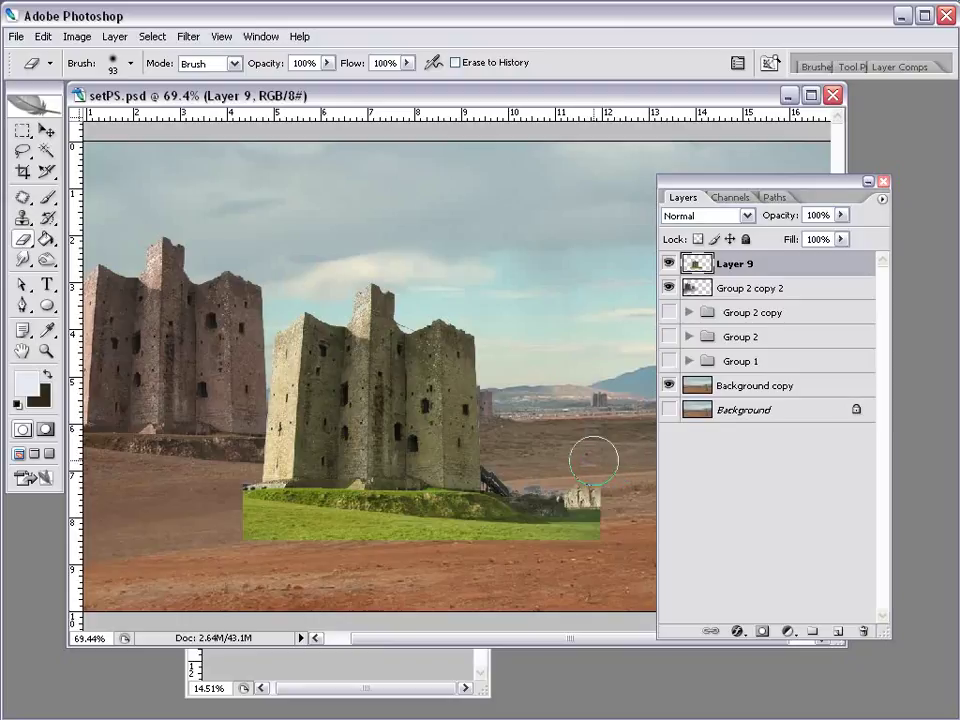
drag(604, 540, 544, 475)
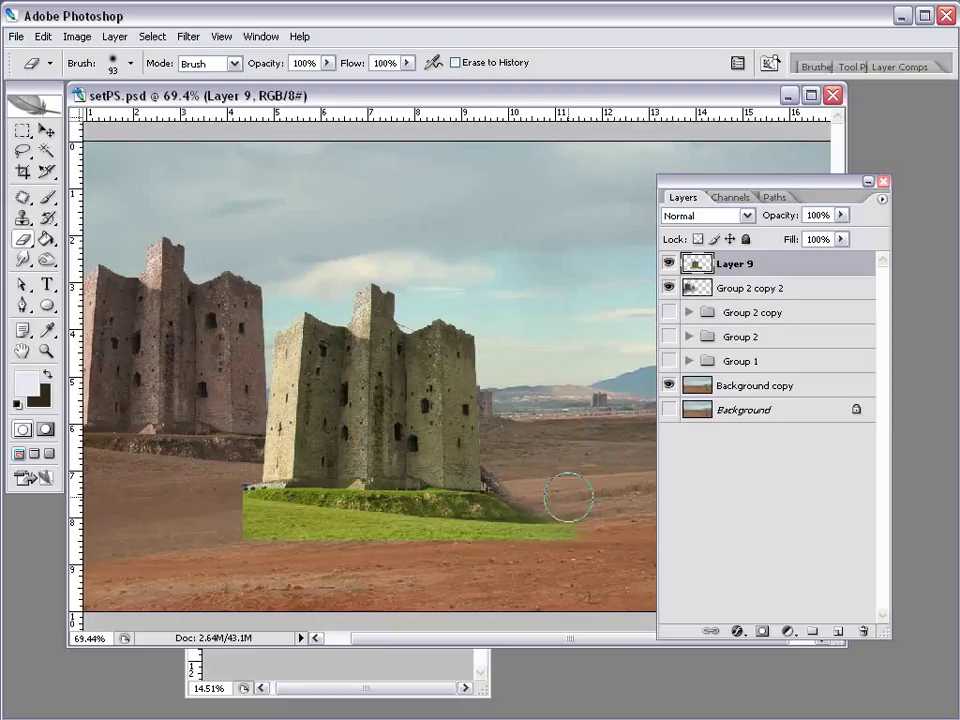
Set the Clone Stamp brush to 31 px
click(23, 218)
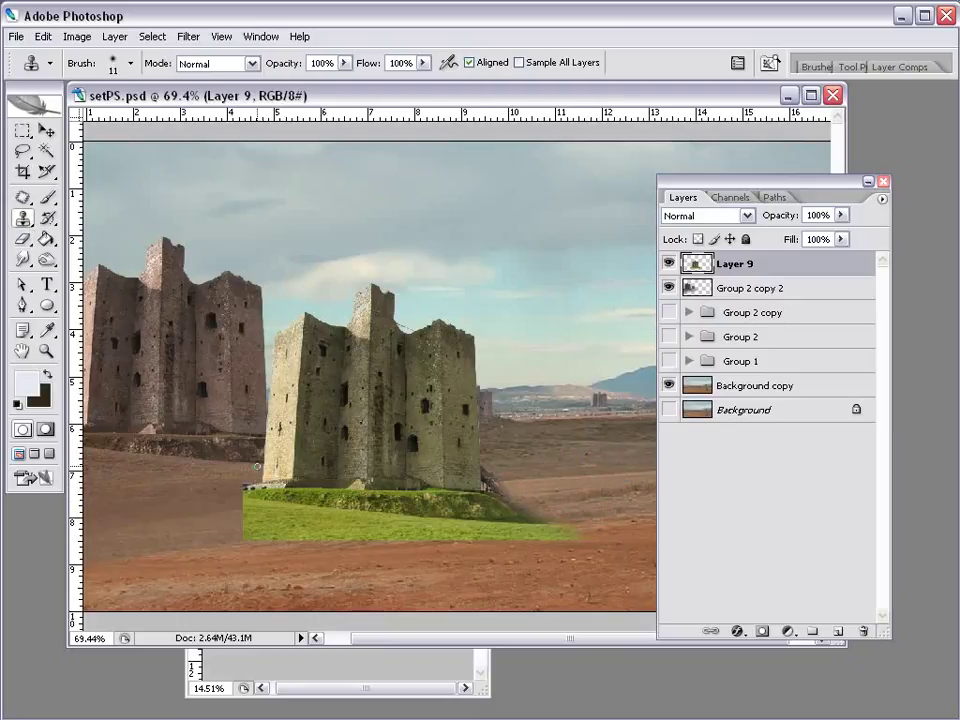
right_click(257, 466)
drag(292, 504, 287, 505)
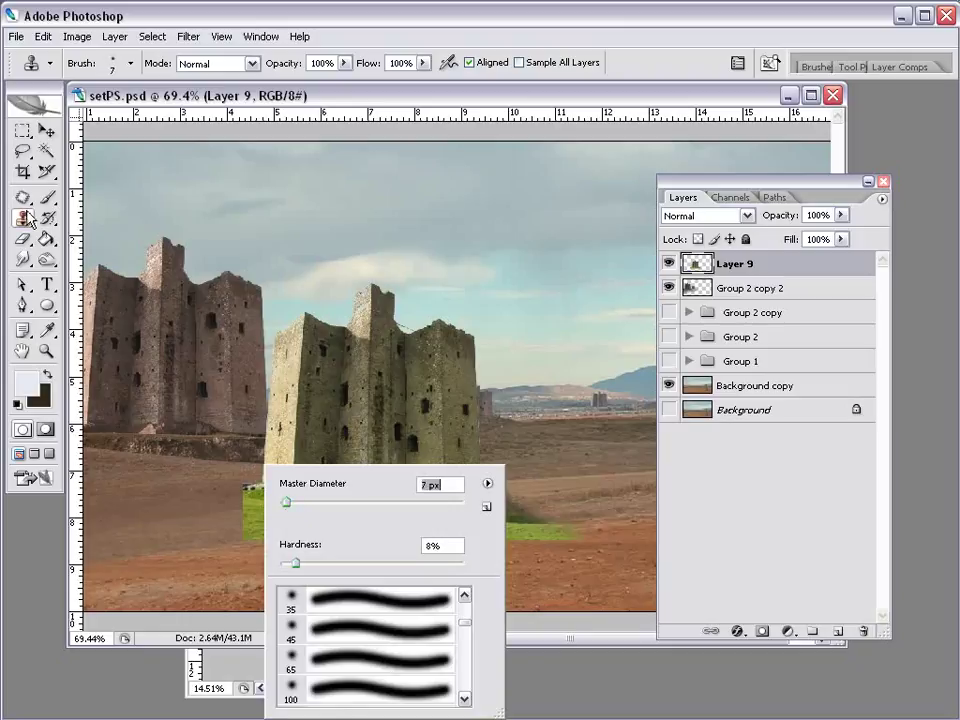
key(Return)
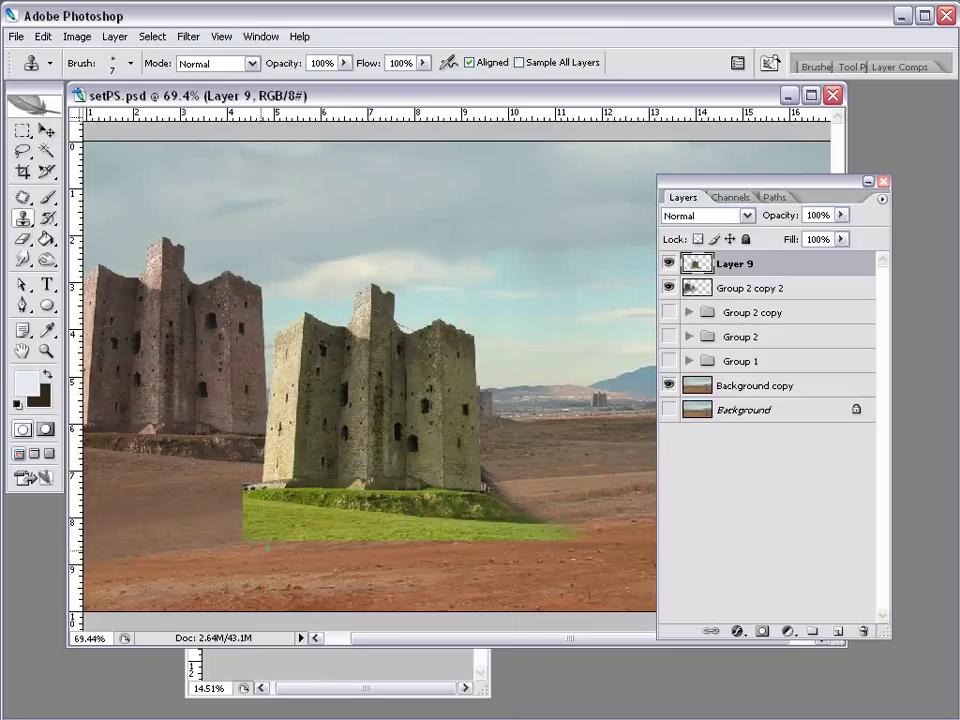
right_click(267, 521)
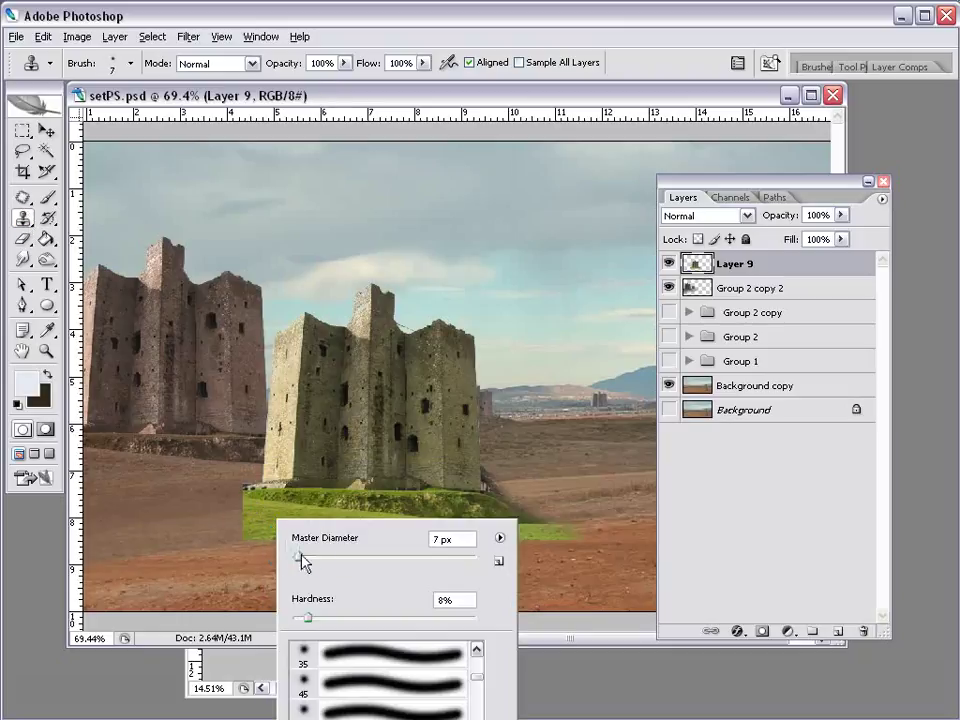
drag(306, 562, 320, 557)
key(Return)
Clone the grass down and across the dirt below the castle
drag(255, 520, 400, 549)
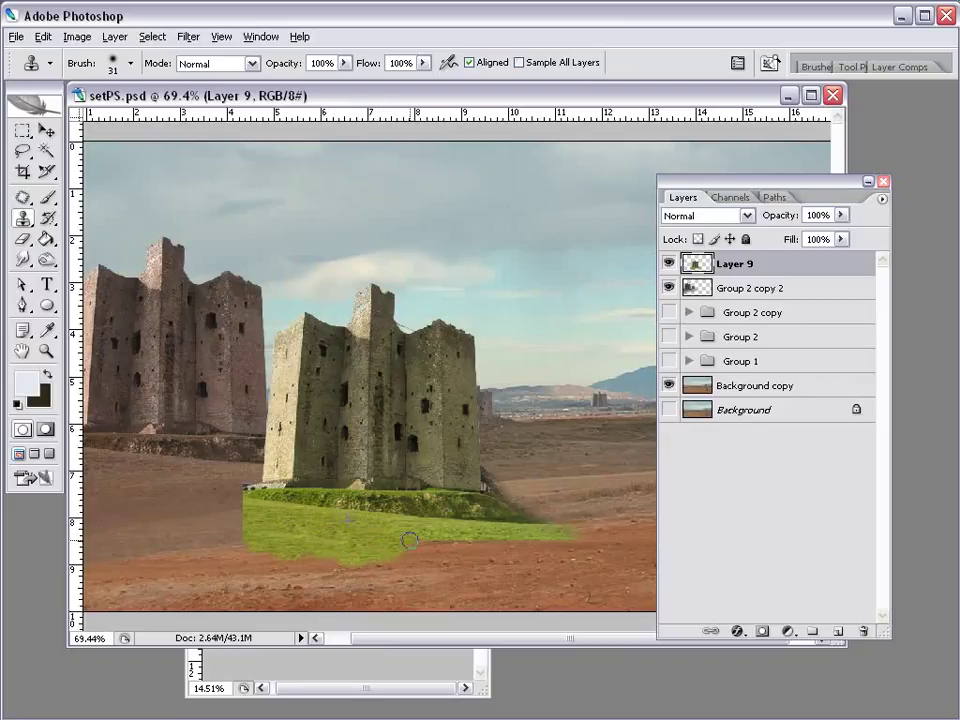
mouse_move(377, 527)
mouse_down()
mouse_move(527, 548)
mouse_move(341, 525)
mouse_up()
mouse_move(247, 517)
mouse_down()
mouse_move(220, 510)
mouse_move(283, 526)
mouse_move(248, 557)
mouse_move(330, 560)
mouse_move(360, 550)
mouse_move(425, 565)
mouse_move(457, 541)
mouse_move(480, 561)
mouse_move(354, 568)
mouse_move(403, 568)
mouse_up()
drag(298, 521, 325, 527)
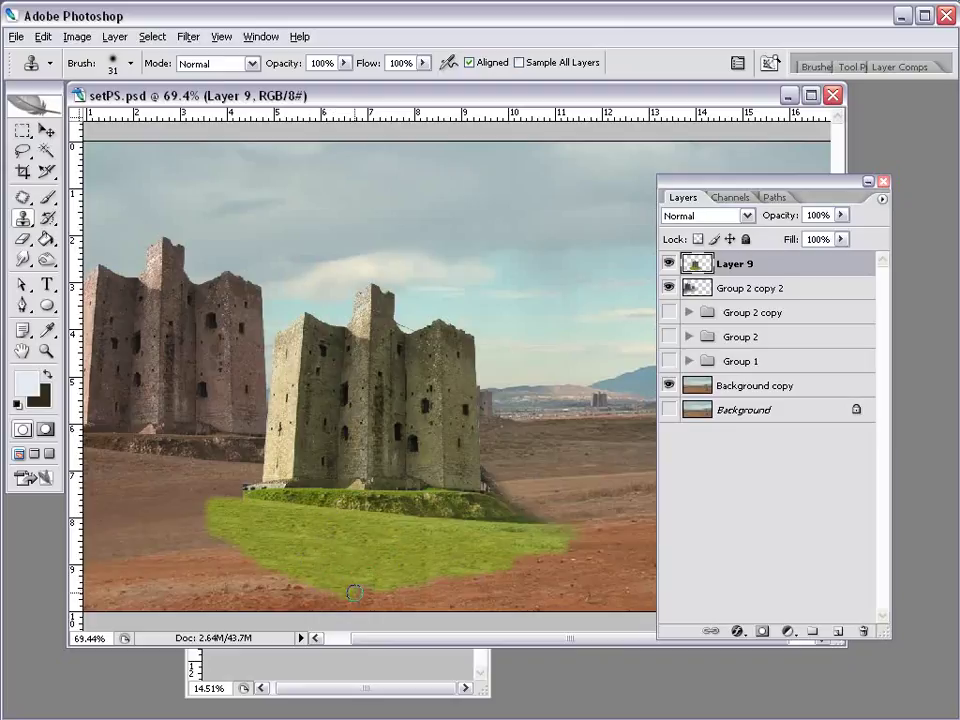
drag(292, 474, 268, 474)
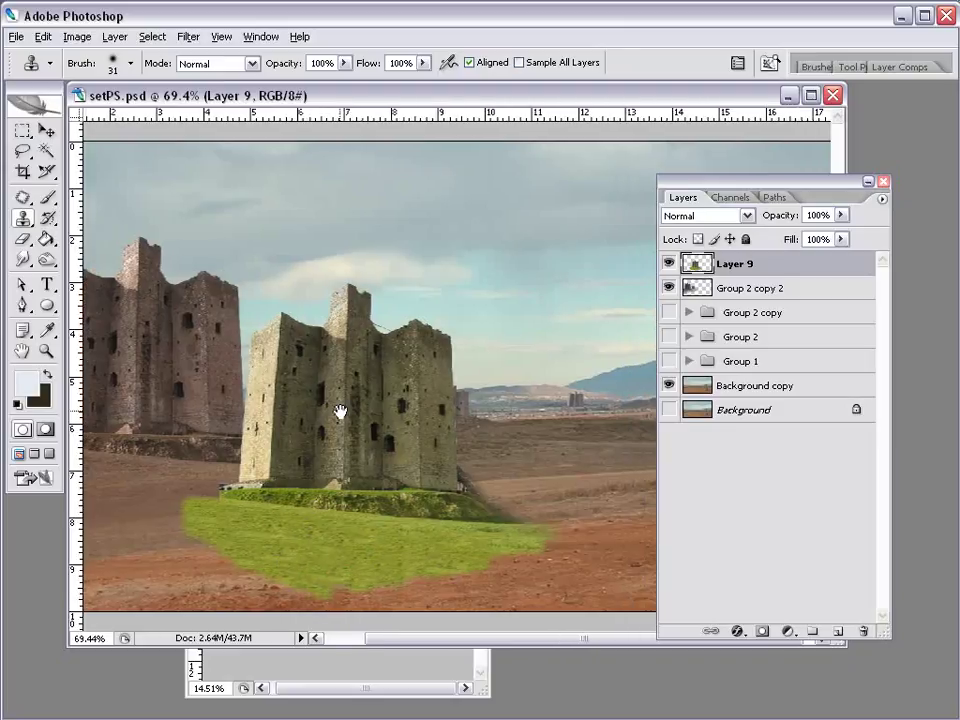
click(23, 239)
Soften the grass patch's lower edge with a 161 px soft eraser
right_click(440, 316)
drag(546, 354, 622, 354)
drag(538, 100, 538, 70)
scroll(364, 375, down, 1)
scroll(385, 385, down, 1)
scroll(493, 360, down, 1)
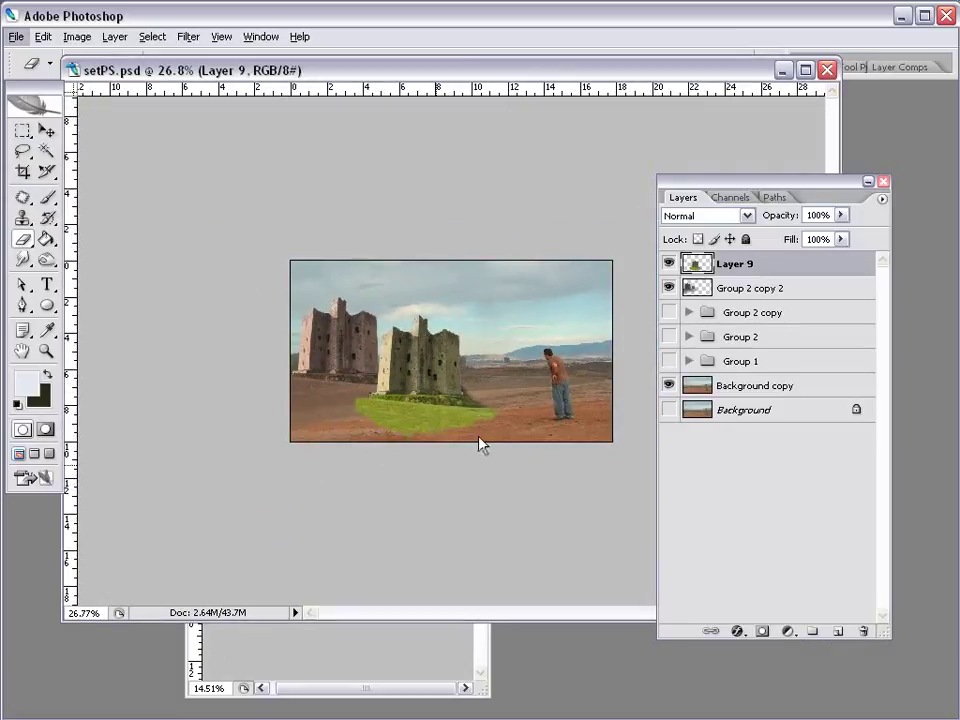
mouse_move(549, 531)
mouse_down()
mouse_move(523, 461)
mouse_move(471, 467)
mouse_move(478, 473)
mouse_move(289, 463)
mouse_move(321, 463)
mouse_move(289, 399)
mouse_move(335, 437)
mouse_up()
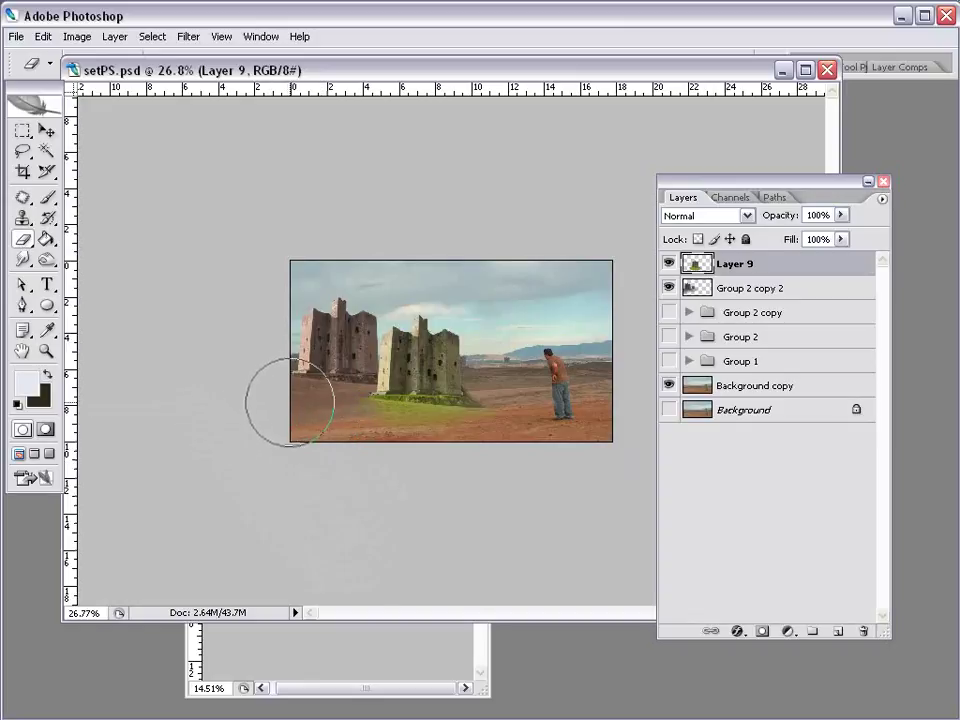
scroll(440, 432, up, 2)
click(47, 131)
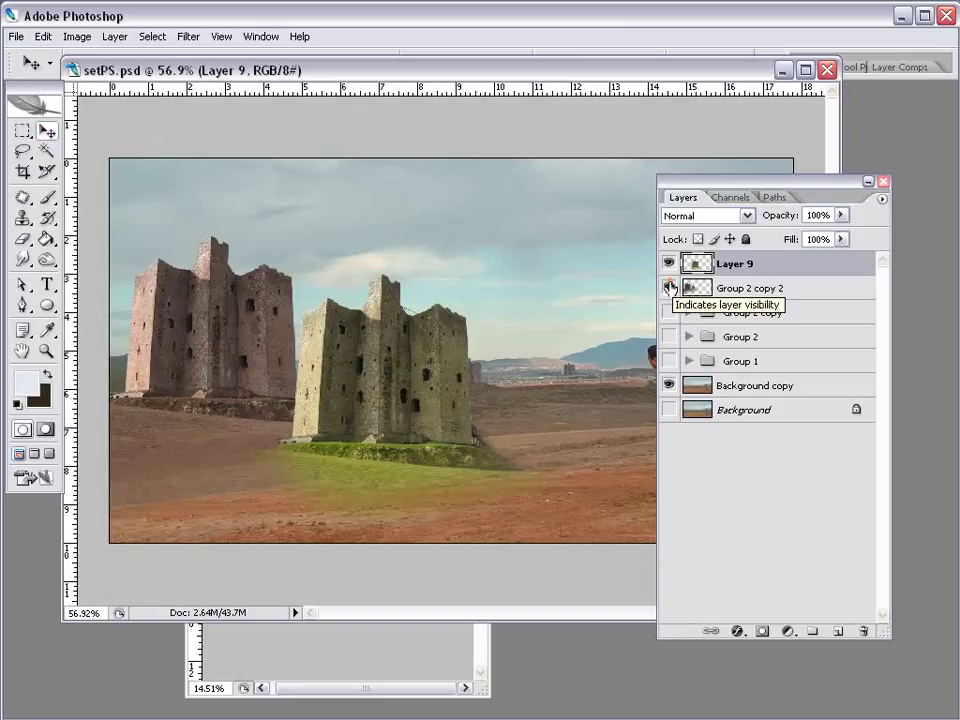
Hide Group 2 copy 2 and move the new castle toward the left
click(668, 288)
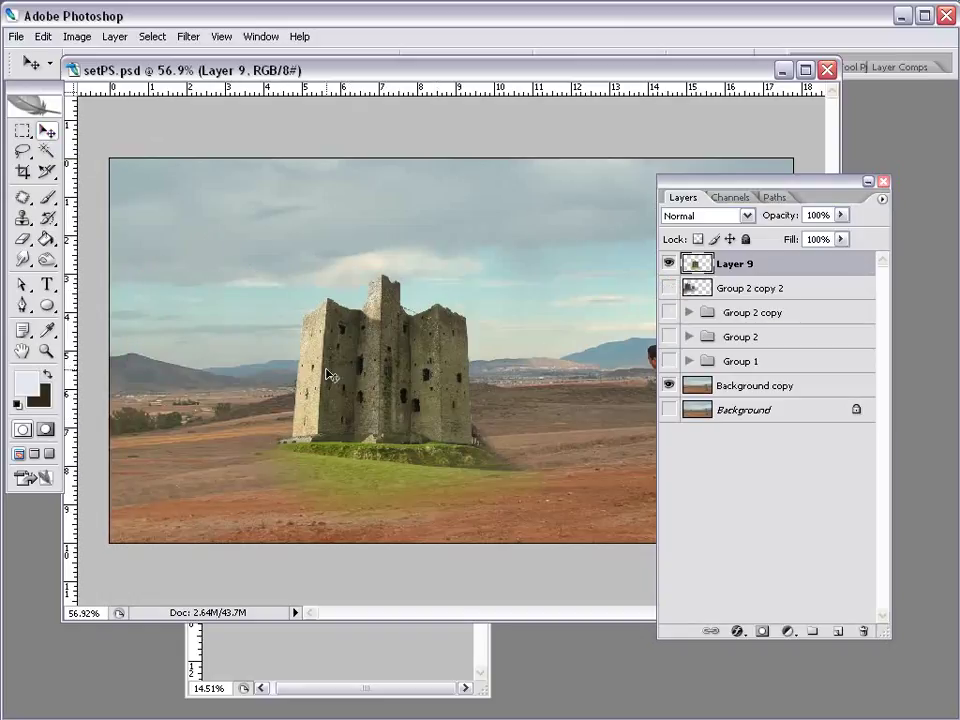
mouse_move(328, 382)
mouse_down()
mouse_move(268, 402)
mouse_move(287, 399)
mouse_up()
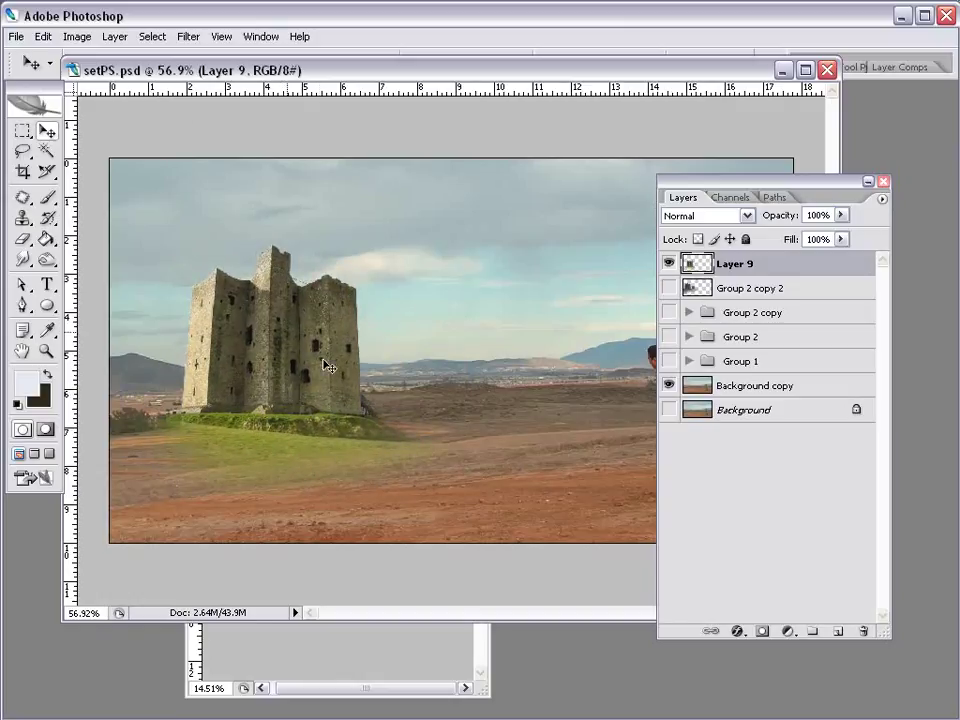
drag(213, 265, 227, 271)
Recolour Layer 9 with Hue/Saturation at Hue -26, Saturation -12
click(77, 36)
mouse_move(102, 81)
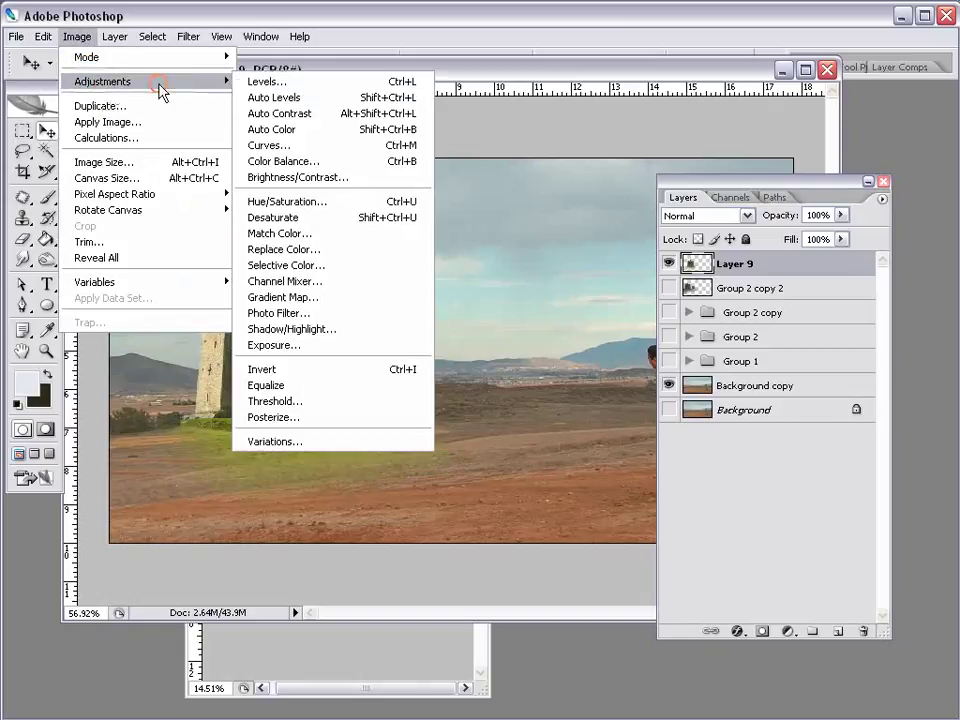
click(296, 199)
mouse_move(677, 638)
mouse_down()
mouse_move(553, 236)
mouse_move(579, 402)
mouse_up()
drag(649, 497, 623, 490)
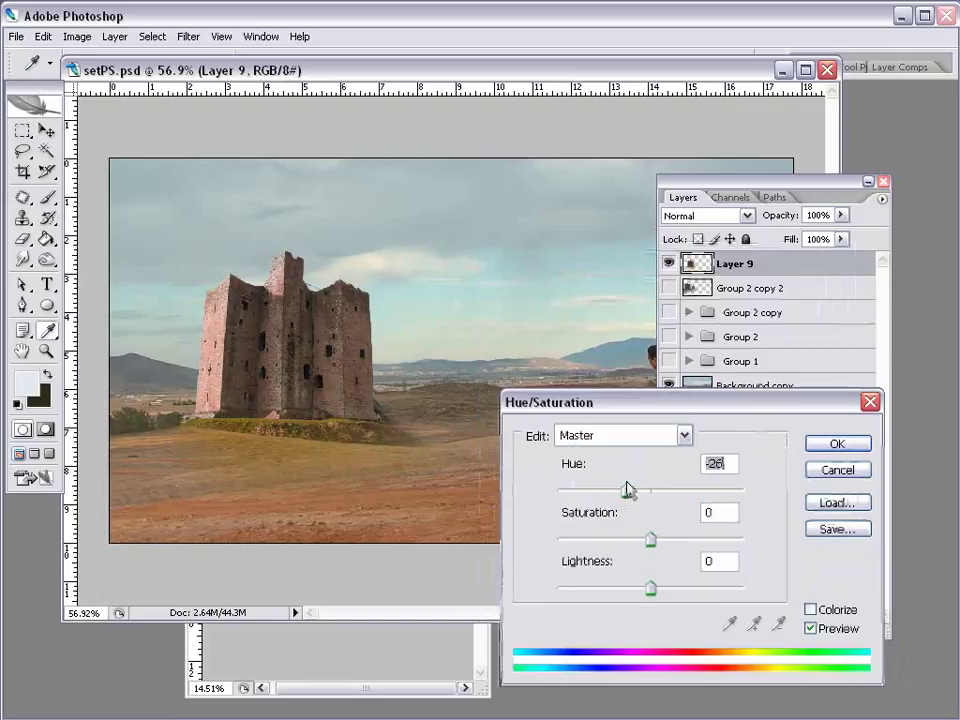
mouse_move(596, 408)
mouse_down()
mouse_move(662, 467)
mouse_move(581, 360)
mouse_up()
drag(650, 488, 636, 489)
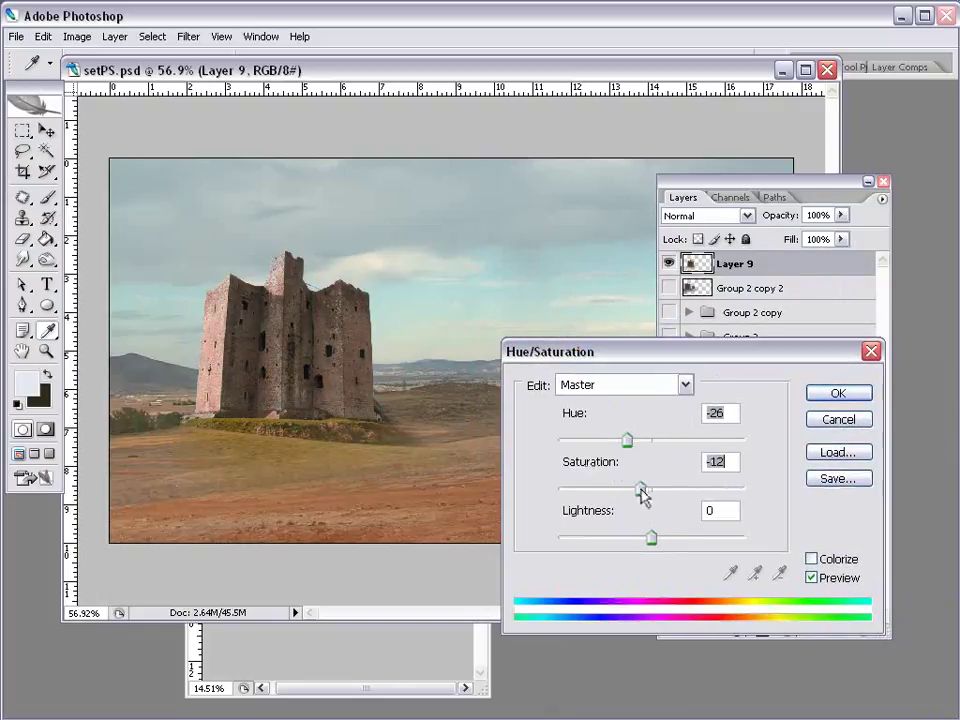
drag(643, 358, 499, 508)
click(700, 570)
mouse_move(298, 365)
mouse_down()
mouse_move(260, 376)
mouse_move(270, 363)
mouse_up()
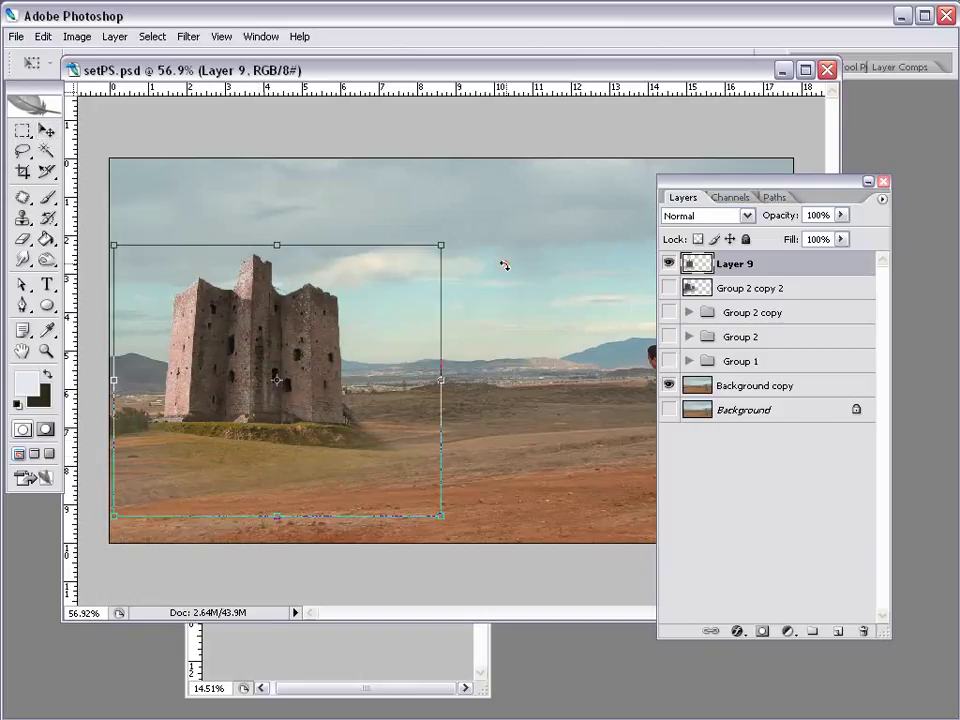
Duplicate the castle, then shrink the copy and place it in the distance
drag(316, 390, 383, 345)
drag(756, 270, 740, 300)
key(ctrl+t)
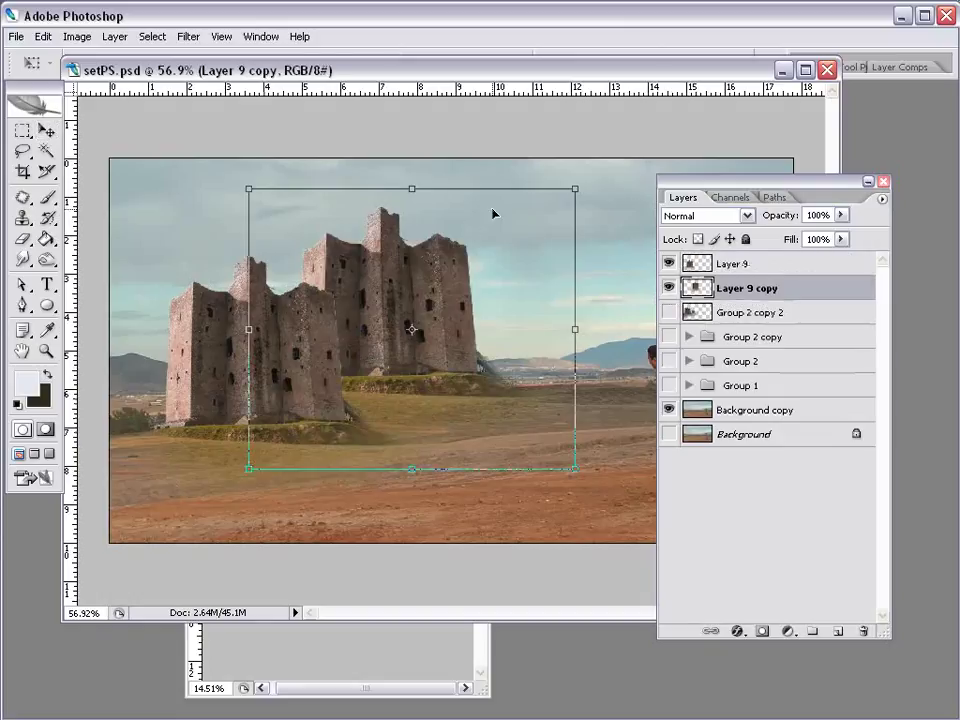
mouse_move(571, 189)
mouse_down()
mouse_move(388, 347)
mouse_move(450, 345)
mouse_move(430, 342)
mouse_up()
key(Return)
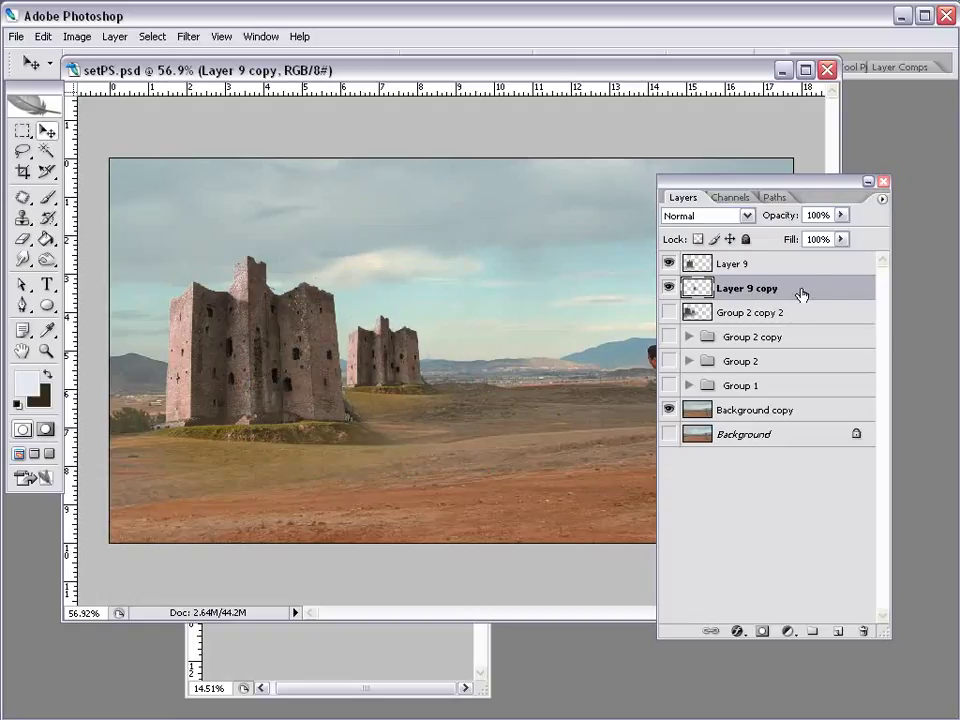
Add a Color Overlay layer style to the distant castle, Layer 9 copy
click(821, 290)
key(space)
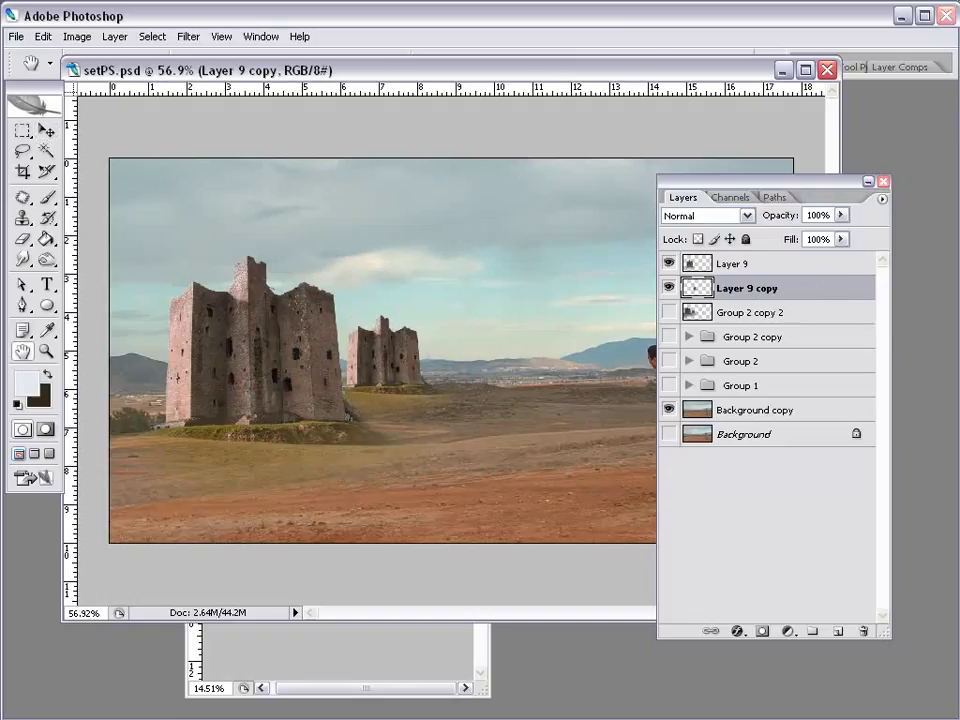
double_click(821, 288)
click(514, 349)
Sample a grey-blue overlay colour from the image and check it in the Color Picker
click(452, 360)
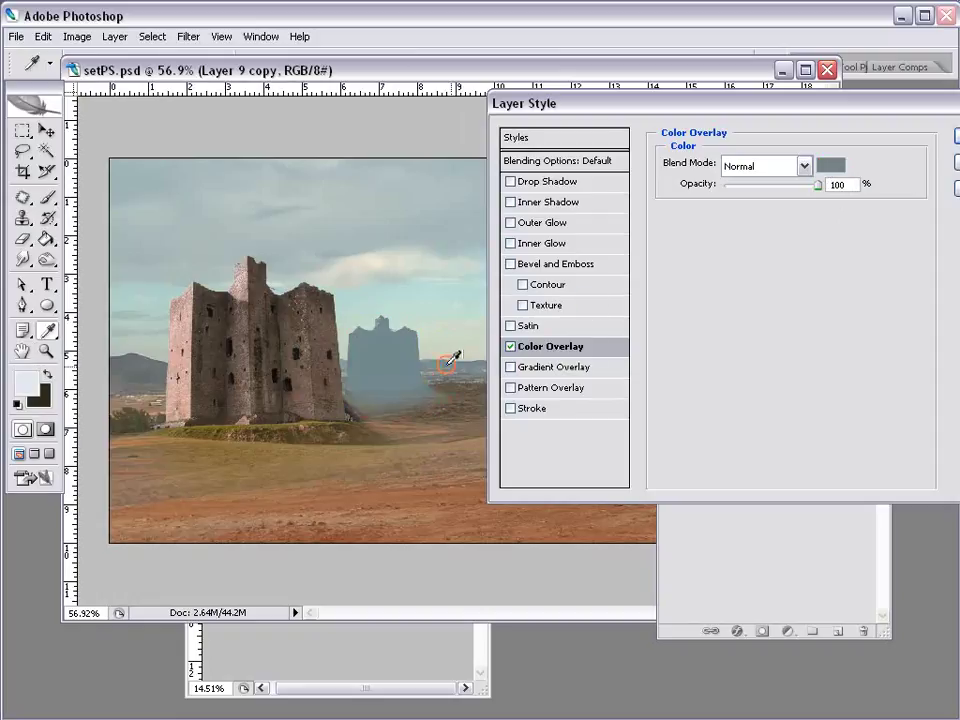
click(830, 165)
drag(800, 463, 740, 288)
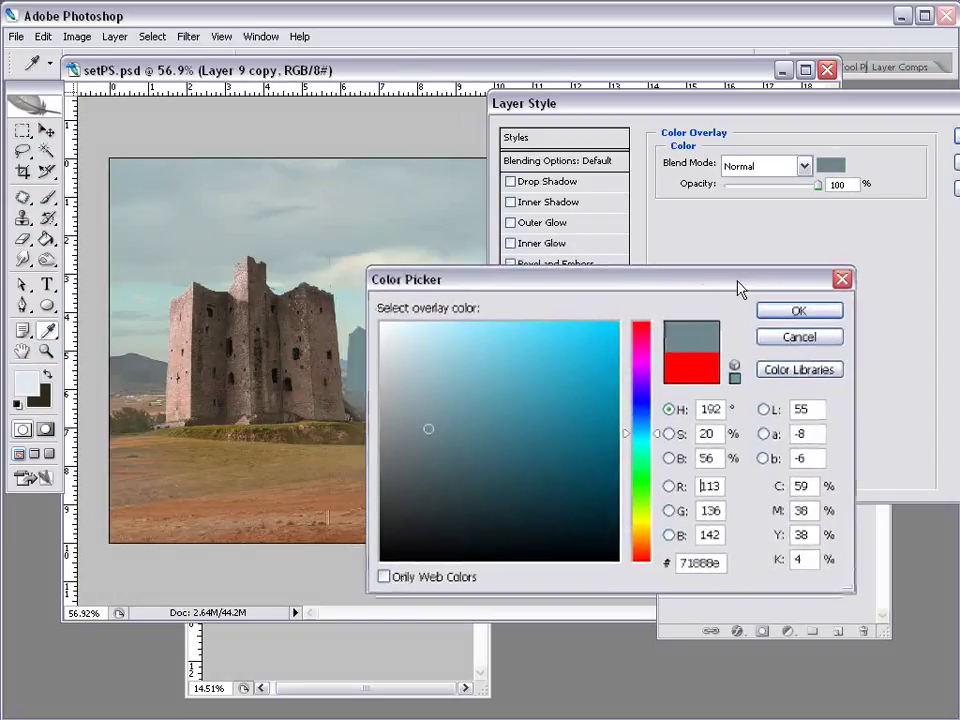
drag(617, 288, 588, 433)
click(452, 360)
click(768, 482)
Lower the Color Overlay opacity to about 24% and apply it
mouse_move(813, 187)
mouse_down()
mouse_move(724, 186)
mouse_move(747, 186)
mouse_up()
drag(633, 104, 665, 229)
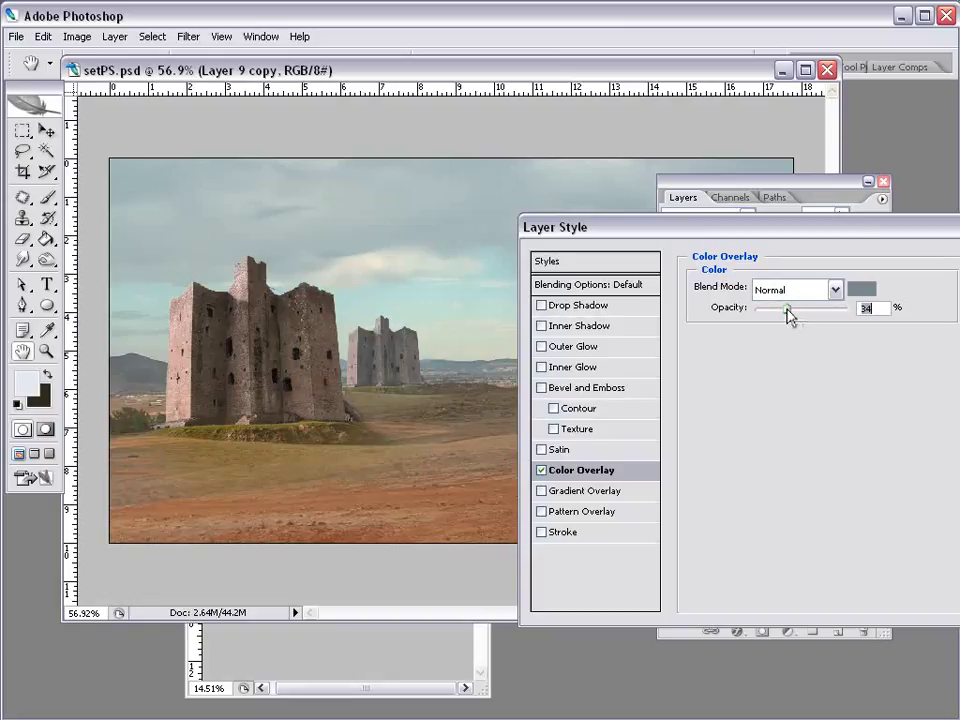
drag(782, 315, 784, 315)
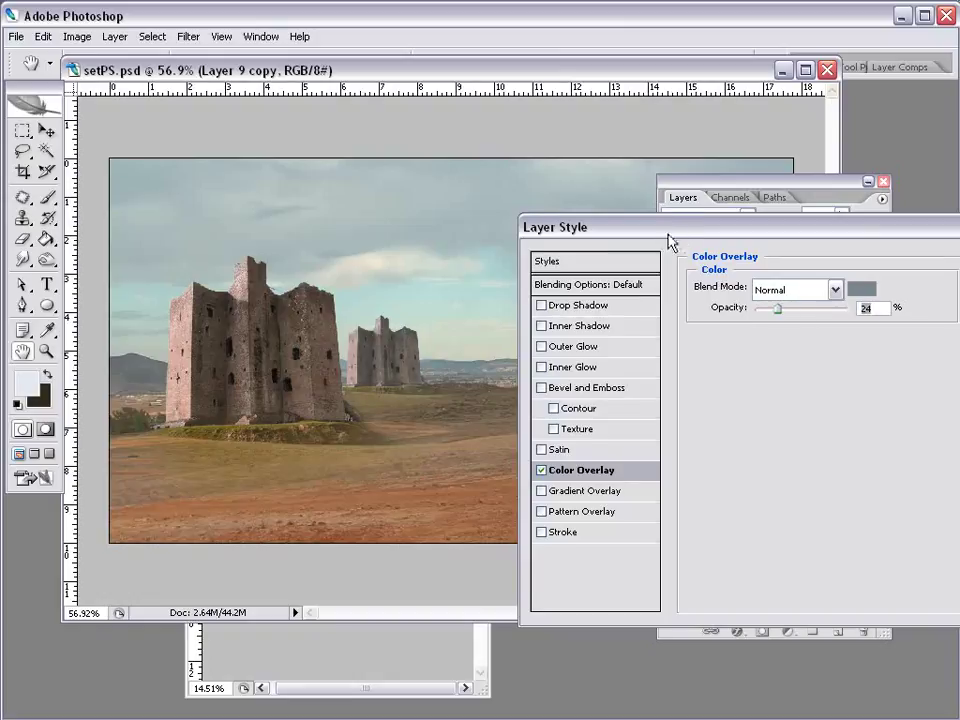
drag(665, 233, 589, 409)
click(925, 420)
key(v)
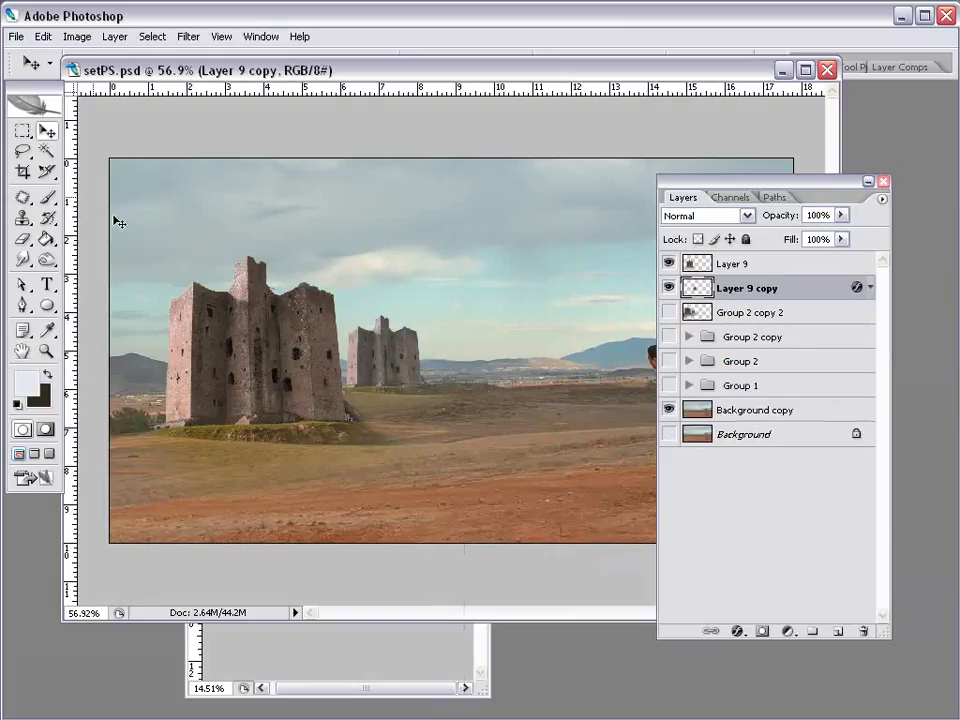
Duplicate the distant castle, scale it down and place it on the horizon
alt+drag(394, 371, 494, 359)
key(ctrl+t)
drag(559, 298, 476, 370)
key(Return)
drag(458, 418, 466, 396)
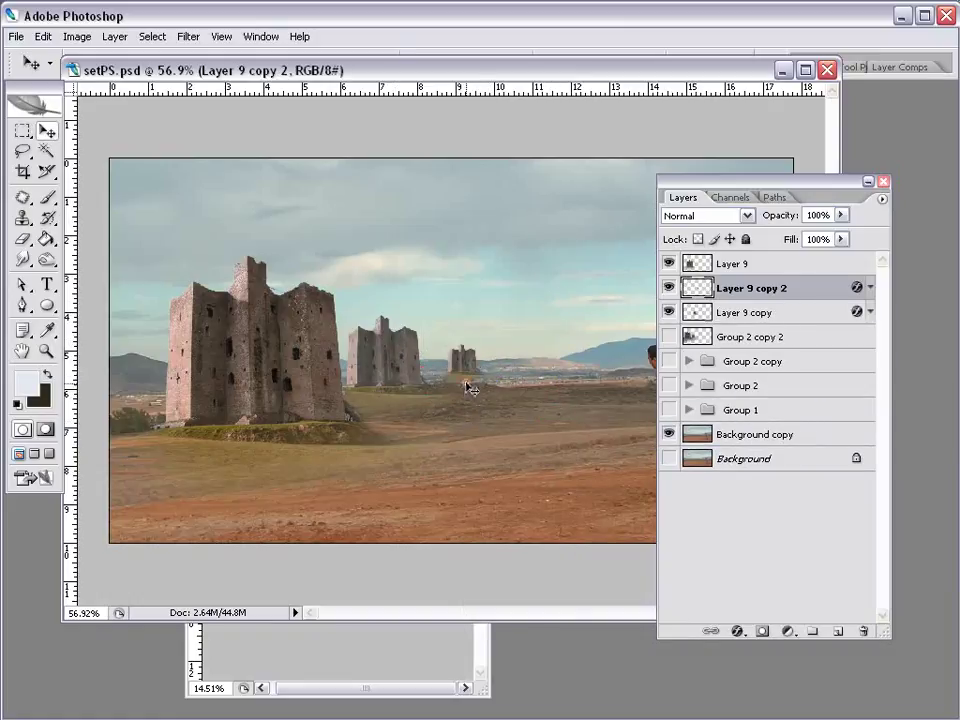
Strengthen the small castle's grey-blue Color Overlay haze and apply it
double_click(857, 289)
mouse_move(649, 392)
mouse_down()
mouse_move(697, 317)
mouse_move(741, 284)
mouse_up()
click(565, 552)
drag(788, 369, 815, 369)
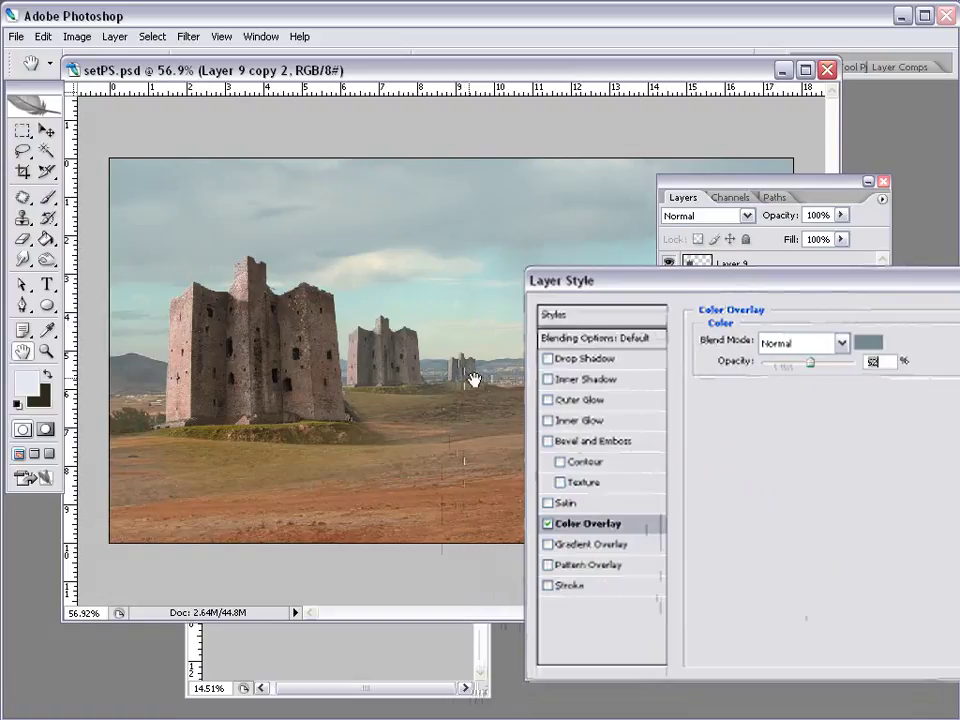
key(Return)
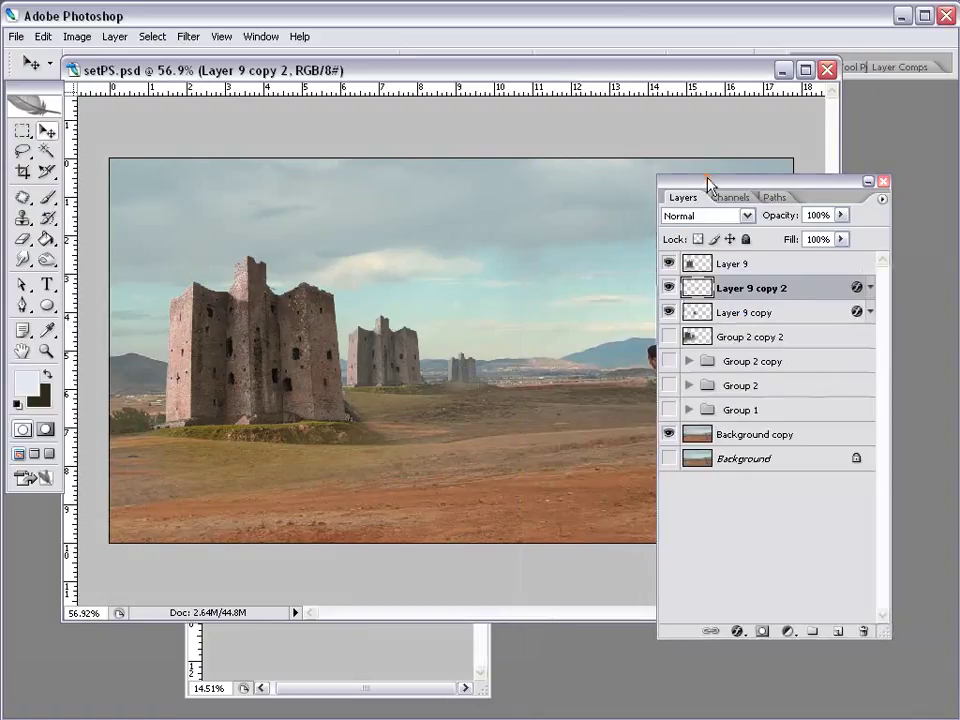
drag(714, 184, 745, 186)
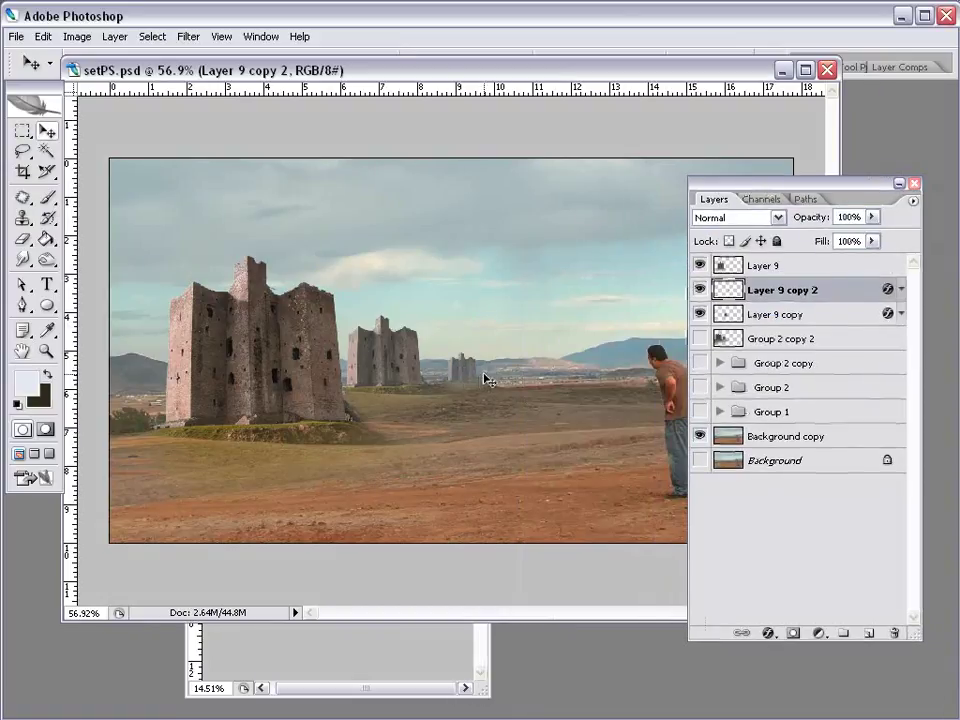
Clone wall texture over a dark window on the front castle, Layer 9
click(23, 218)
click(760, 266)
scroll(165, 322, up, 3)
scroll(210, 332, up, 3)
drag(285, 349, 389, 260)
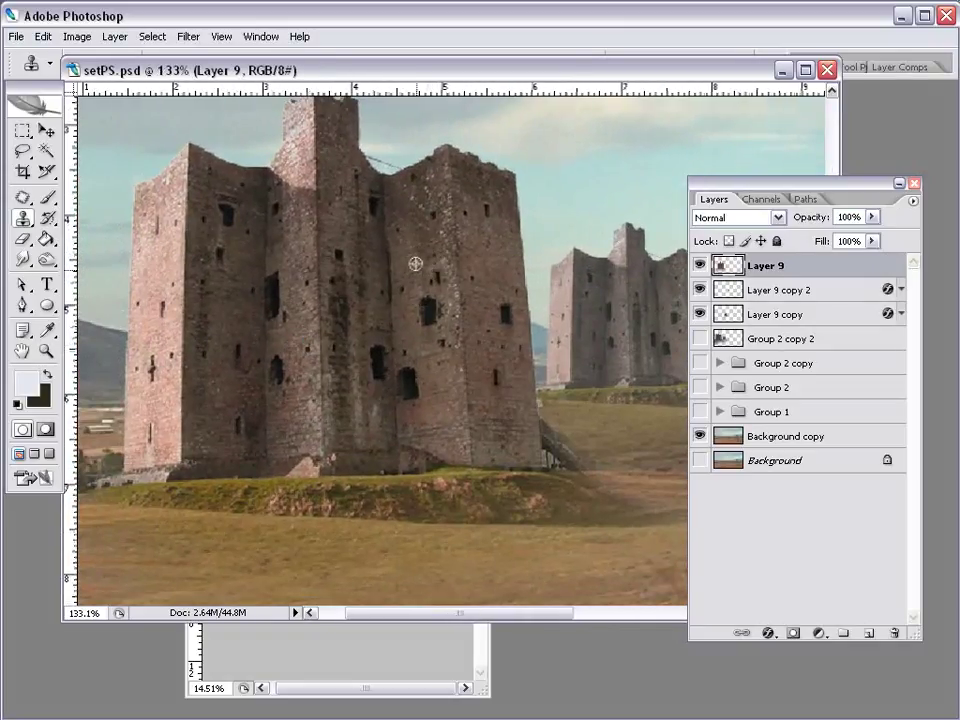
scroll(508, 320, right, 3)
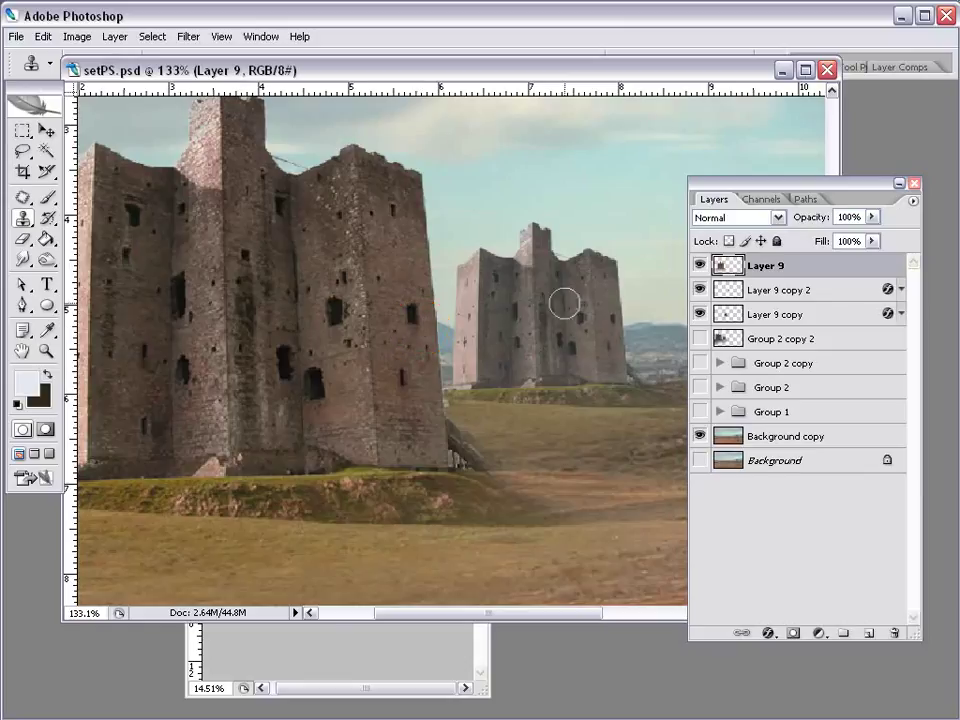
alt+click(339, 368)
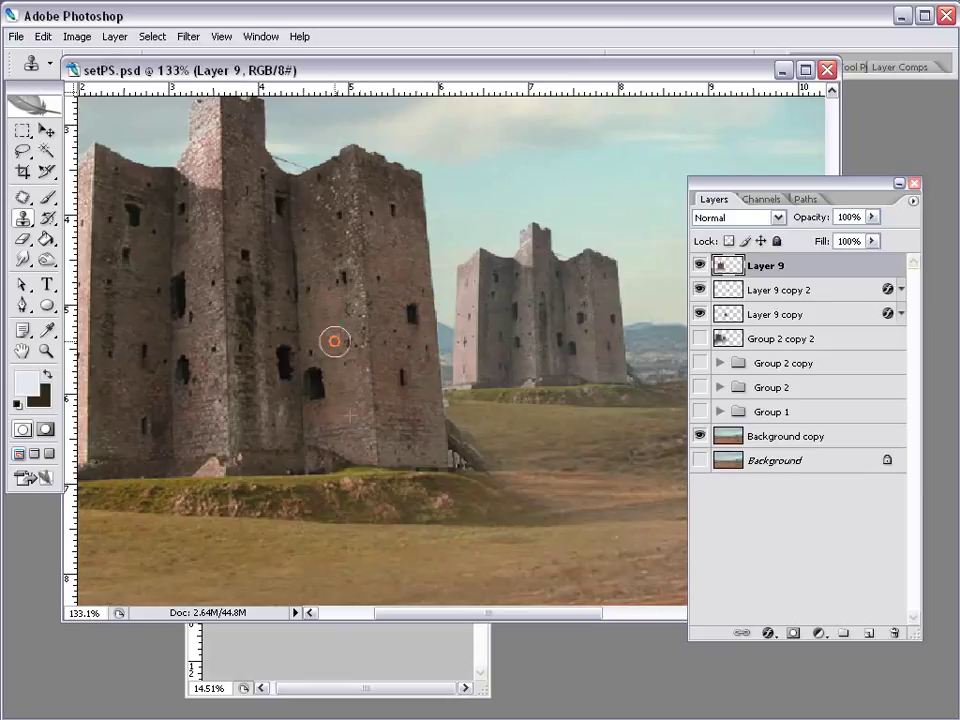
drag(334, 339, 335, 305)
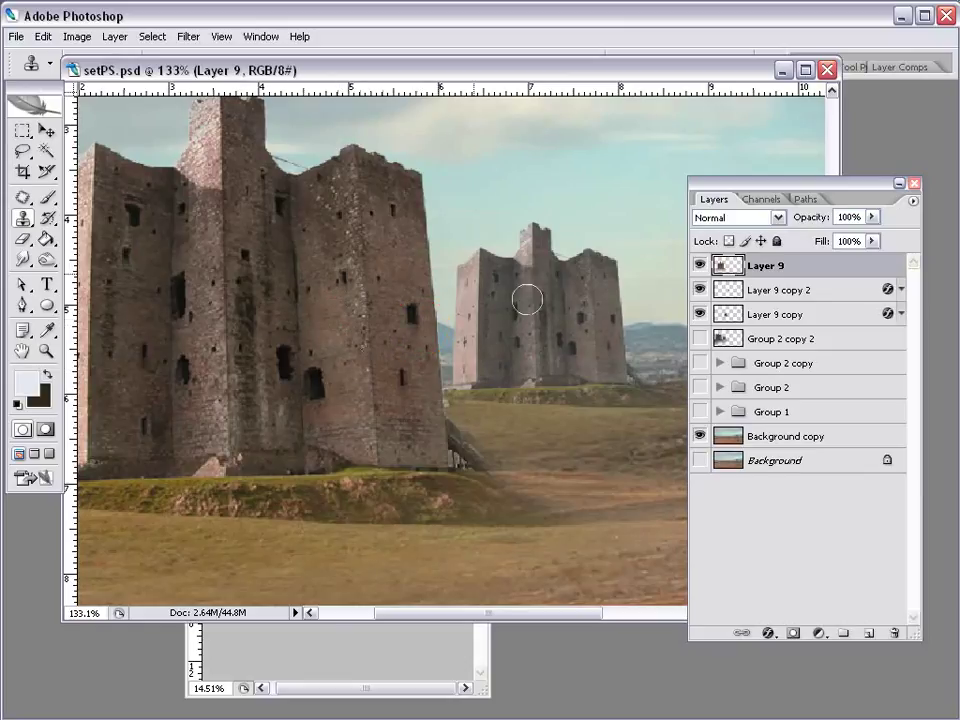
With a smaller brush, clone over windows on the distant castle, Layer 9 copy, then zoom out
ctrl+click(510, 330)
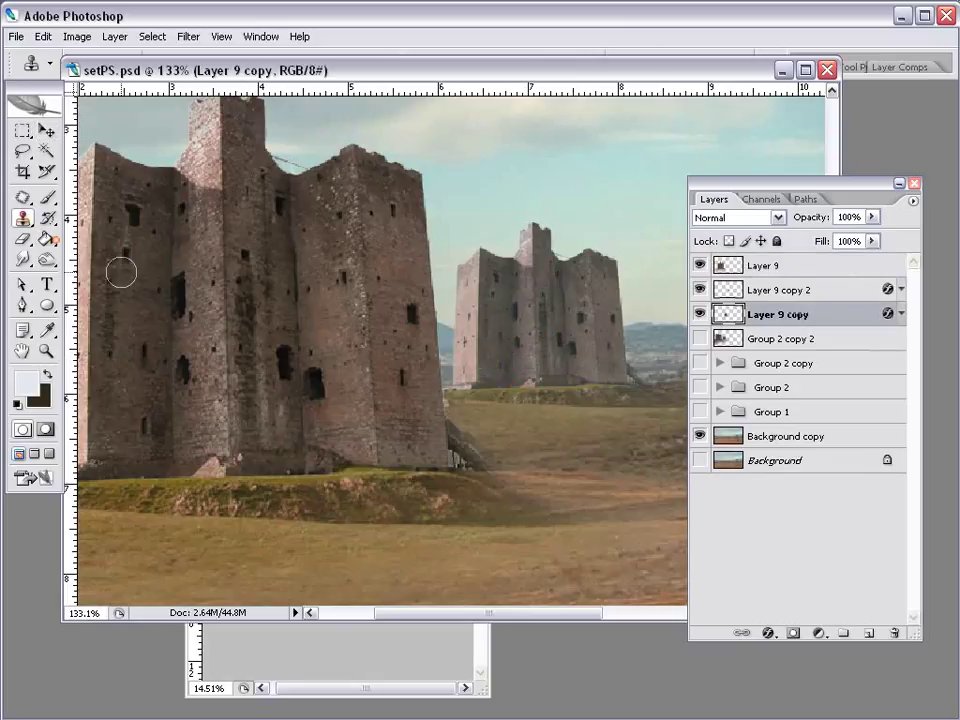
scroll(520, 366, up, 2)
scroll(574, 356, up, 1)
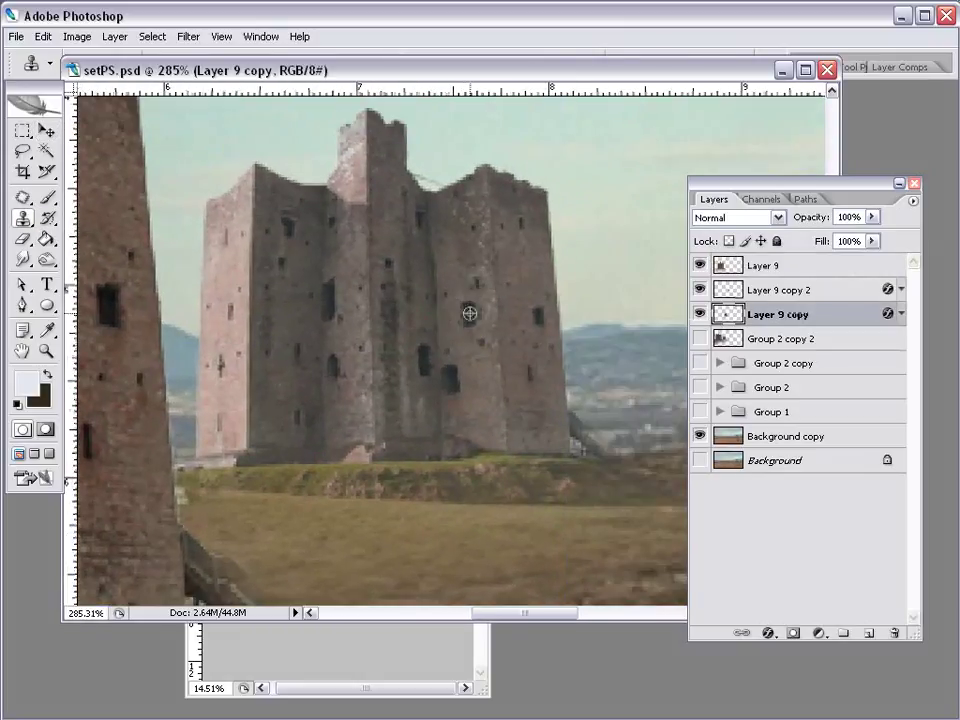
right_click(480, 328)
key(Return)
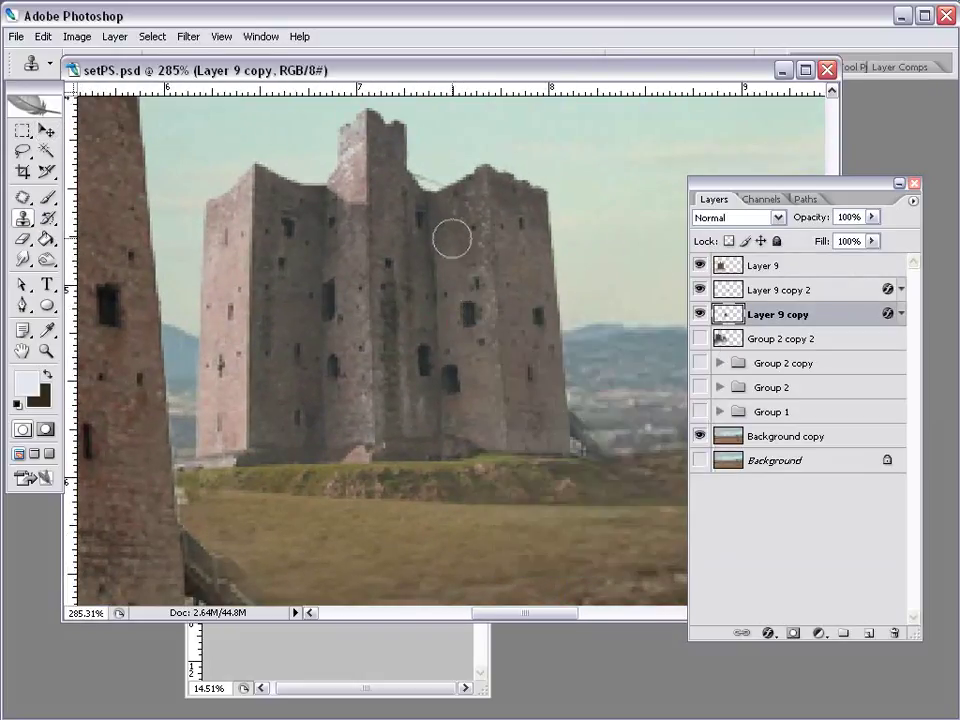
drag(460, 234, 470, 232)
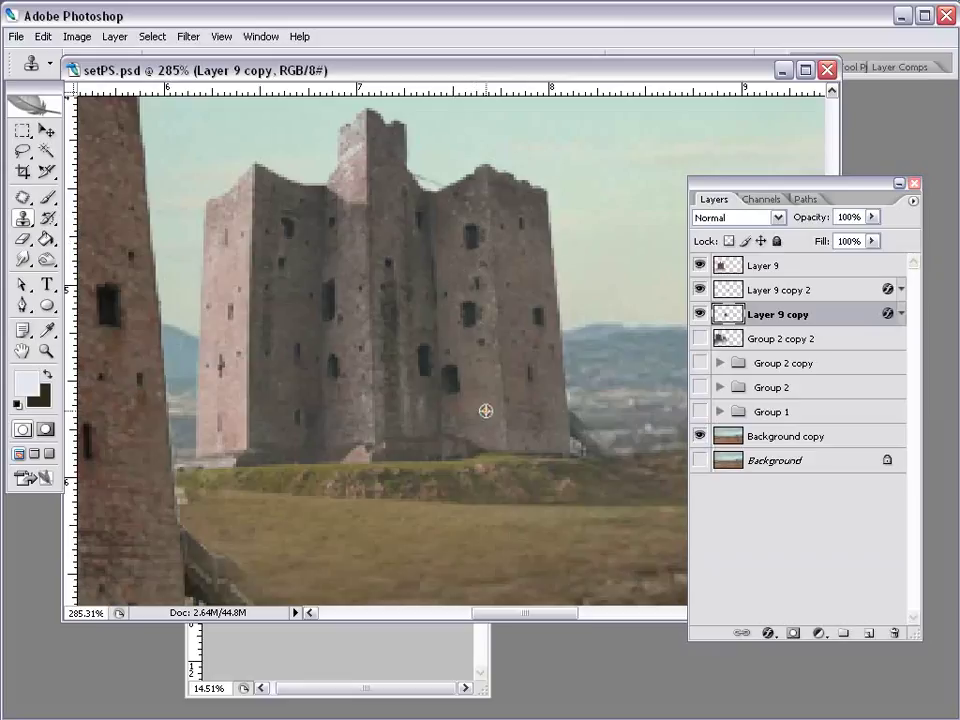
drag(468, 313, 471, 317)
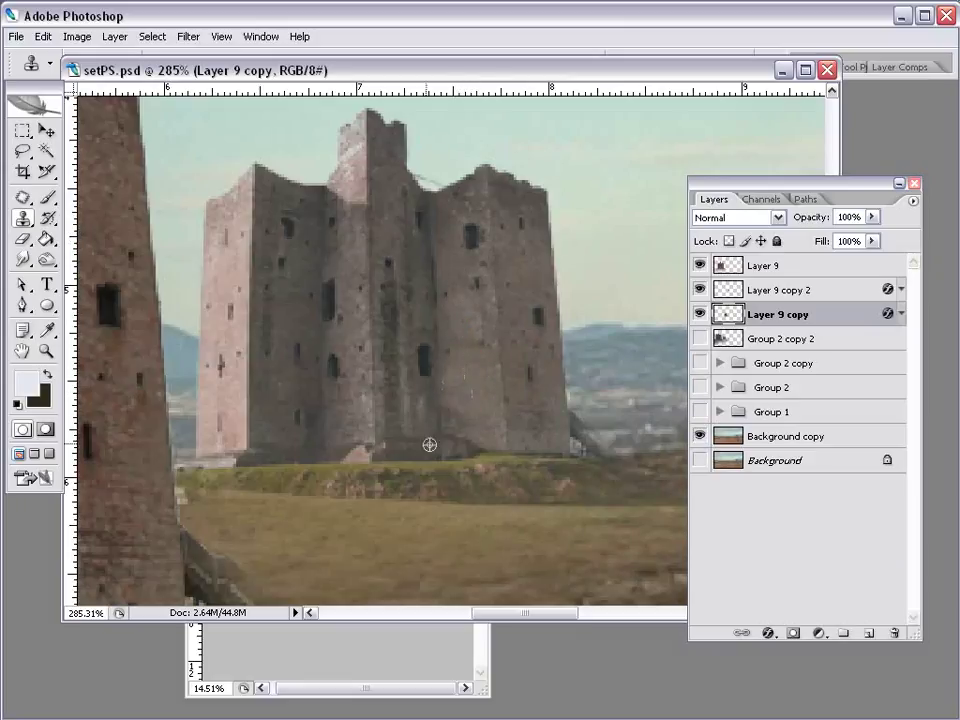
alt+scroll(422, 441, down, 1)
alt+scroll(422, 441, down, 2)
alt+scroll(422, 443, down, 2)
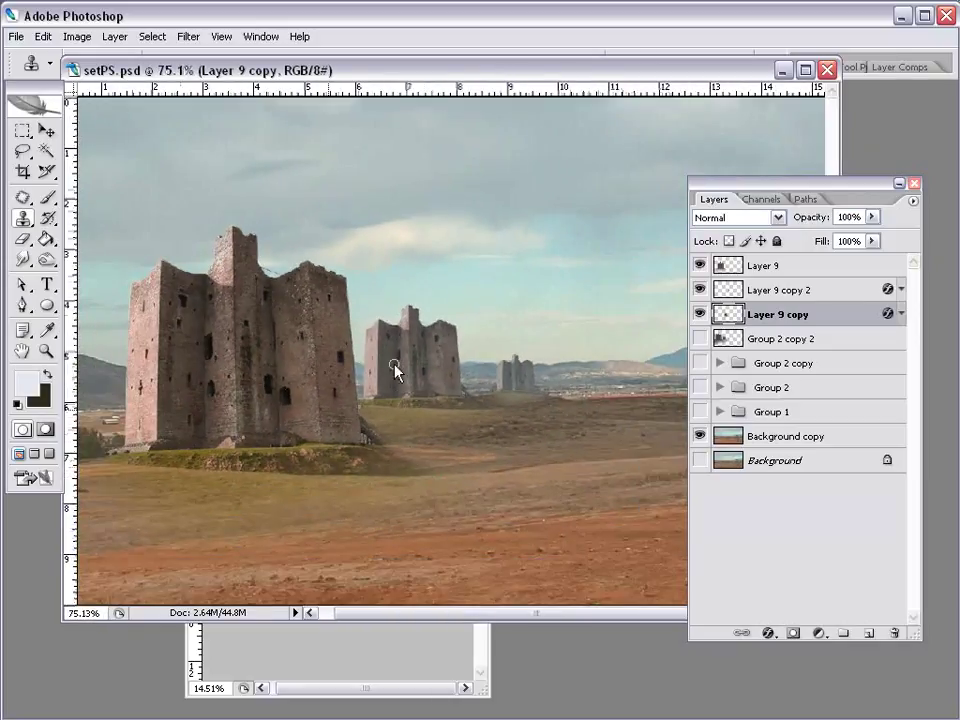
alt+scroll(285, 383, down, 1)
alt+scroll(285, 383, down, 1)
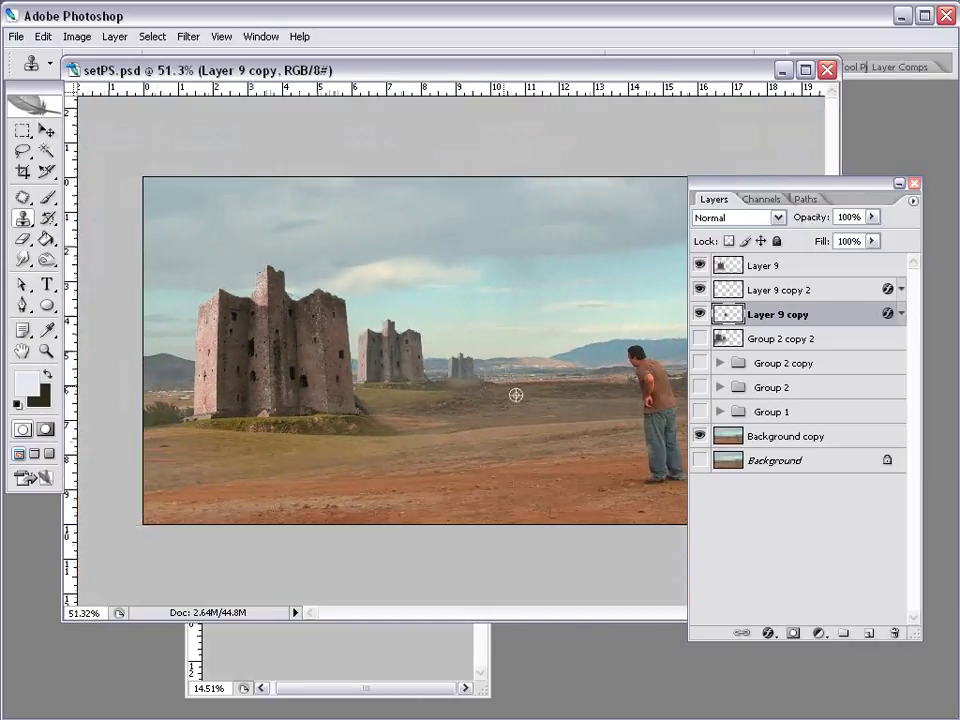
Group the three castle layers and duplicate the group
click(46, 131)
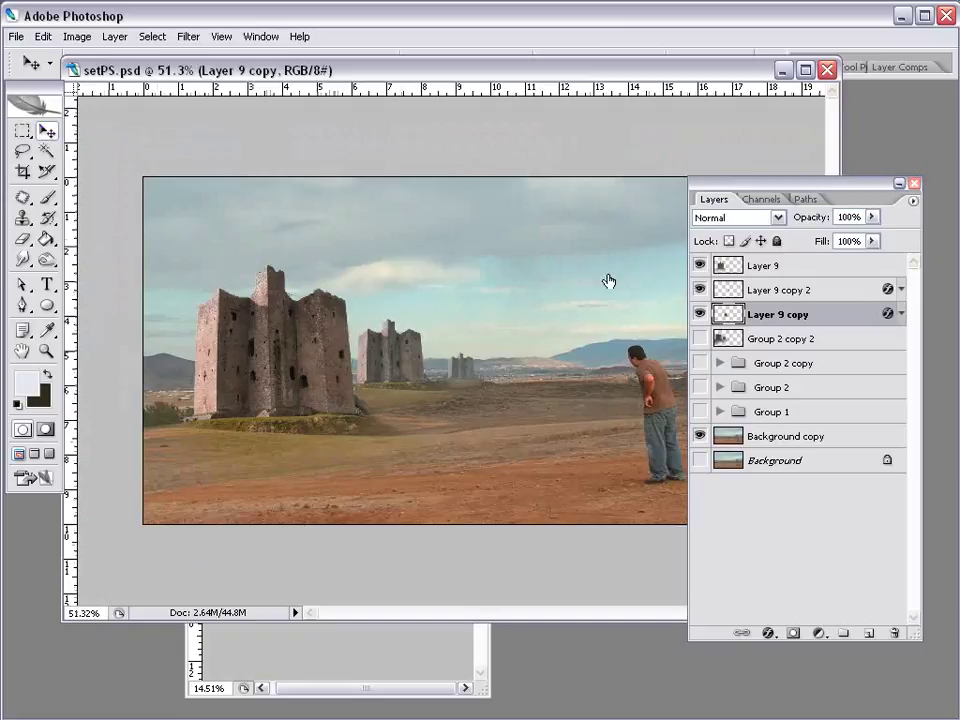
mouse_move(700, 265)
mouse_down()
mouse_move(700, 314)
mouse_move(700, 265)
mouse_up()
shift+click(762, 265)
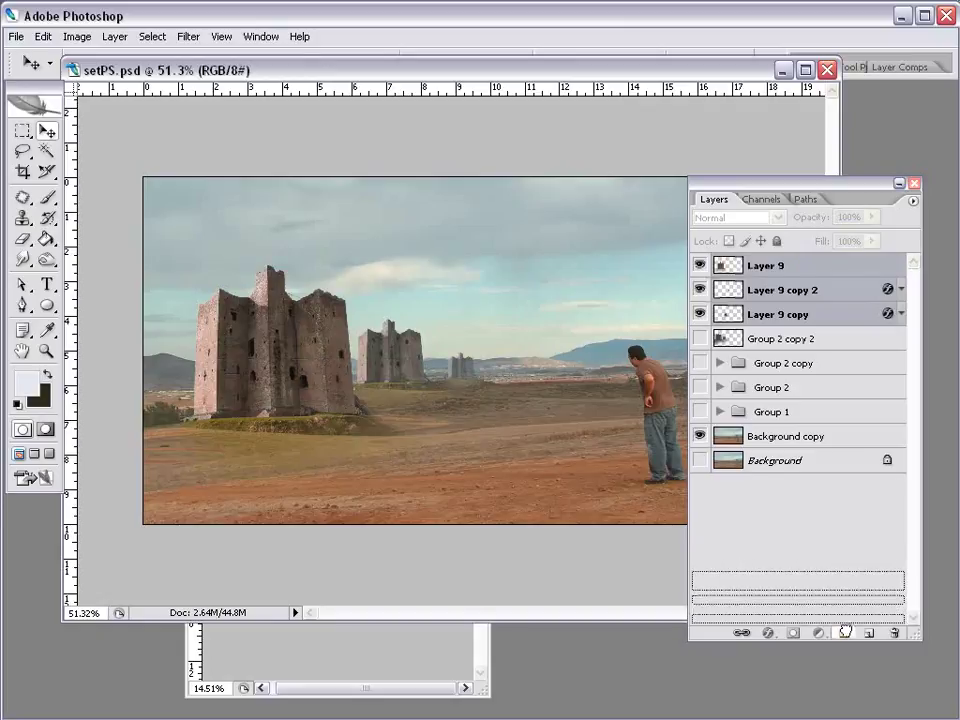
drag(767, 319, 843, 633)
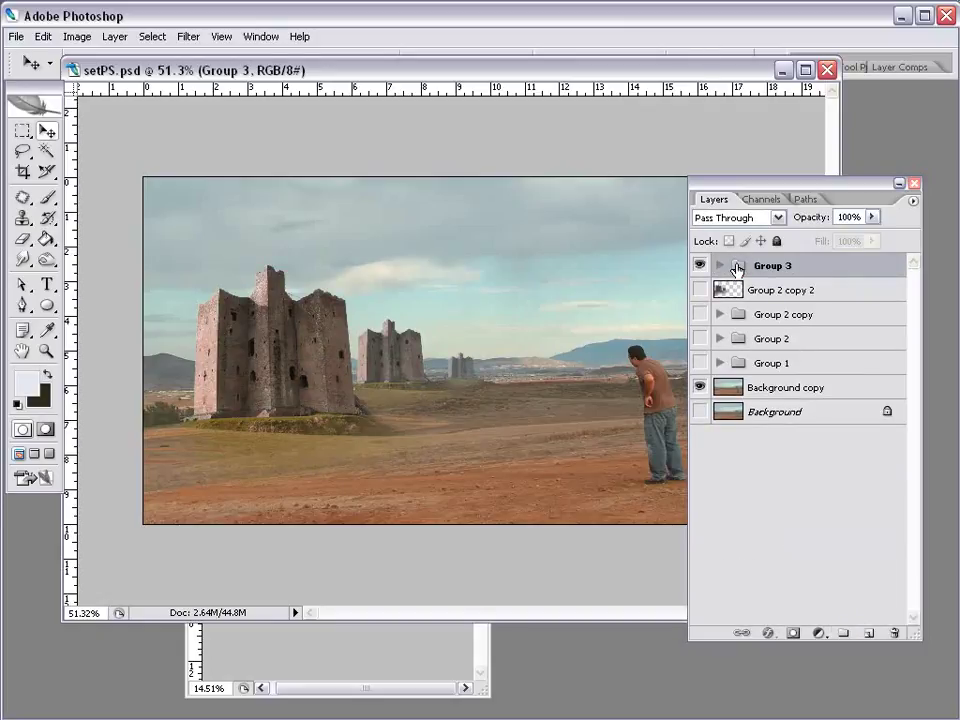
click(118, 37)
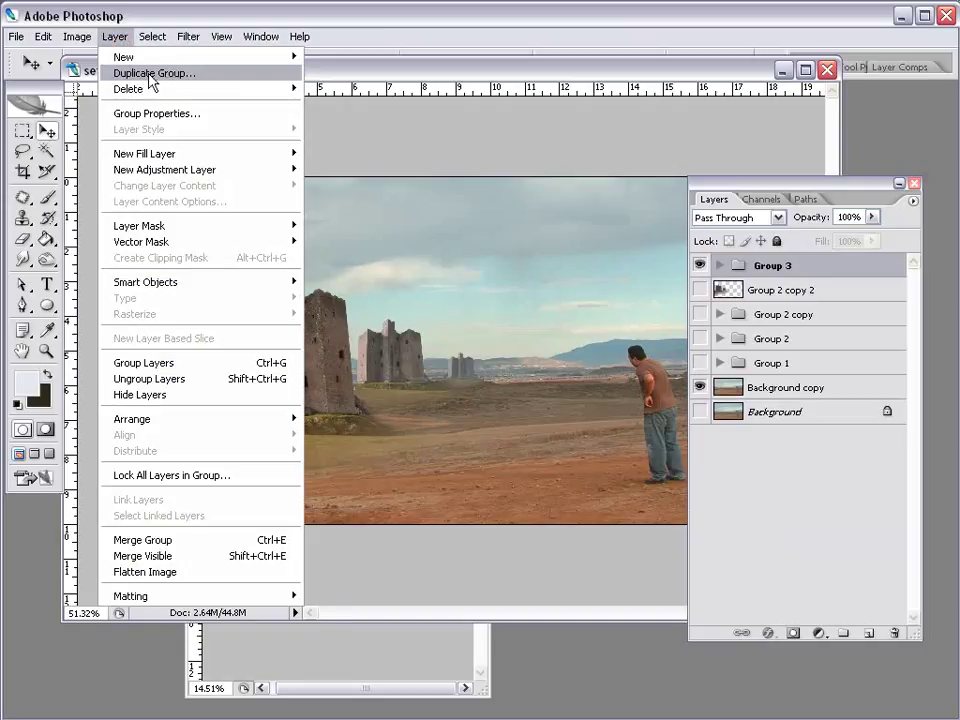
click(548, 224)
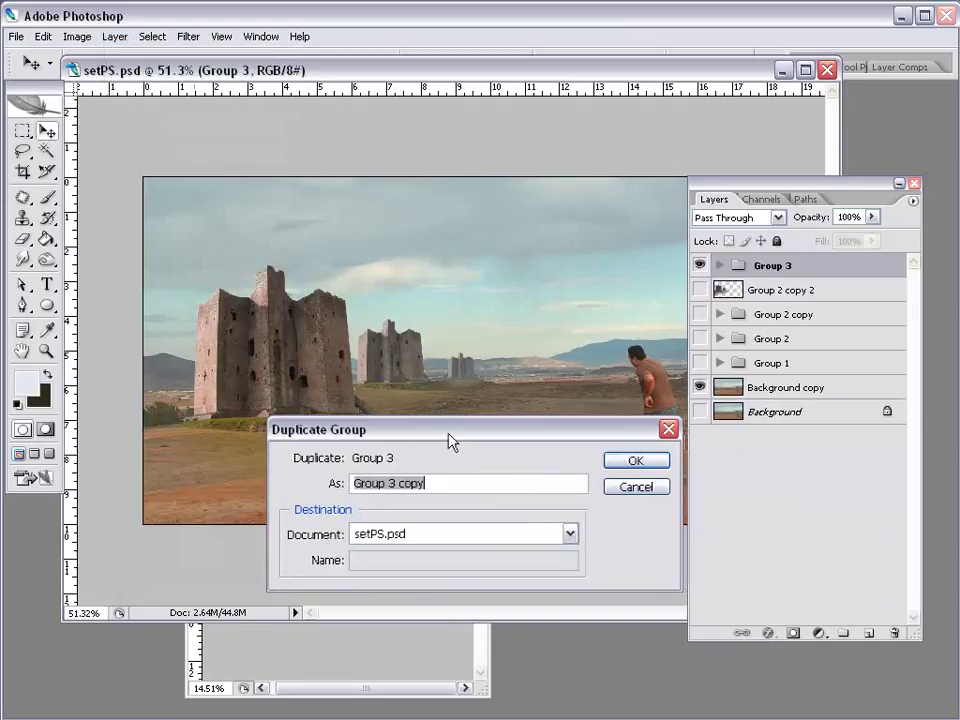
click(632, 459)
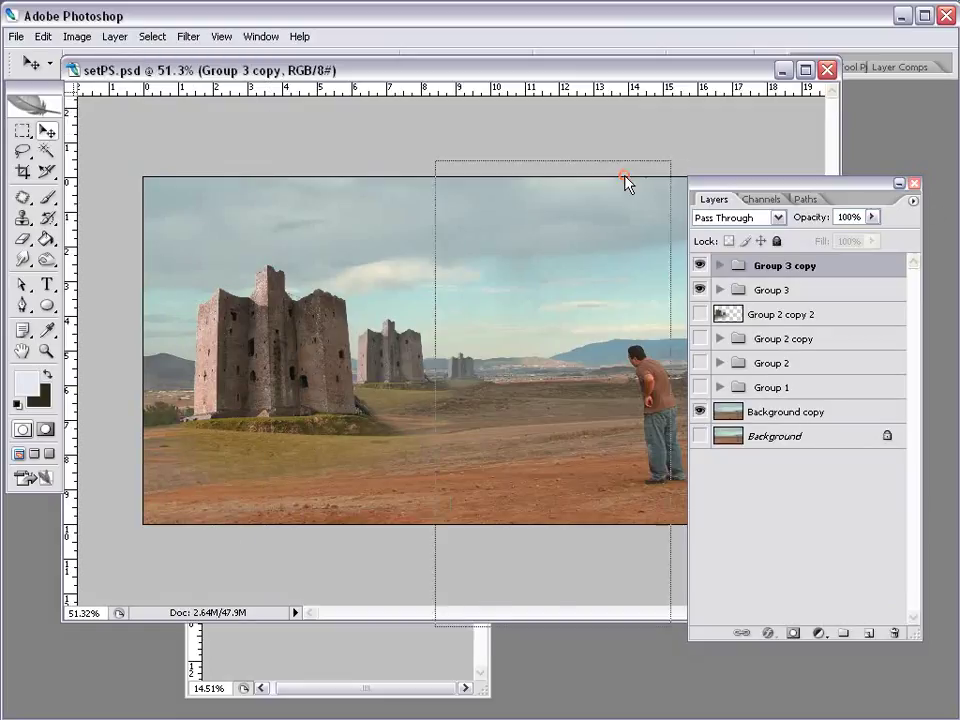
Merge the duplicated group into one layer and hide the original castle group
drag(865, 190, 613, 175)
click(660, 186)
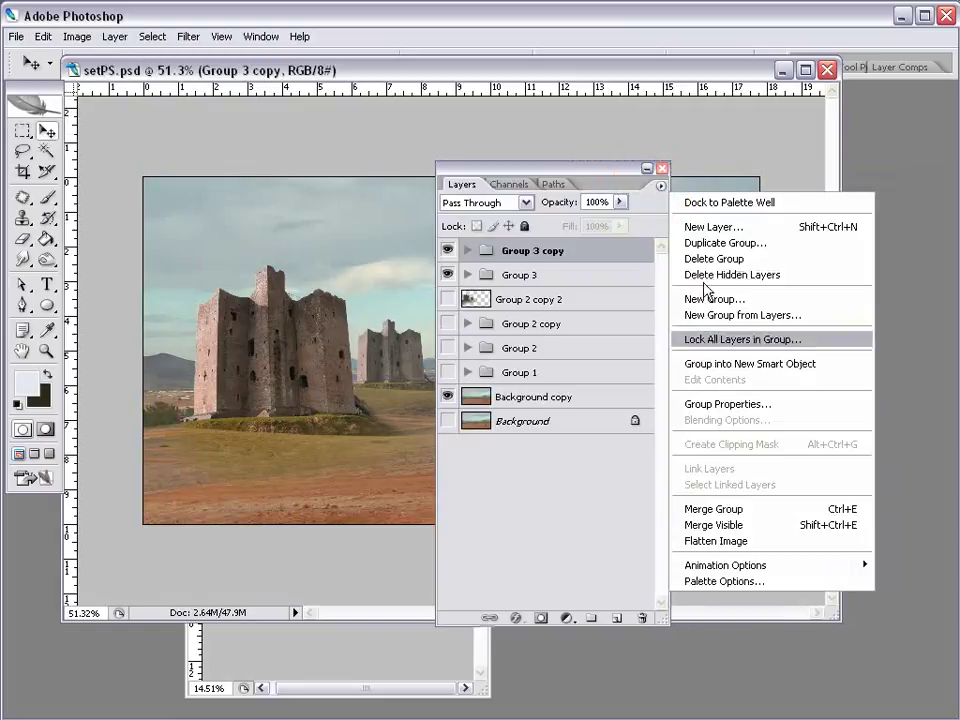
click(746, 509)
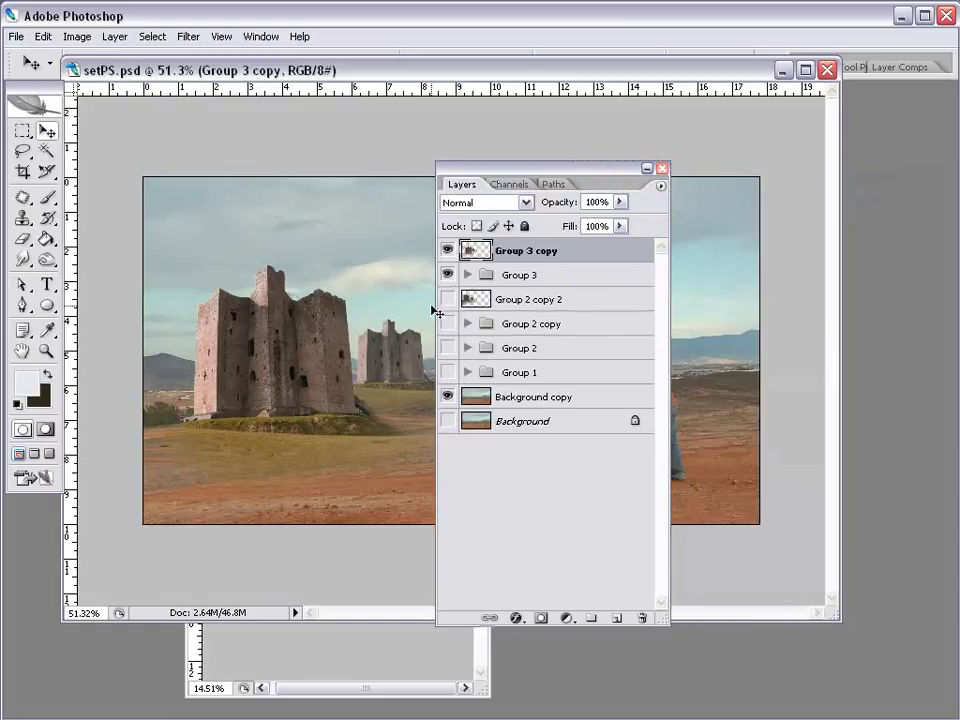
click(447, 274)
drag(504, 176, 643, 220)
drag(343, 338, 325, 403)
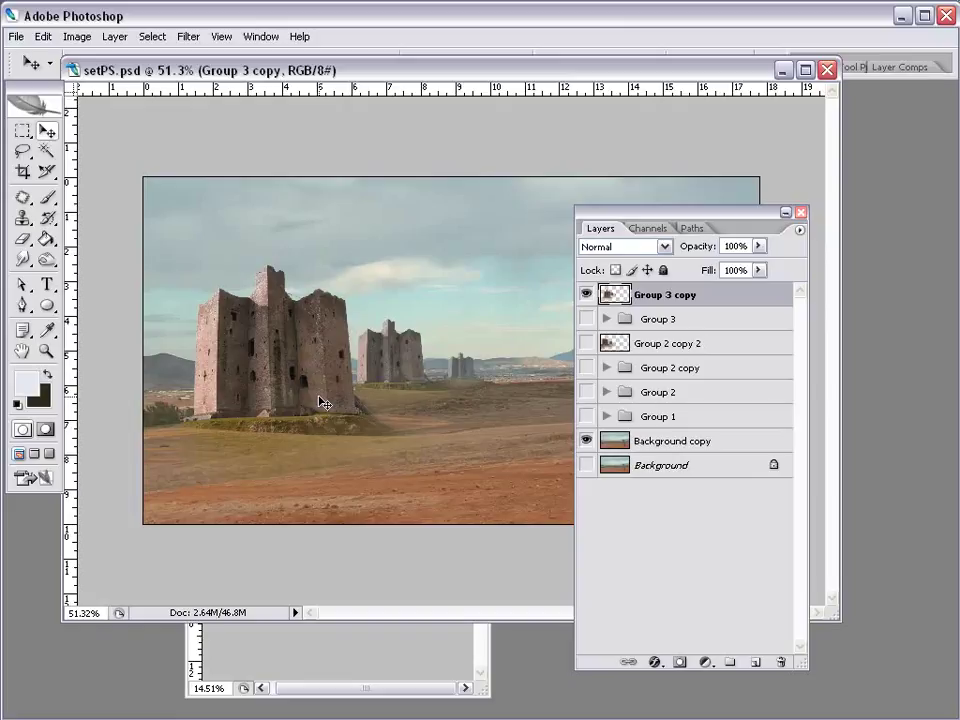
drag(648, 220, 700, 208)
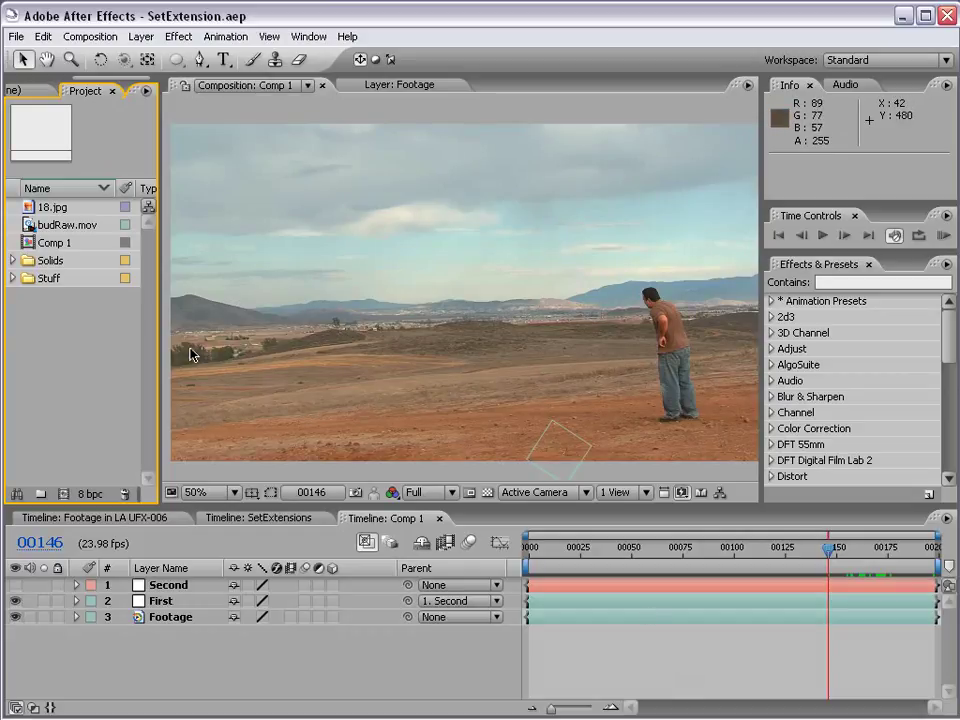
Import setNEW.psd into the project with Import Kind set to Composition
double_click(55, 323)
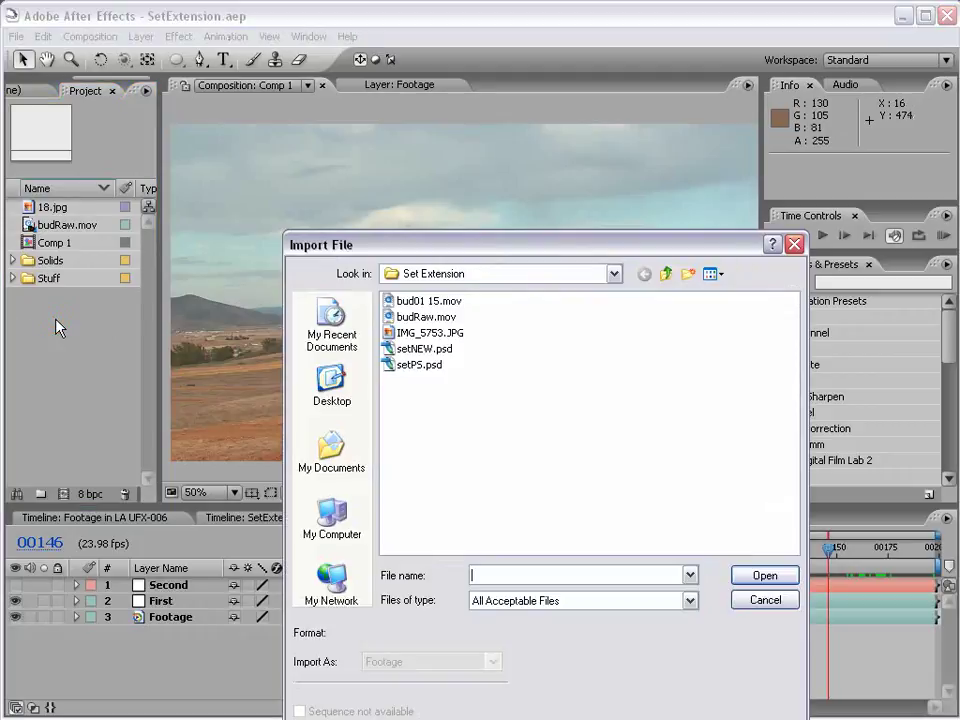
click(408, 349)
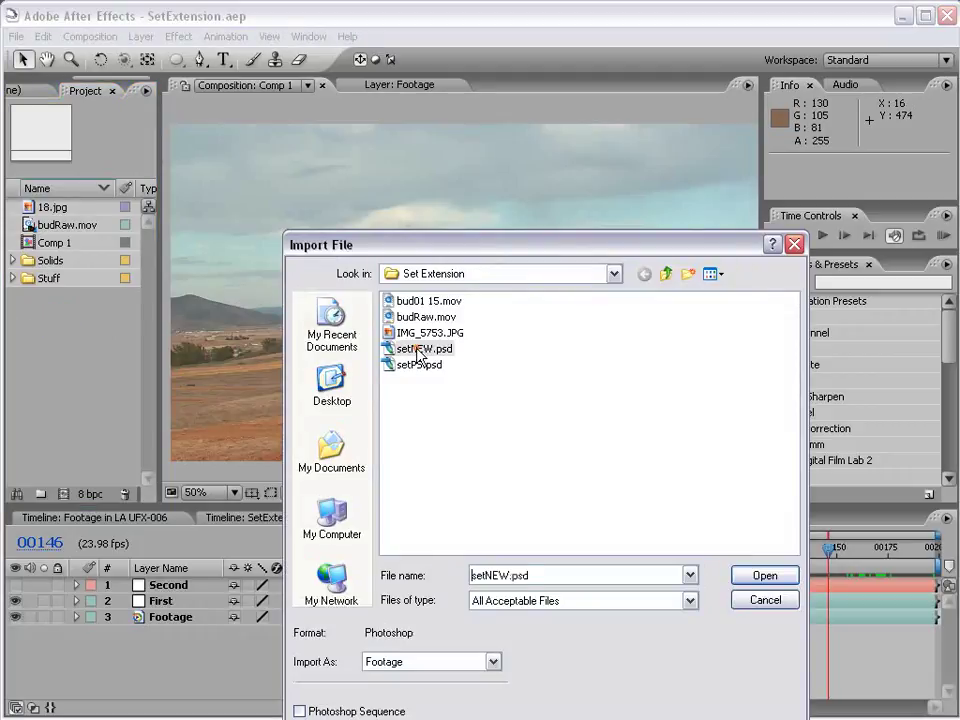
click(764, 576)
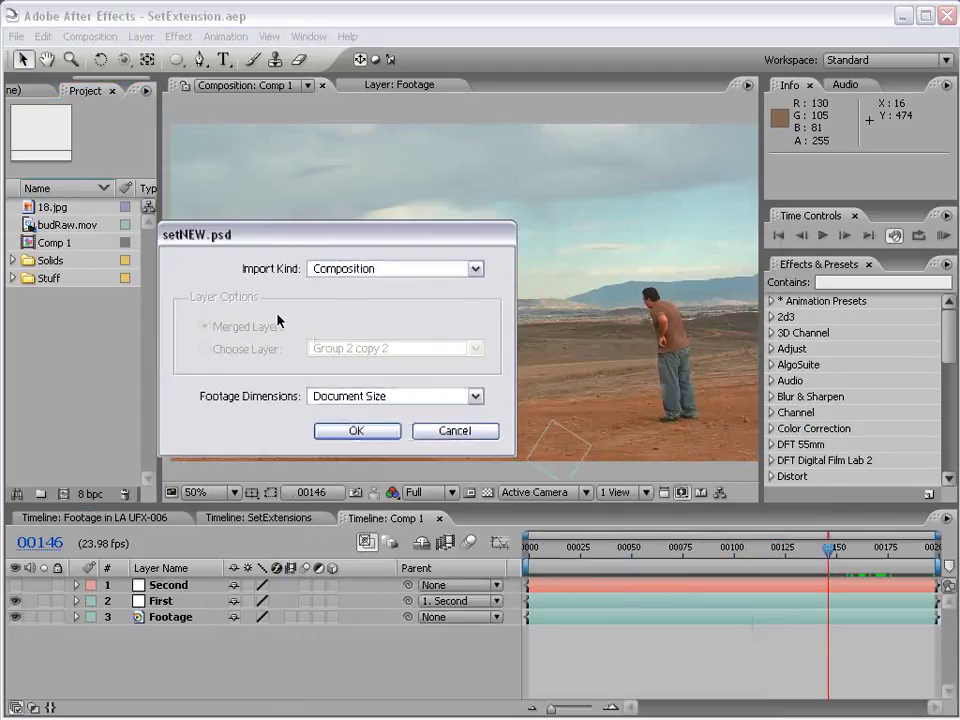
click(342, 270)
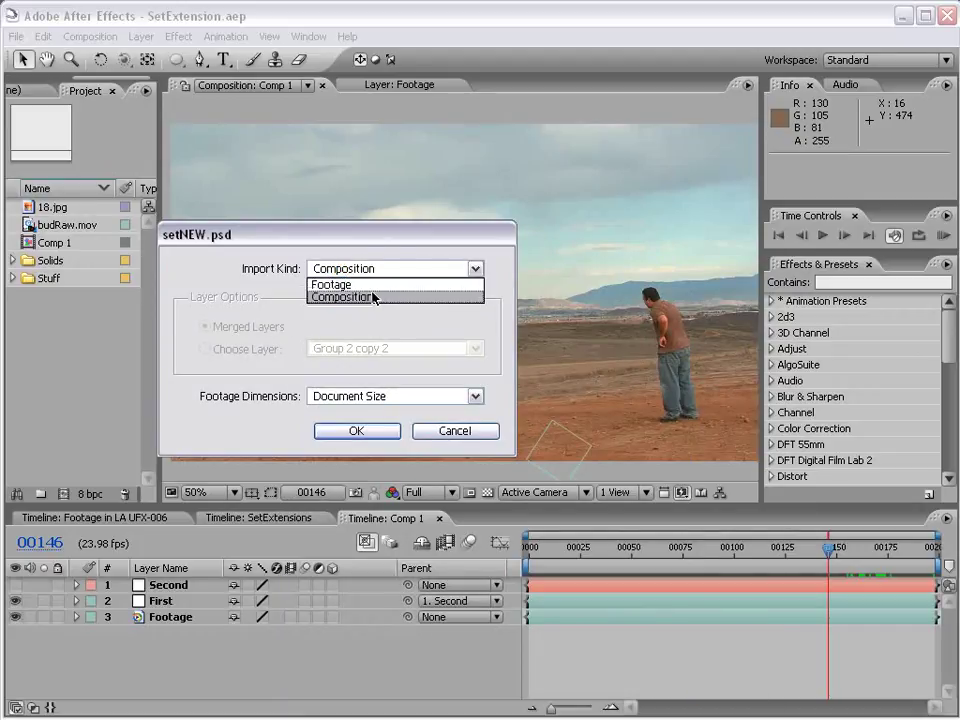
click(412, 297)
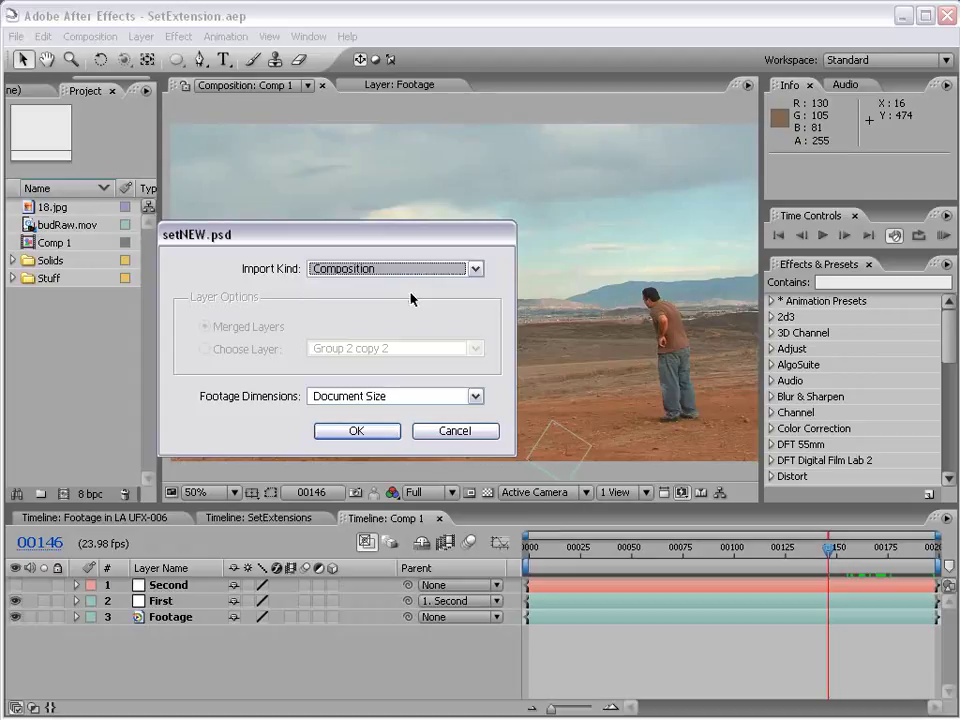
click(352, 432)
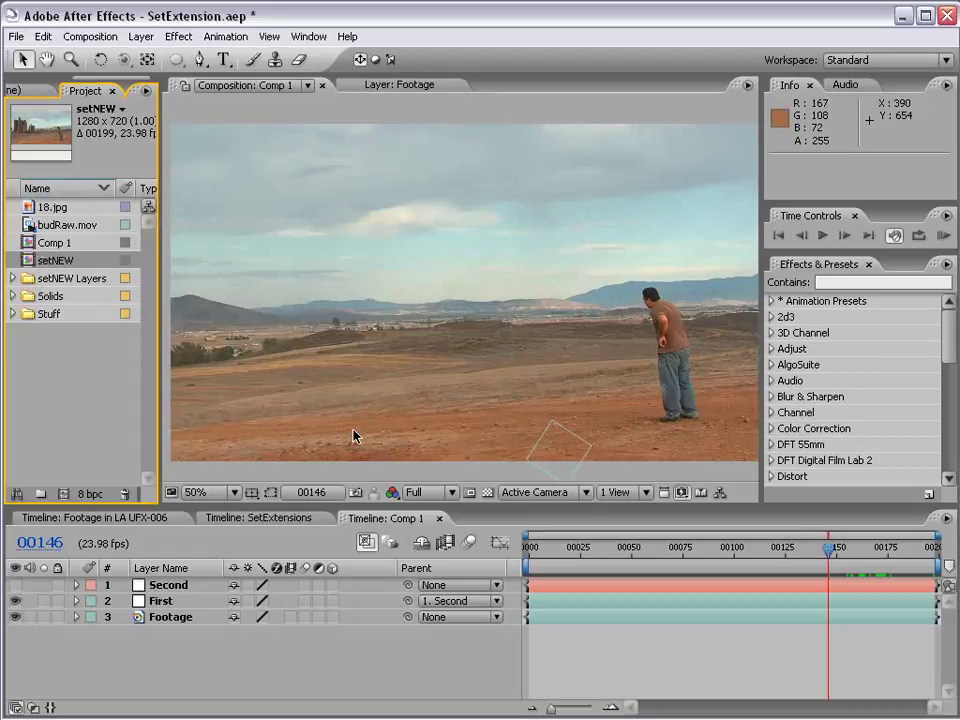
Copy the Group 2 copy layer from the setNEW comp and paste it into Comp 1
double_click(30, 261)
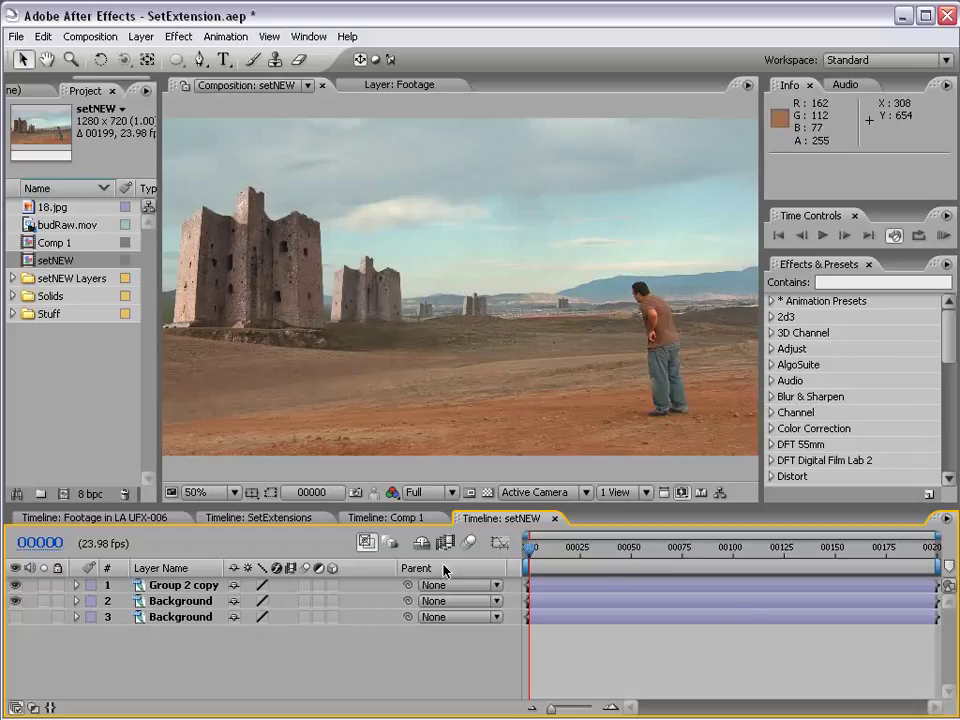
click(14, 600)
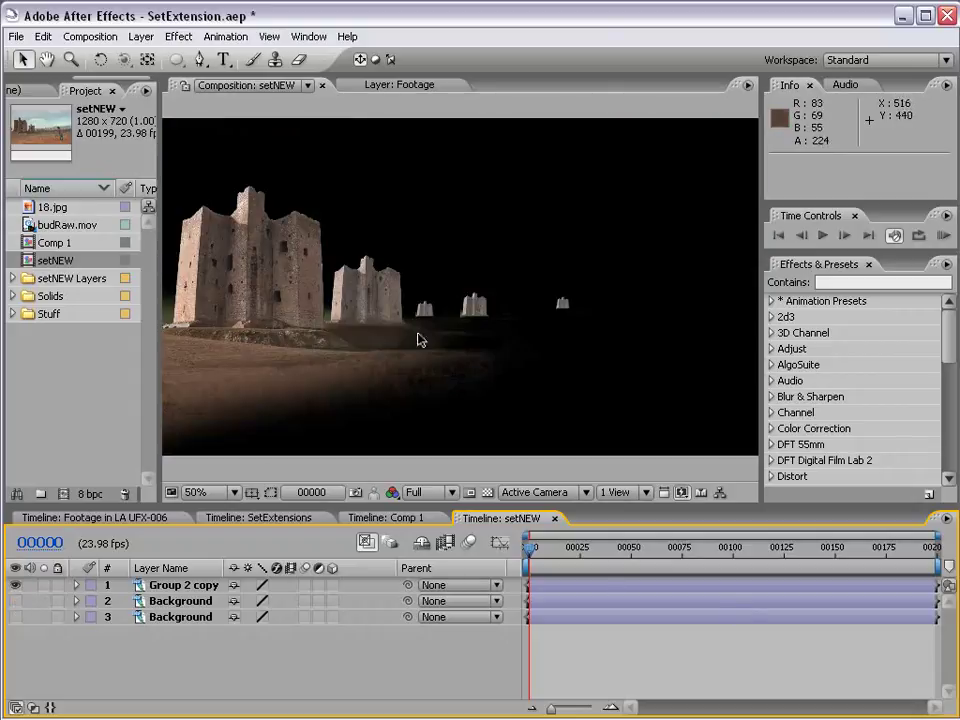
click(179, 589)
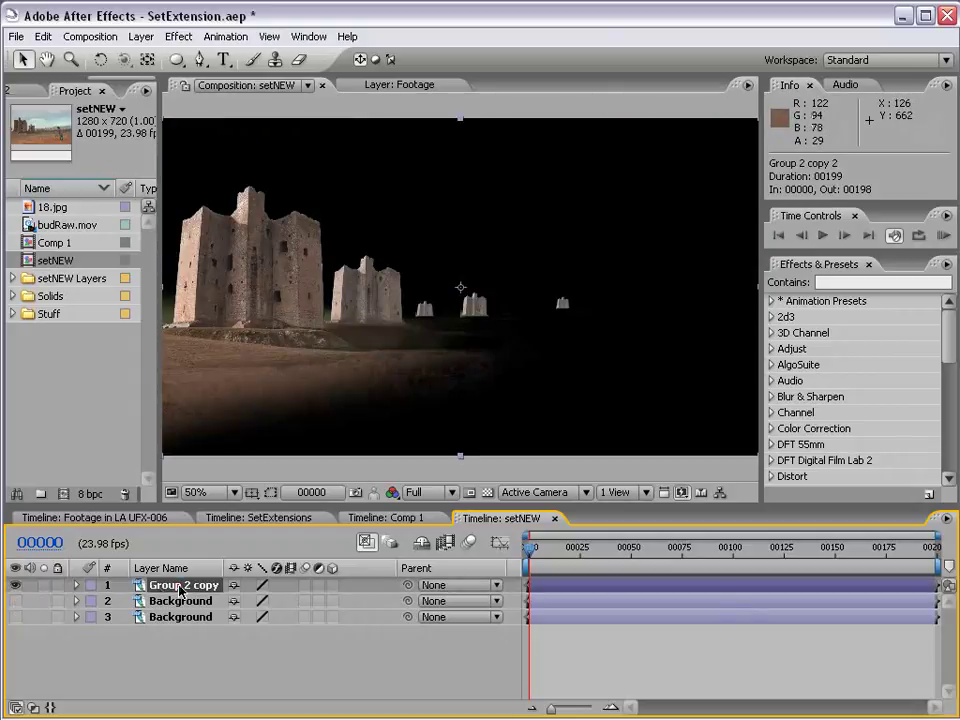
click(14, 600)
key(ctrl+c)
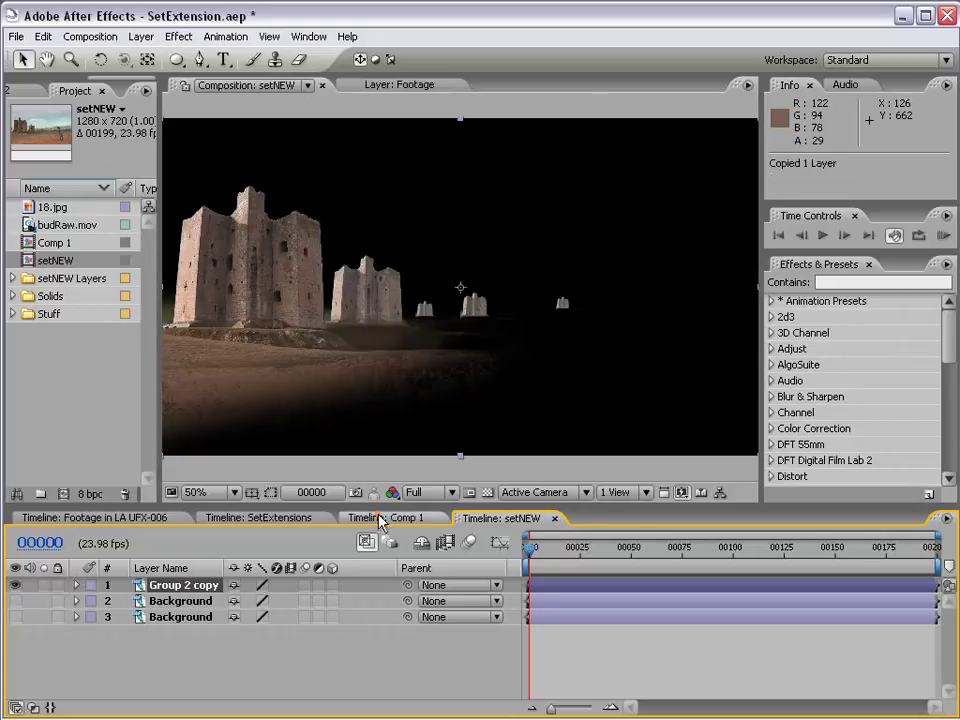
click(378, 518)
key(ctrl+v)
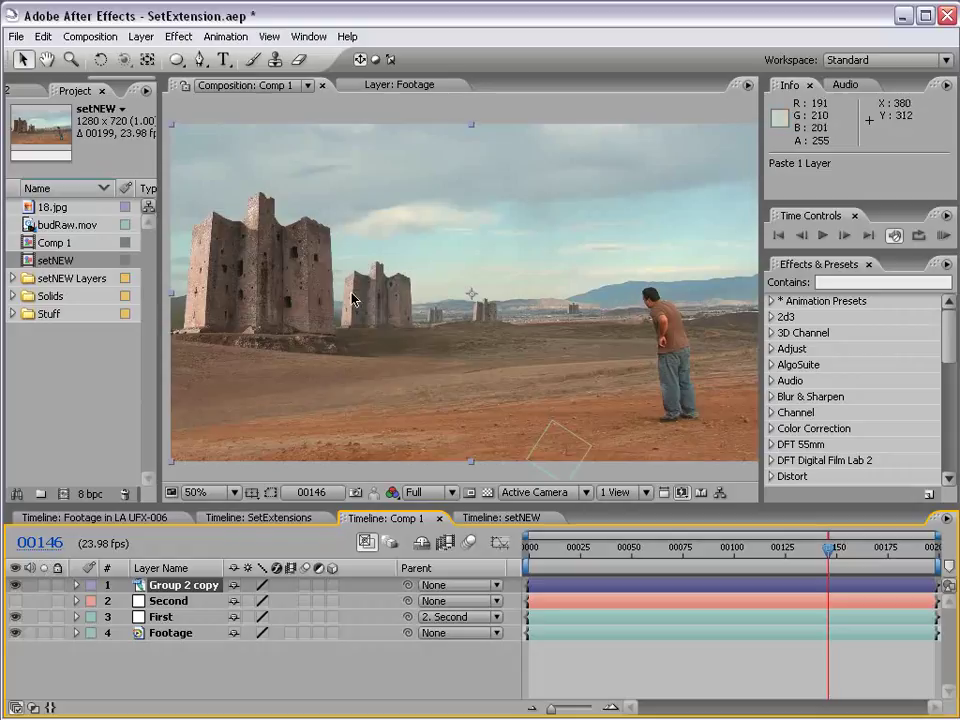
Parent the Group 2 copy castle layer to the First null
mouse_move(828, 550)
mouse_down()
mouse_move(749, 550)
mouse_move(828, 556)
mouse_up()
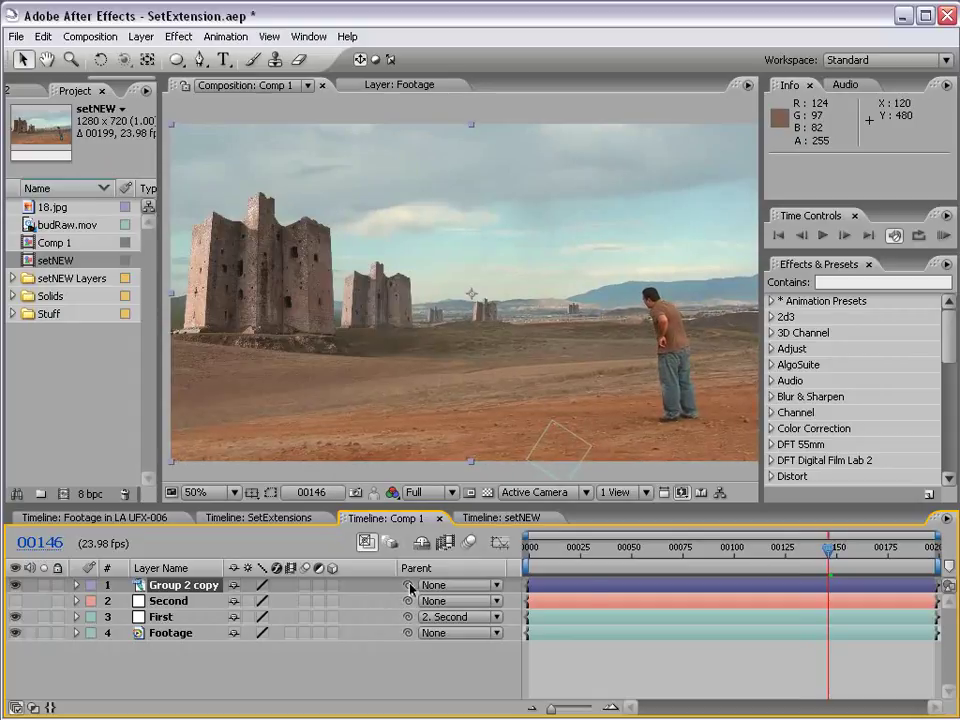
drag(408, 585, 271, 588)
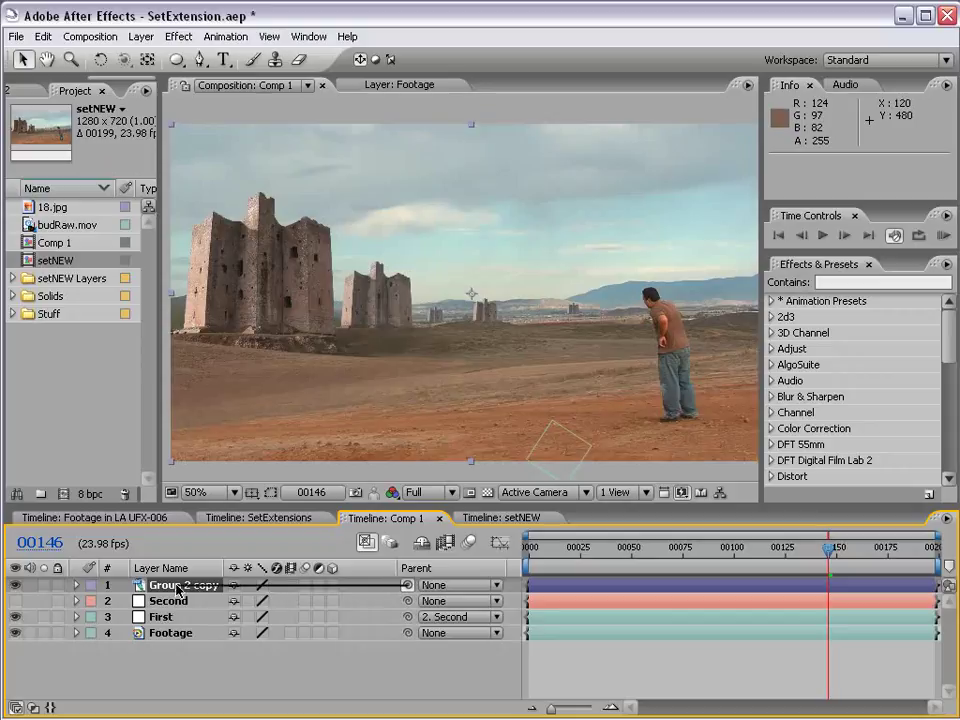
drag(270, 587, 166, 621)
click(170, 621)
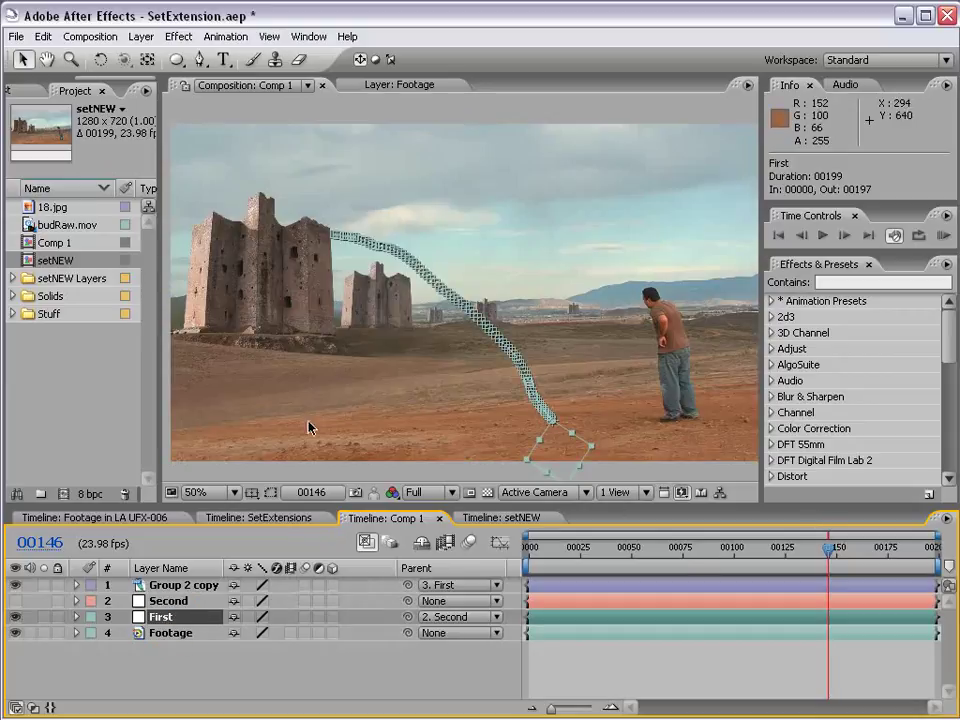
click(765, 680)
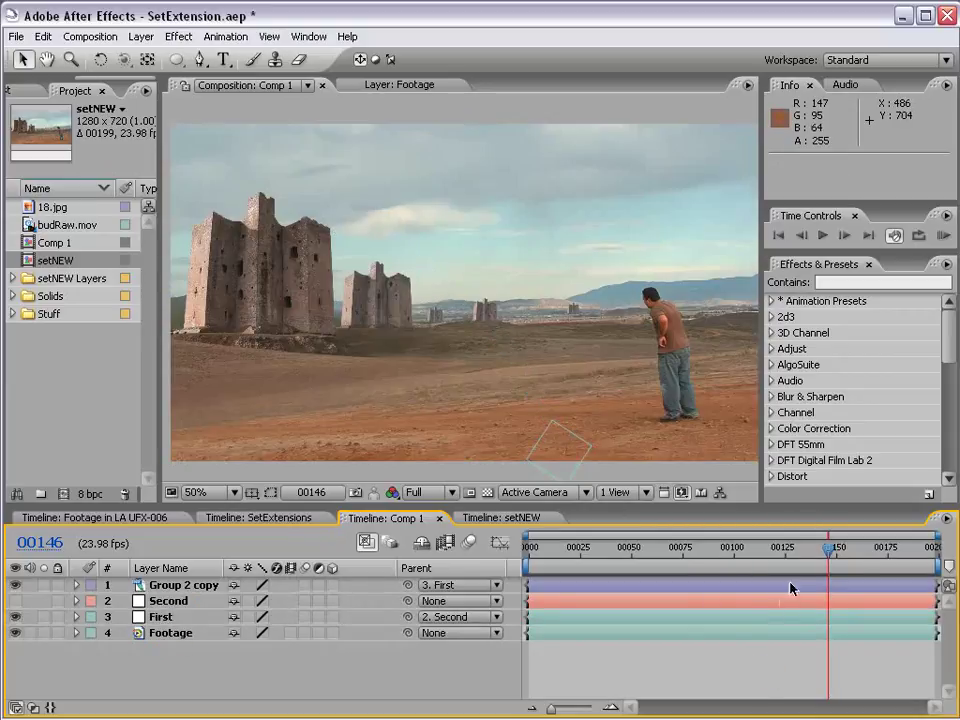
Nudge the castles slightly left and down near the end of the shot, then review
mouse_move(830, 553)
mouse_down()
mouse_move(574, 555)
mouse_move(920, 571)
mouse_up()
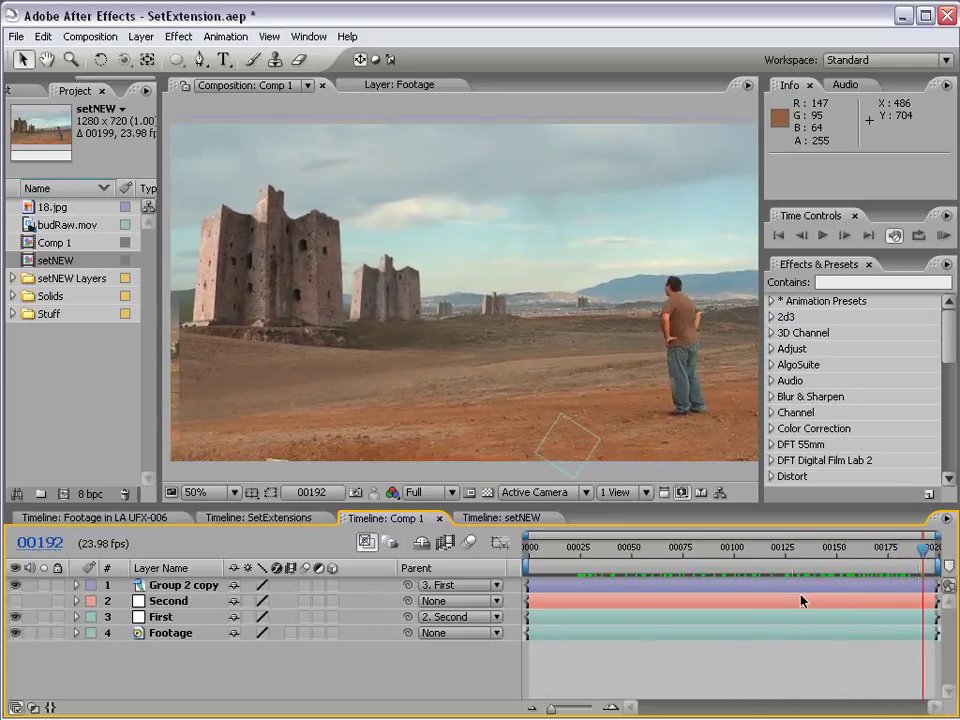
click(933, 549)
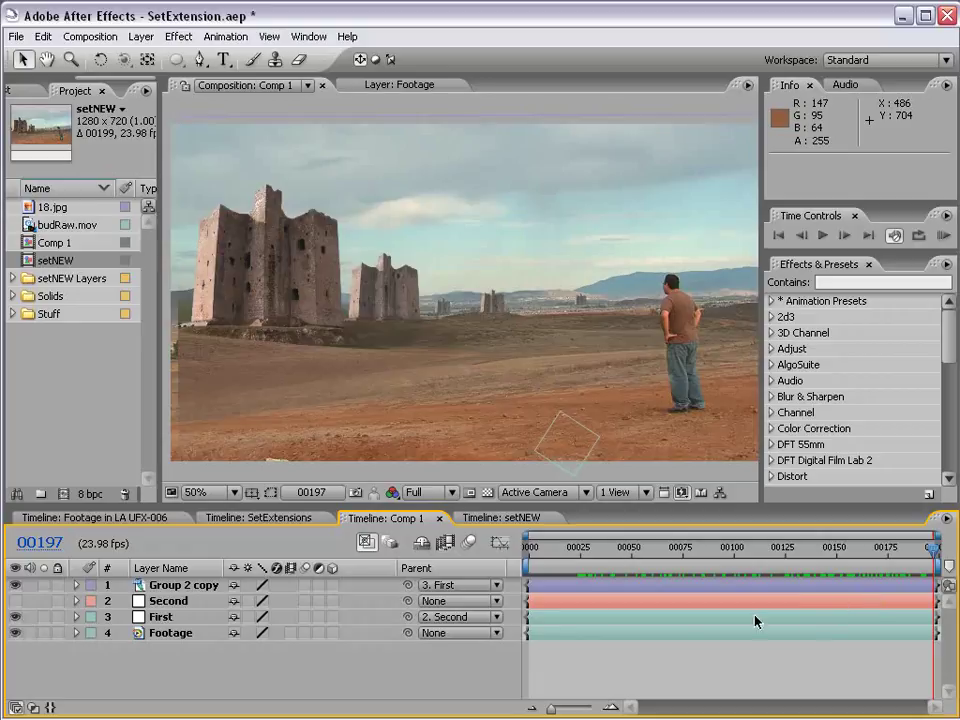
click(187, 589)
drag(241, 378, 235, 381)
key(Down)
mouse_move(933, 549)
mouse_down()
mouse_move(736, 556)
mouse_move(881, 549)
mouse_up()
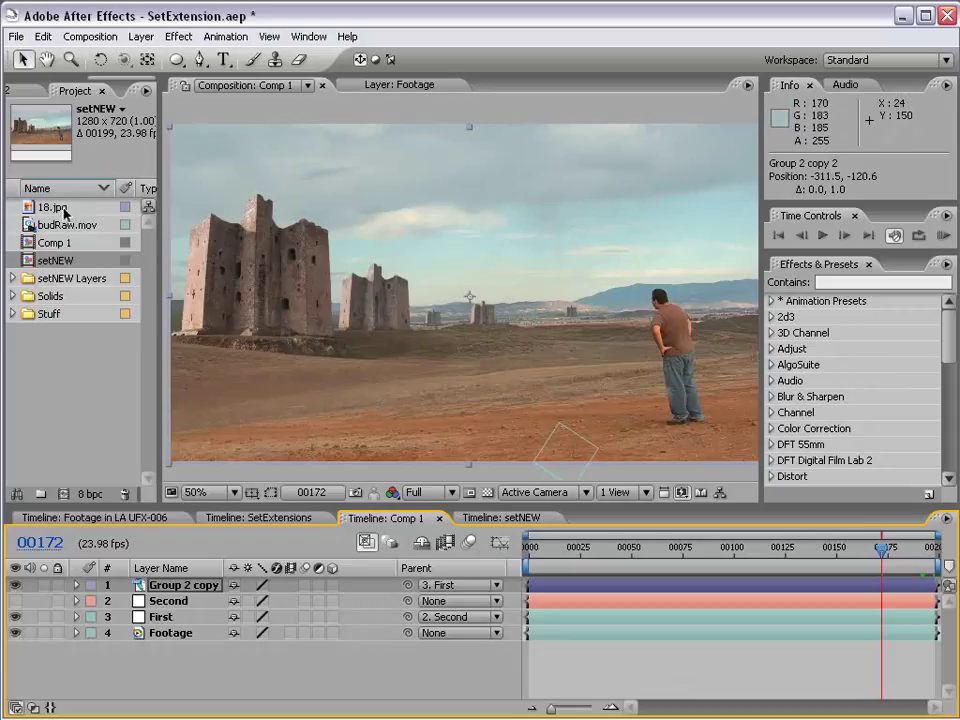
Add 18.jpg to the comp, scale it to about 29% and set opacity to 50%
drag(62, 210, 463, 282)
key(comma)
key(comma)
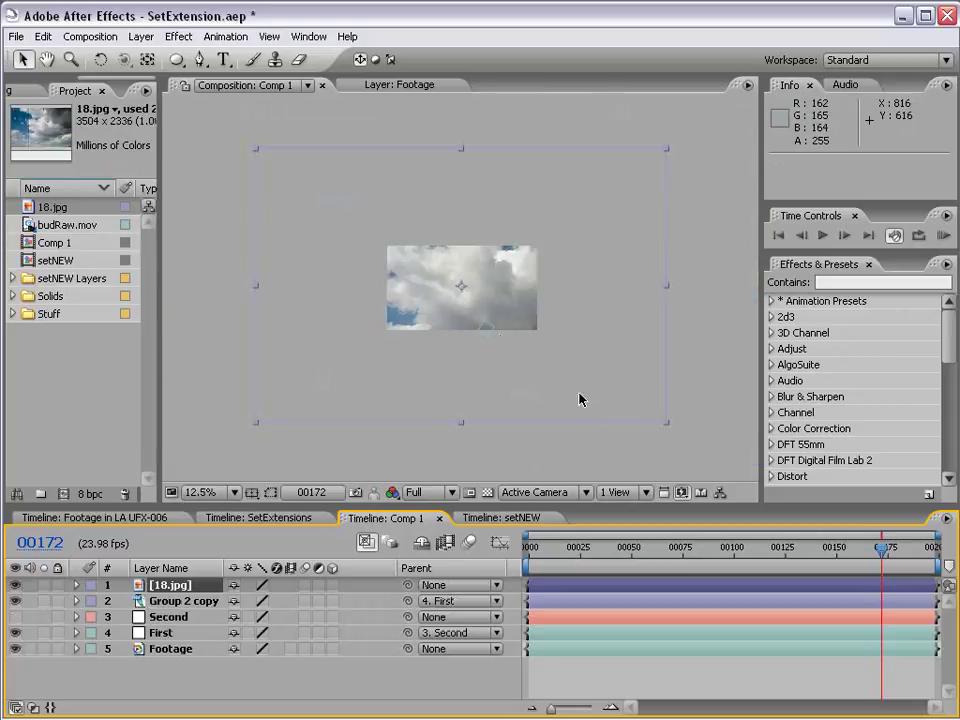
drag(667, 427, 534, 332)
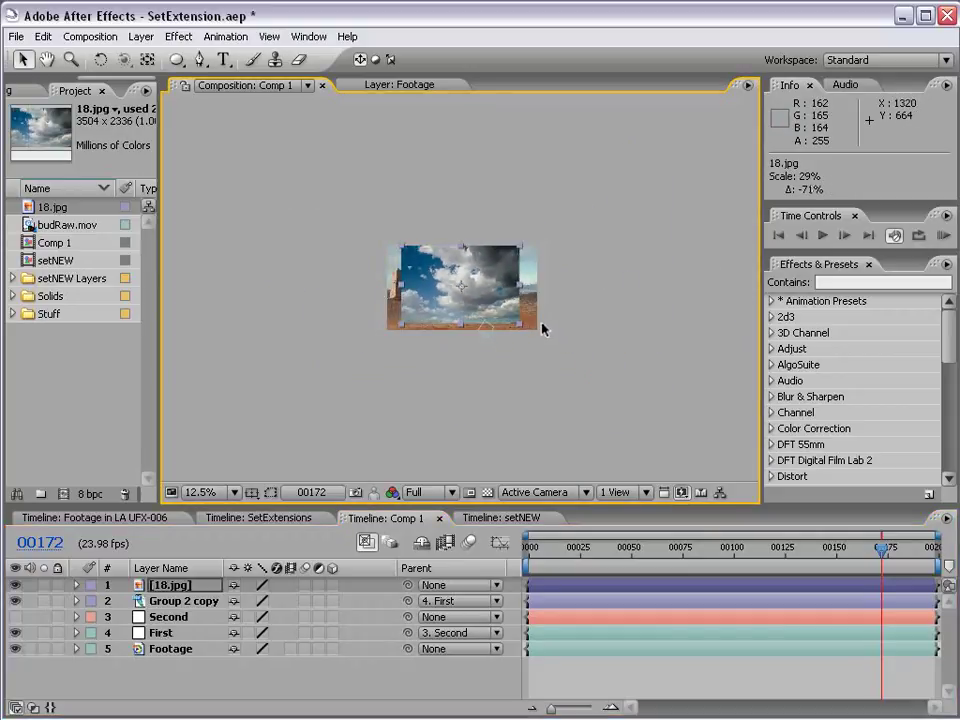
key(period)
drag(450, 315, 429, 263)
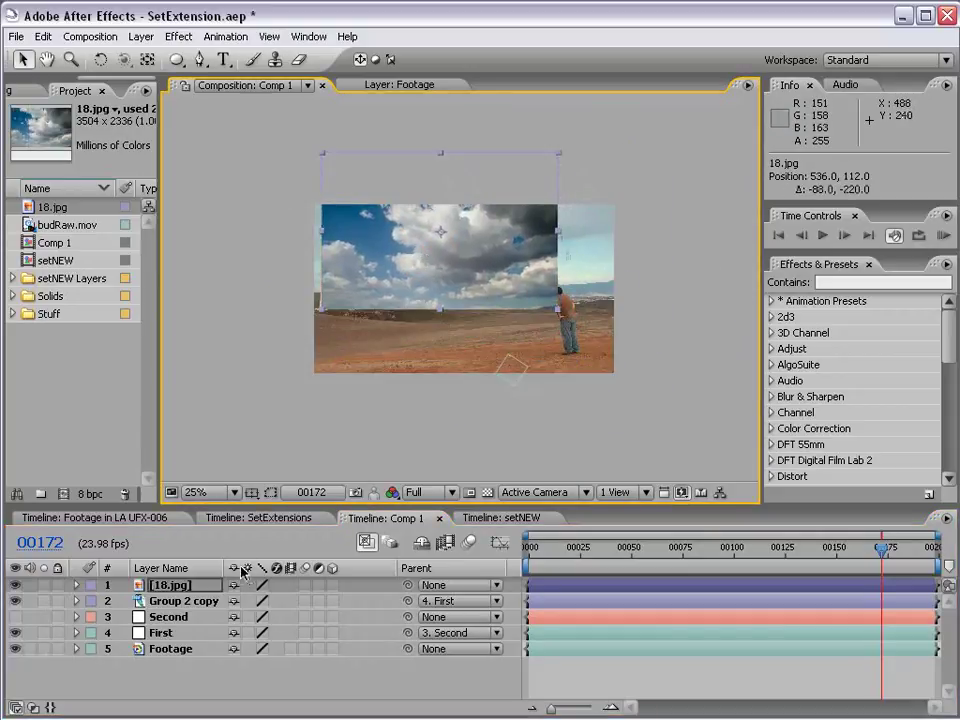
key(t)
click(241, 601)
text(50)
key(Return)
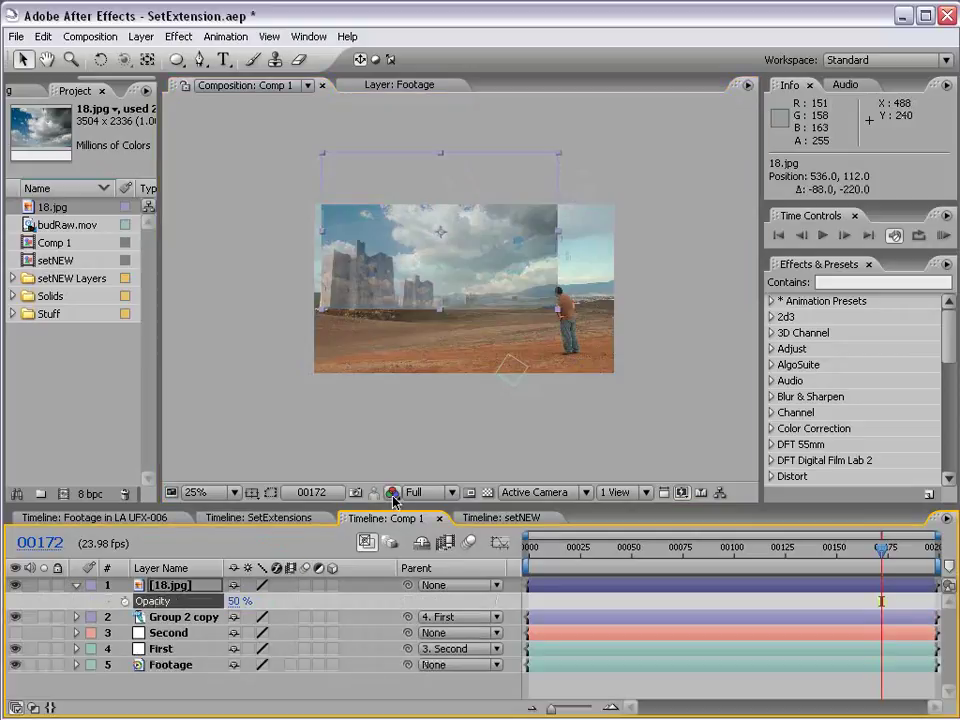
Enlarge the clouds to about 43%, raise them, and place them below Group 2 copy at 75% opacity
key(period)
drag(651, 334, 770, 415)
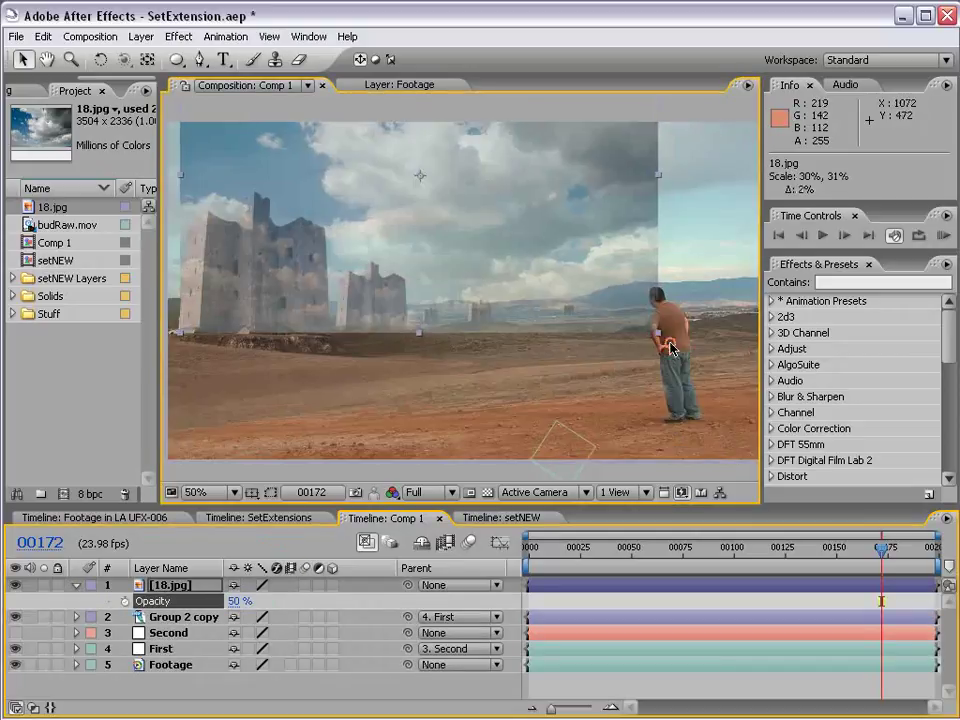
key(comma)
drag(445, 283, 461, 236)
drag(173, 591, 171, 636)
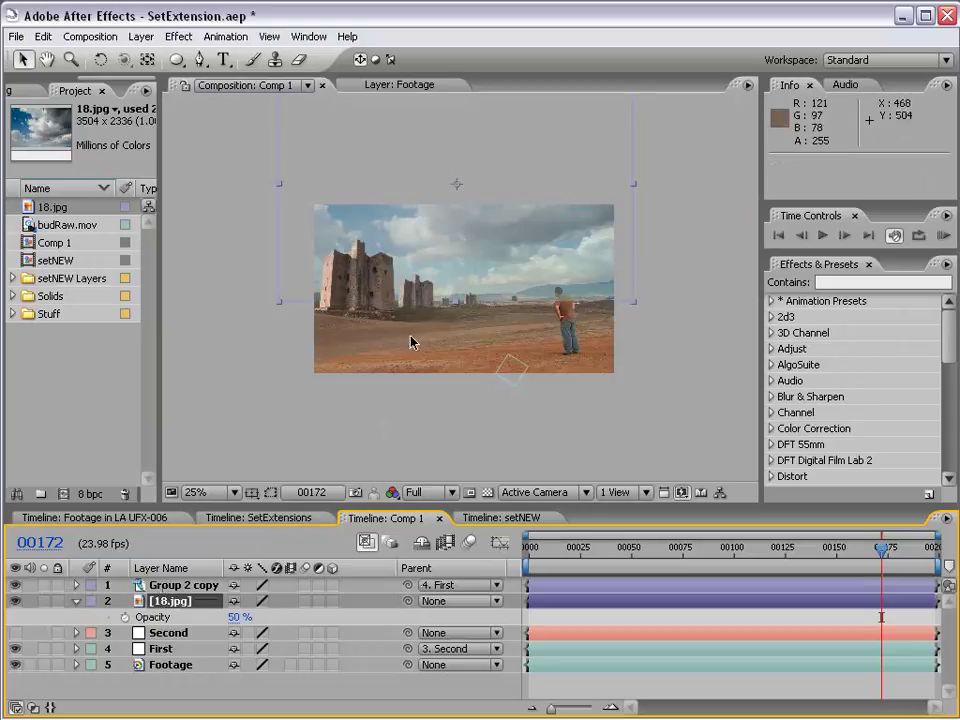
scroll(447, 310, up, 2)
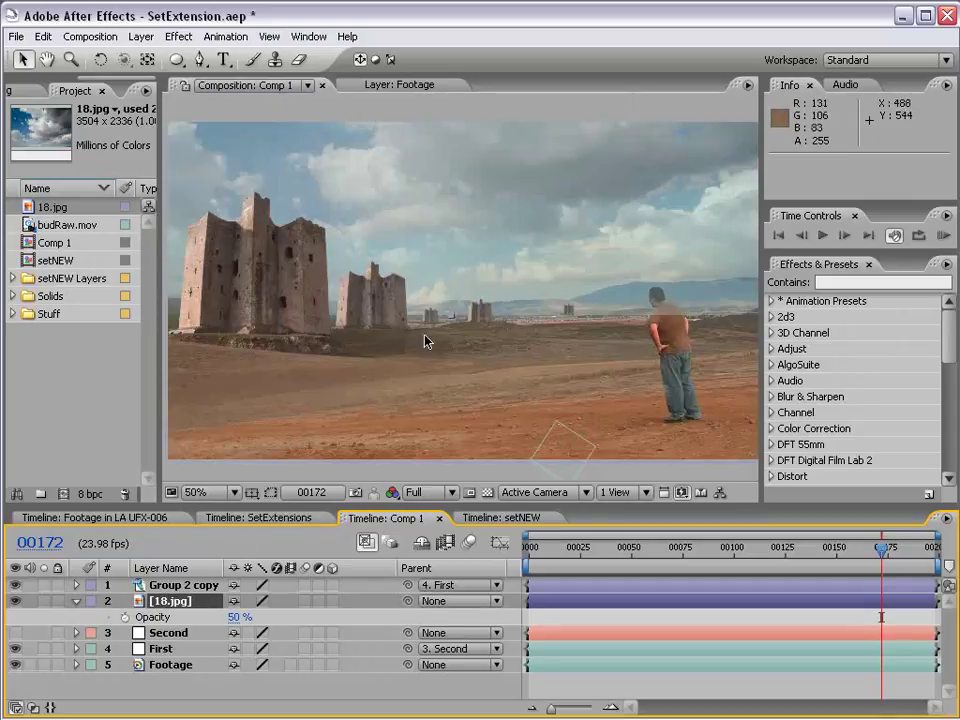
drag(236, 617, 258, 617)
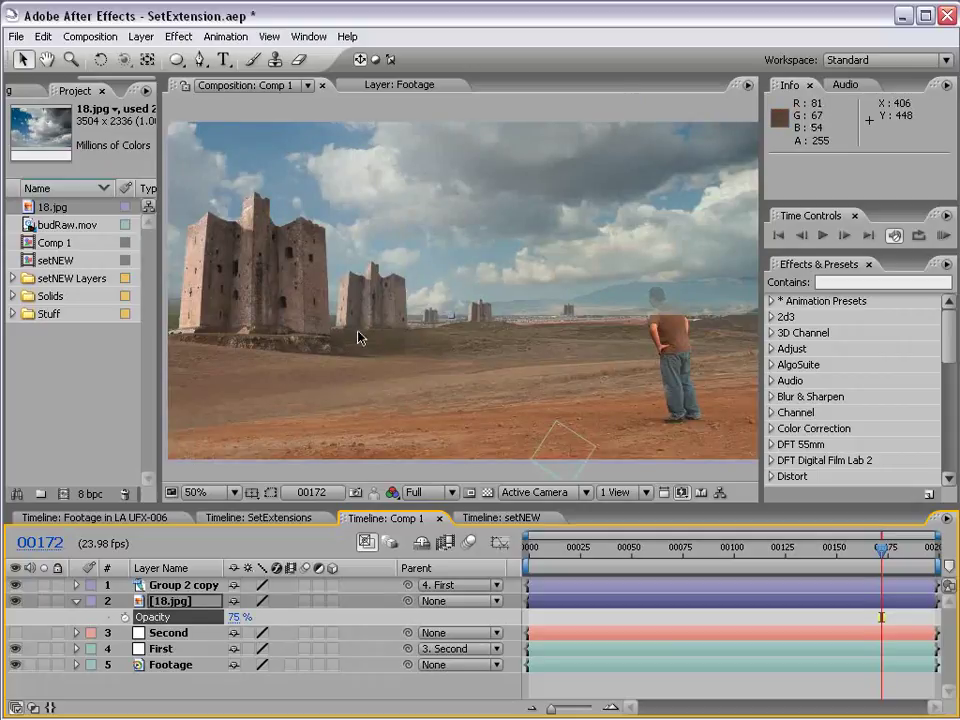
Parent the 18.jpg cloud layer to the First null and review earlier frames
mouse_move(881, 548)
mouse_down()
mouse_move(793, 552)
mouse_move(880, 565)
mouse_up()
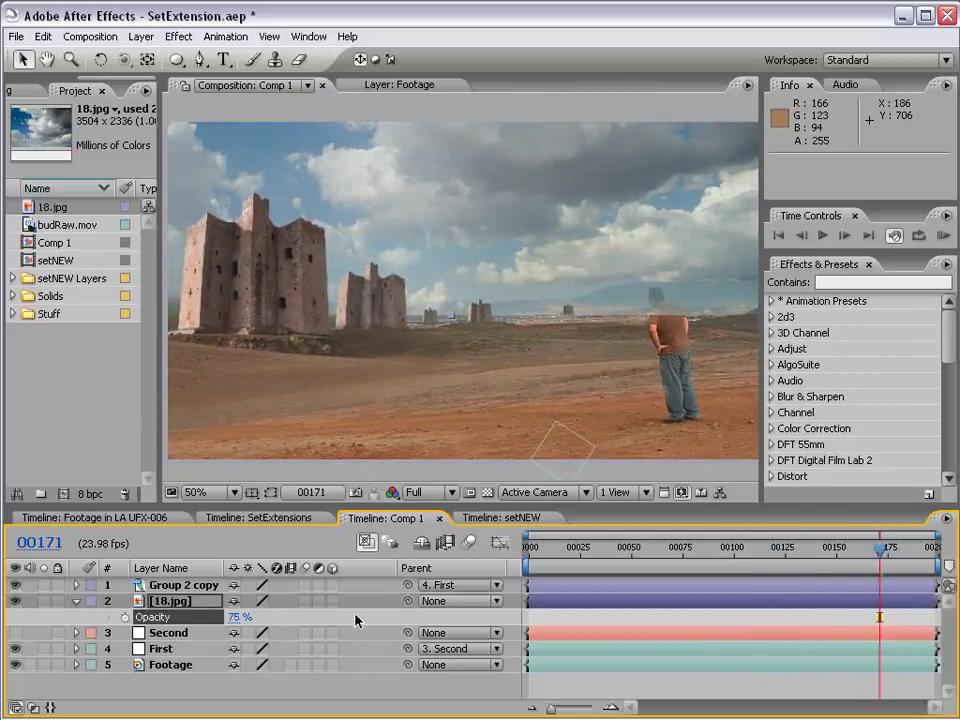
drag(407, 601, 165, 652)
click(873, 553)
drag(873, 553, 684, 553)
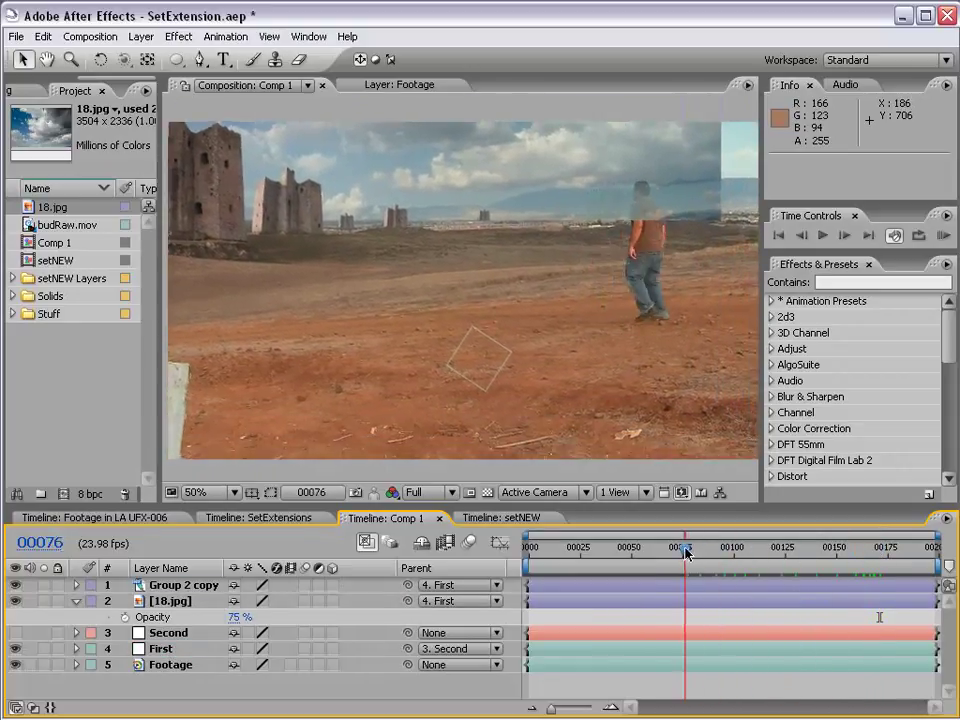
Draw a rectangular mask around the man on the 18.jpg layer
key(comma)
mouse_move(834, 553)
mouse_down()
mouse_move(658, 553)
mouse_move(739, 563)
mouse_move(688, 563)
mouse_up()
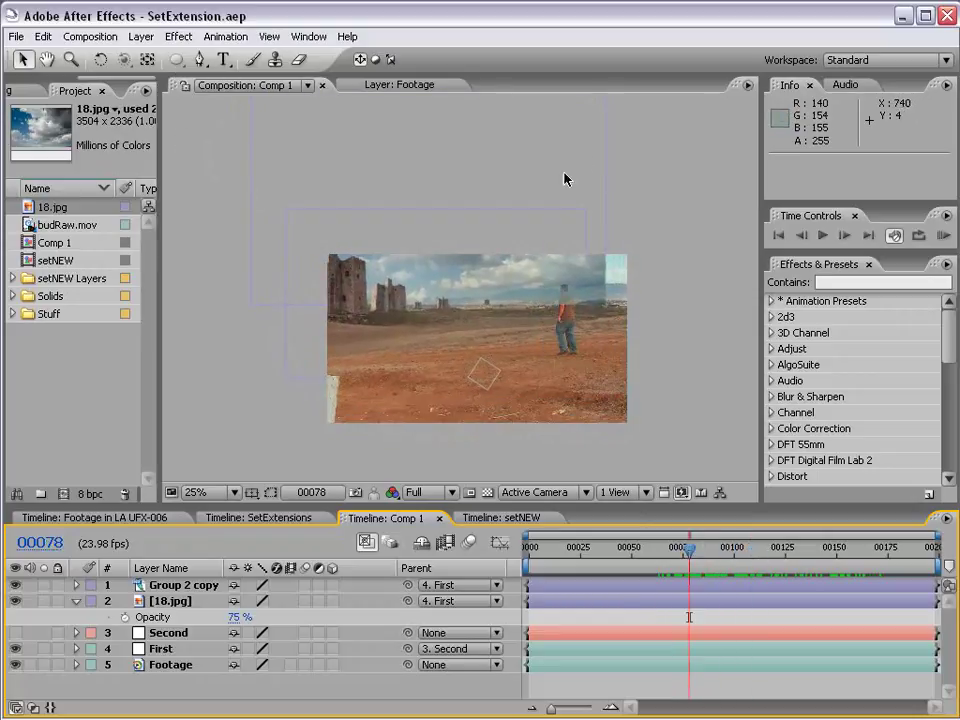
click(170, 601)
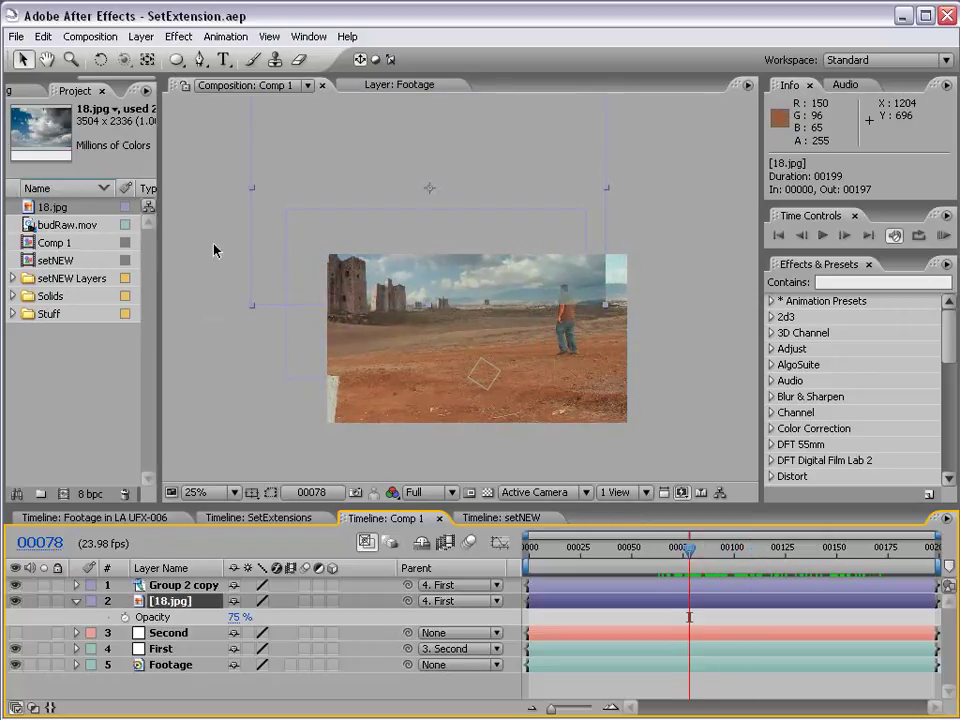
click(178, 61)
click(255, 60)
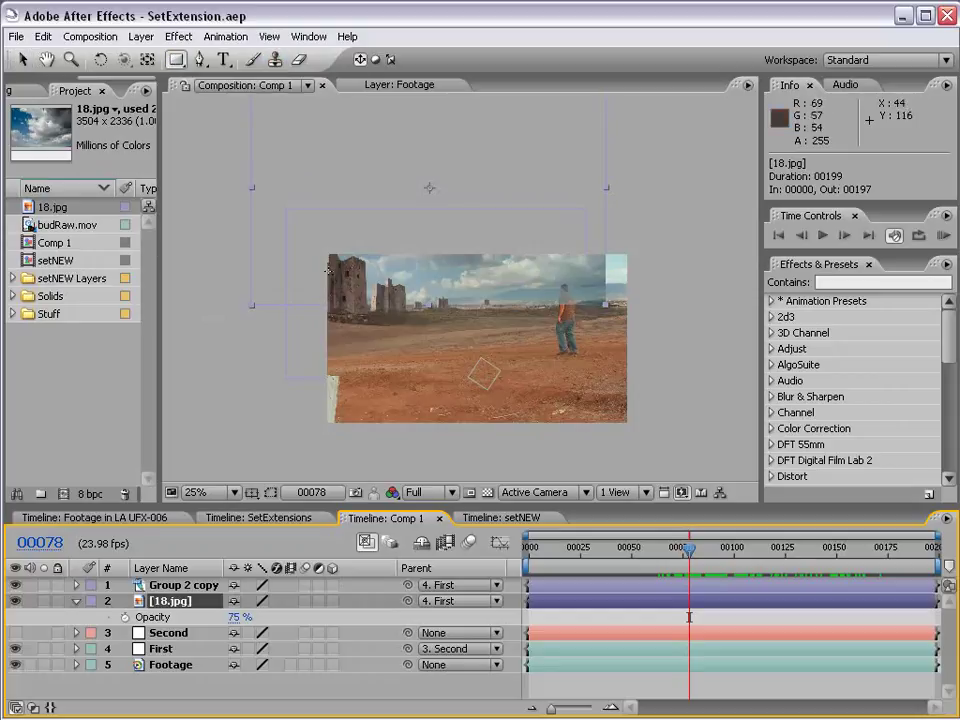
drag(615, 83, 577, 181)
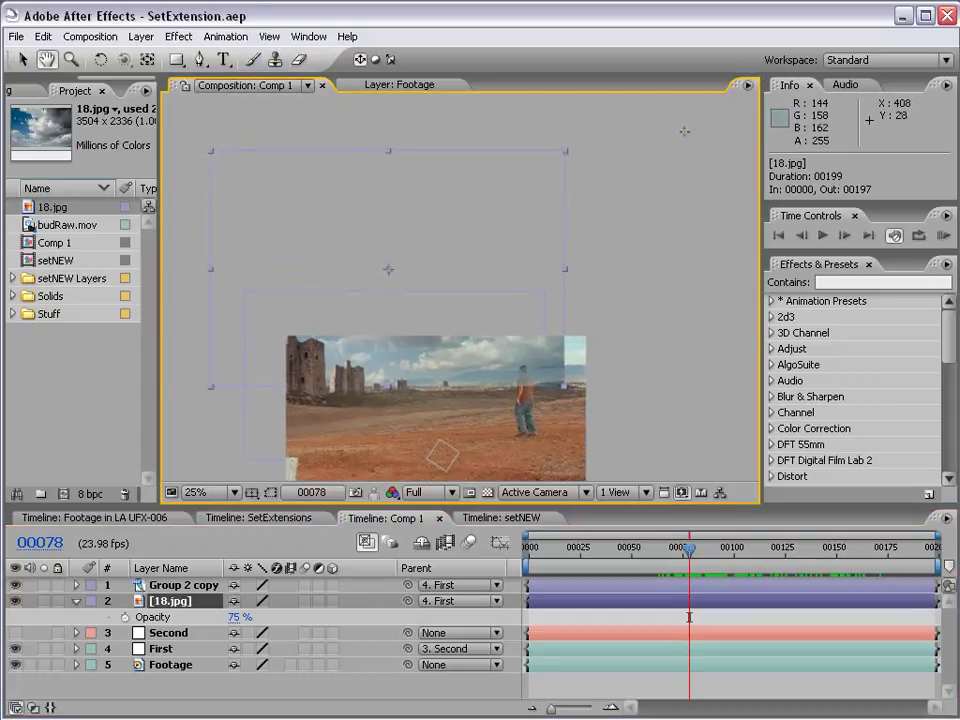
drag(684, 131, 499, 433)
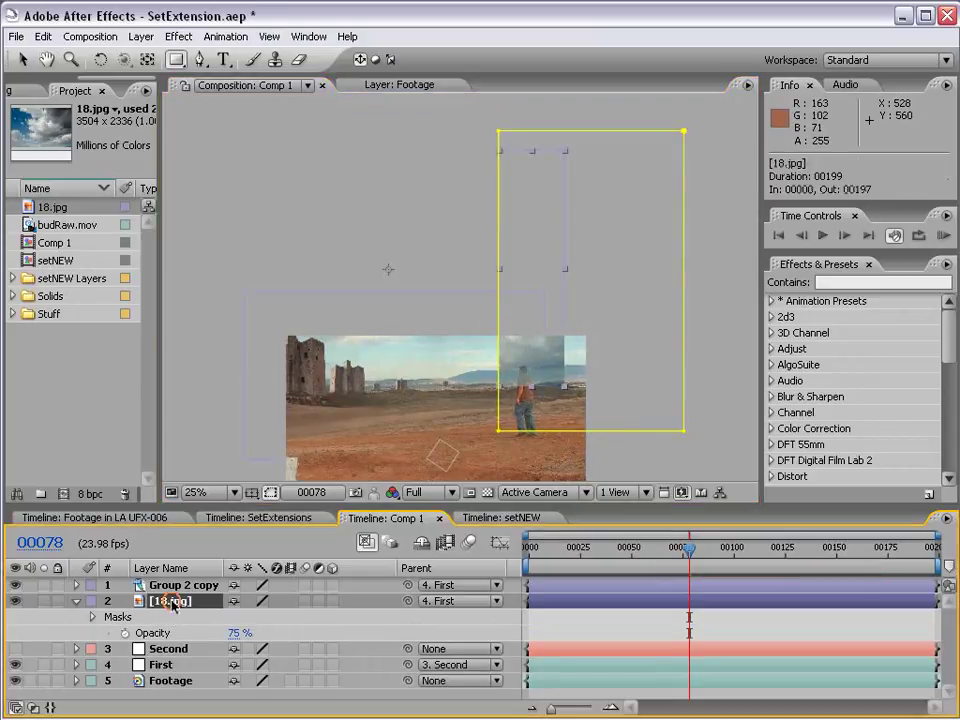
Set Mask 1's mode to Subtract
key(m)
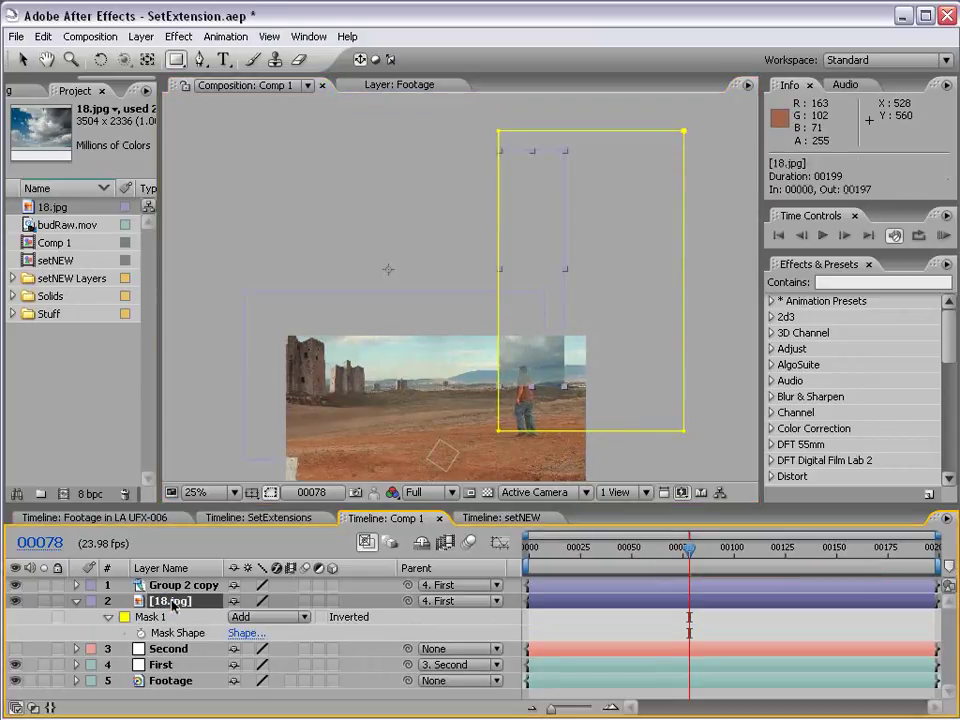
click(250, 617)
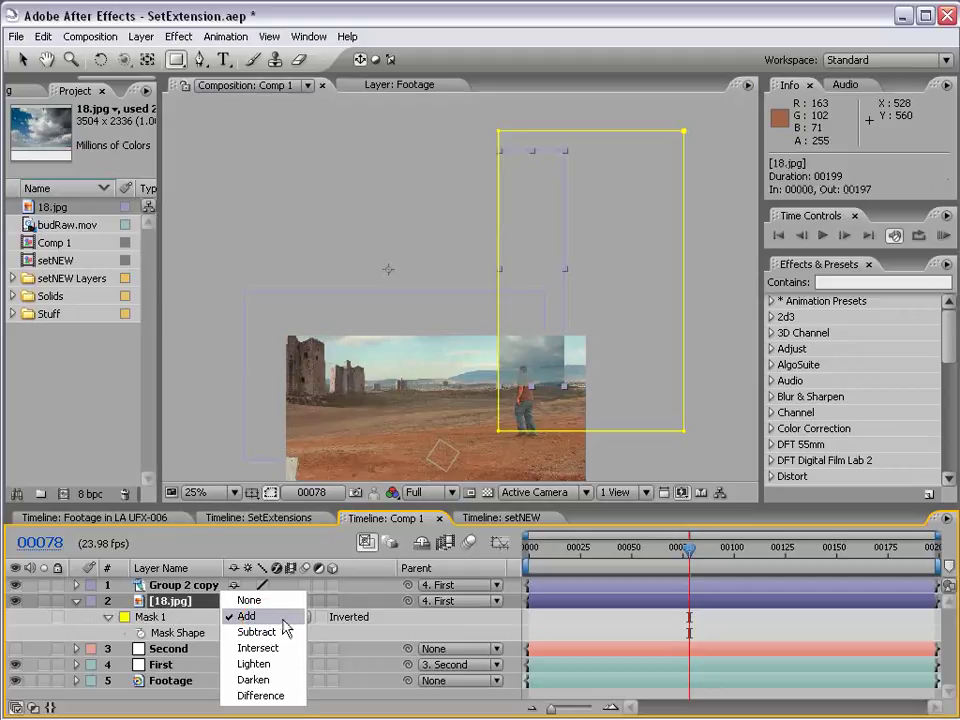
click(270, 632)
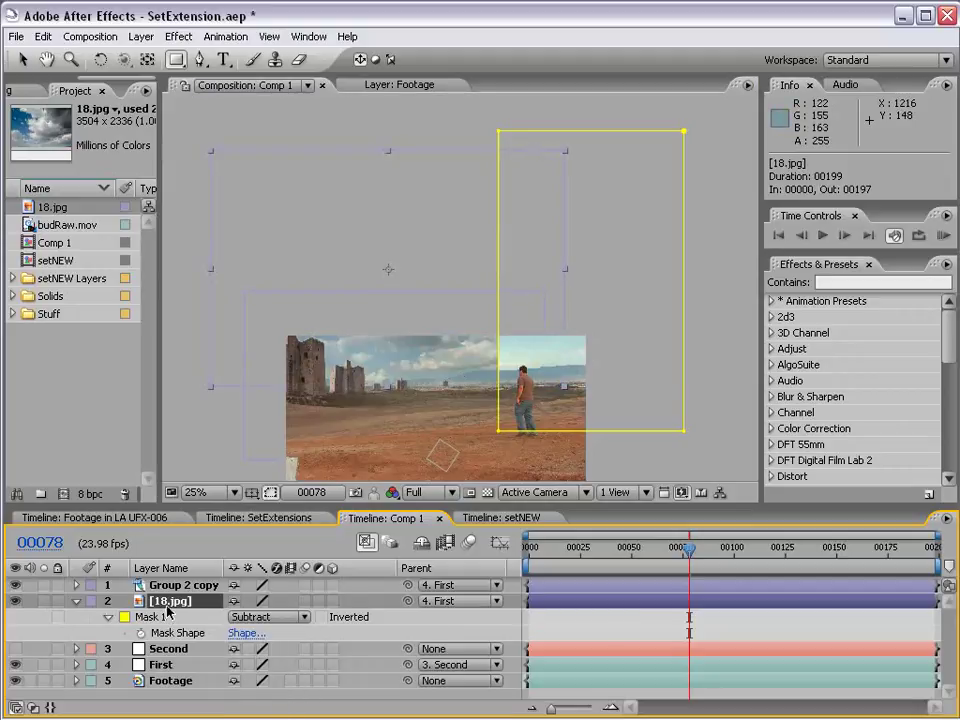
key(m)
key(m)
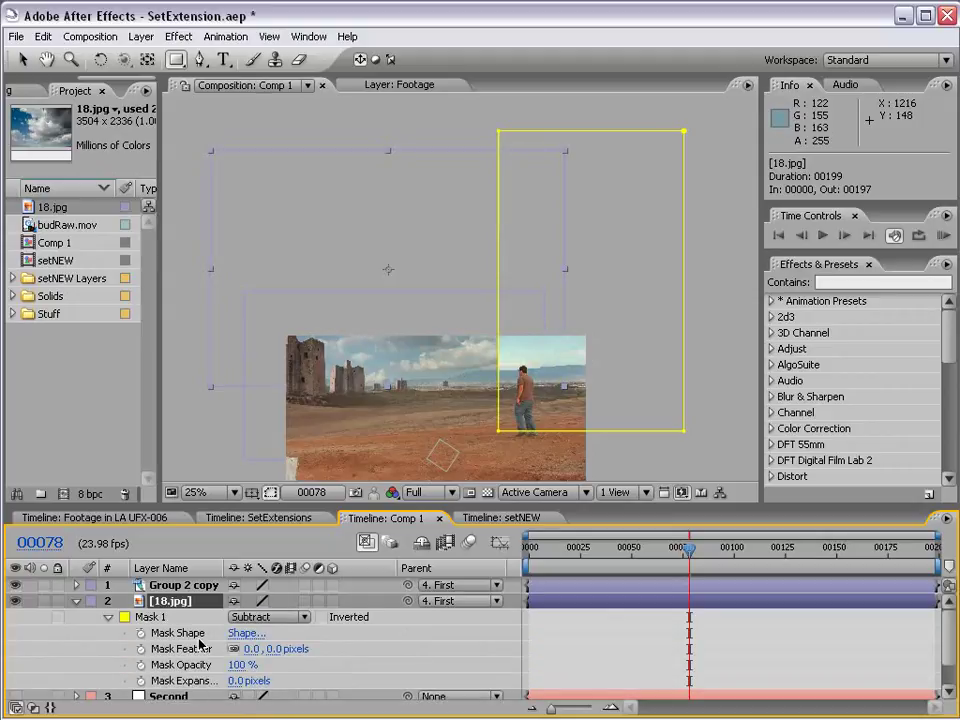
Feather Mask 1 to 780 pixels and preview a later frame
drag(221, 567, 241, 567)
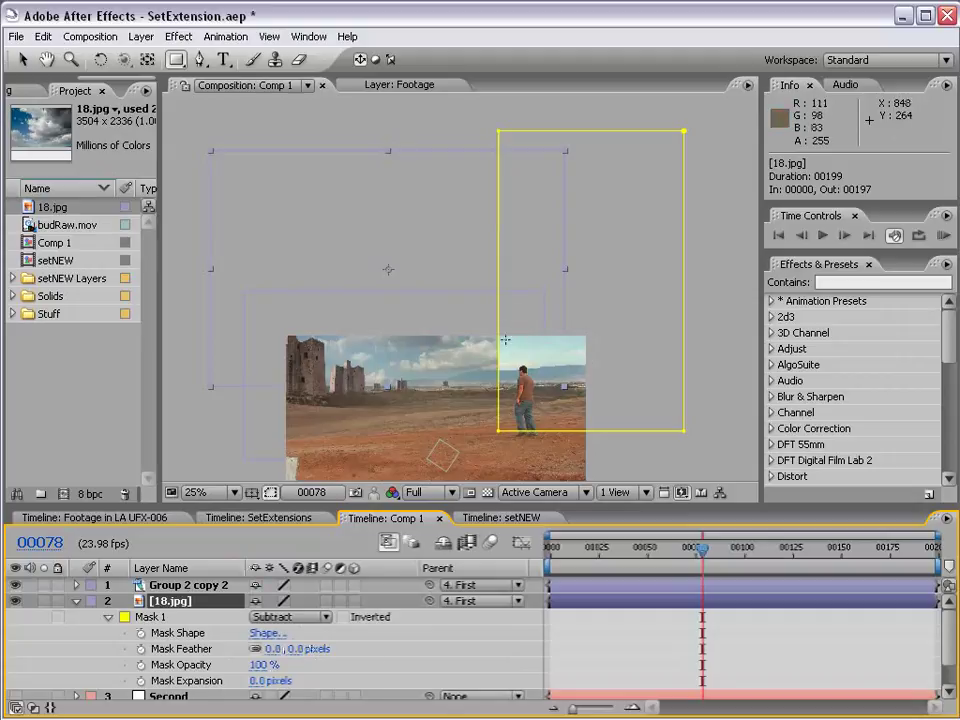
drag(272, 649, 470, 649)
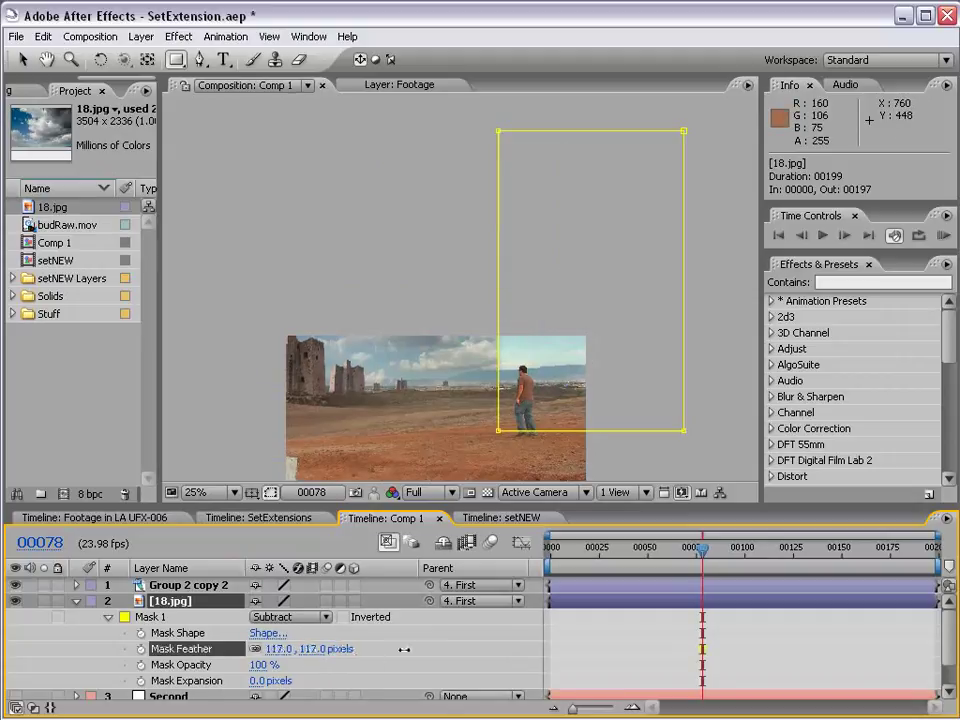
drag(396, 416, 439, 313)
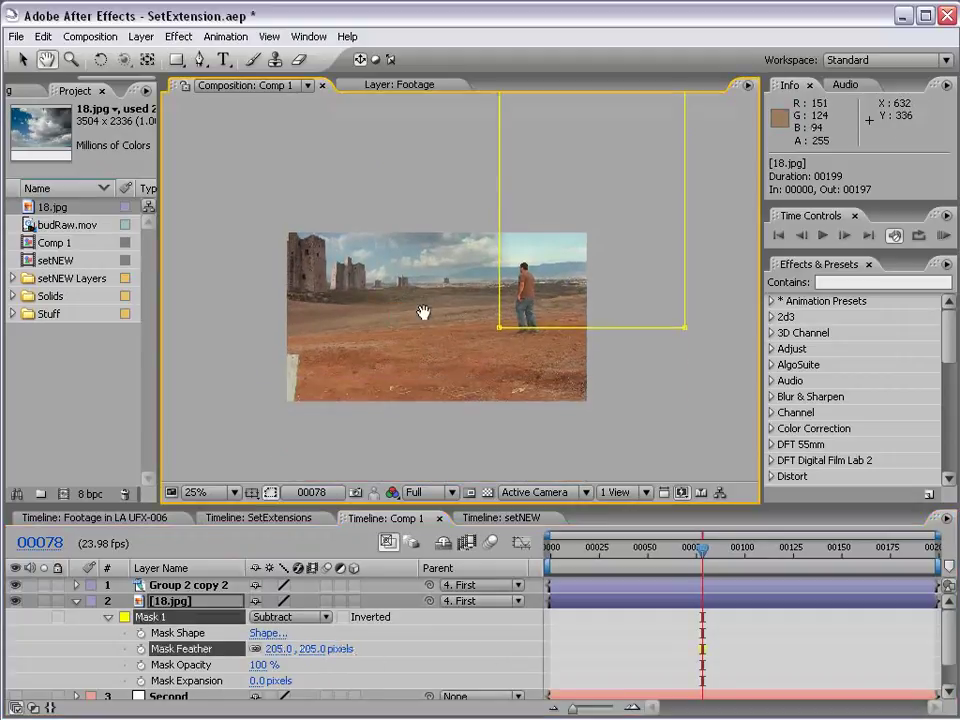
key(period)
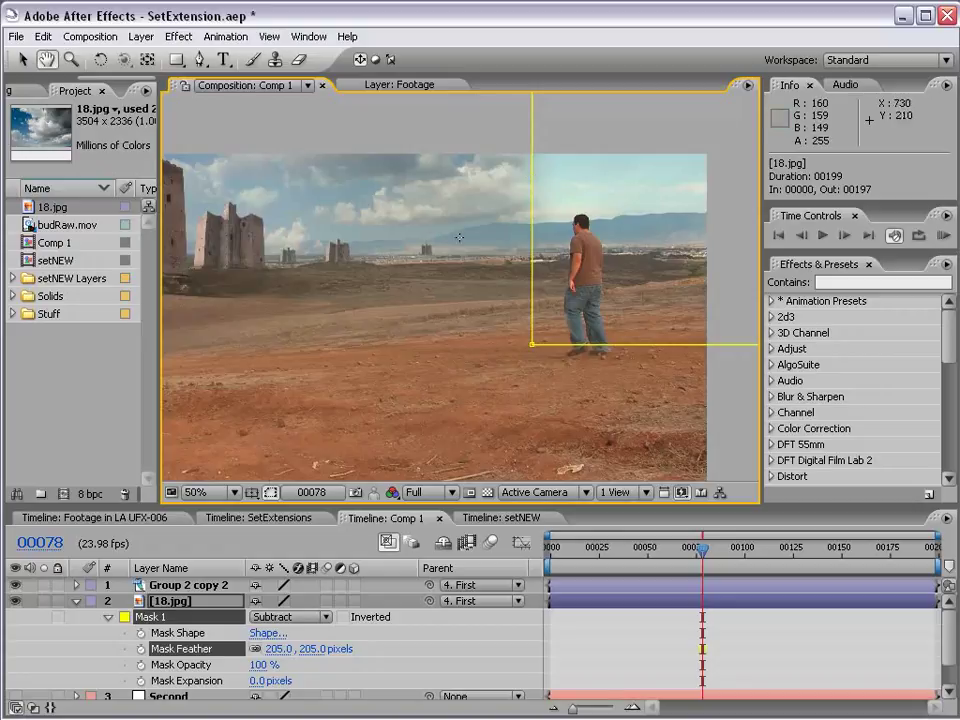
drag(320, 649, 746, 658)
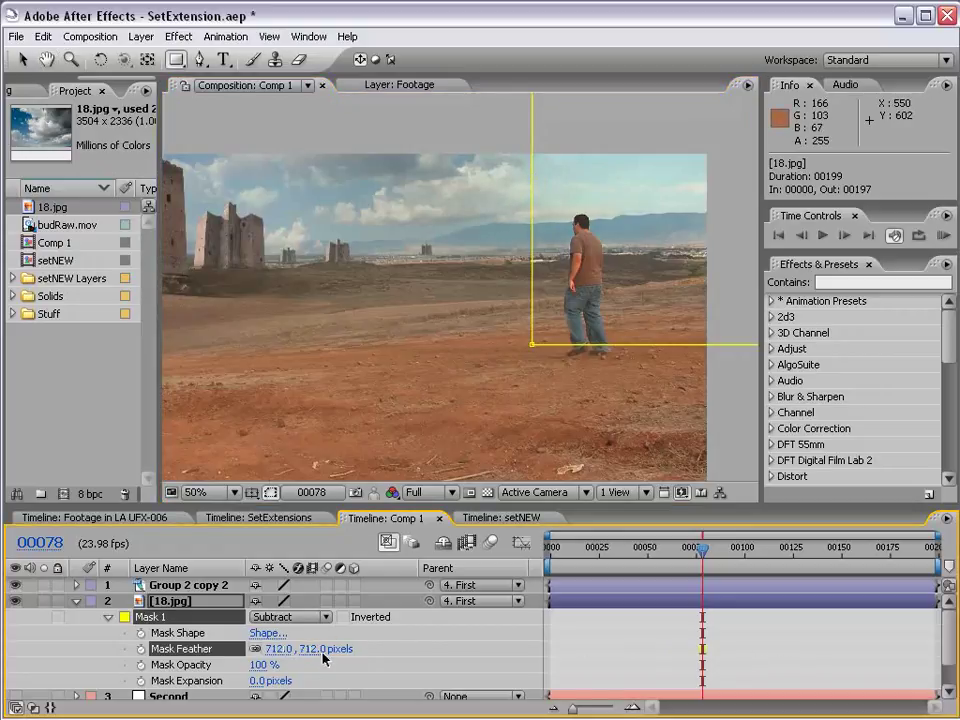
mouse_move(321, 649)
mouse_down()
mouse_move(388, 649)
mouse_move(320, 649)
mouse_up()
click(587, 628)
key(v)
key(comma)
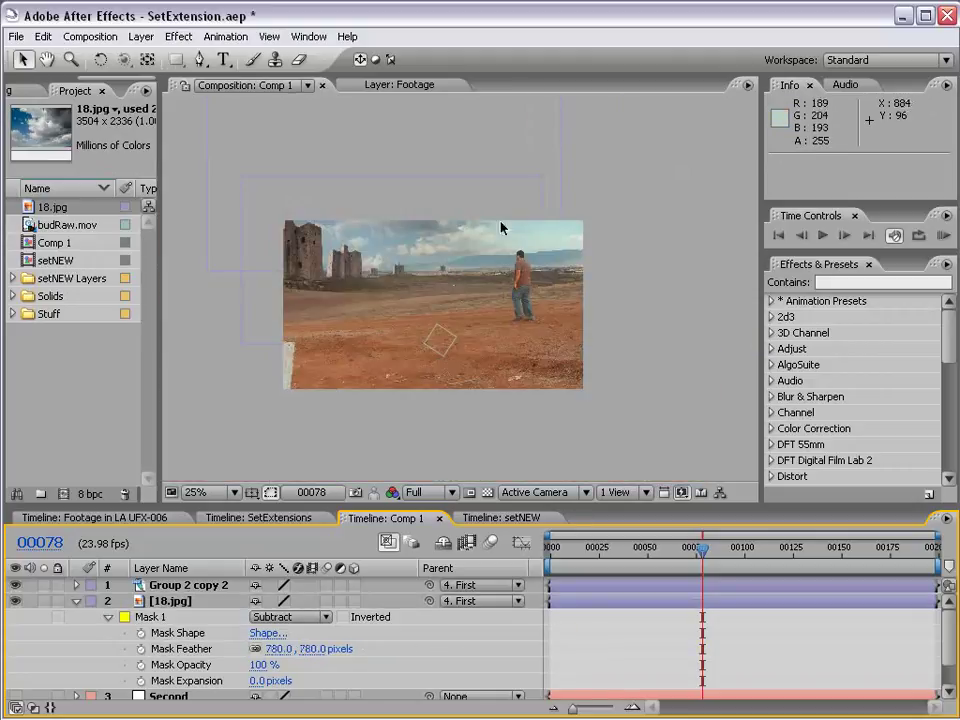
drag(478, 324, 543, 361)
mouse_move(703, 549)
mouse_down()
mouse_move(882, 557)
mouse_move(703, 549)
mouse_up()
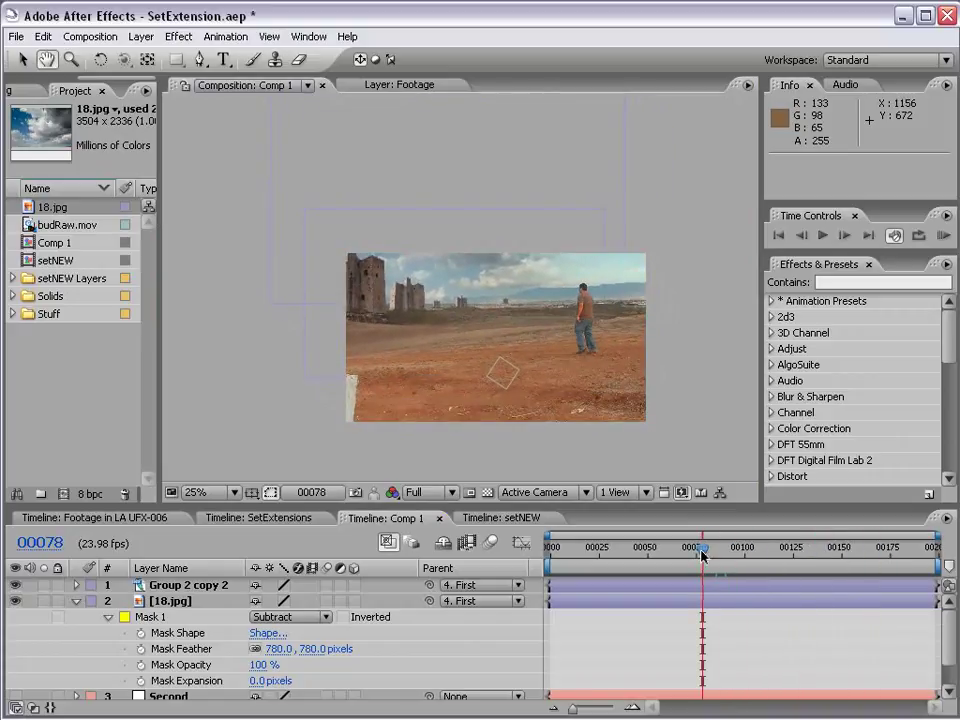
Draw a second large rectangular mask on 18.jpg across the lower part of the image
key(v)
click(583, 601)
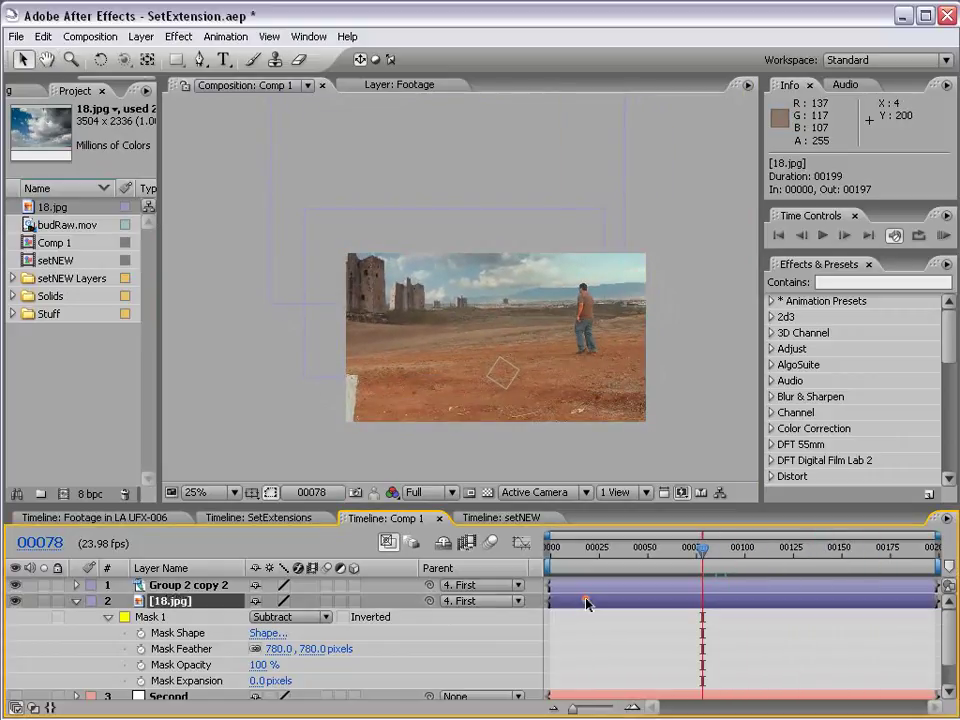
drag(178, 62, 168, 67)
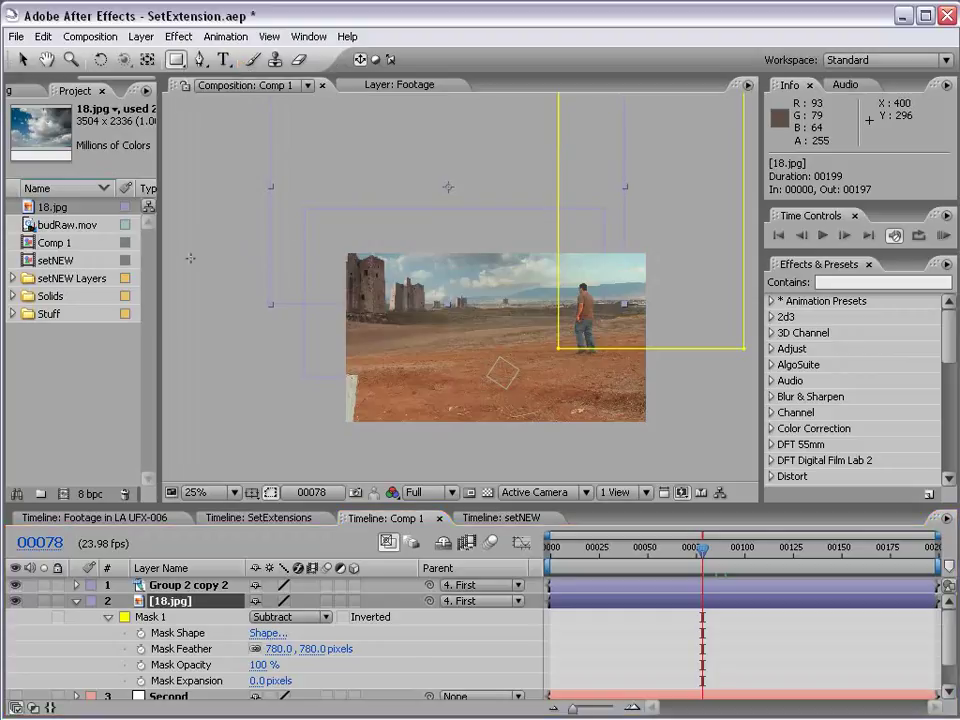
mouse_move(170, 273)
mouse_down()
mouse_move(800, 410)
mouse_move(729, 414)
mouse_up()
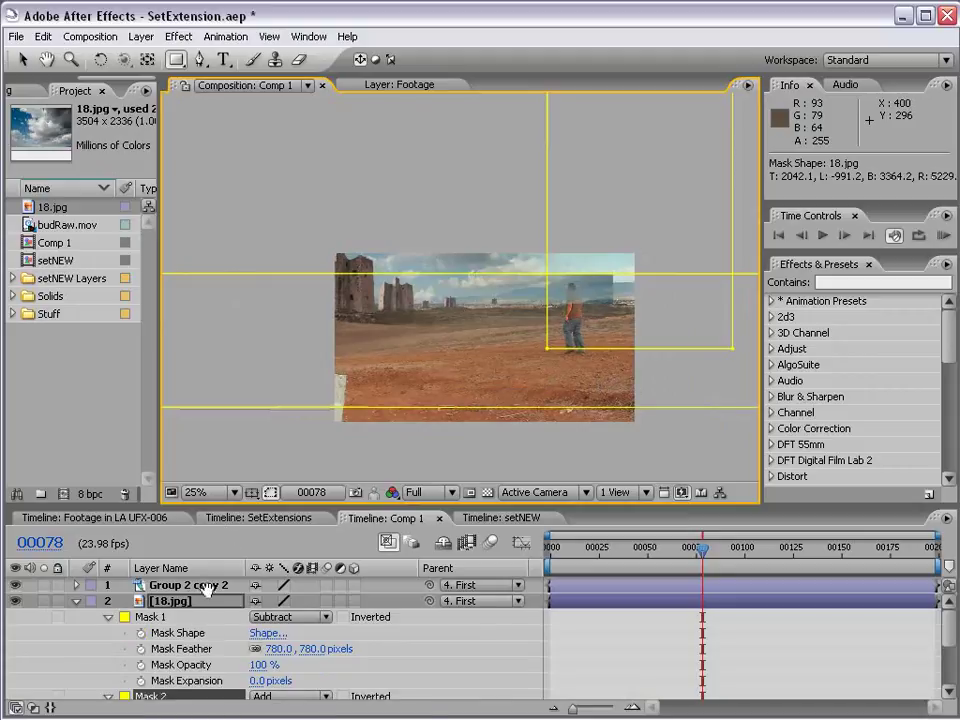
scroll(196, 618, down, 3)
scroll(203, 648, down, 1)
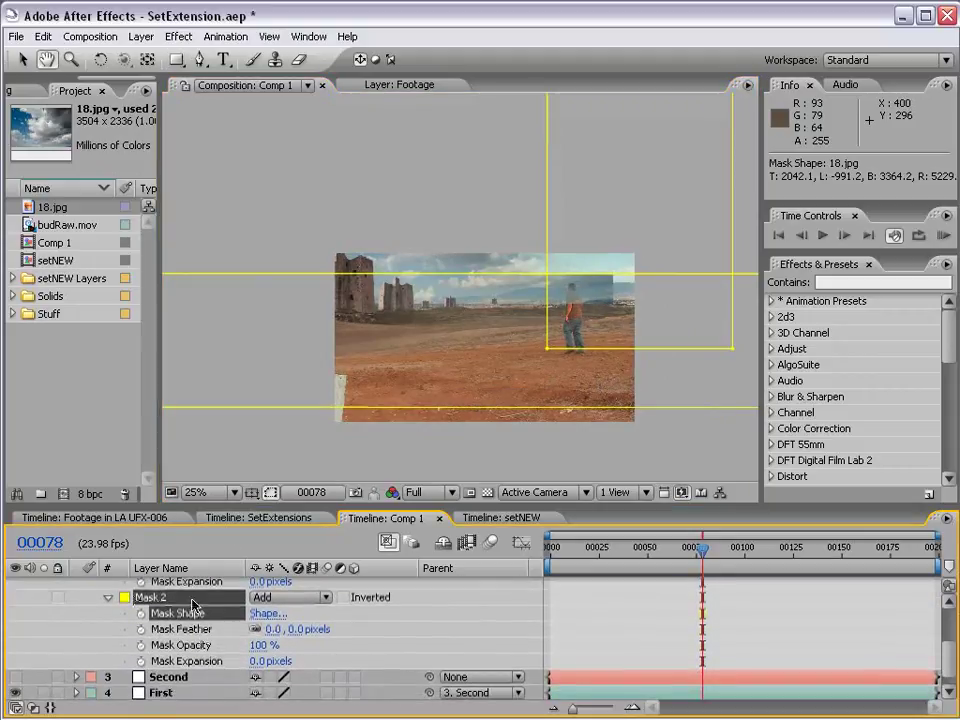
Set Mask 2 to Subtract with a 500-pixel feather and play through to the end
click(310, 597)
click(290, 615)
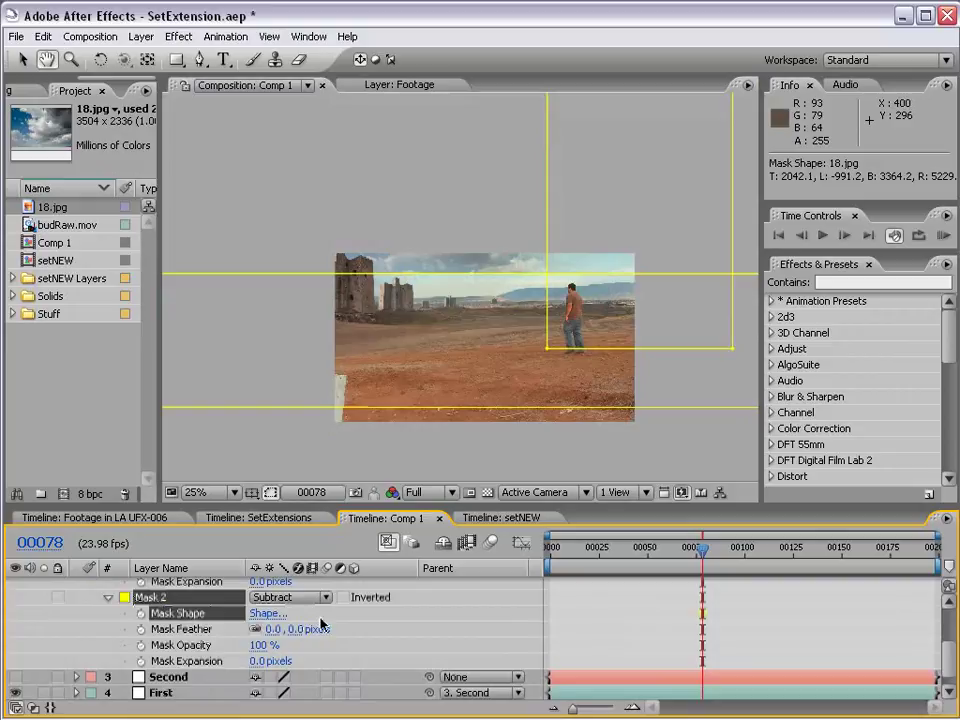
drag(300, 629, 353, 630)
click(628, 619)
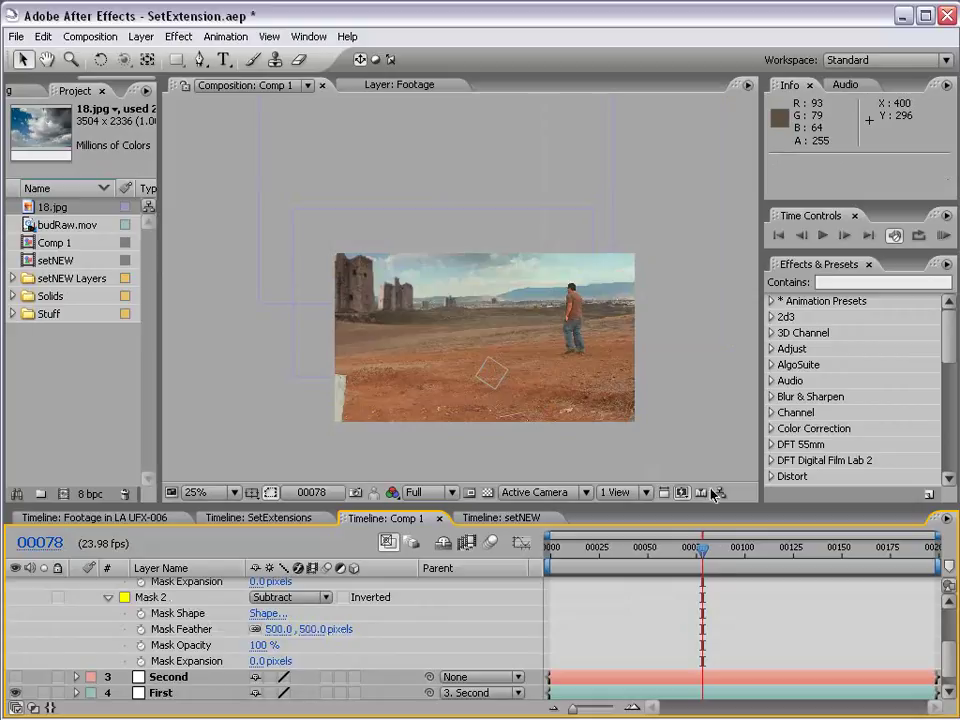
key(space)
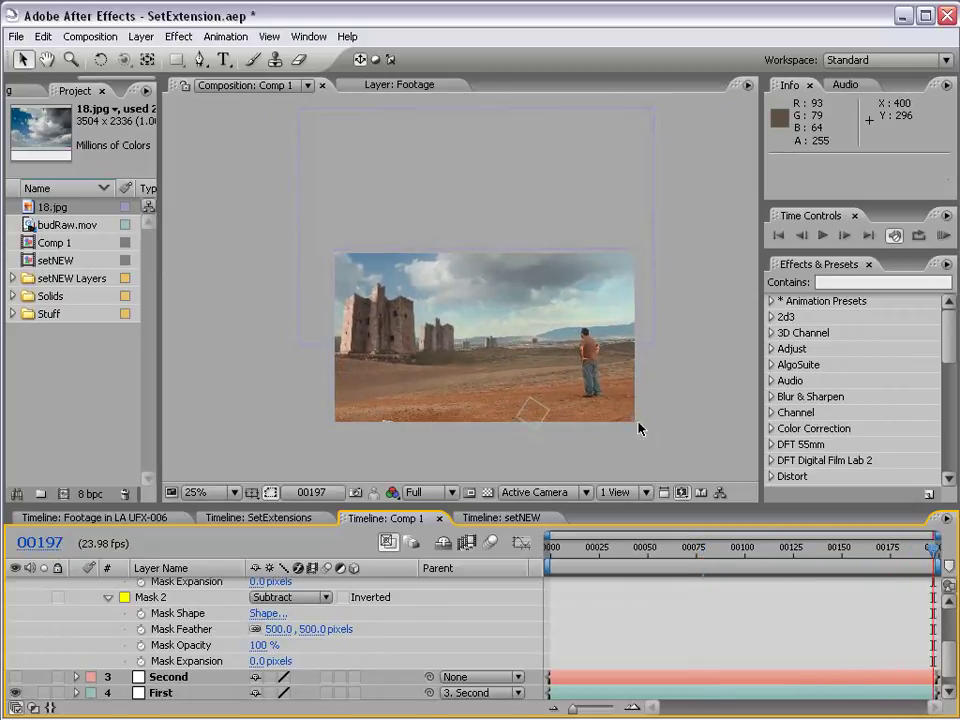
scroll(431, 373, up, 2)
mouse_move(430, 304)
mouse_down()
mouse_move(423, 283)
mouse_move(396, 279)
mouse_up()
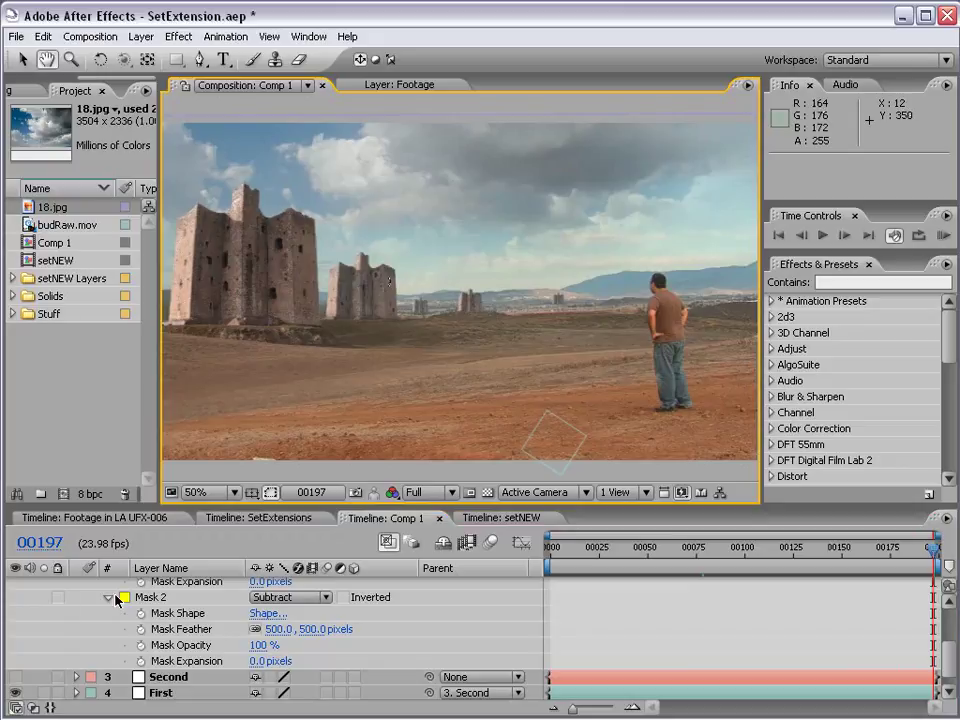
scroll(117, 600, up, 2)
scroll(117, 600, up, 2)
click(77, 601)
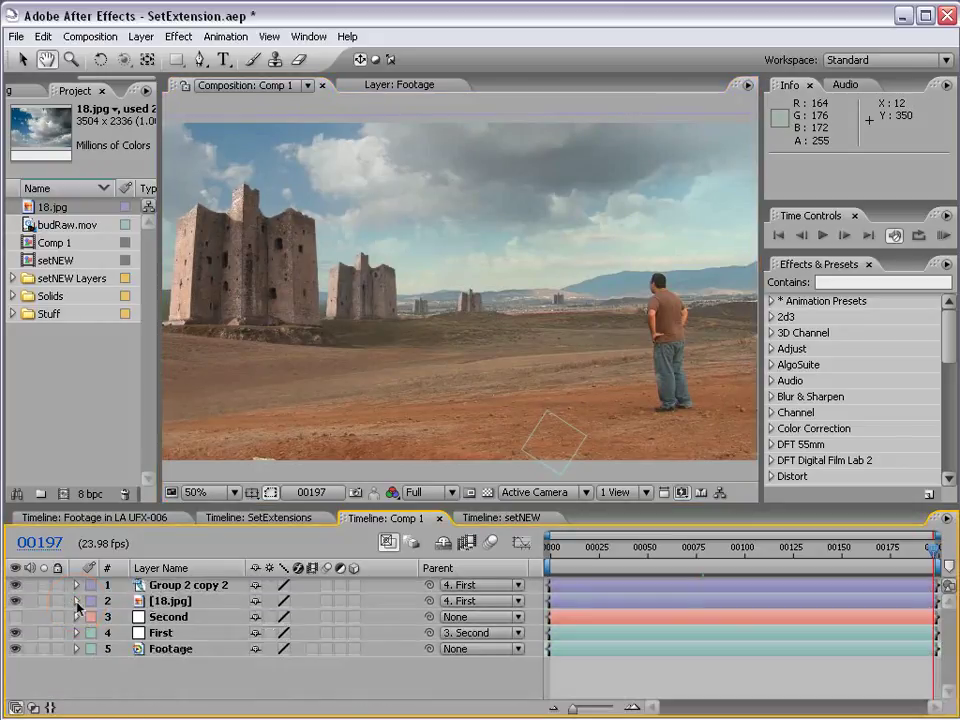
key(v)
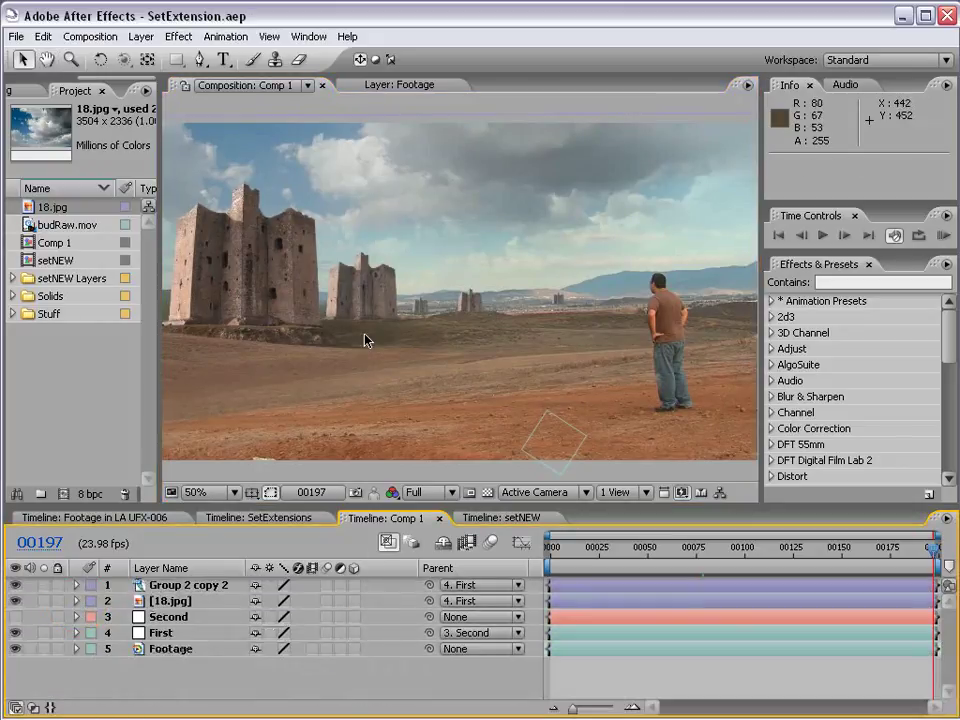
drag(158, 338, 112, 337)
click(903, 562)
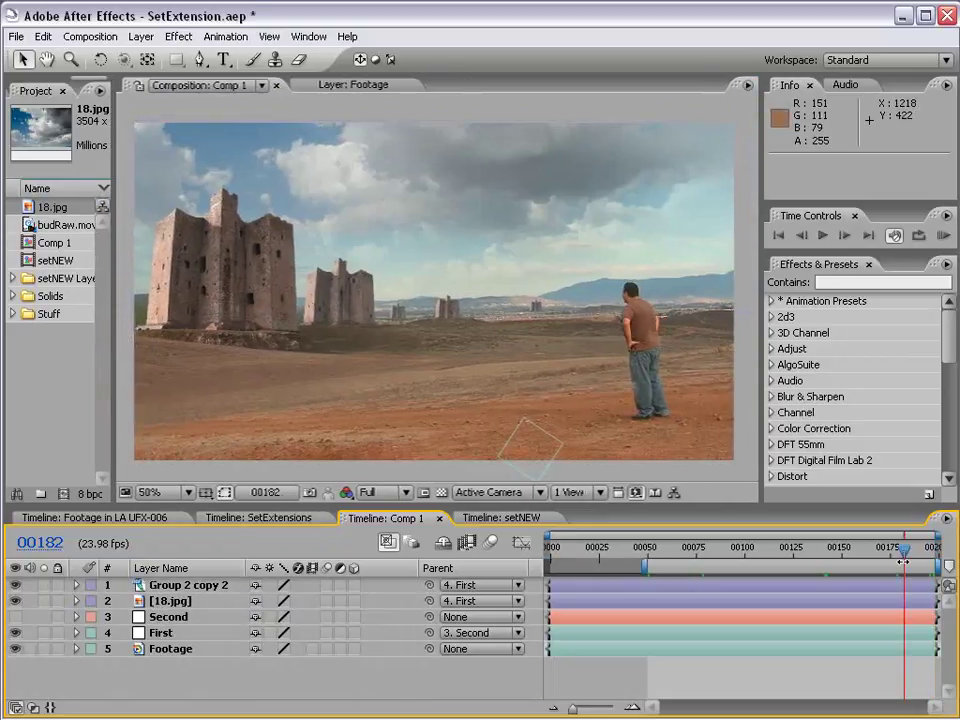
click(688, 549)
mouse_move(688, 549)
mouse_down()
mouse_move(688, 567)
mouse_move(930, 573)
mouse_move(859, 570)
mouse_move(873, 569)
mouse_up()
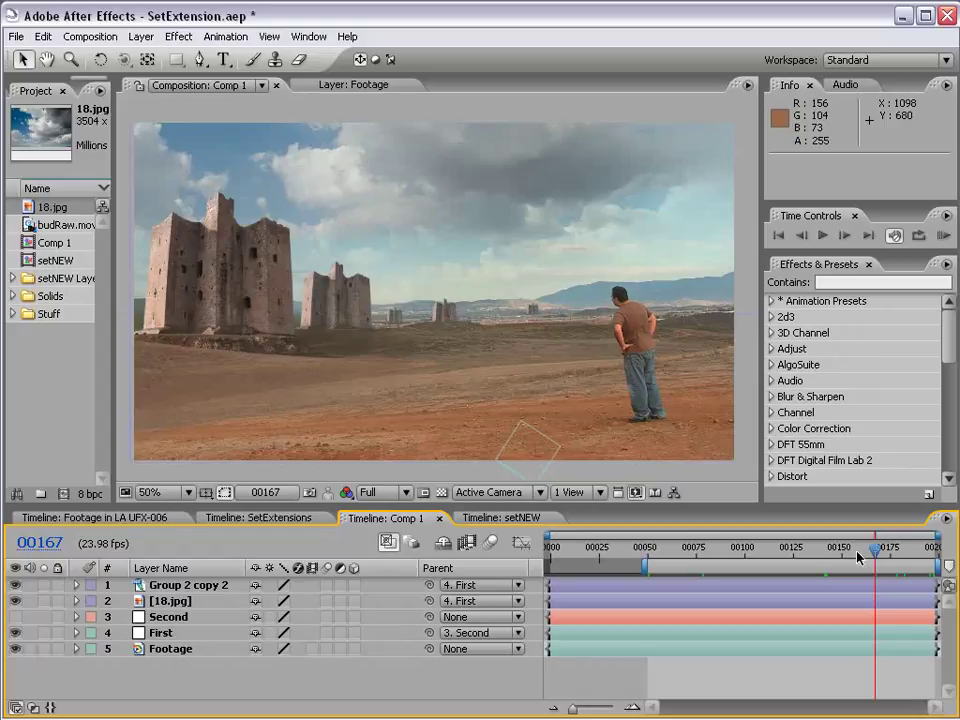
mouse_move(875, 550)
mouse_down()
mouse_move(916, 557)
mouse_move(884, 557)
mouse_up()
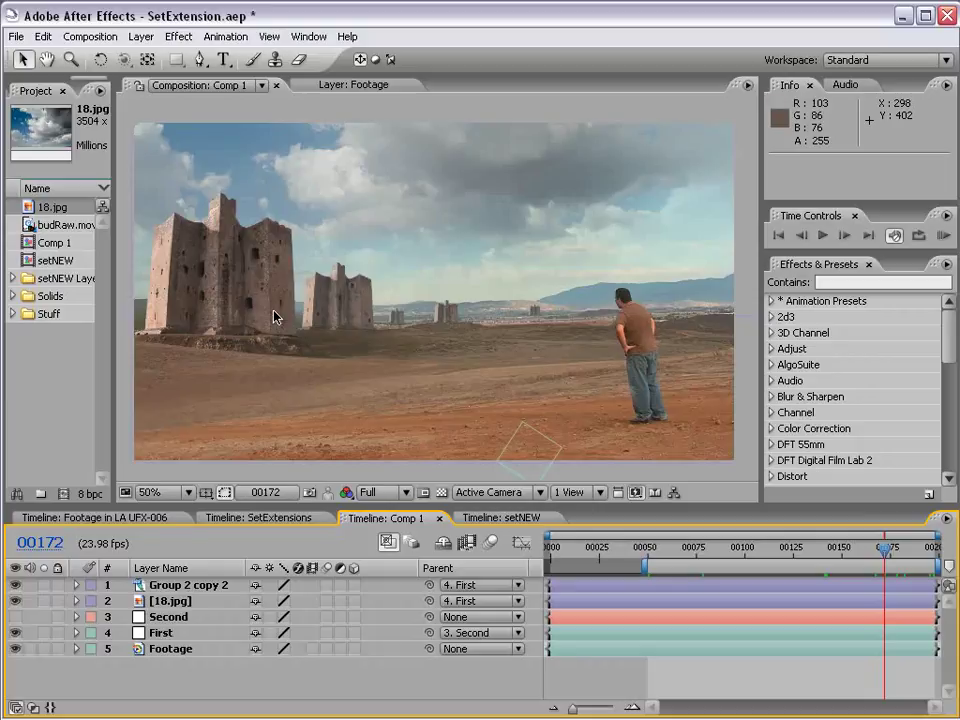
click(860, 561)
key(Page_Up)
mouse_move(860, 561)
mouse_down()
mouse_move(810, 561)
mouse_move(869, 558)
mouse_up()
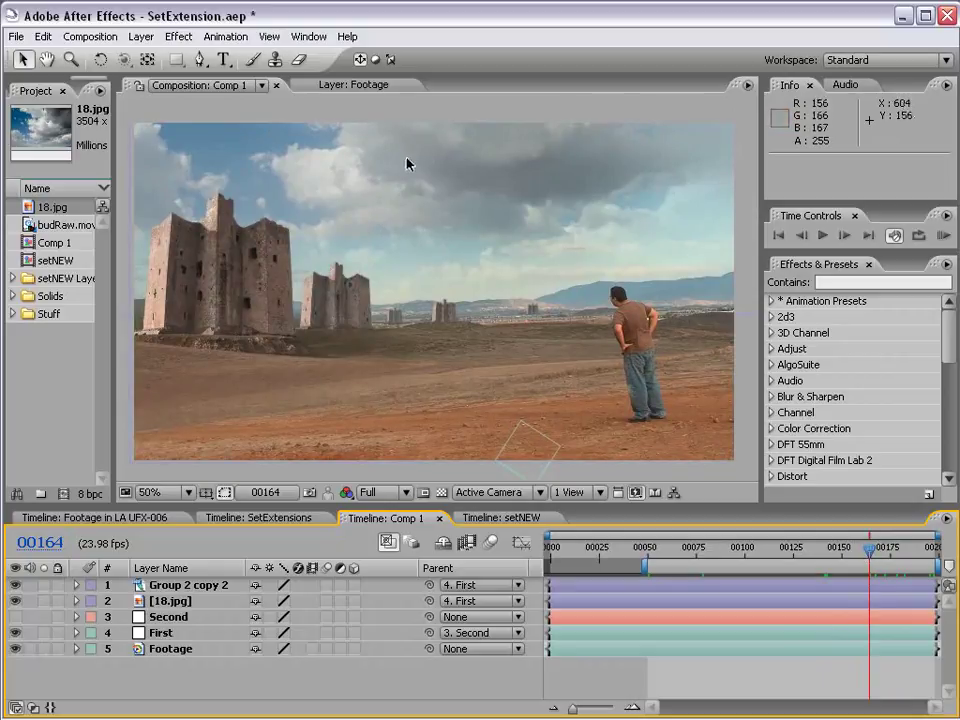
click(862, 561)
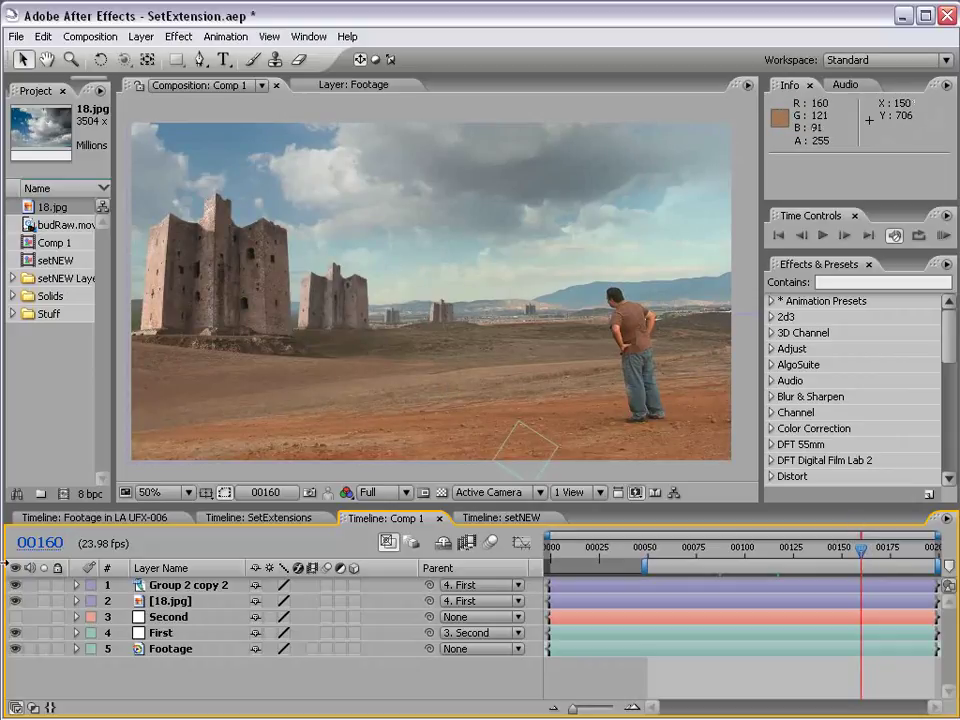
click(15, 585)
click(15, 585)
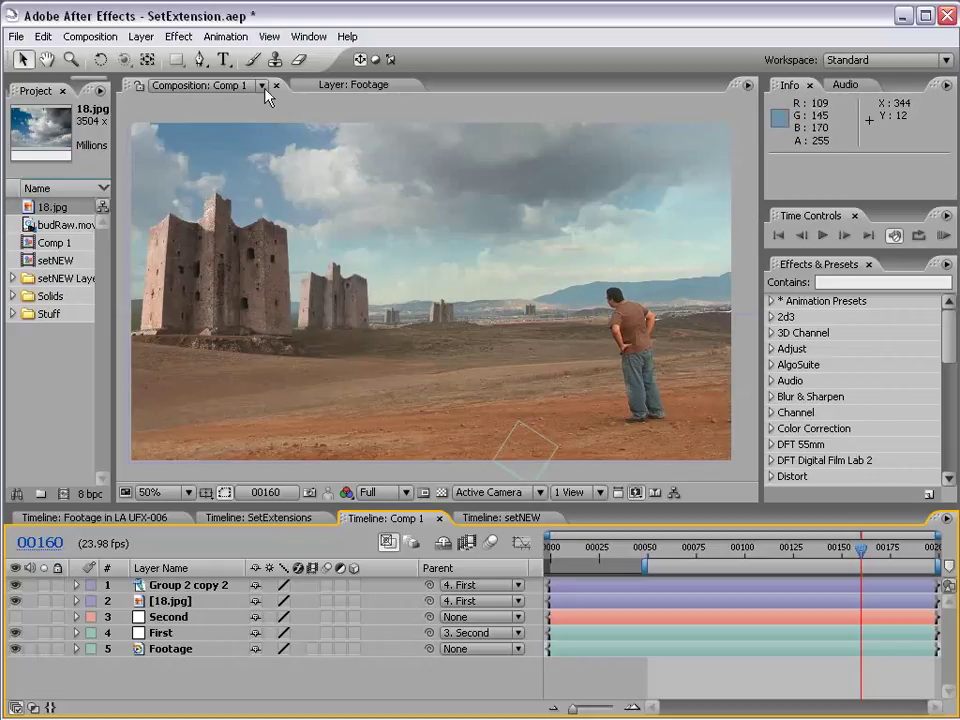
Add an adjustment layer with Curves, pulling the curve's midpoint down to darken the image
click(141, 36)
mouse_move(152, 56)
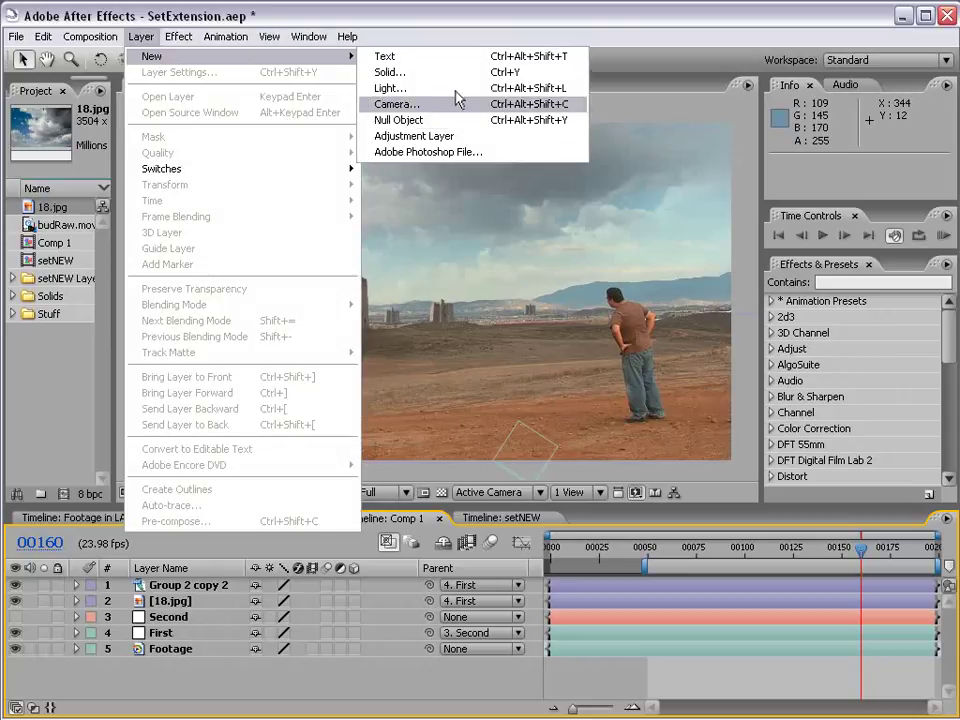
click(457, 137)
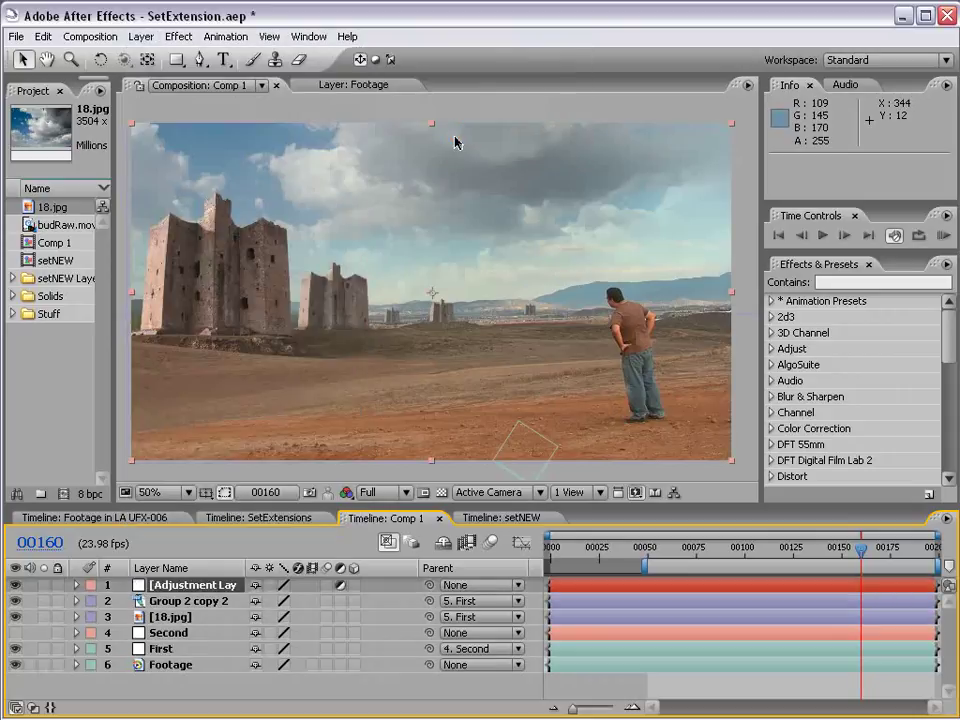
click(177, 37)
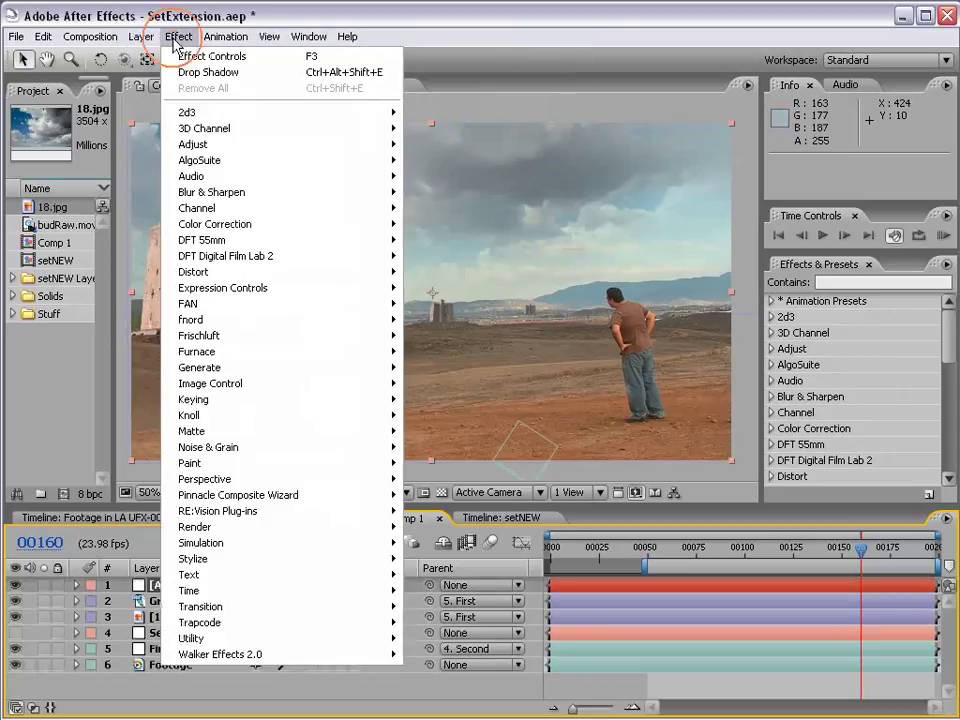
mouse_move(215, 224)
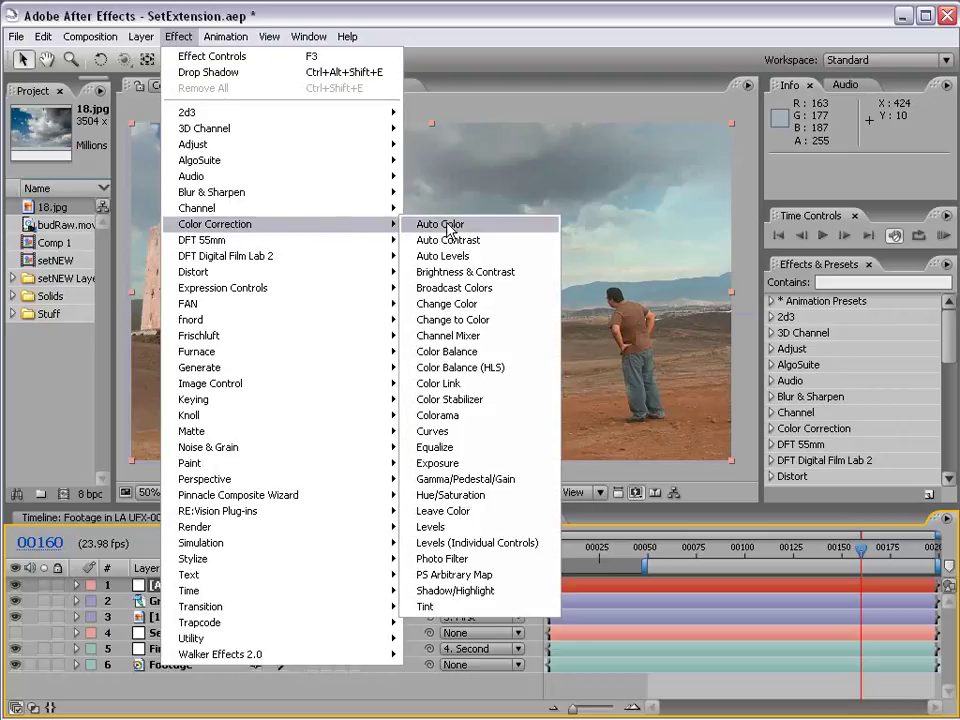
click(452, 440)
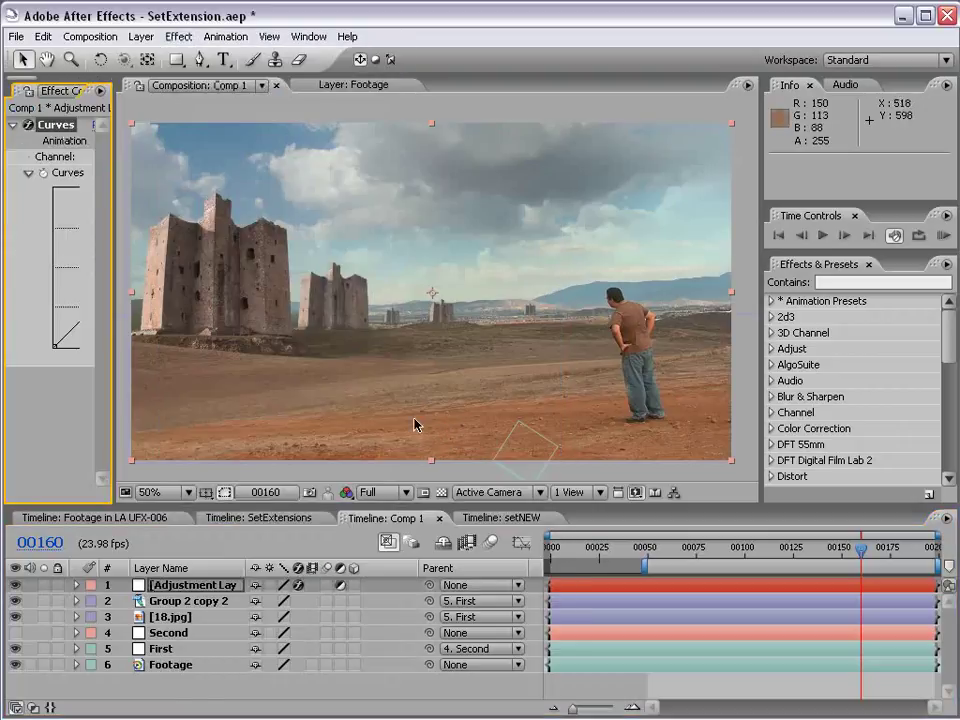
drag(111, 199, 291, 205)
click(143, 281)
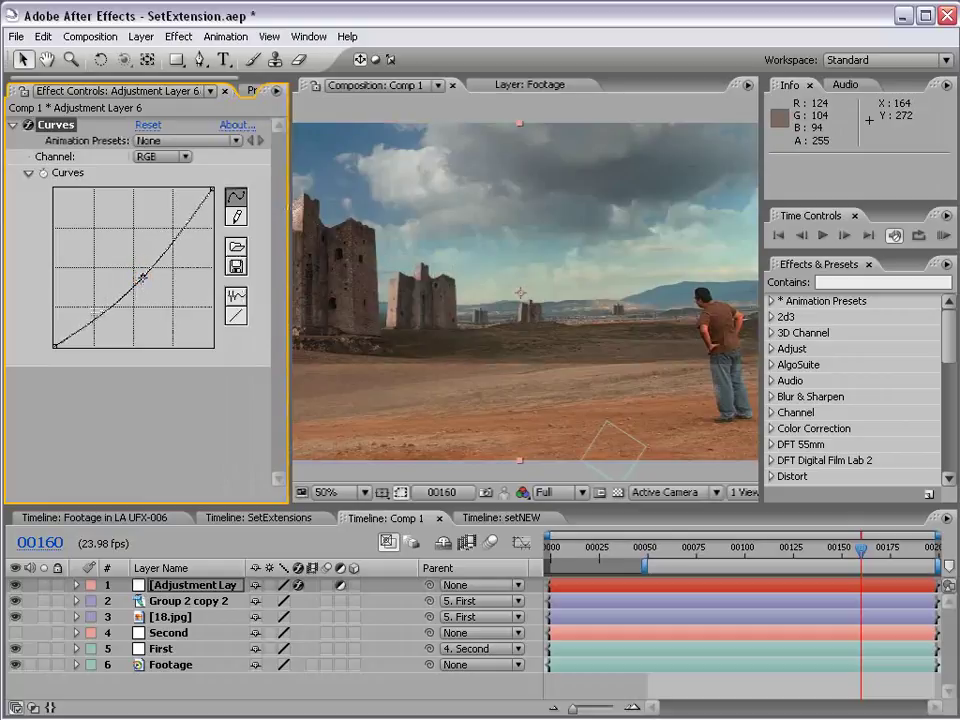
drag(146, 280, 155, 283)
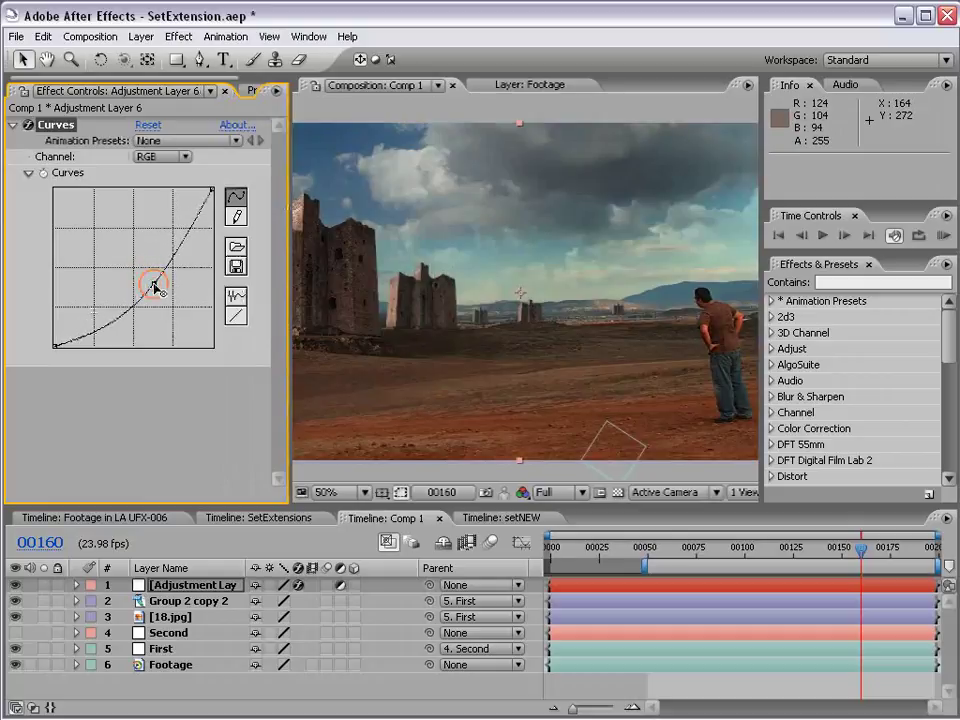
drag(289, 280, 178, 281)
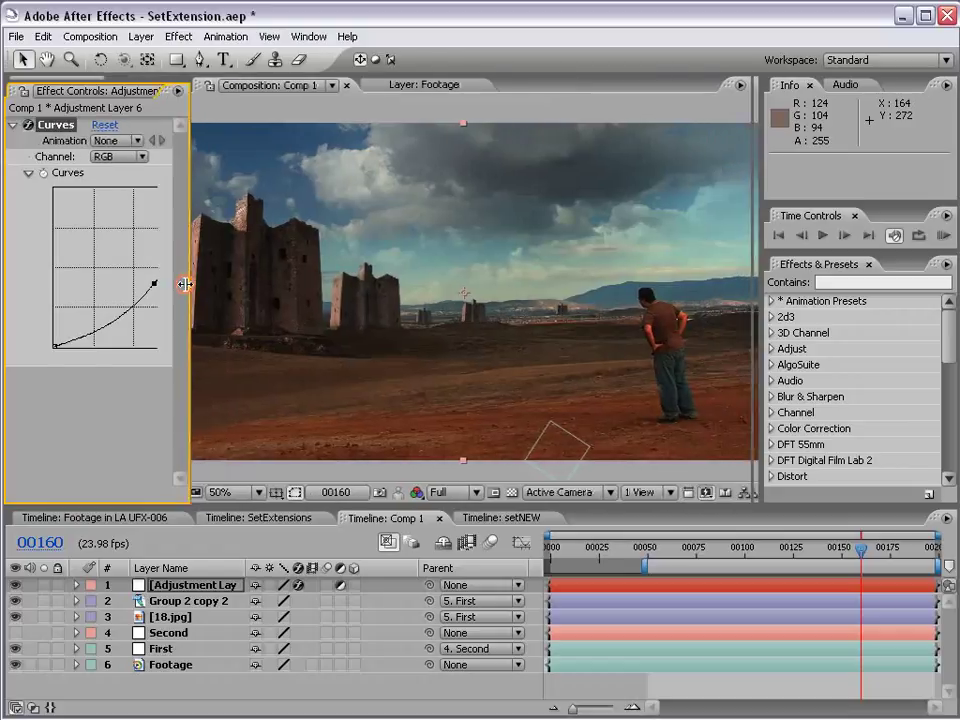
Add an oval mask fitted to the adjustment layer and set the preview to half resolution
click(176, 60)
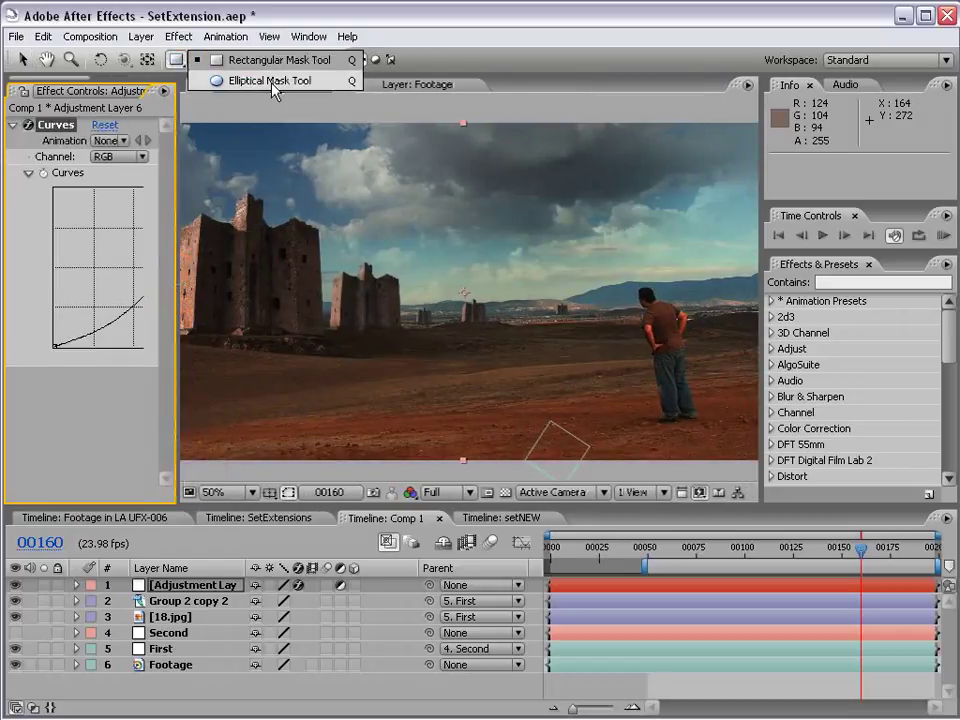
click(210, 79)
double_click(176, 60)
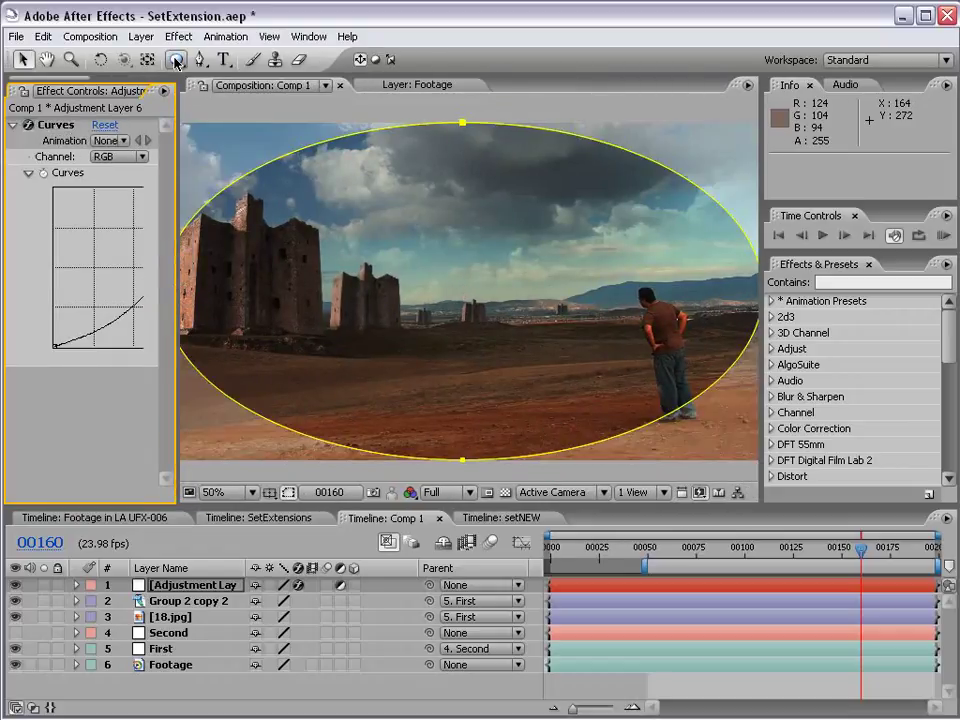
click(22, 60)
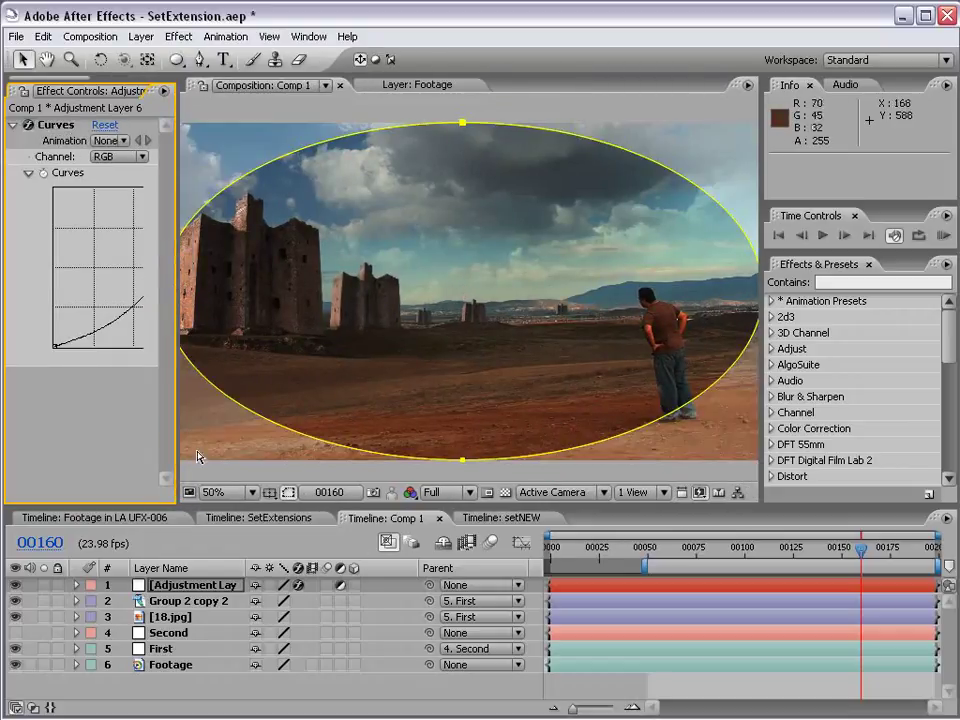
click(455, 492)
click(450, 526)
Set the oval mask to Subtract with about 249 pixels of feather
click(172, 589)
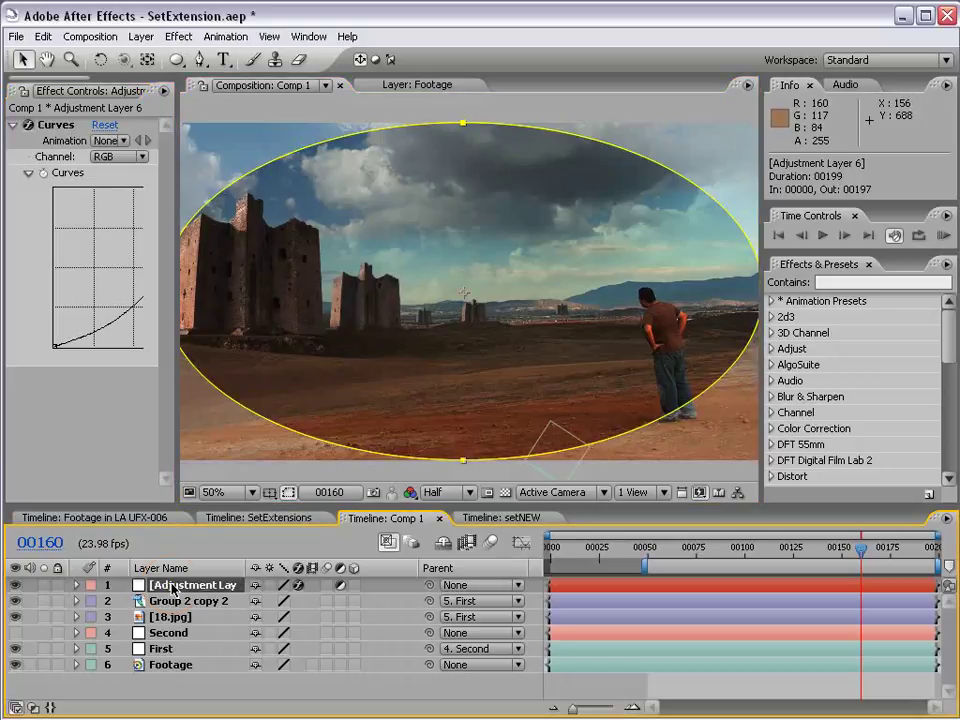
key(m)
key(m)
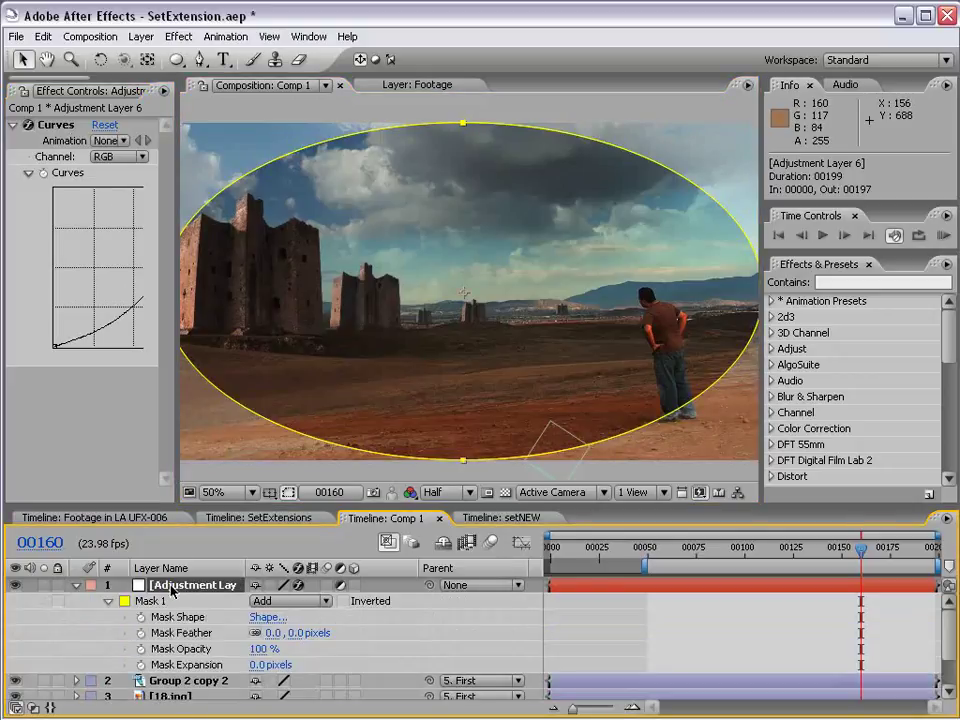
click(288, 601)
click(281, 615)
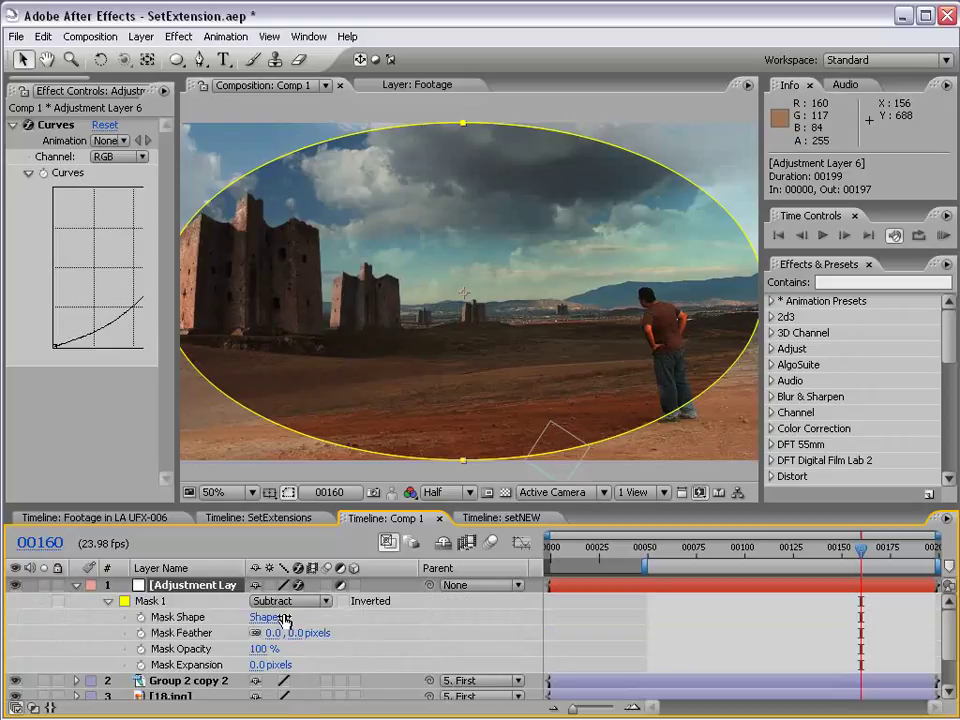
drag(298, 633, 520, 634)
click(686, 643)
scroll(475, 420, down, 1)
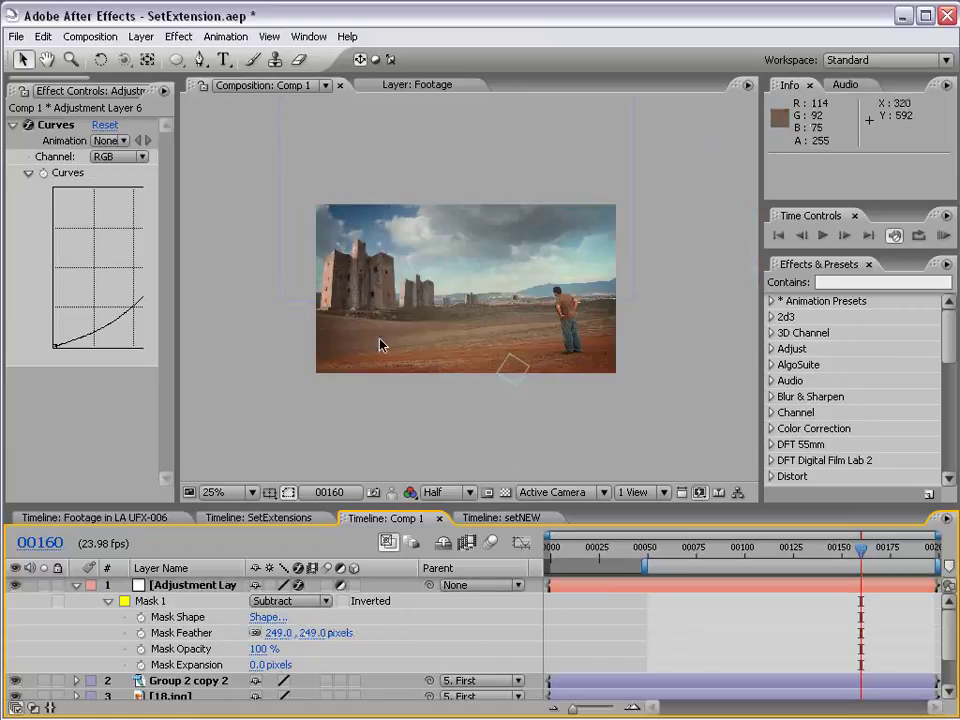
click(77, 585)
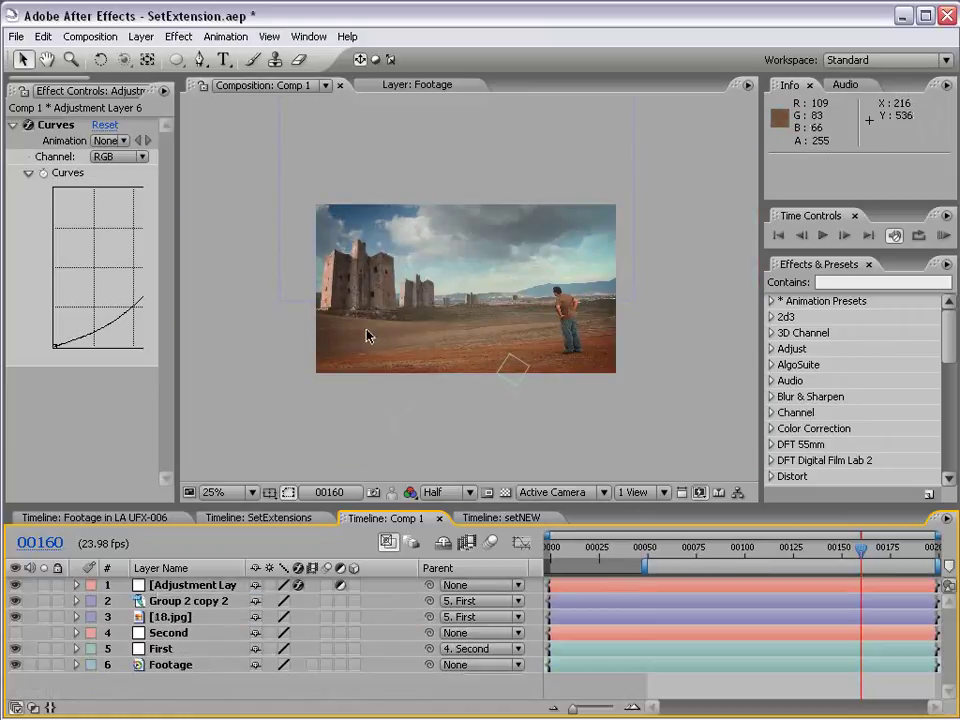
Add a second adjustment layer and move the work area start slightly earlier
click(141, 36)
mouse_move(152, 56)
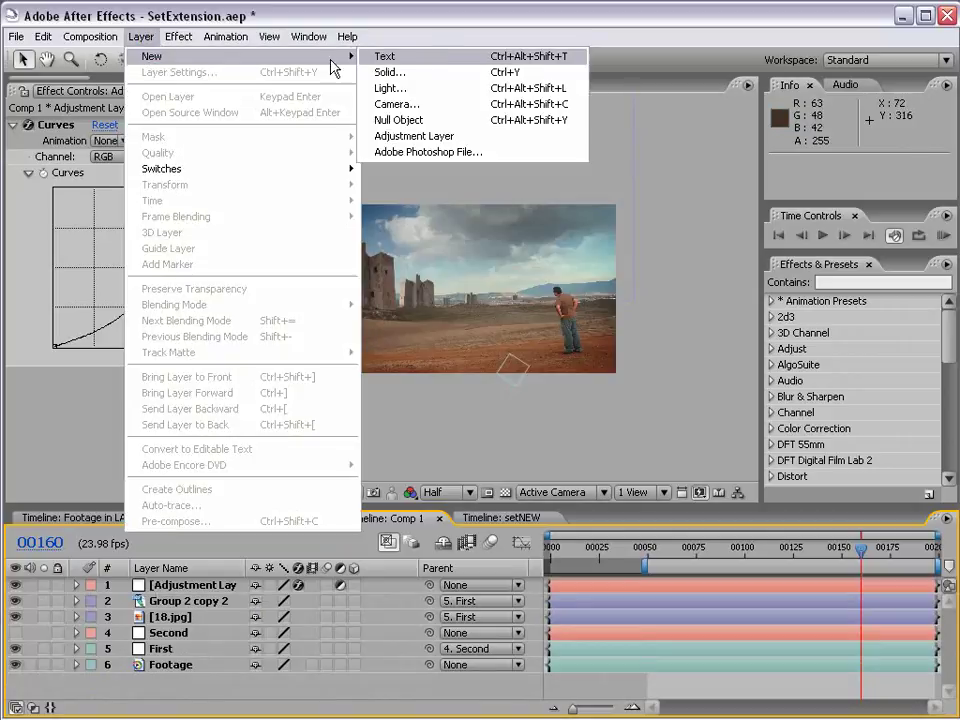
click(414, 136)
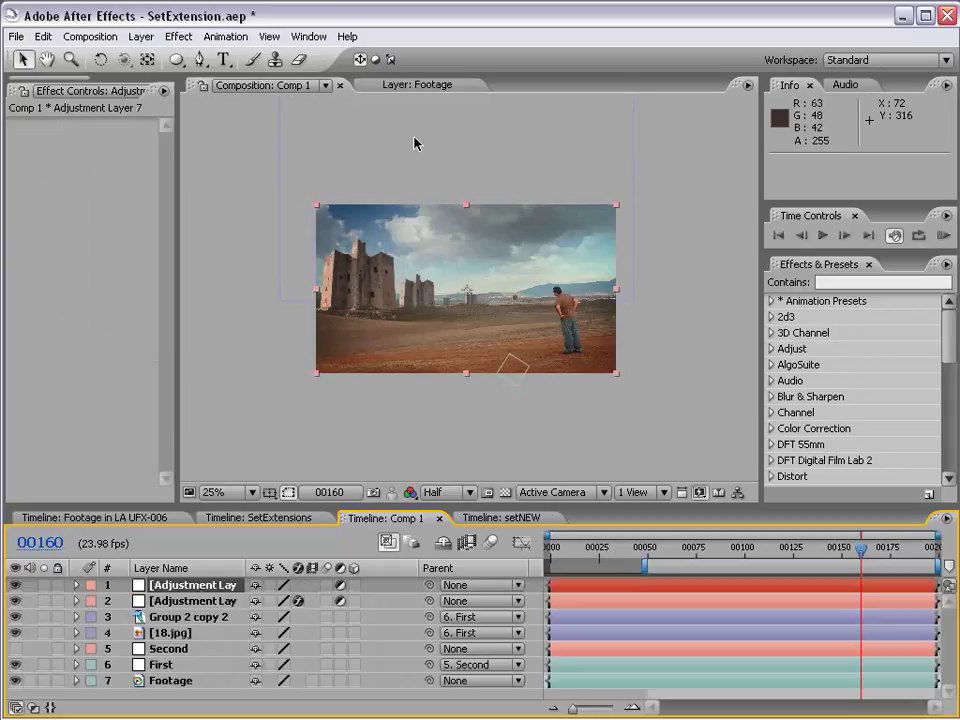
drag(645, 566, 524, 557)
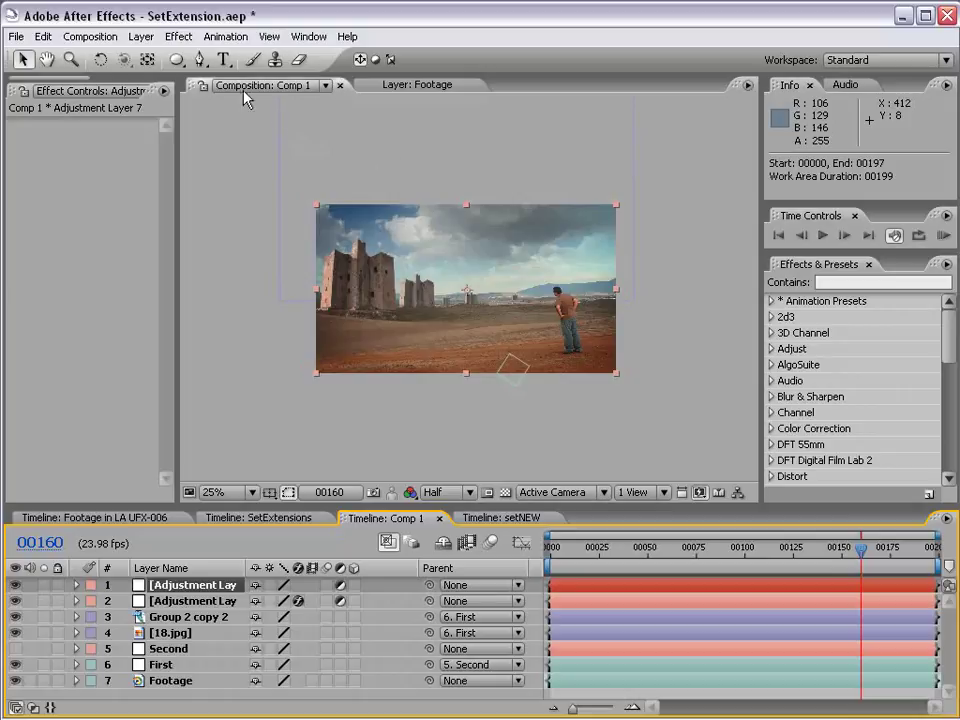
Copy the Curves effect from the vignette layer and paste it onto the new adjustment layer
click(163, 601)
click(55, 124)
click(183, 587)
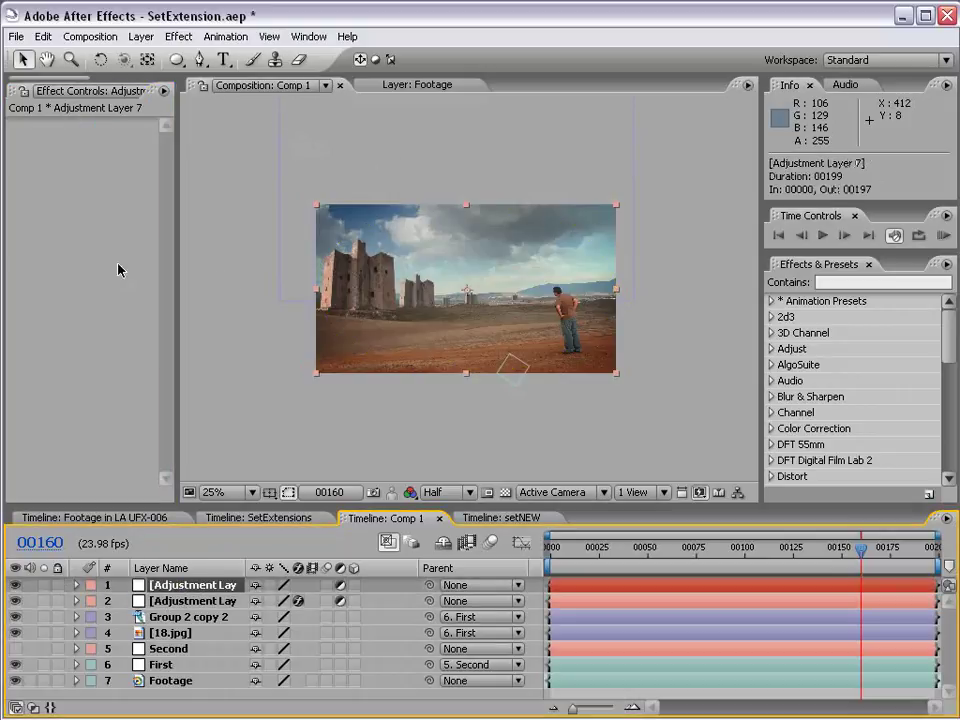
click(164, 604)
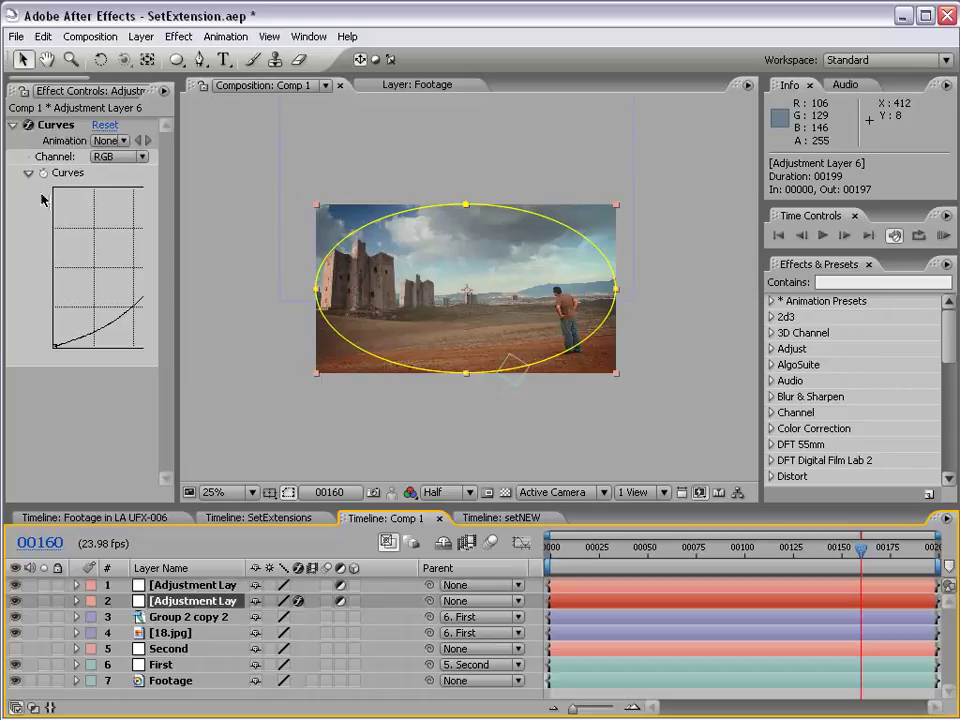
click(172, 586)
key(ctrl+v)
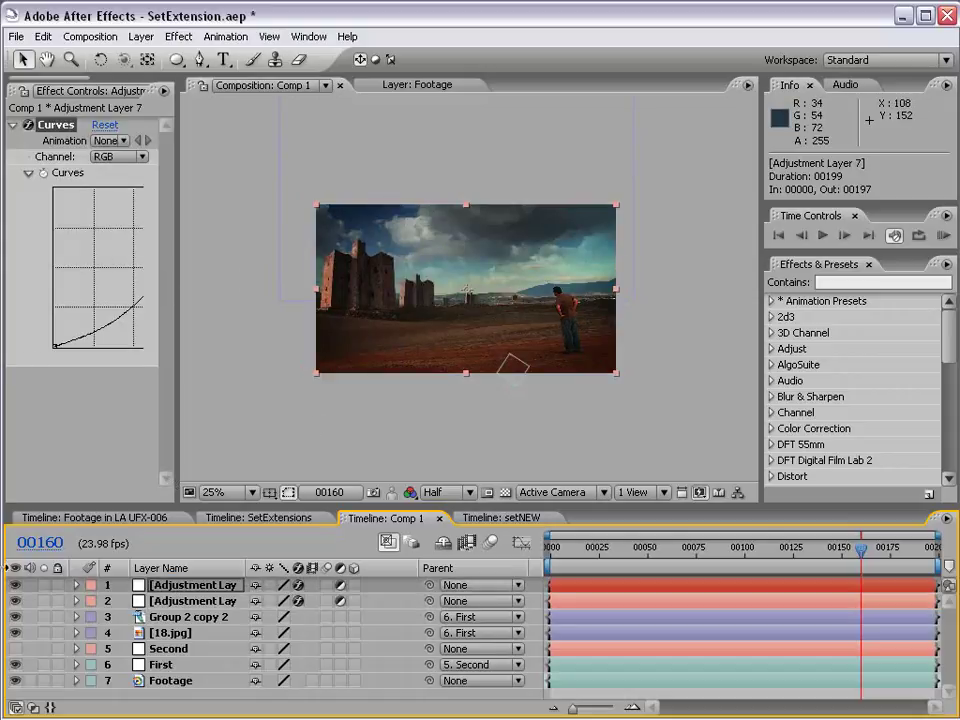
Hide the vignette layer, then scale the new layer to 156 × 176% and shift it lower
click(15, 601)
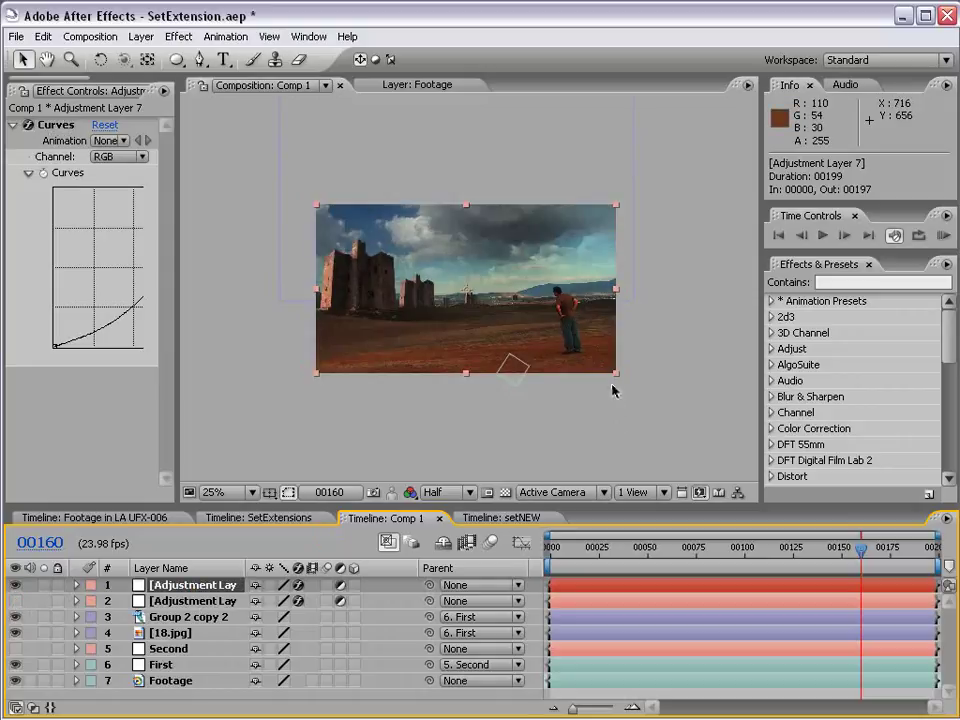
drag(616, 377, 700, 437)
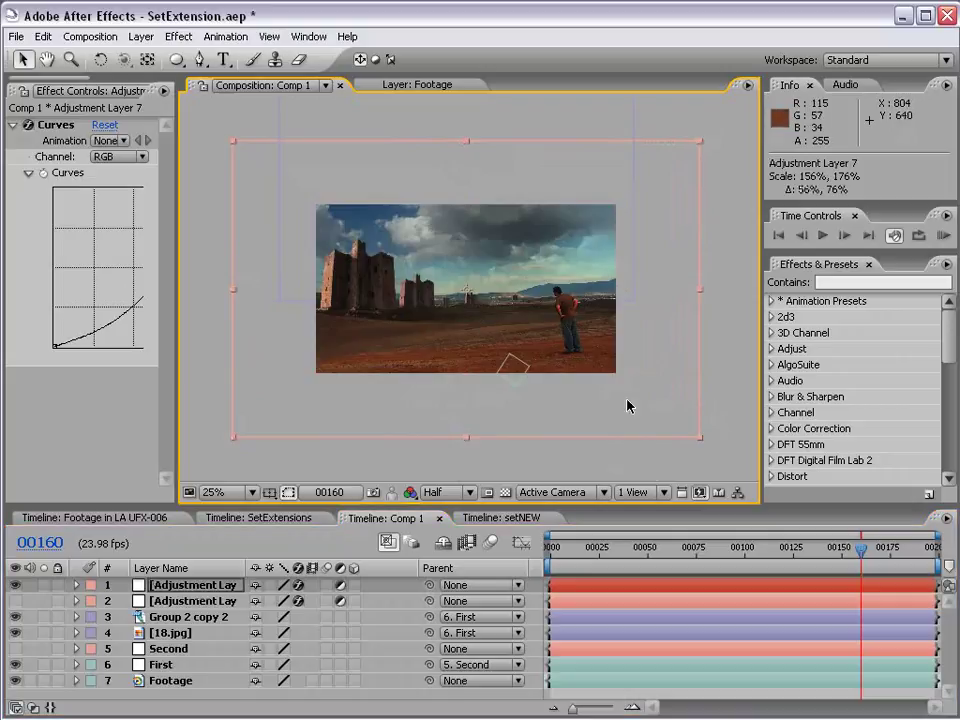
mouse_move(342, 342)
mouse_down()
mouse_move(414, 336)
mouse_move(351, 358)
mouse_move(401, 364)
mouse_move(530, 363)
mouse_move(343, 360)
mouse_move(349, 354)
mouse_up()
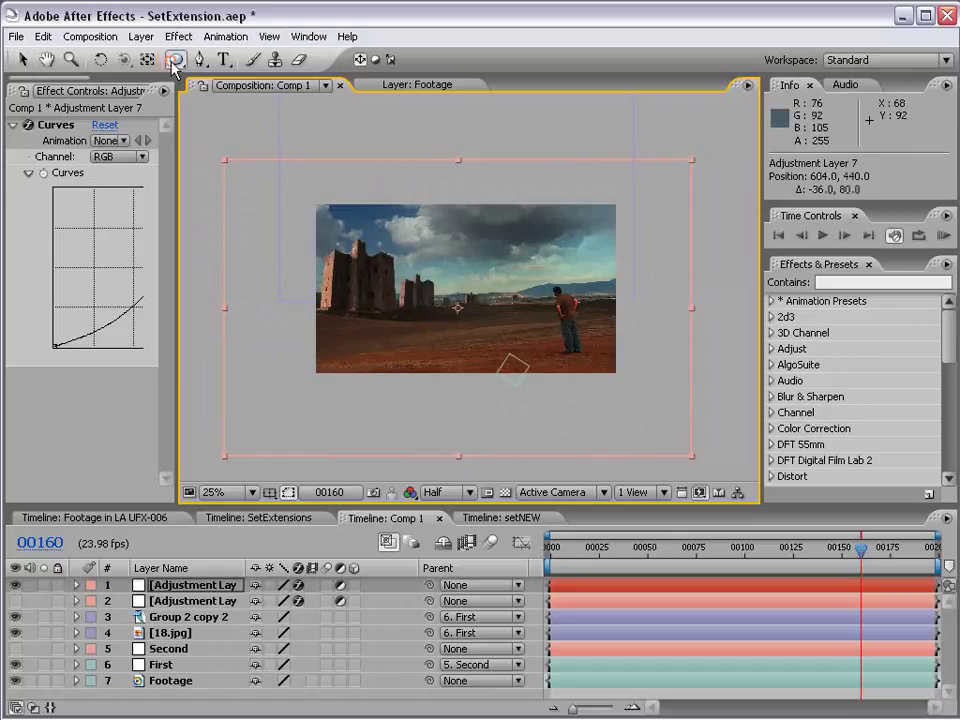
Draw a rectangular mask across the lower frame on the top adjustment layer, feathered 84 pixels
drag(177, 61, 213, 70)
click(298, 63)
key(comma)
drag(244, 310, 698, 413)
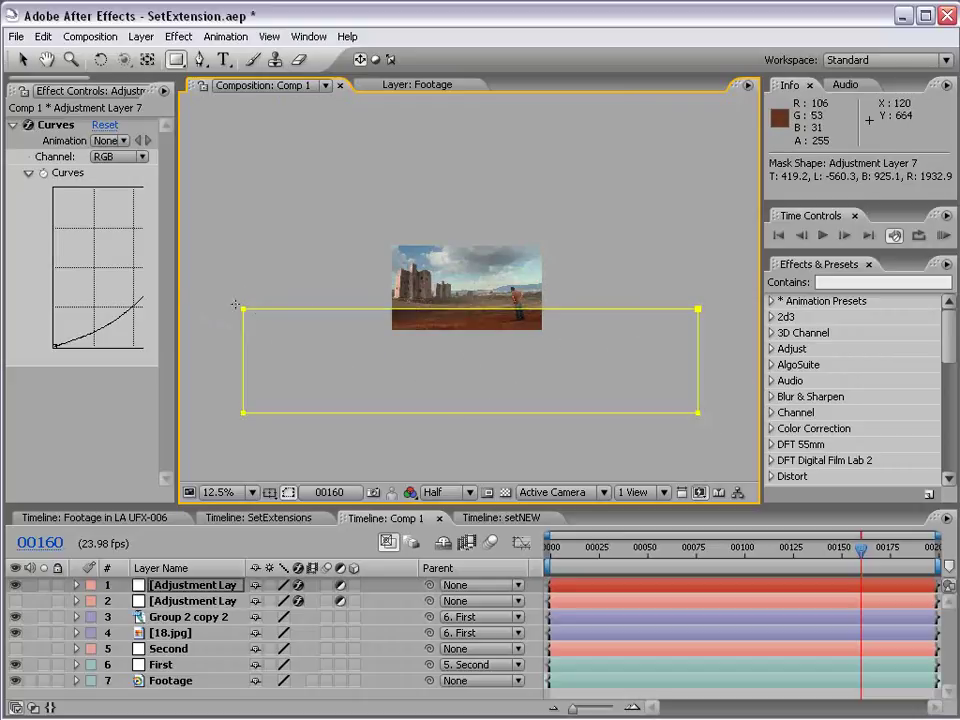
click(190, 586)
key(m)
key(m)
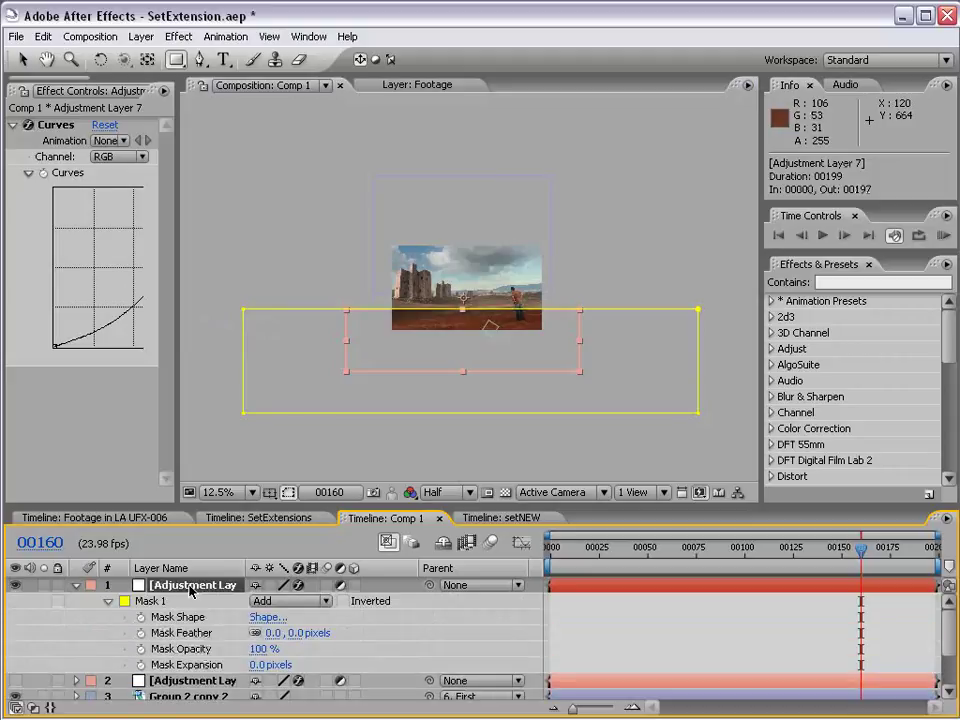
drag(296, 636, 373, 632)
key(v)
click(509, 464)
key(period)
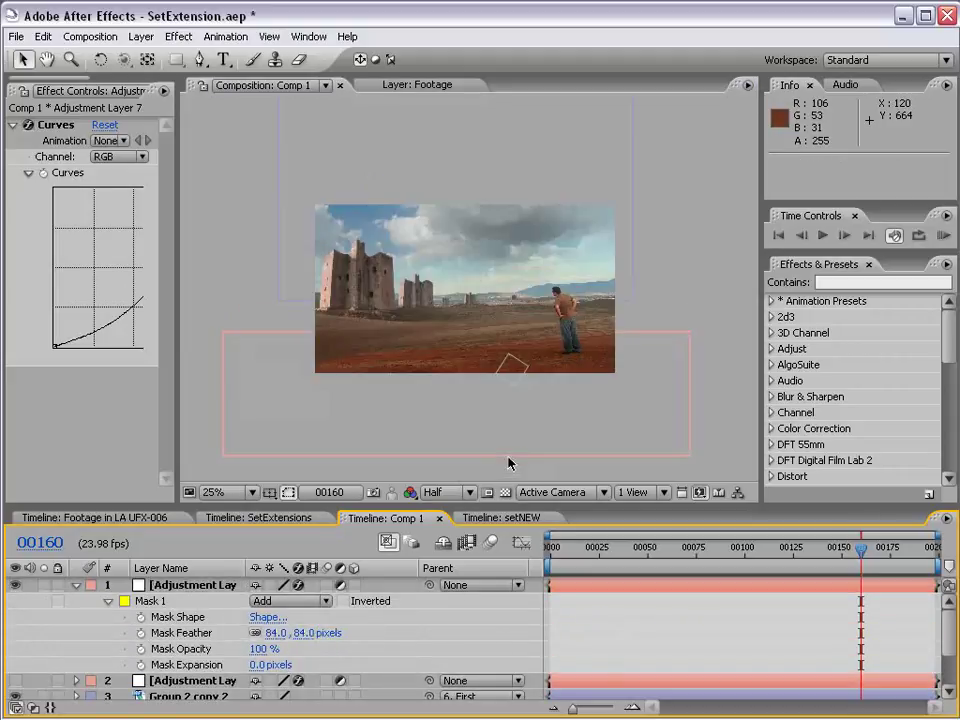
mouse_move(838, 558)
mouse_down()
mouse_move(634, 553)
mouse_move(671, 553)
mouse_move(660, 553)
mouse_up()
Raise the mask feather to 169 pixels and pull its top-right corner up and outward
drag(289, 632, 374, 632)
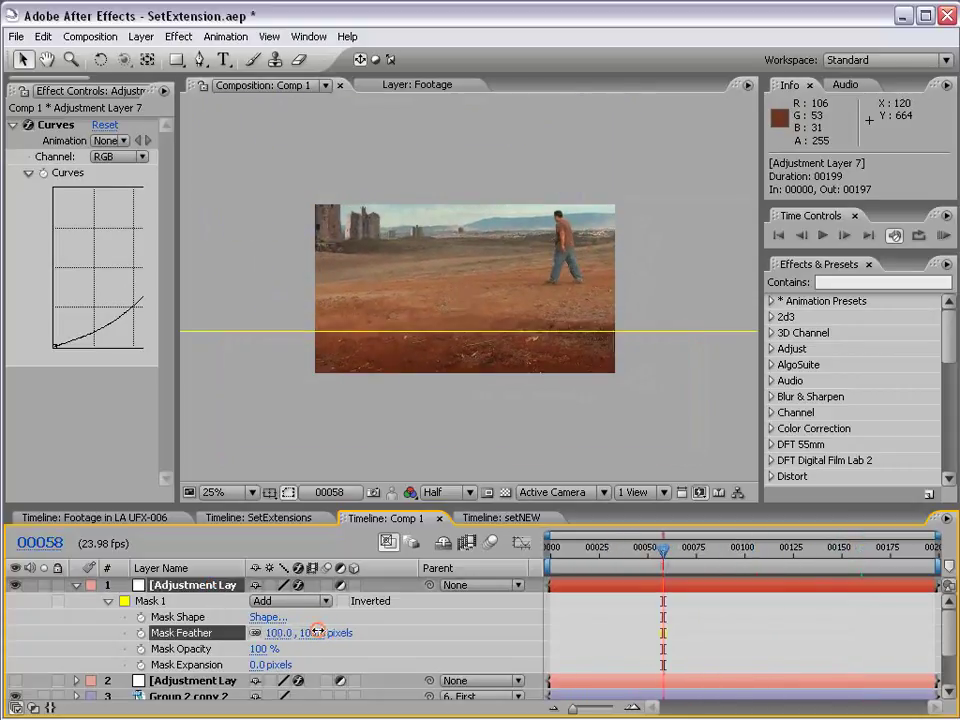
key(comma)
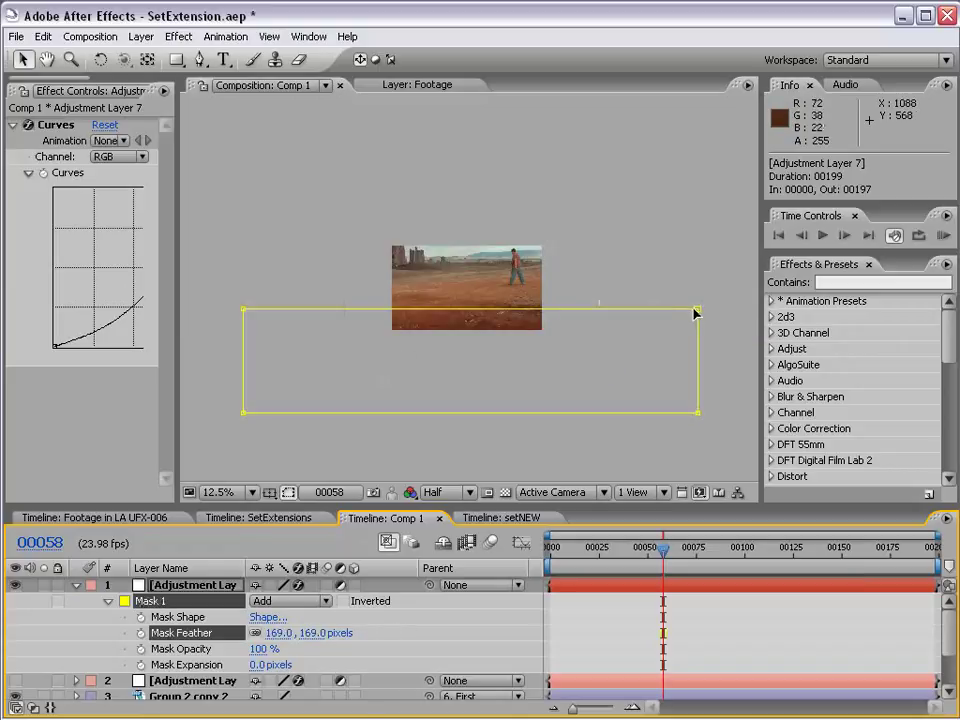
mouse_move(697, 313)
mouse_down()
mouse_move(691, 261)
mouse_move(718, 303)
mouse_move(714, 284)
mouse_up()
click(185, 584)
key(period)
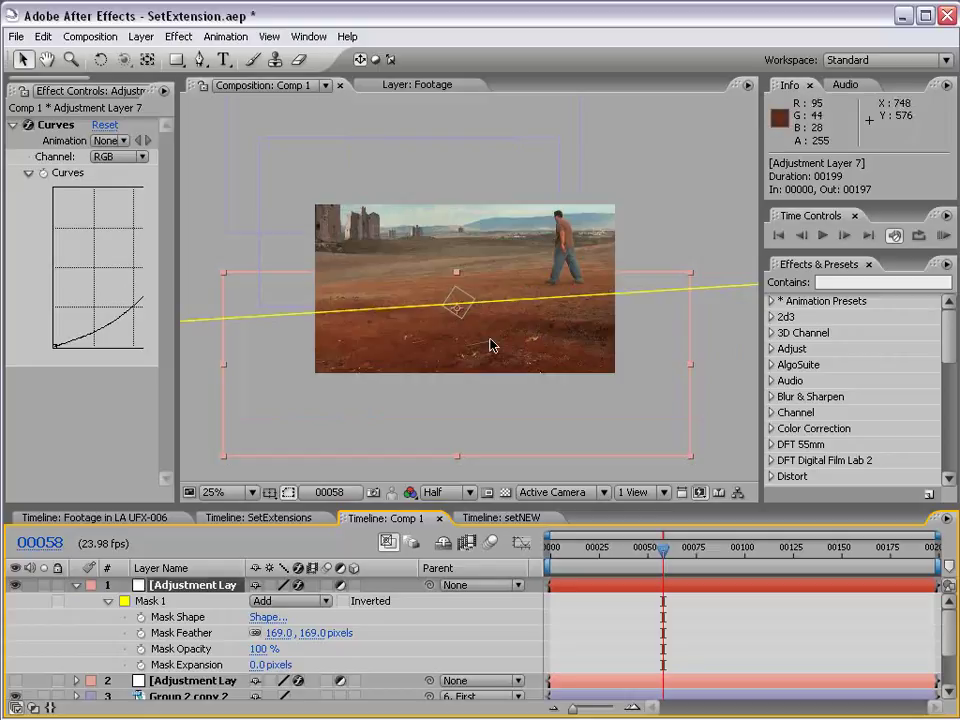
Set the top adjustment layer's opacity to 71% and move it lower to 628, 508
key(t)
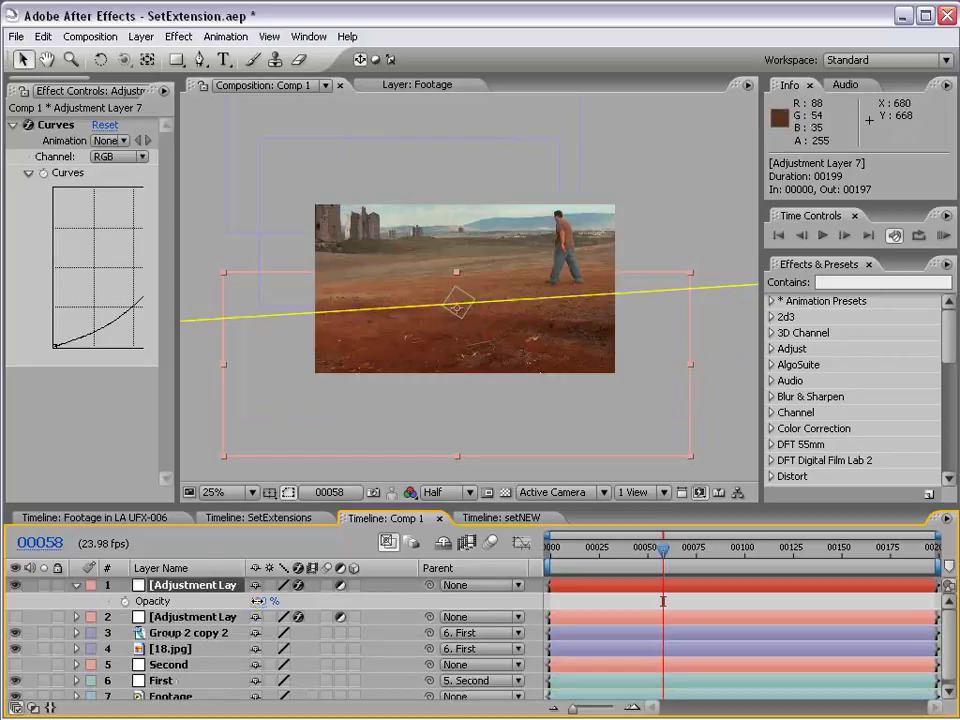
click(258, 601)
text(50)
click(308, 605)
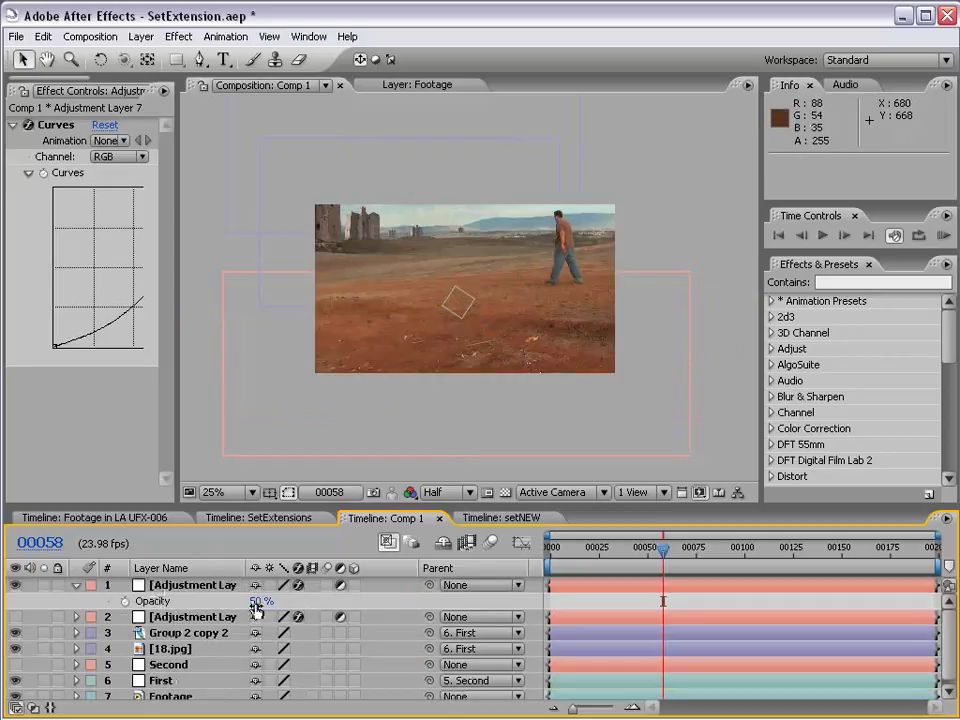
drag(257, 605, 280, 603)
click(288, 493)
click(172, 584)
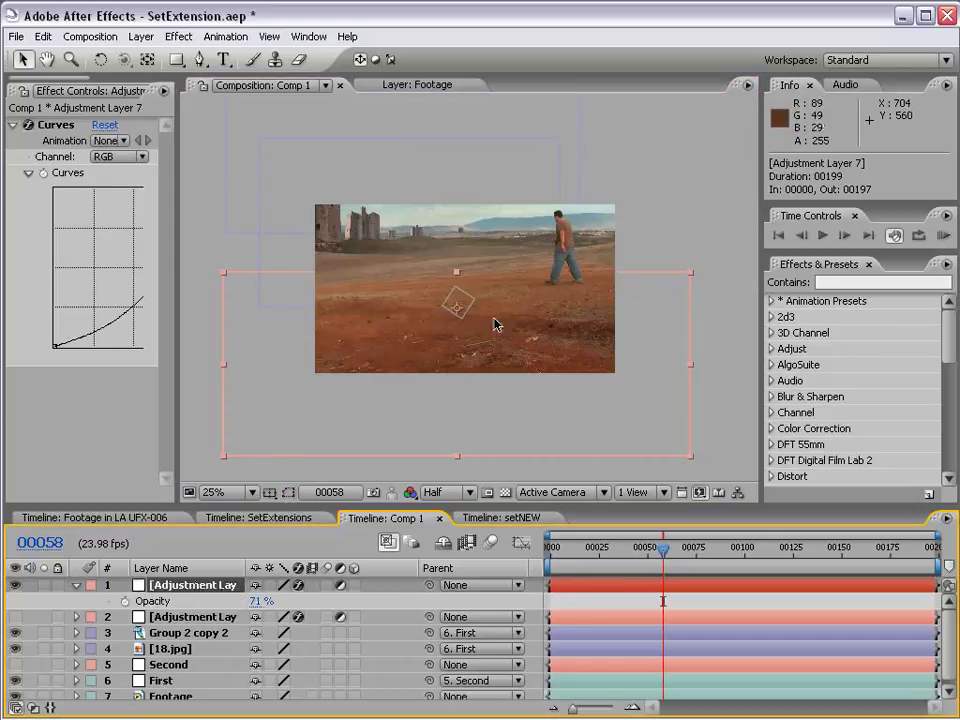
mouse_move(513, 397)
mouse_down()
mouse_move(521, 443)
mouse_move(519, 420)
mouse_up()
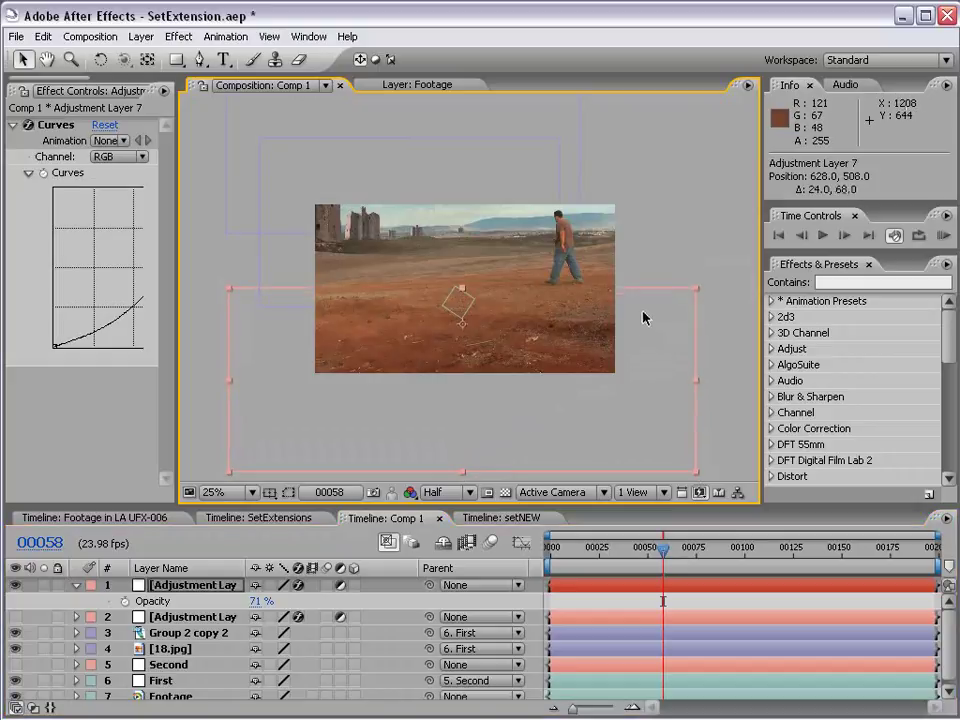
Parent the top adjustment layer to the First layer
click(78, 592)
drag(585, 506, 585, 442)
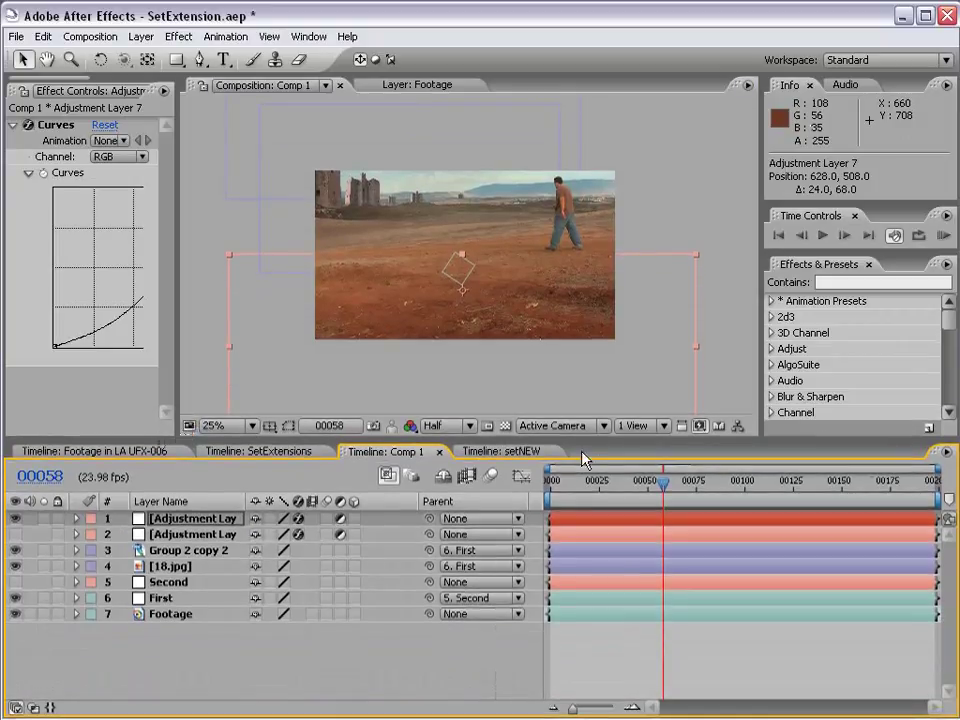
mouse_move(665, 487)
mouse_down()
mouse_move(858, 491)
mouse_move(632, 497)
mouse_up()
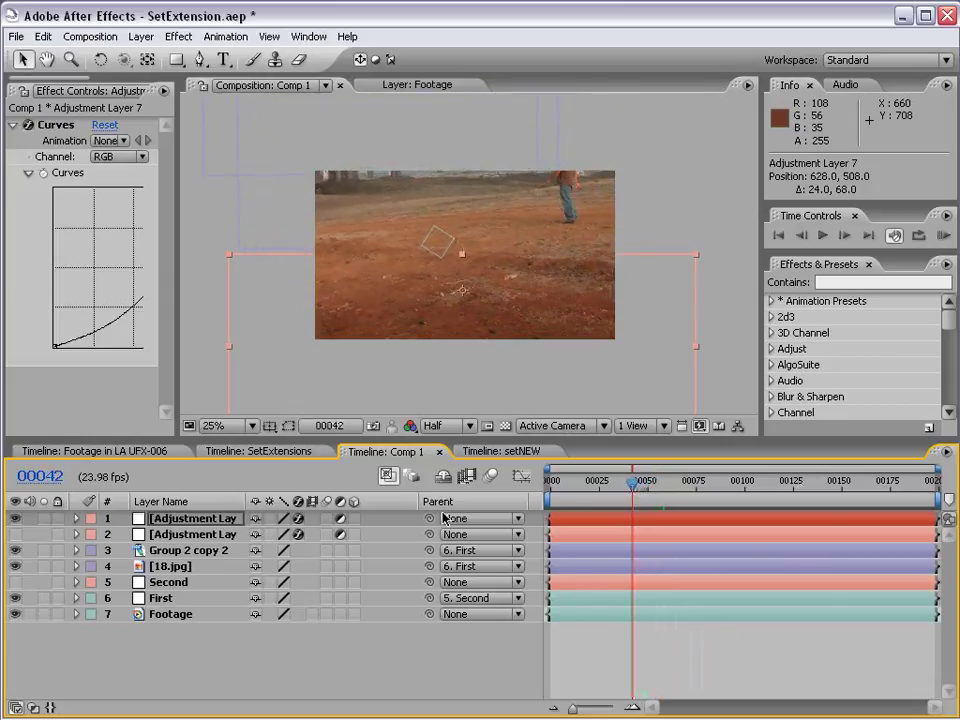
drag(428, 521, 183, 598)
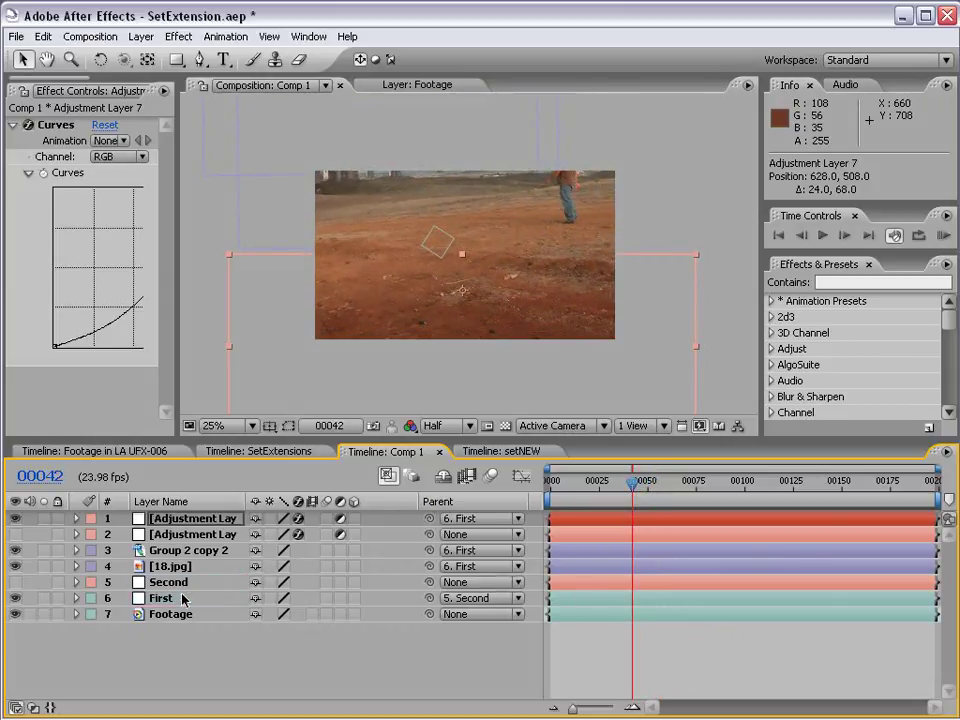
Reposition the adjustment layer at several frames across the shot, ending at frame 126
mouse_move(632, 483)
mouse_down()
mouse_move(810, 491)
mouse_move(565, 496)
mouse_move(542, 561)
mouse_up()
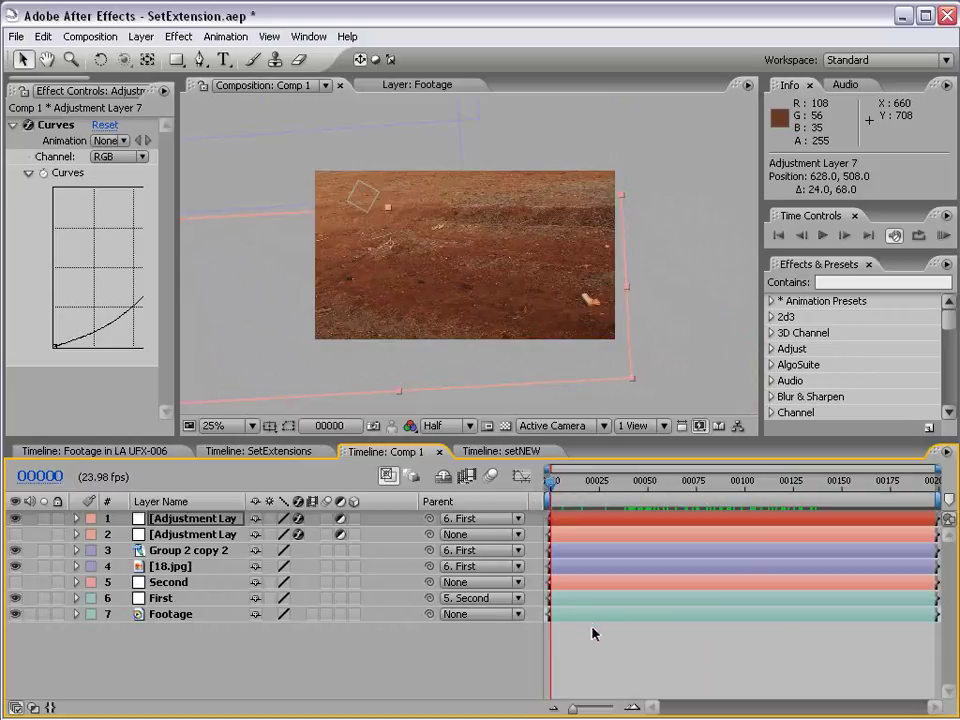
mouse_move(524, 327)
mouse_down()
mouse_move(529, 377)
mouse_move(538, 351)
mouse_move(480, 364)
mouse_move(603, 287)
mouse_up()
mouse_move(552, 481)
mouse_down()
mouse_move(690, 490)
mouse_move(561, 490)
mouse_up()
mouse_move(540, 338)
mouse_down()
mouse_move(560, 365)
mouse_move(579, 321)
mouse_move(585, 333)
mouse_up()
drag(574, 489, 795, 489)
drag(536, 388, 506, 378)
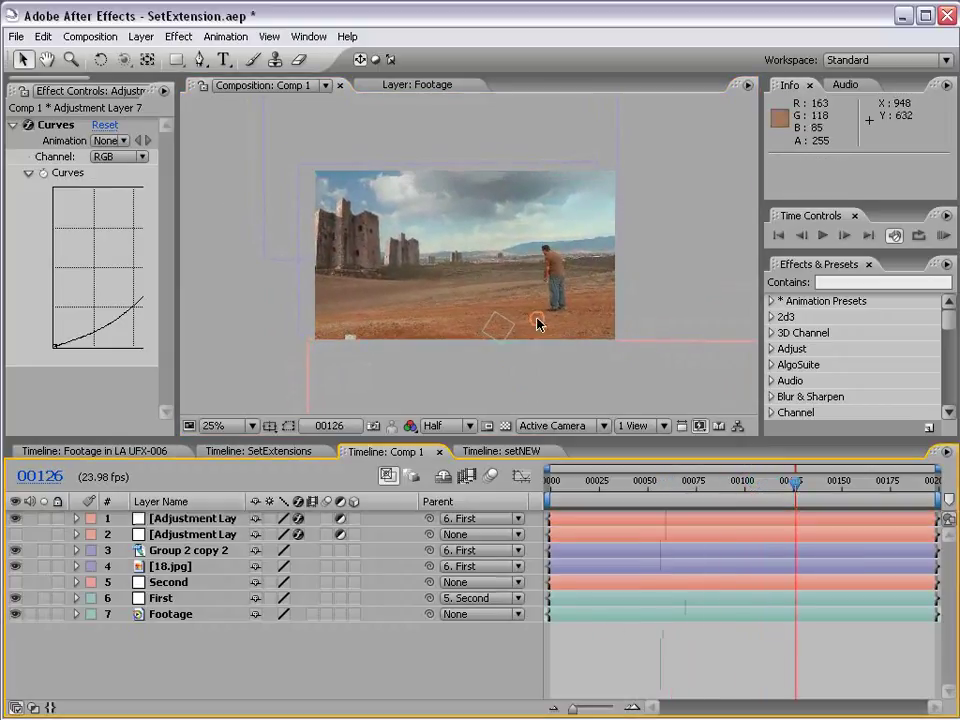
key(period)
key(comma)
mouse_move(590, 384)
mouse_down()
mouse_move(548, 356)
mouse_move(548, 367)
mouse_up()
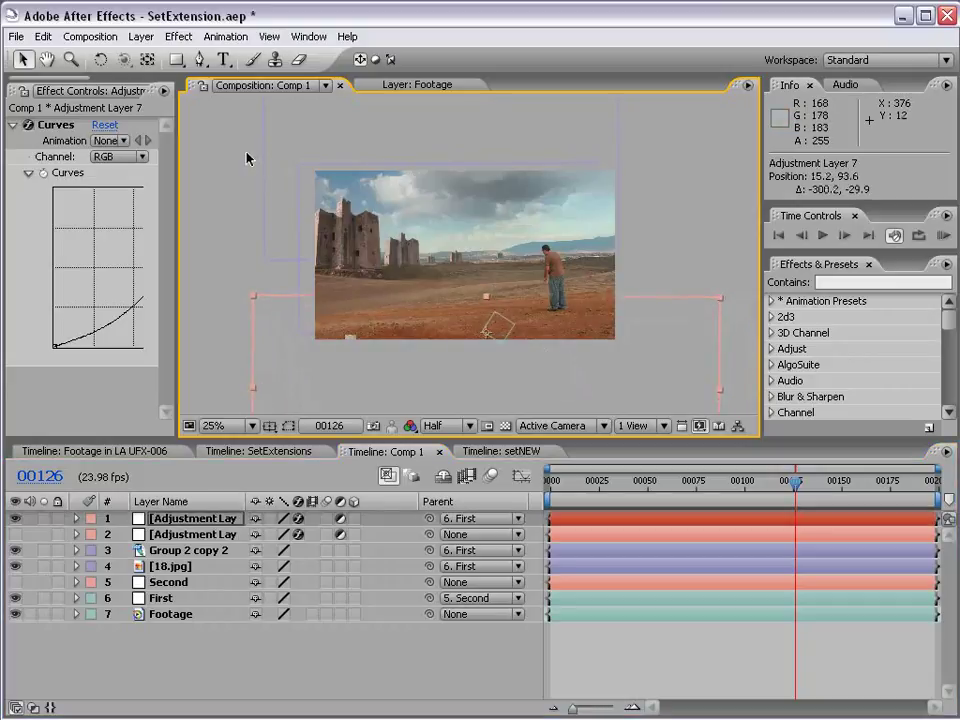
Add a new adjustment layer, enlarged and positioned over the sky
click(141, 36)
mouse_move(200, 56)
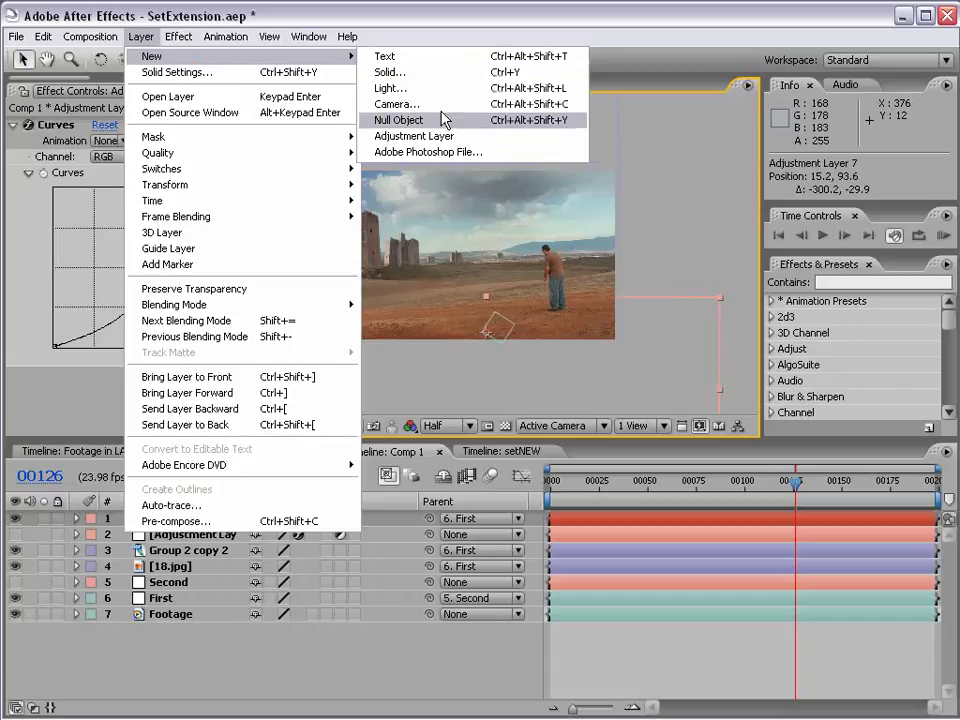
click(414, 136)
scroll(467, 250, down, 1)
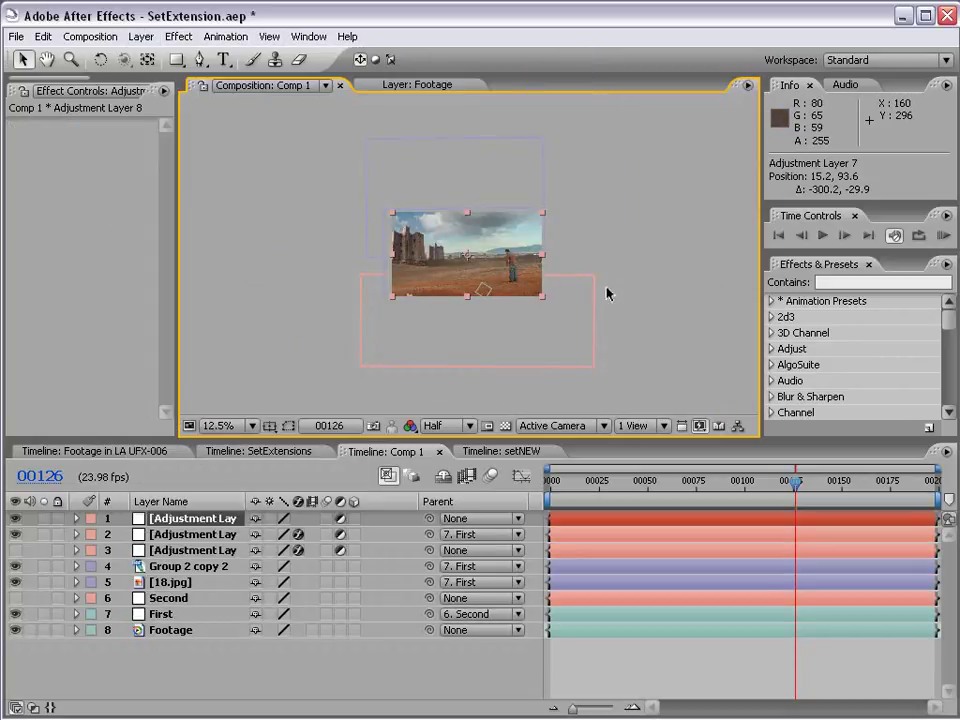
drag(541, 298, 611, 349)
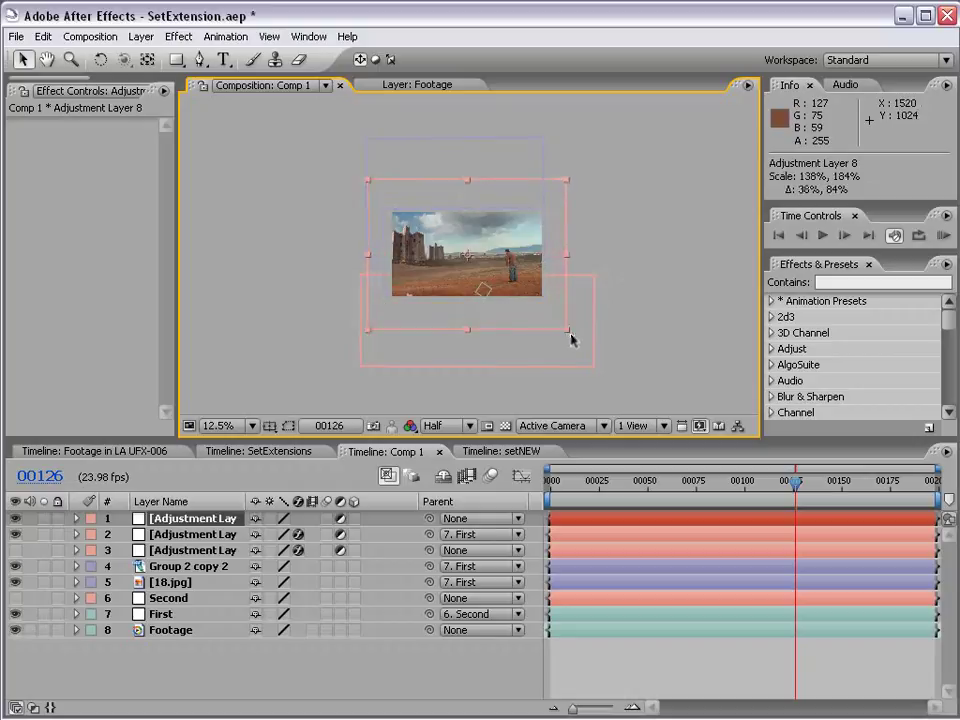
drag(527, 305, 523, 282)
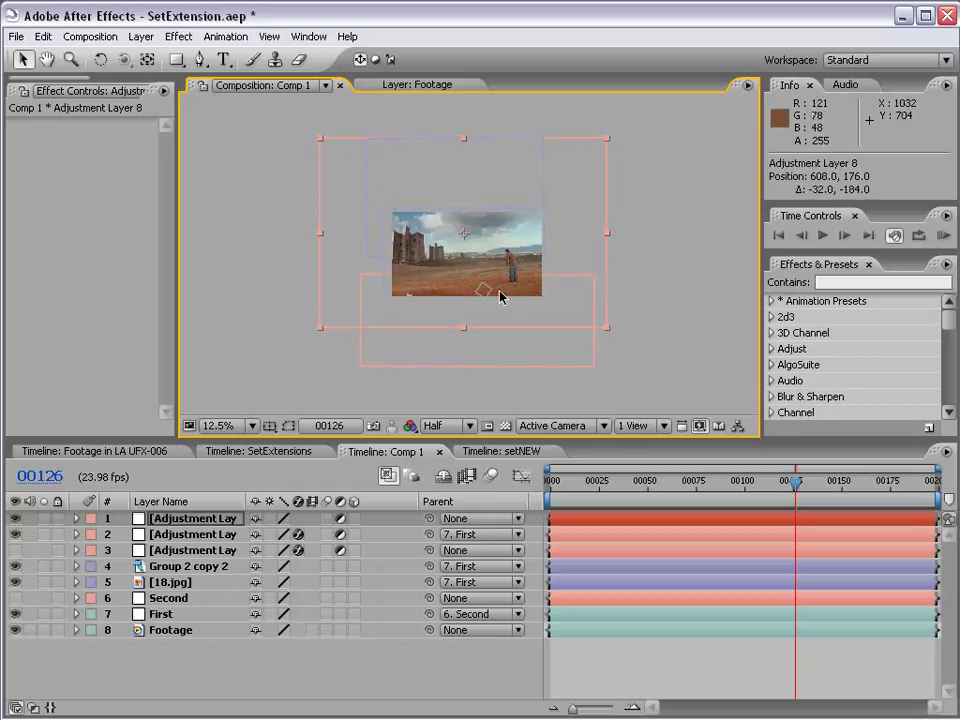
mouse_move(607, 328)
mouse_down()
mouse_move(581, 320)
mouse_move(585, 332)
mouse_move(555, 316)
mouse_up()
Apply a Photo Filter with a custom light-orange filter colour to the new layer
click(181, 36)
mouse_move(215, 224)
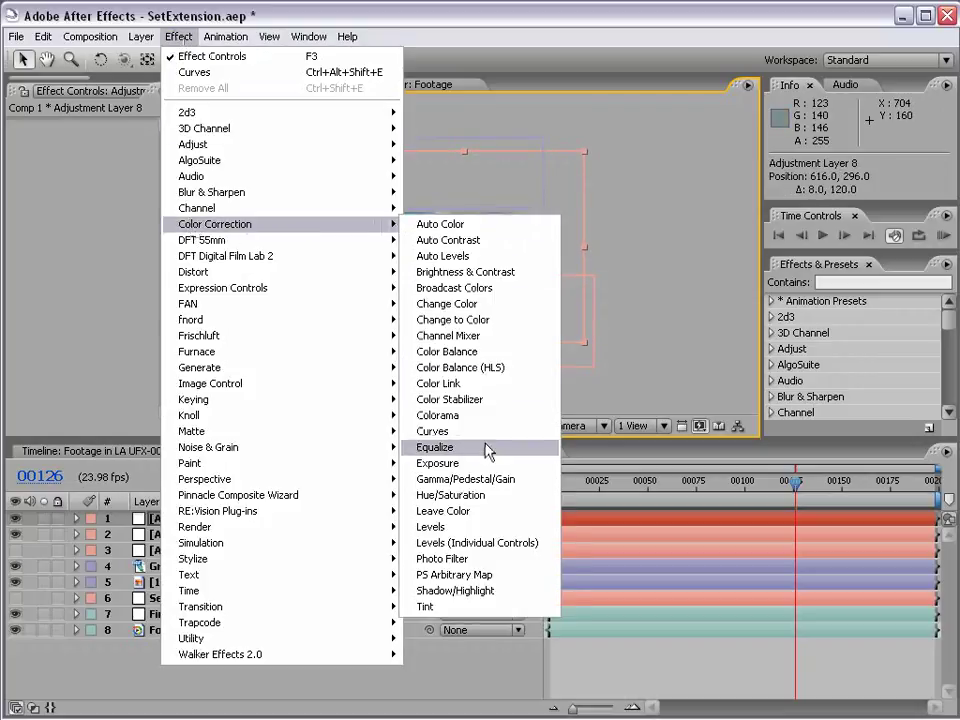
click(501, 569)
click(125, 160)
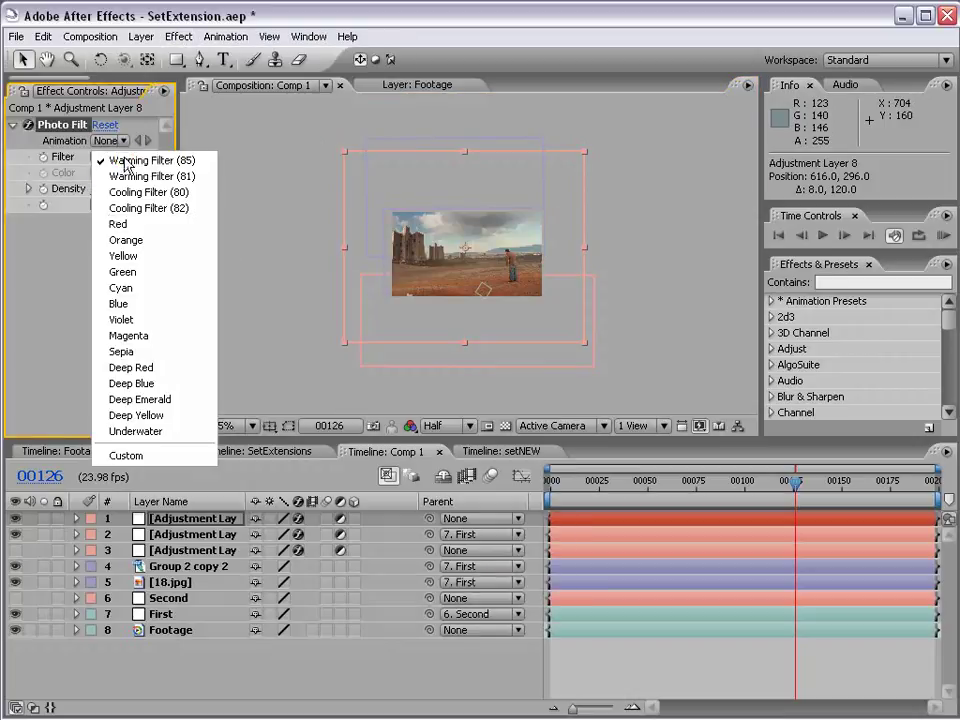
click(135, 455)
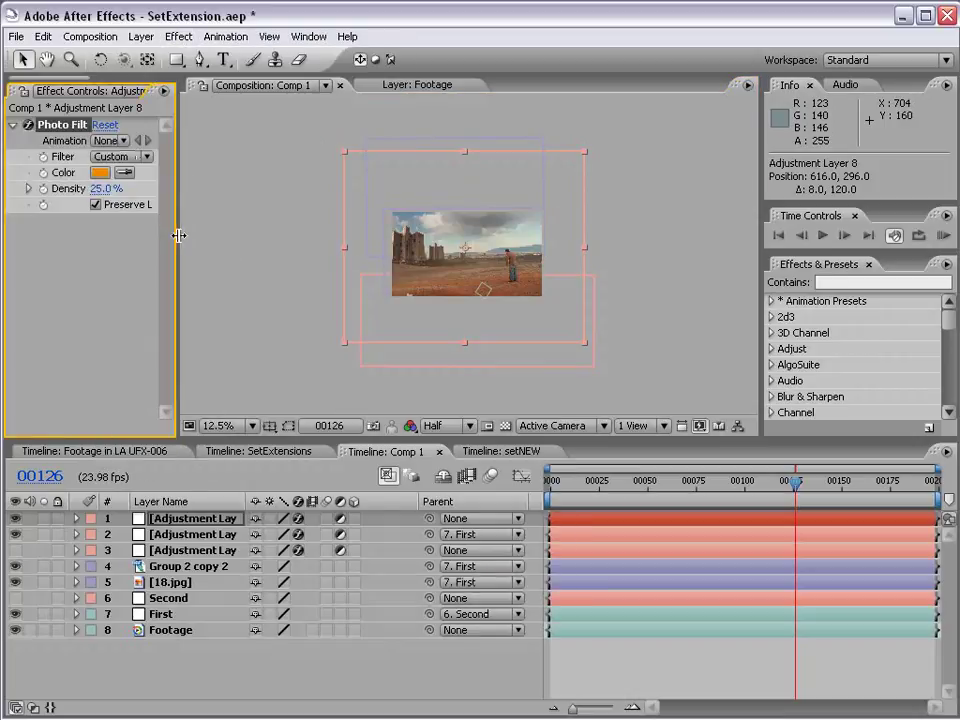
drag(178, 235, 238, 235)
click(118, 172)
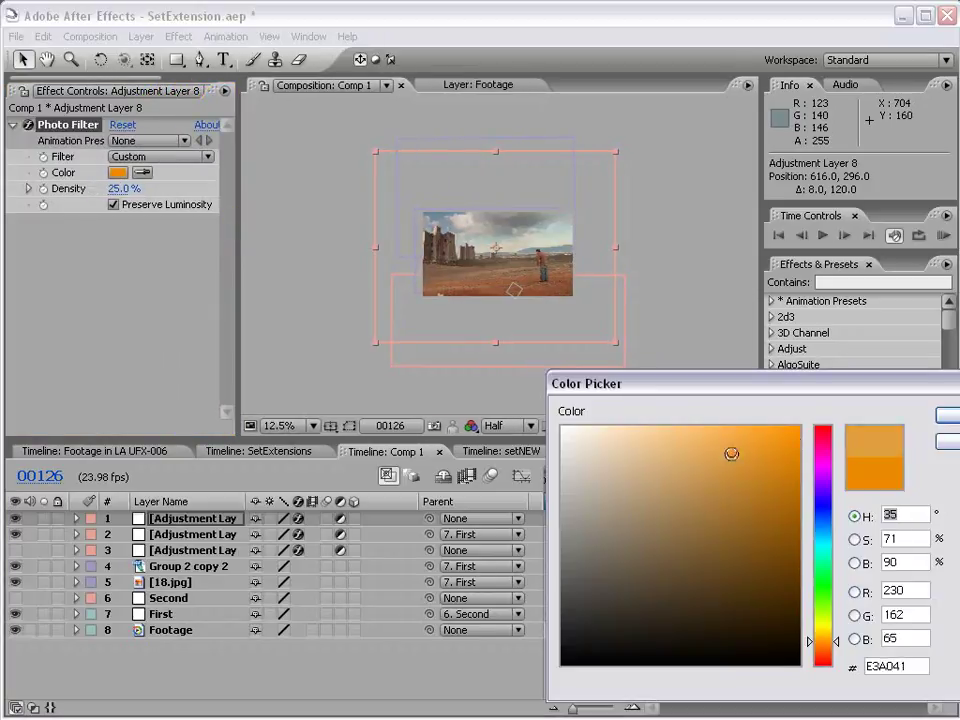
click(731, 427)
drag(756, 399, 531, 382)
click(750, 411)
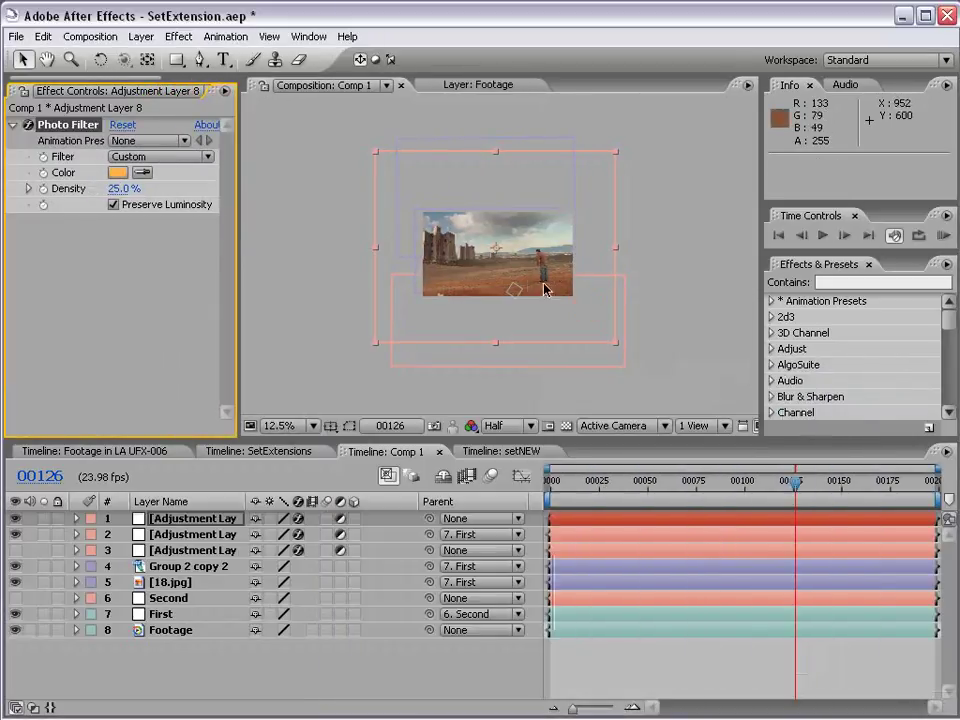
Raise the Photo Filter density to 81% to warm the shot
key(period)
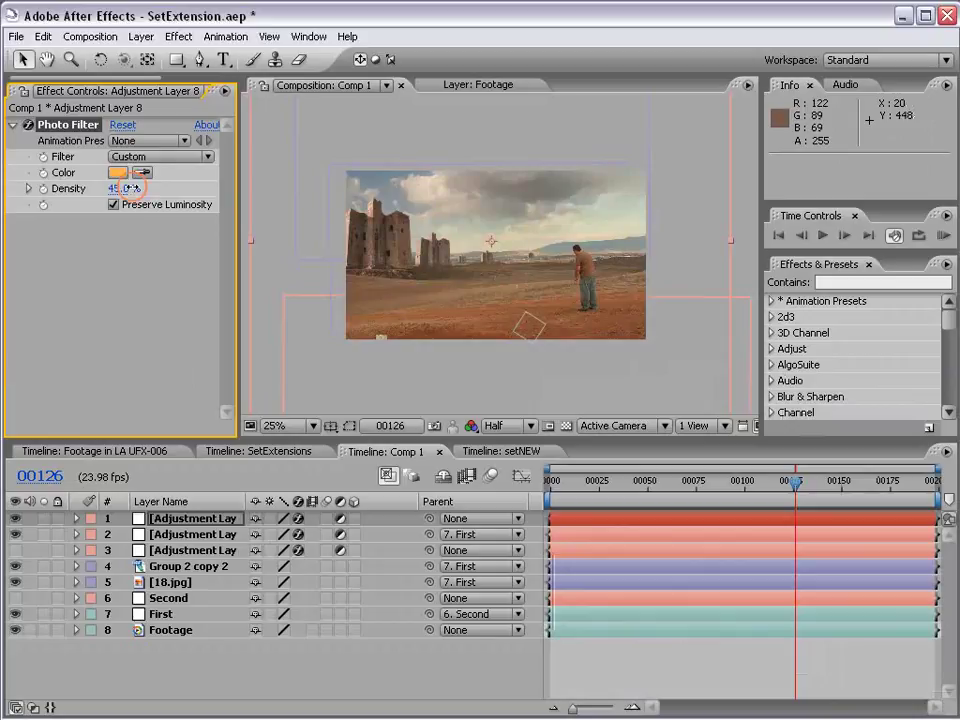
drag(122, 188, 173, 187)
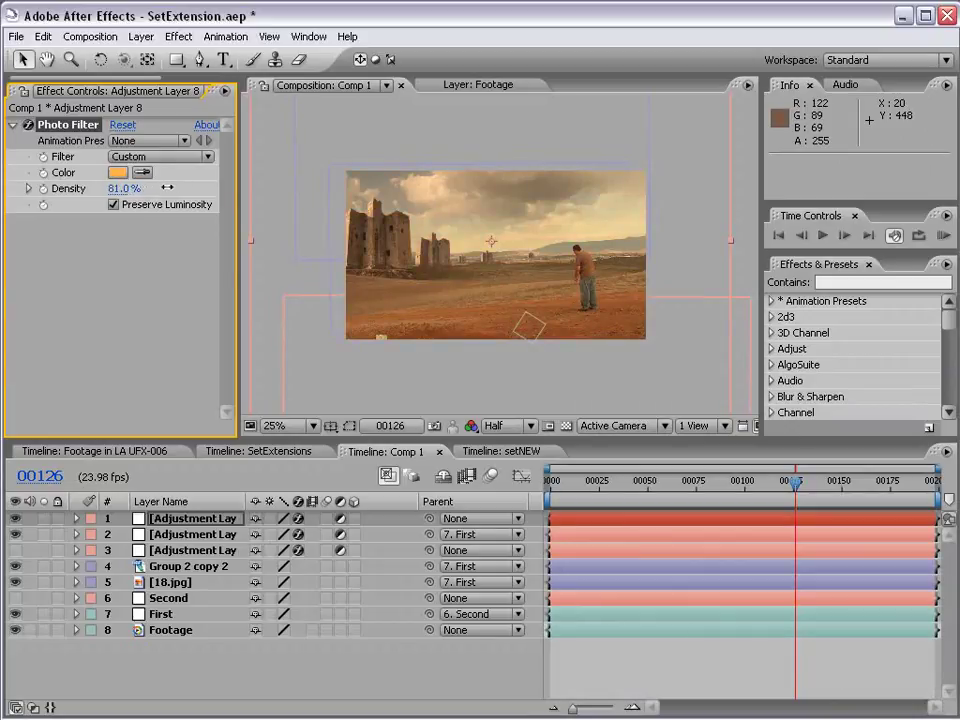
key(comma)
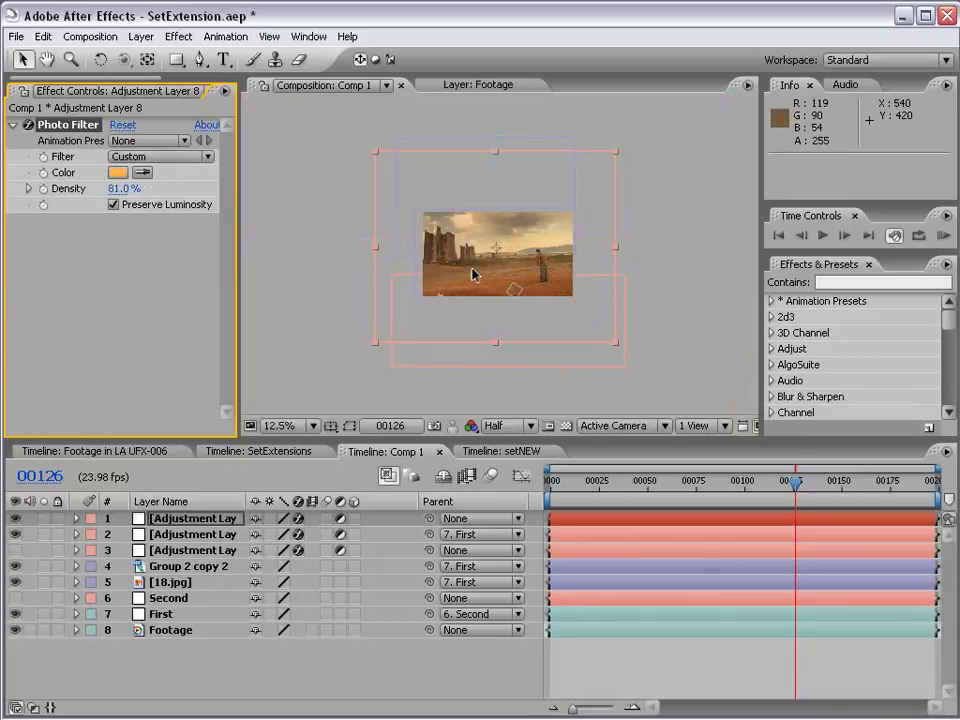
key(period)
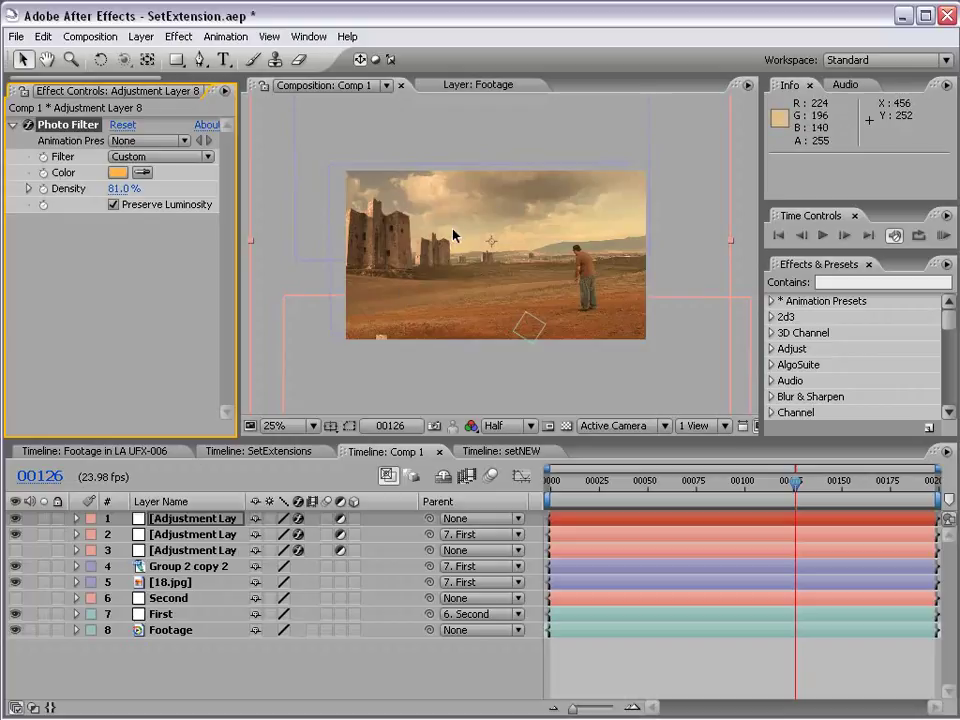
Draw a wide rectangular mask over the sky on the Photo Filter layer and feather its edge
drag(177, 60, 218, 68)
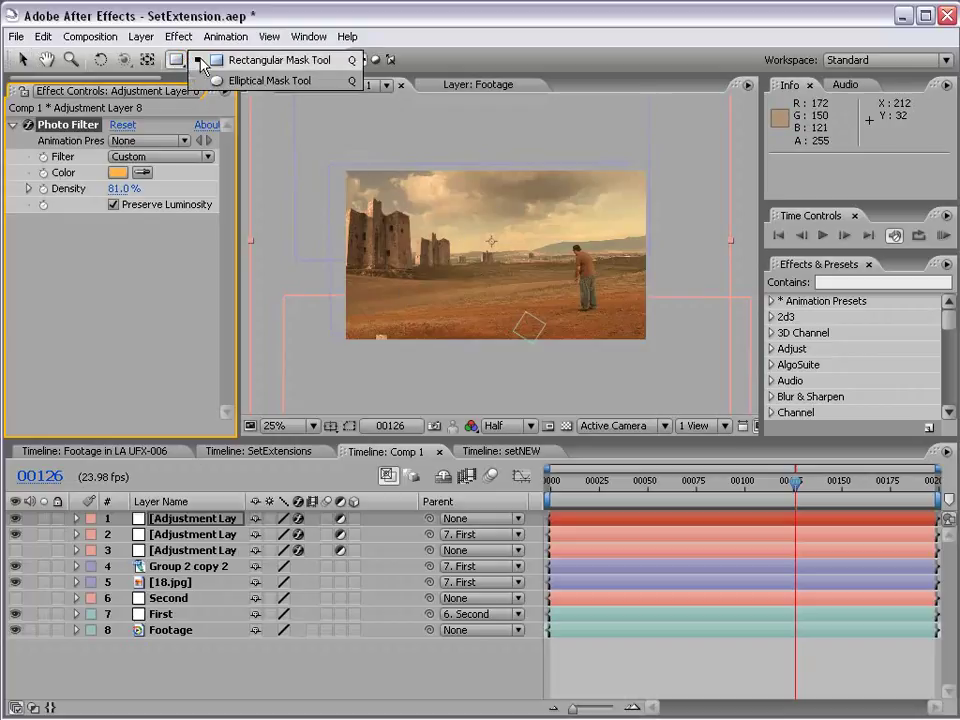
key(comma)
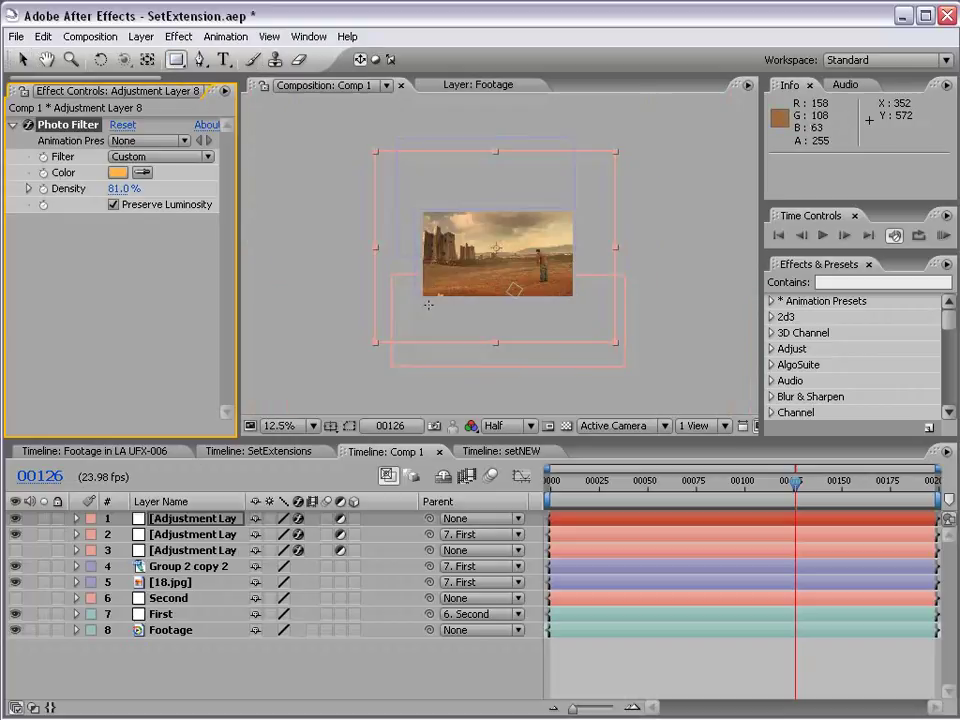
drag(316, 133, 677, 236)
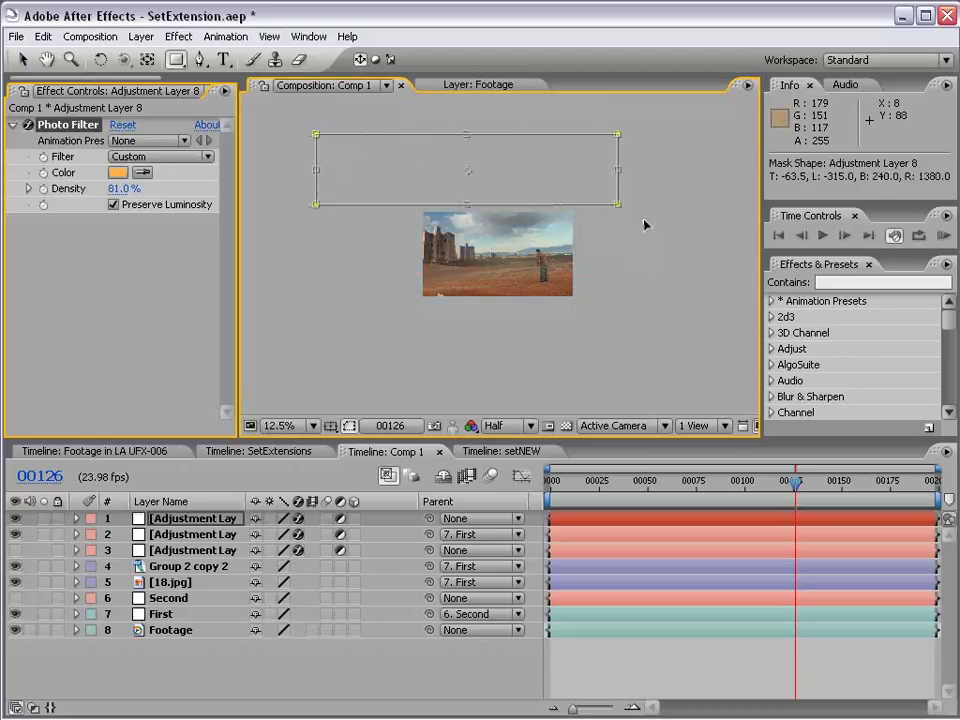
drag(795, 482, 936, 489)
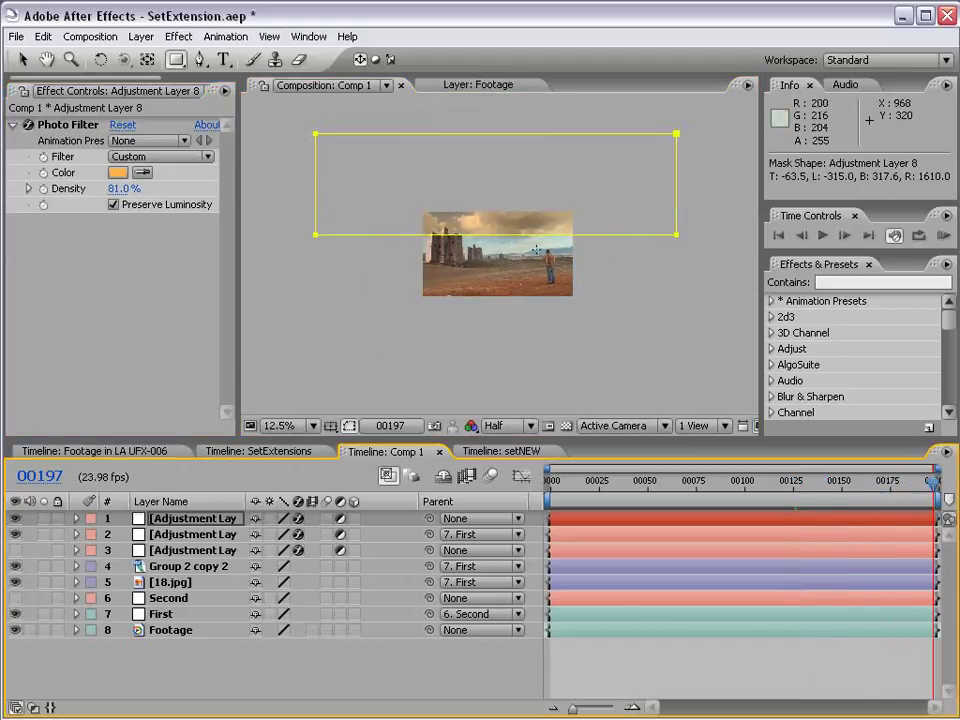
click(170, 518)
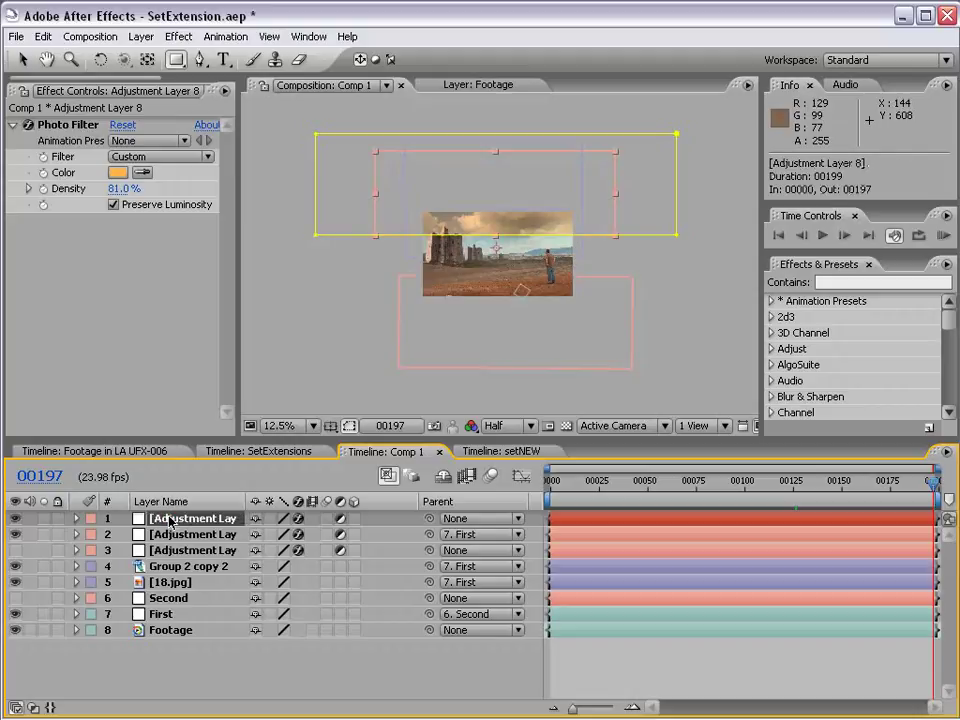
key(m)
key(m)
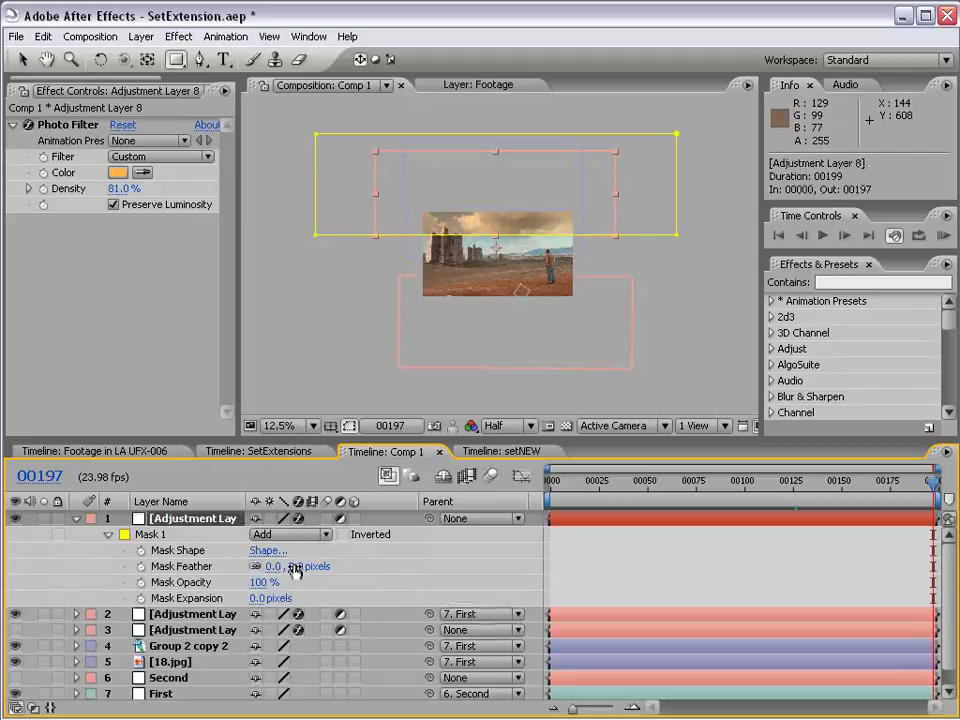
drag(295, 568, 489, 564)
mouse_move(572, 564)
mouse_down()
mouse_move(473, 566)
mouse_move(540, 568)
mouse_up()
Move the masked Photo Filter layer slightly lower in the frame
key(v)
key(period)
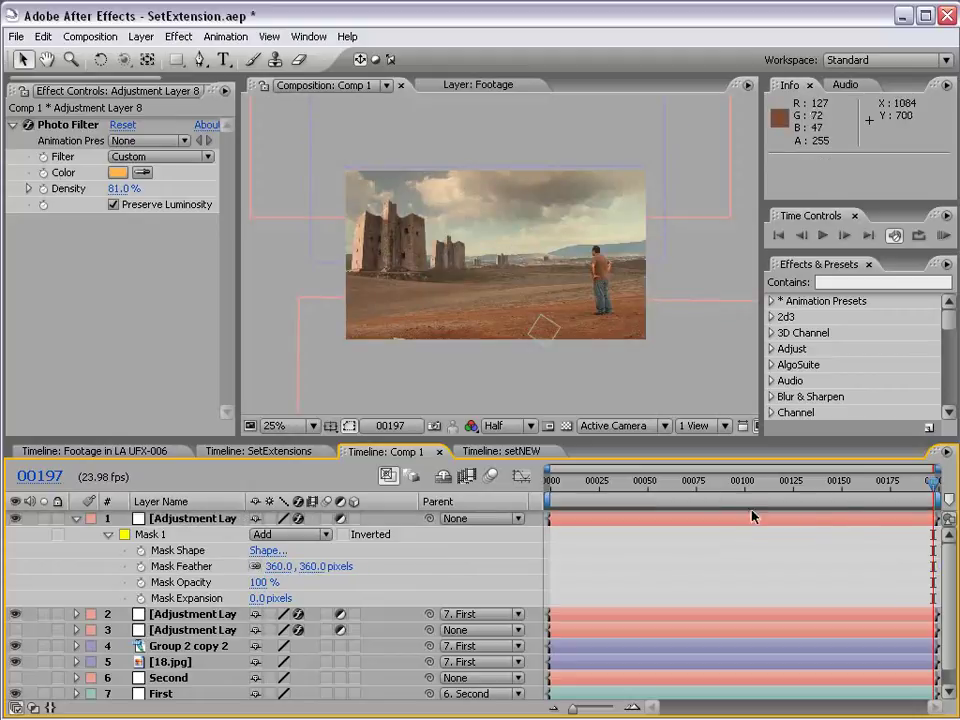
click(643, 315)
mouse_move(658, 161)
mouse_down()
mouse_move(655, 184)
mouse_move(650, 133)
mouse_move(652, 167)
mouse_up()
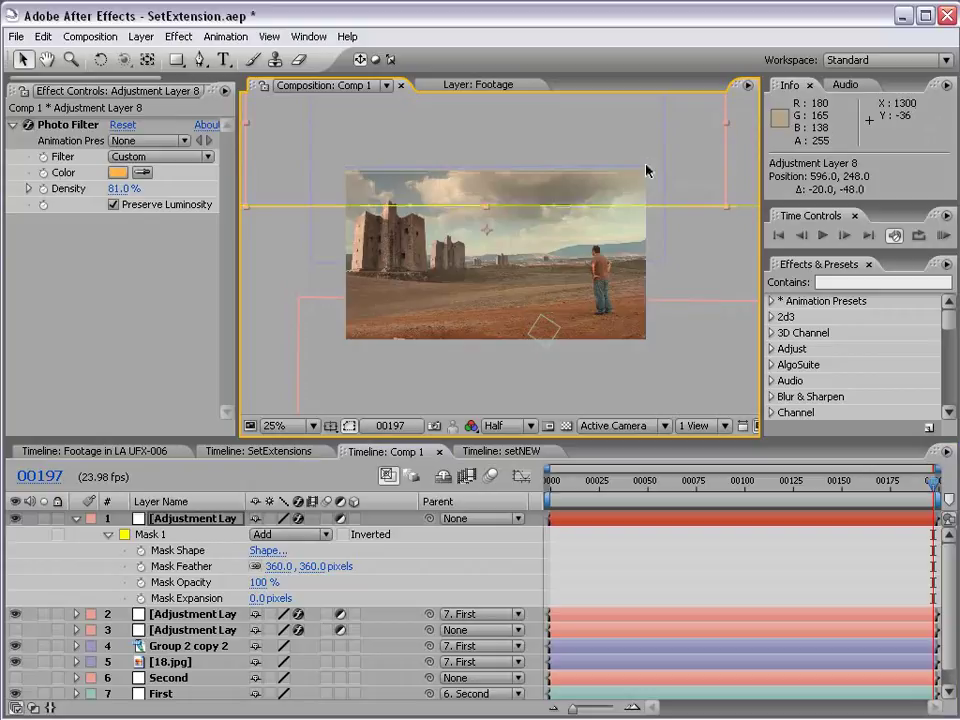
mouse_move(855, 482)
mouse_down()
mouse_move(671, 490)
mouse_move(909, 490)
mouse_move(884, 490)
mouse_up()
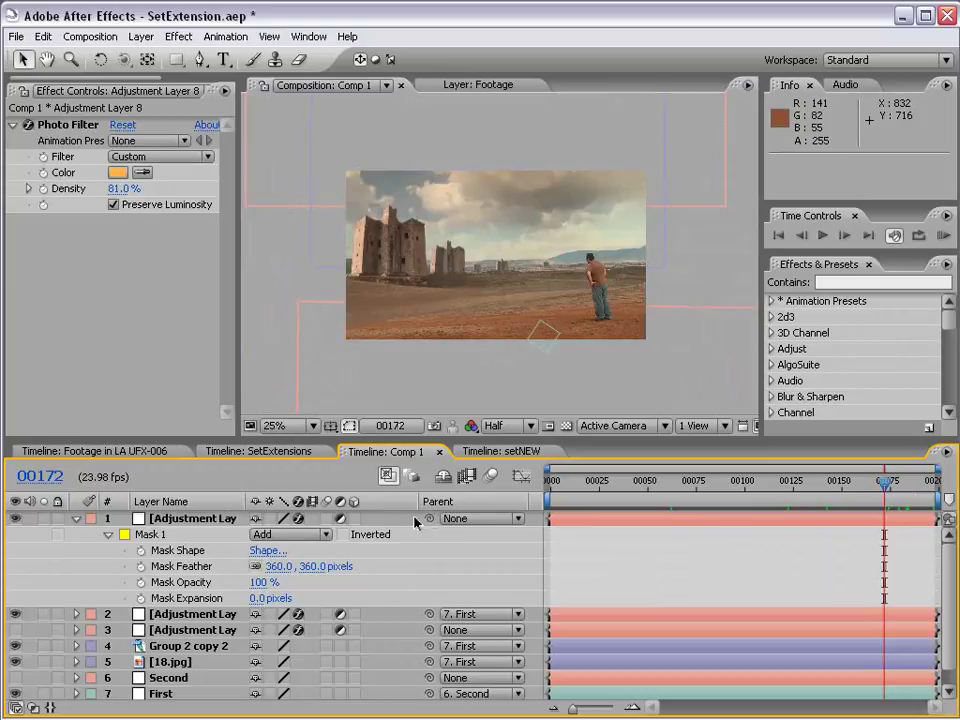
scroll(375, 579, down, 2)
scroll(375, 591, up, 1)
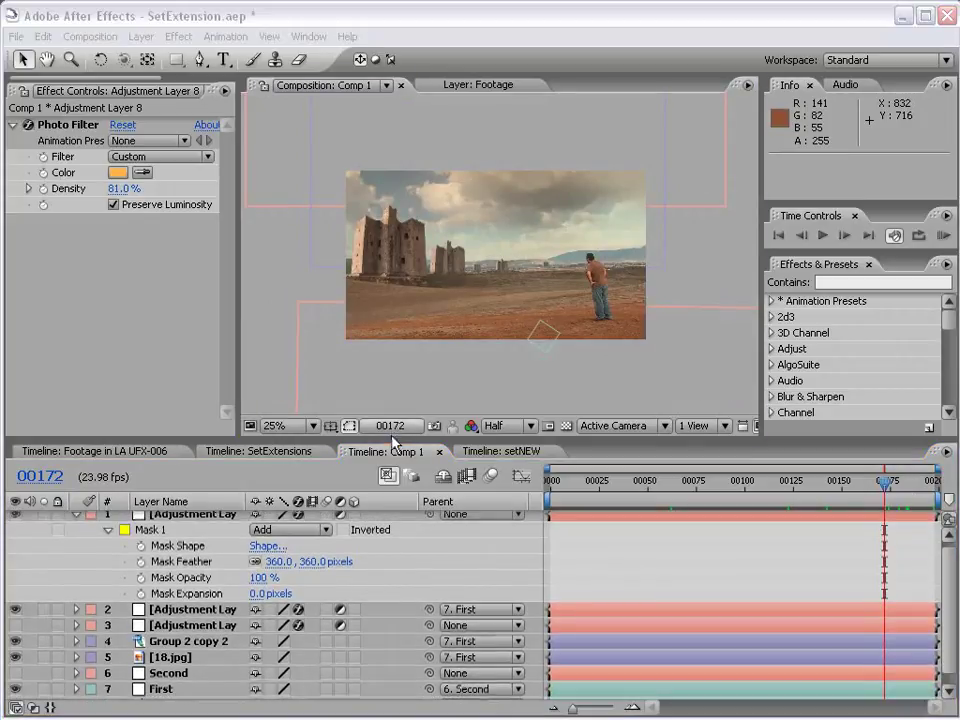
Parent the Photo Filter layer to First and scrub back toward frame 0 to check
drag(394, 440, 394, 392)
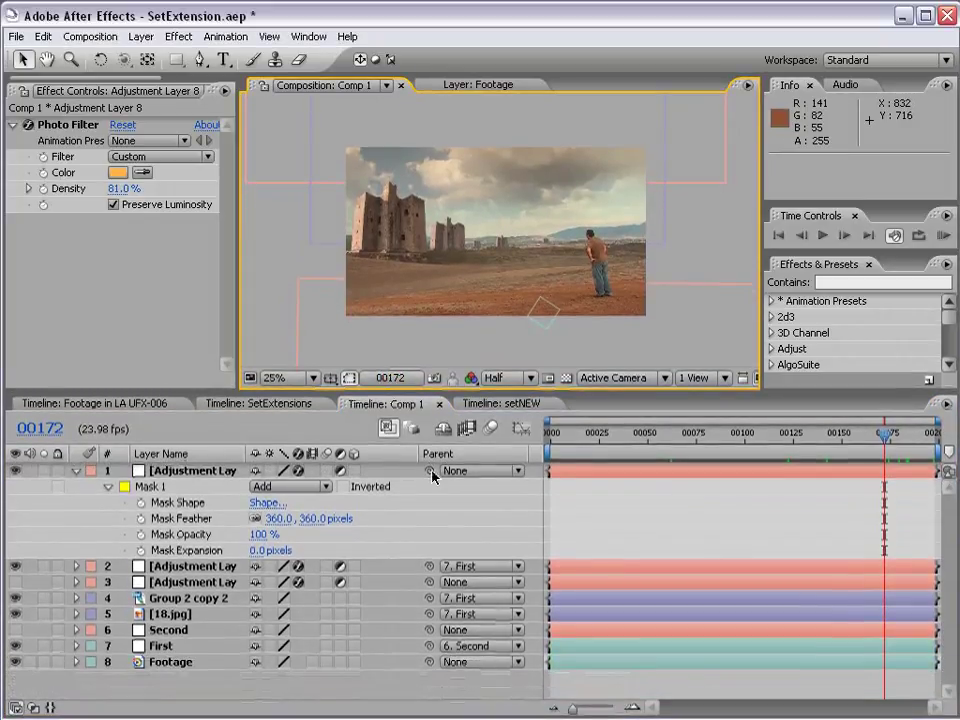
drag(429, 474, 173, 650)
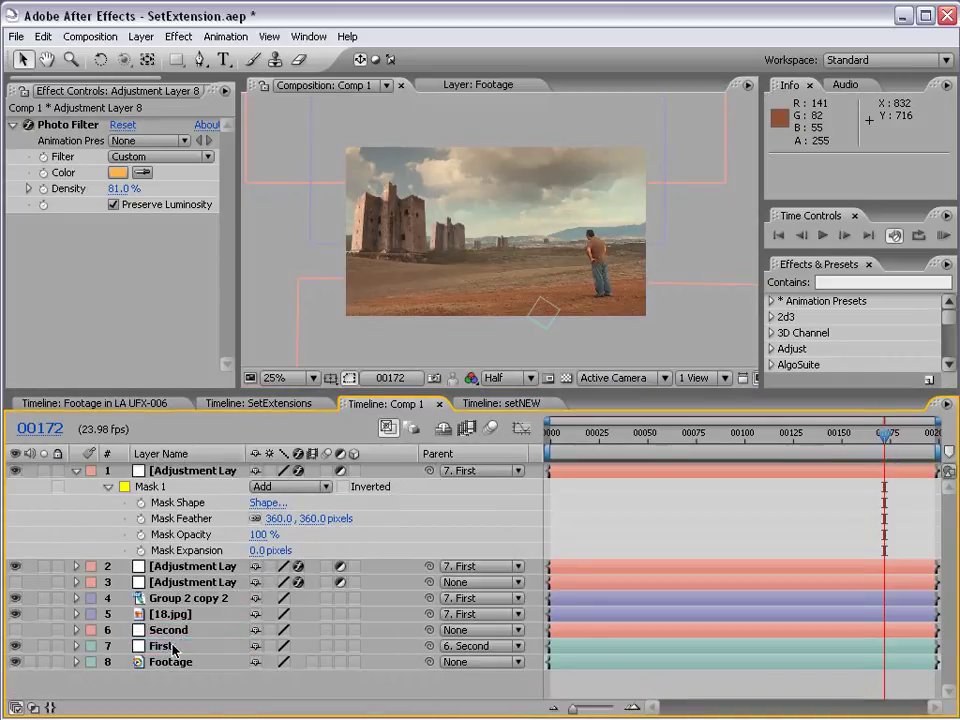
scroll(625, 293, down, 1)
key(space)
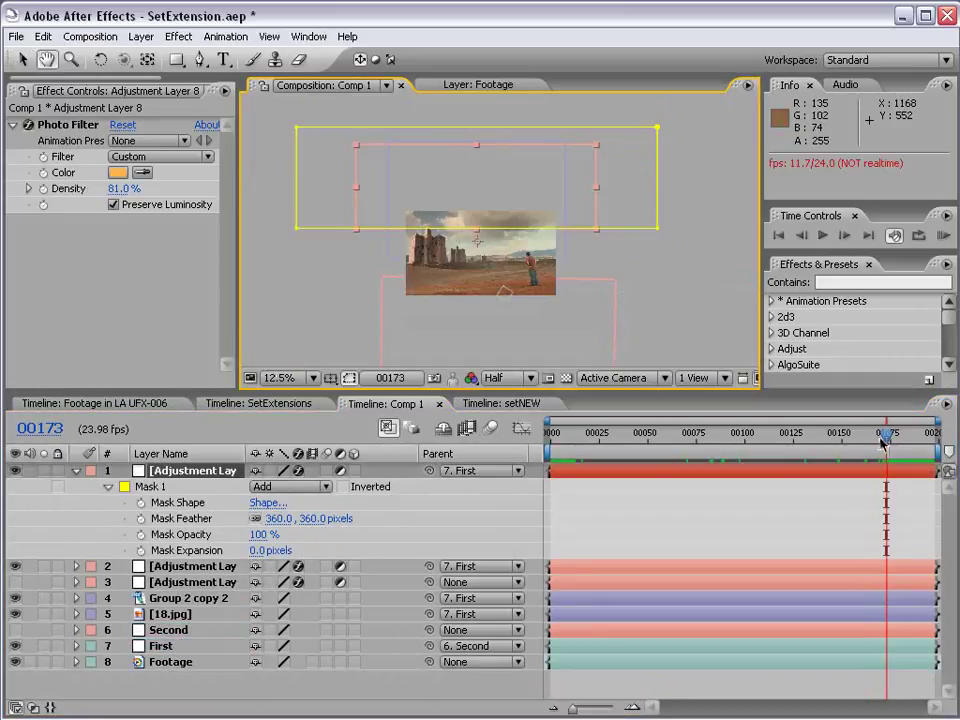
mouse_move(882, 443)
mouse_down()
mouse_move(626, 443)
mouse_move(767, 443)
mouse_up()
scroll(490, 293, up, 1)
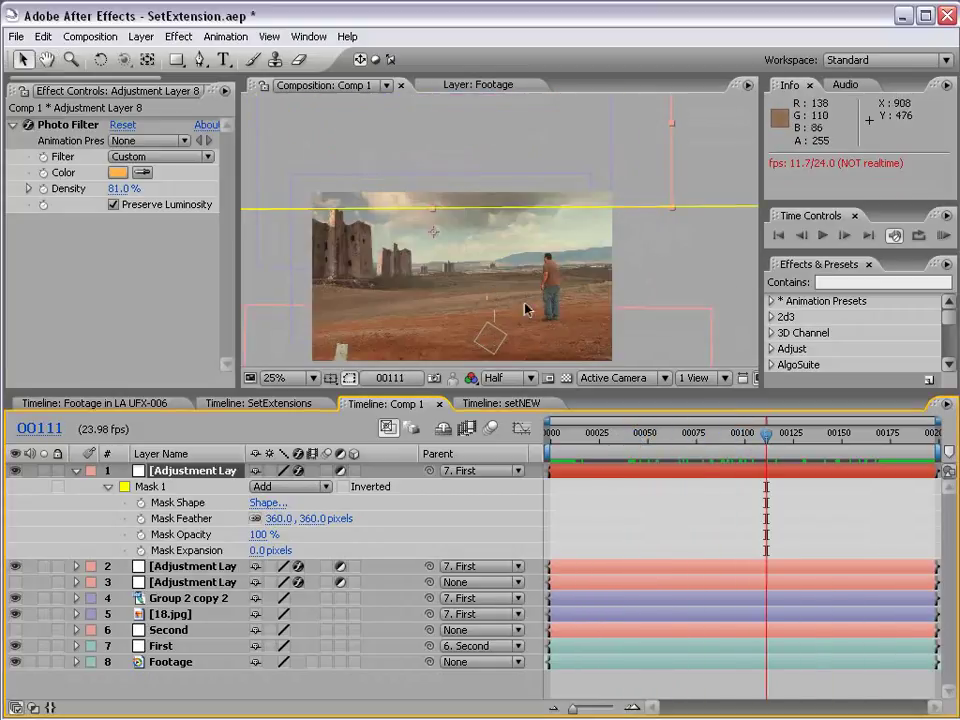
key(h)
drag(520, 300, 520, 242)
drag(621, 437, 552, 440)
Scale Adjustment Layer 7 to about 187% at the first frame, nudge it, and scrub to frame 152
key(v)
key(ctrl+Down)
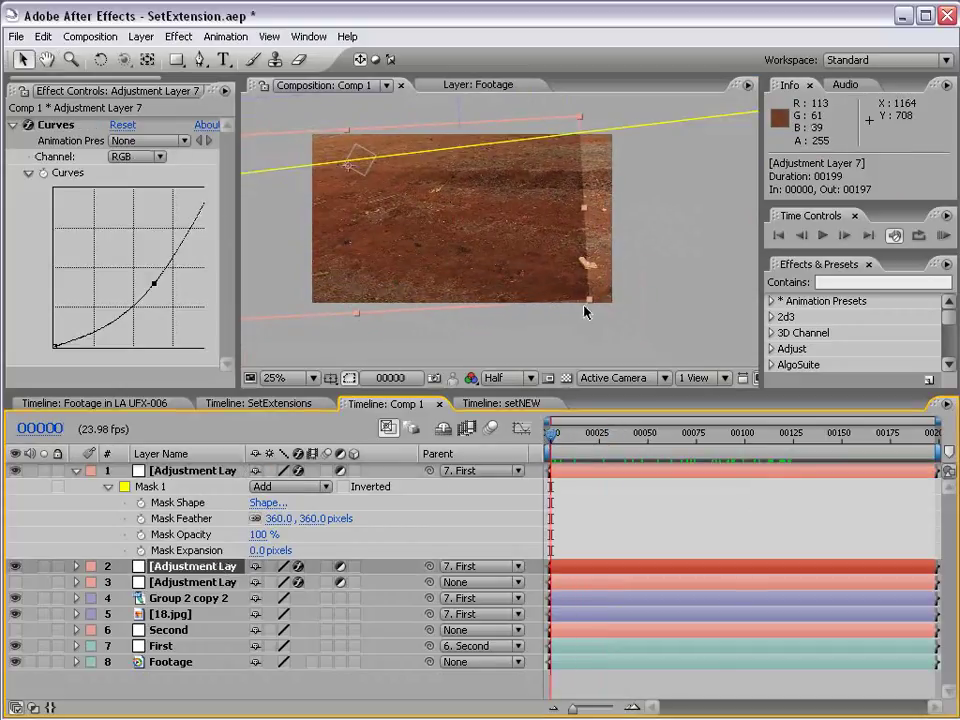
drag(588, 305, 636, 308)
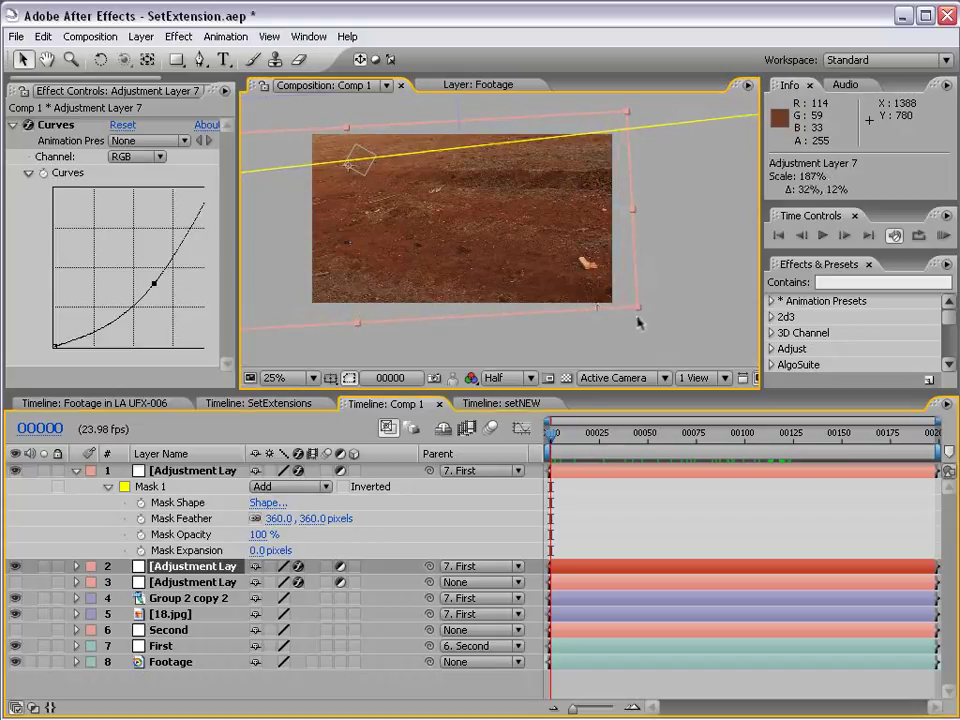
drag(530, 255, 538, 258)
click(585, 516)
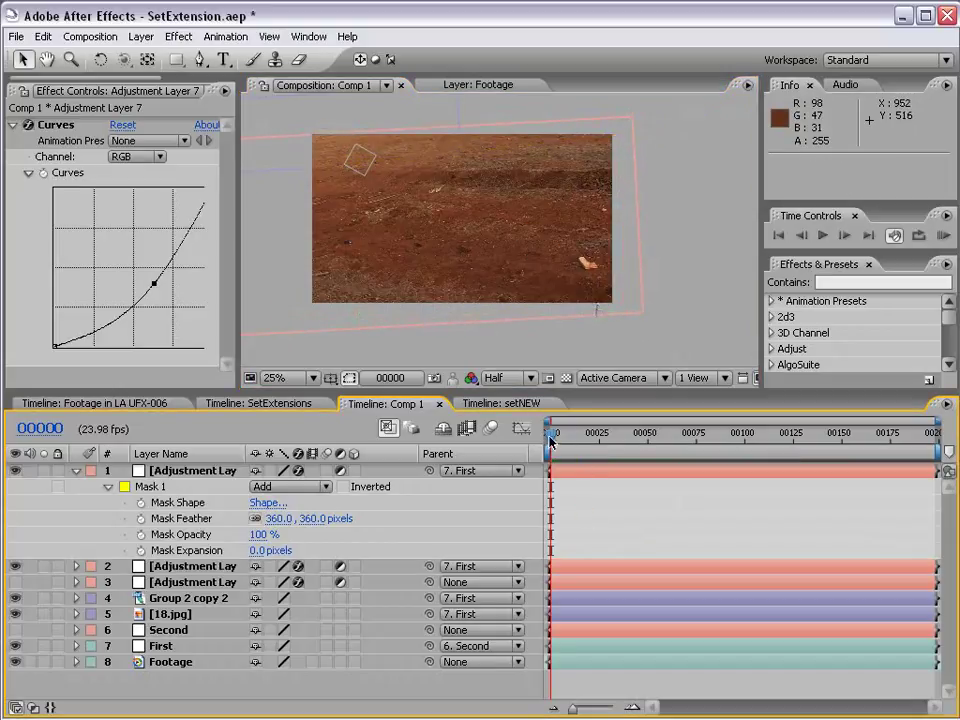
click(558, 440)
drag(558, 440, 846, 444)
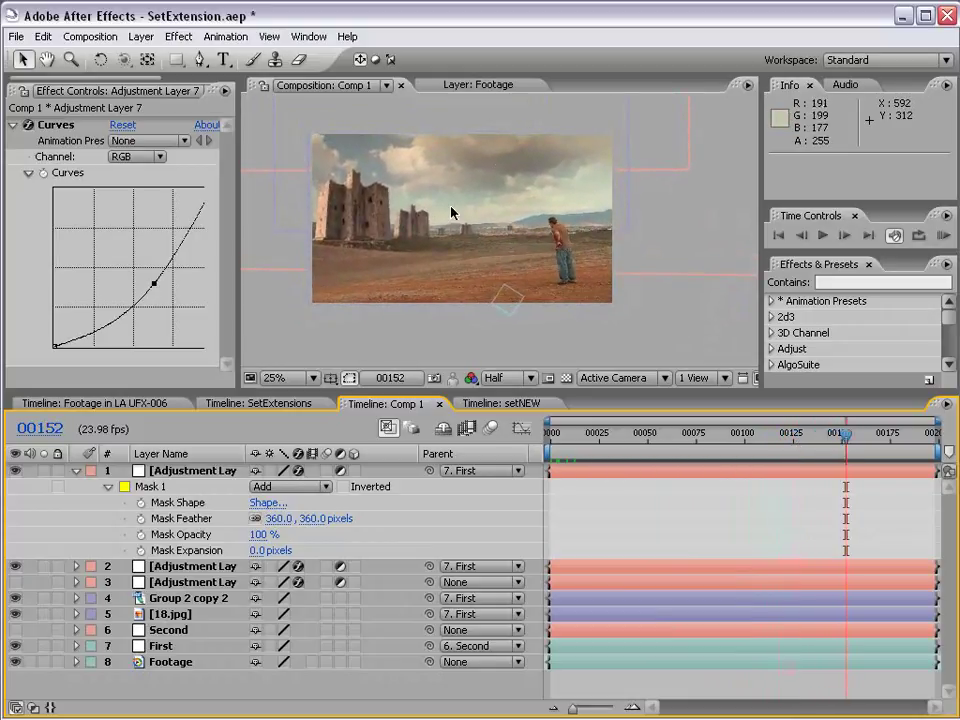
Collapse the top layer's mask properties and recenter the shot, checking it in the maximized viewer
click(75, 471)
key(grave)
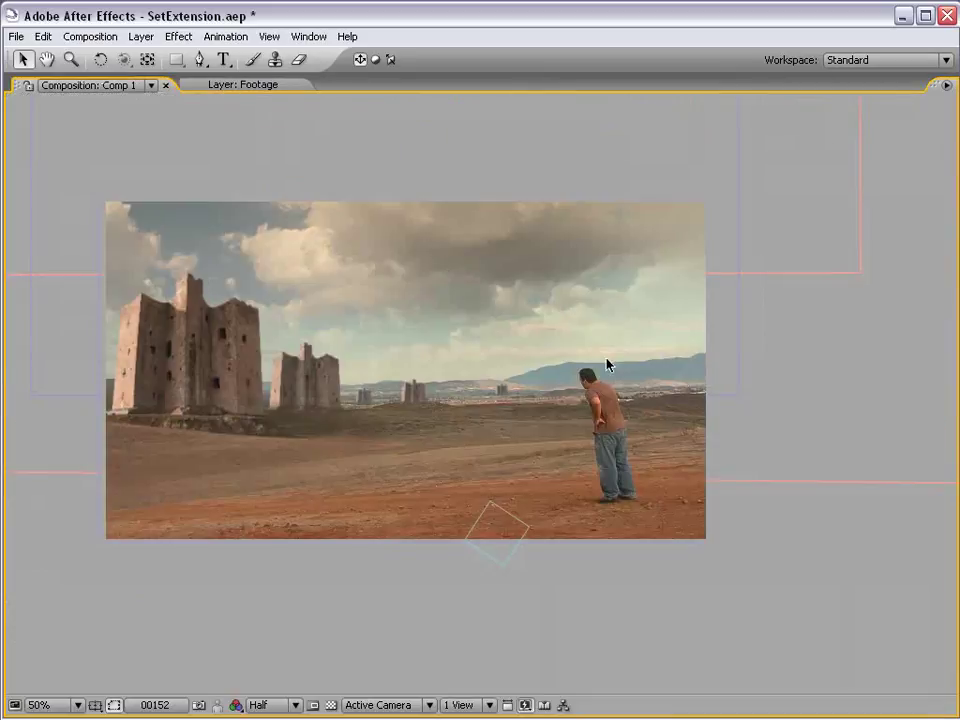
key(grave)
scroll(465, 257, down, 1)
drag(465, 257, 473, 229)
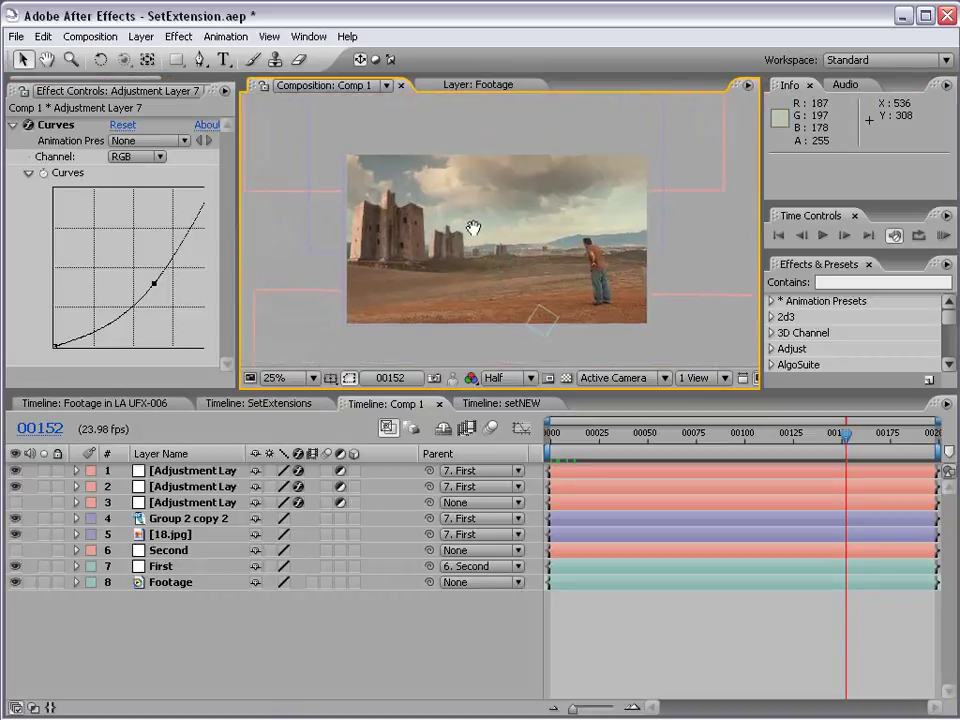
scroll(444, 244, up, 1)
key(grave)
scroll(433, 255, down, 1)
key(grave)
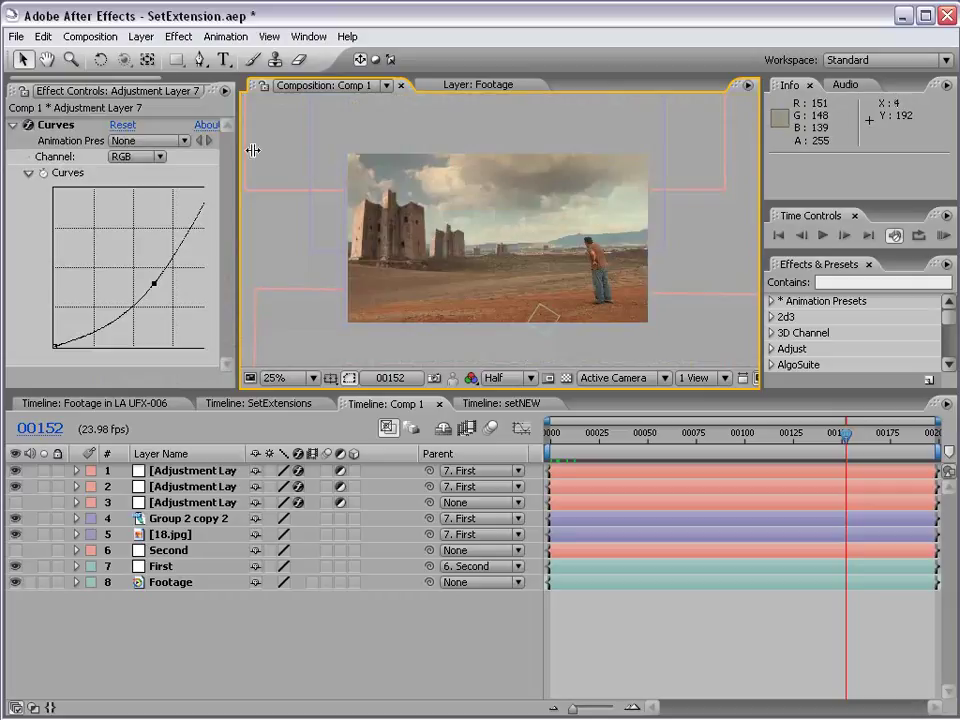
Add a new adjustment layer and apply the FMP_GreenEasy preset found by searching 'green'
click(141, 36)
mouse_move(152, 56)
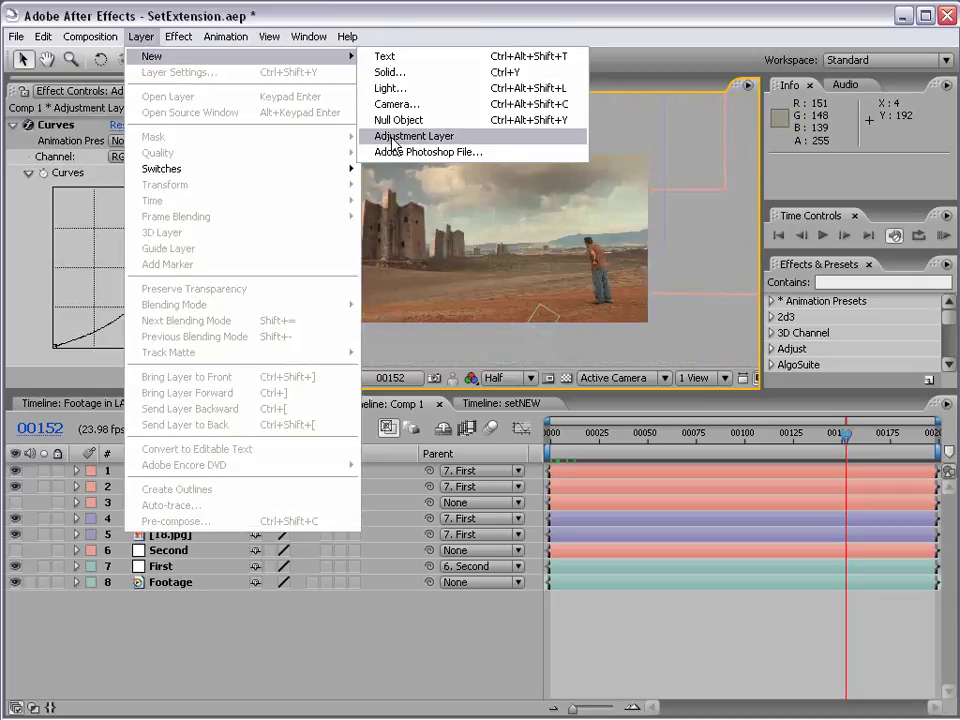
click(392, 137)
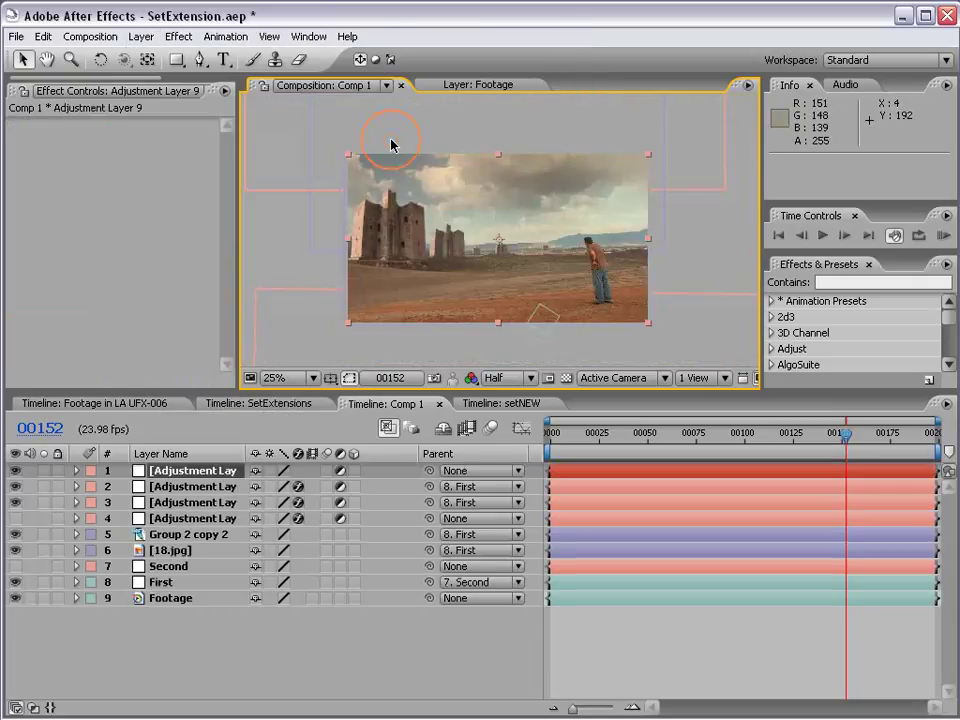
click(853, 281)
text(green)
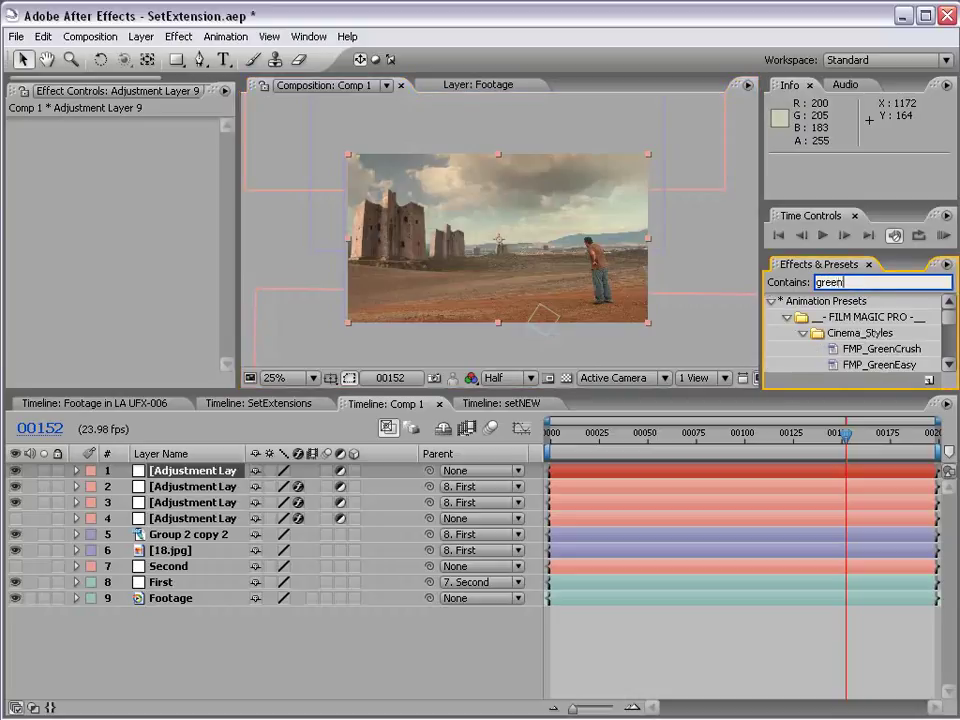
drag(845, 393, 845, 423)
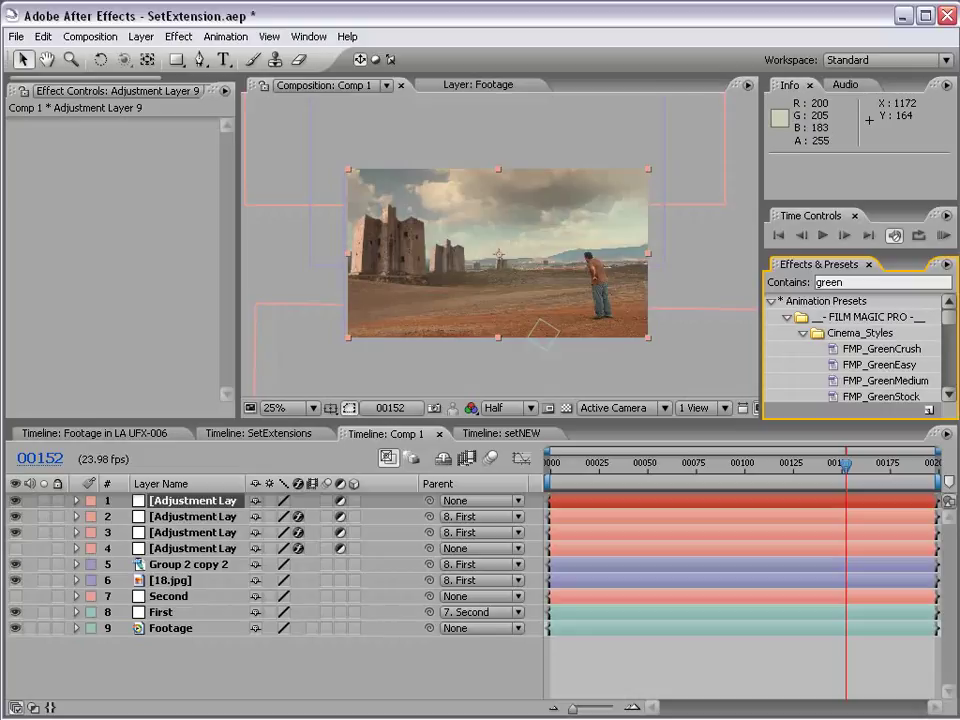
drag(875, 372, 195, 500)
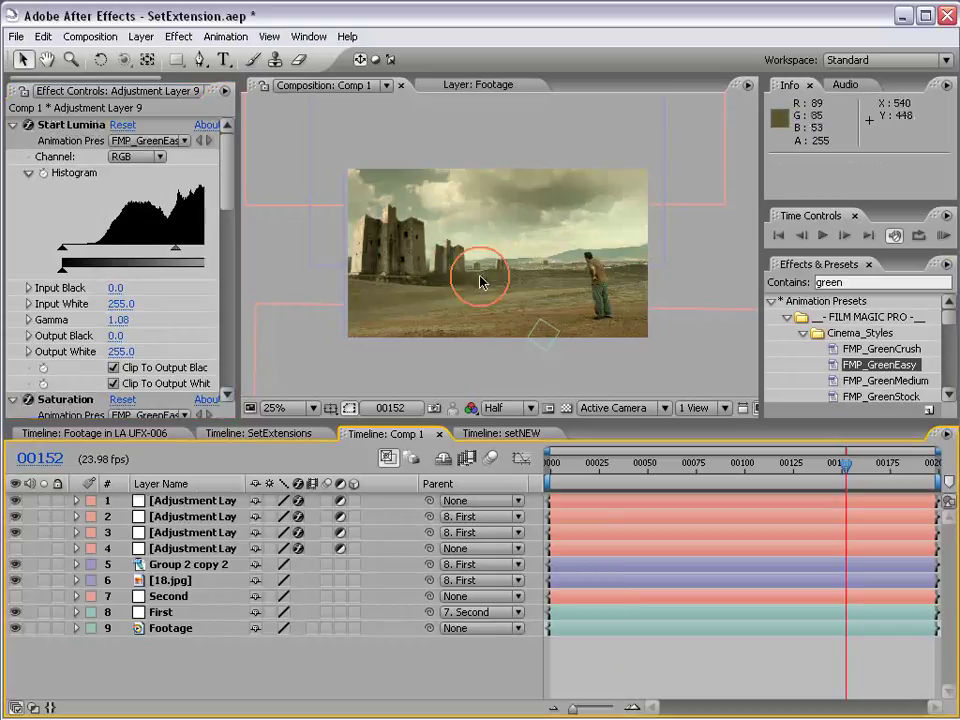
Review the green-graded shot full-window at 50% zoom
scroll(467, 274, up, 2)
scroll(488, 274, down, 2)
key(grave)
key(period)
key(period)
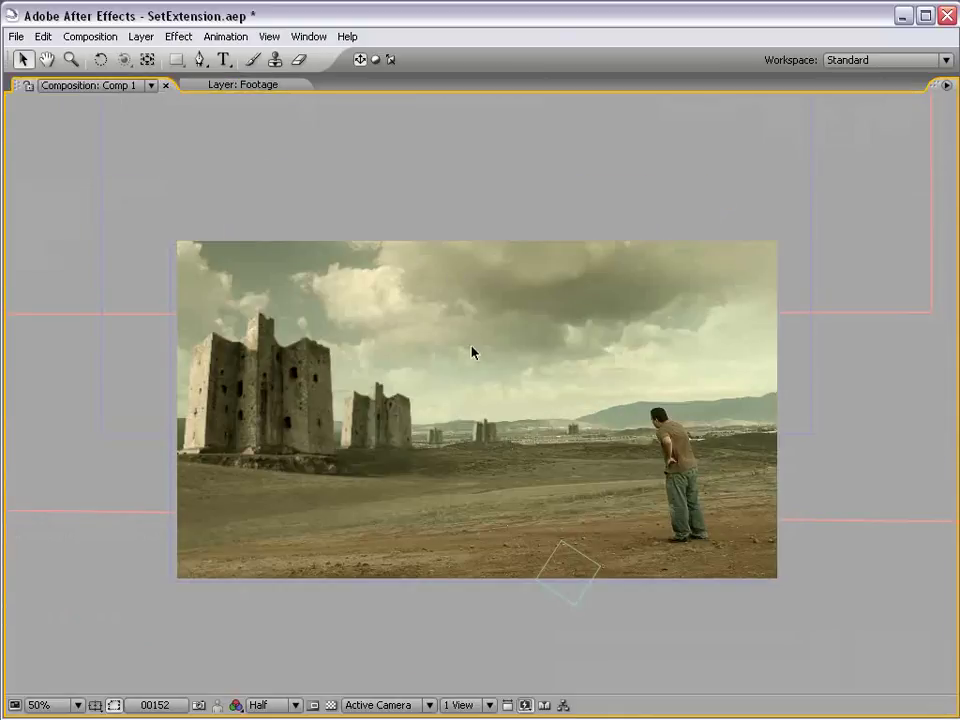
key(grave)
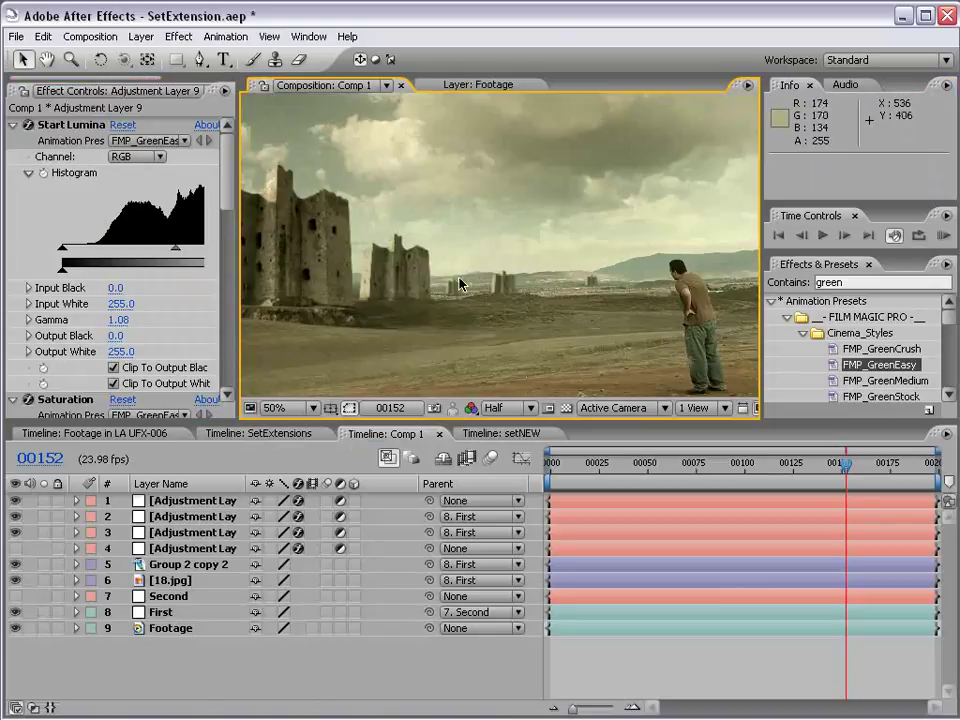
Turn the vignette layer back on, set its opacity to 75%, and rename it Vignette
click(15, 548)
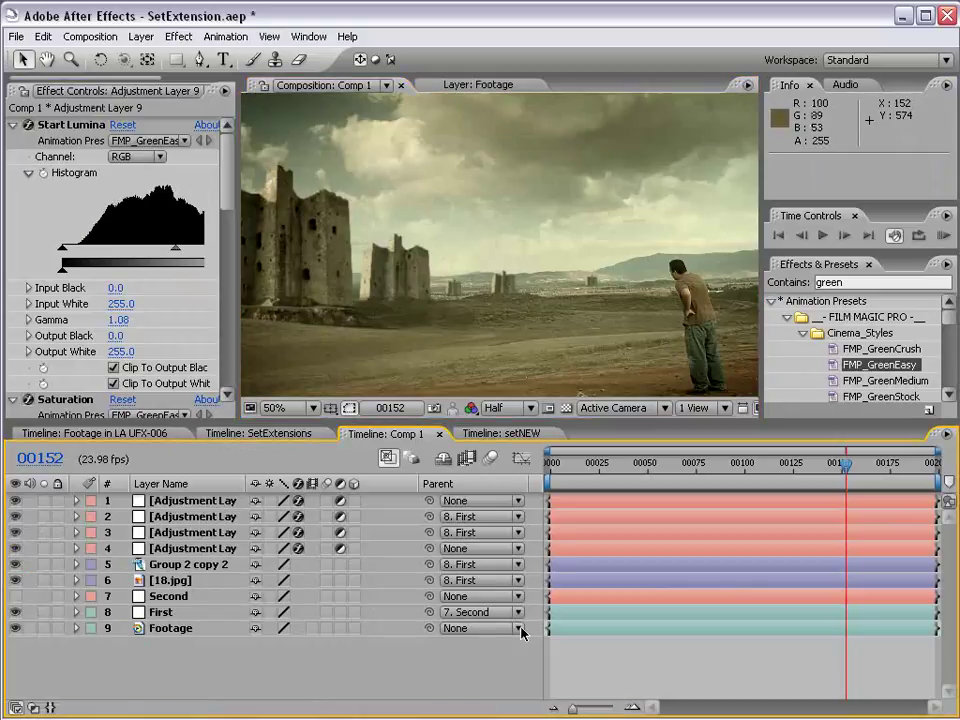
key(comma)
key(comma)
click(185, 548)
key(t)
click(257, 564)
text(7)
key(Return)
key(Return)
text(Vignette)
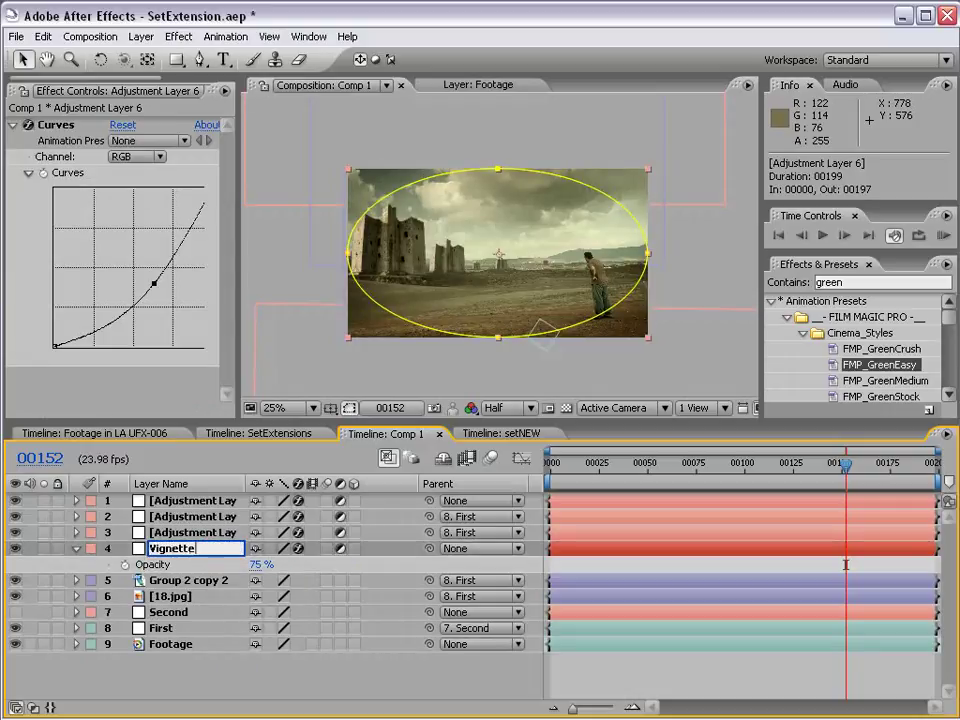
key(Return)
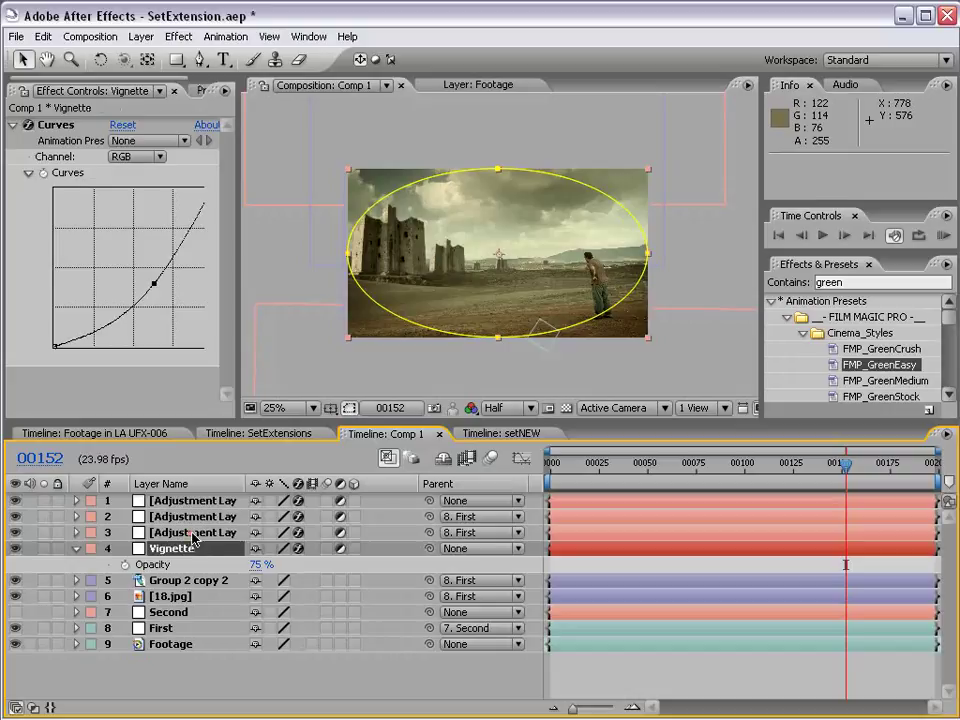
Rename the Curves adjustment layer to Sand Color Correction
click(194, 535)
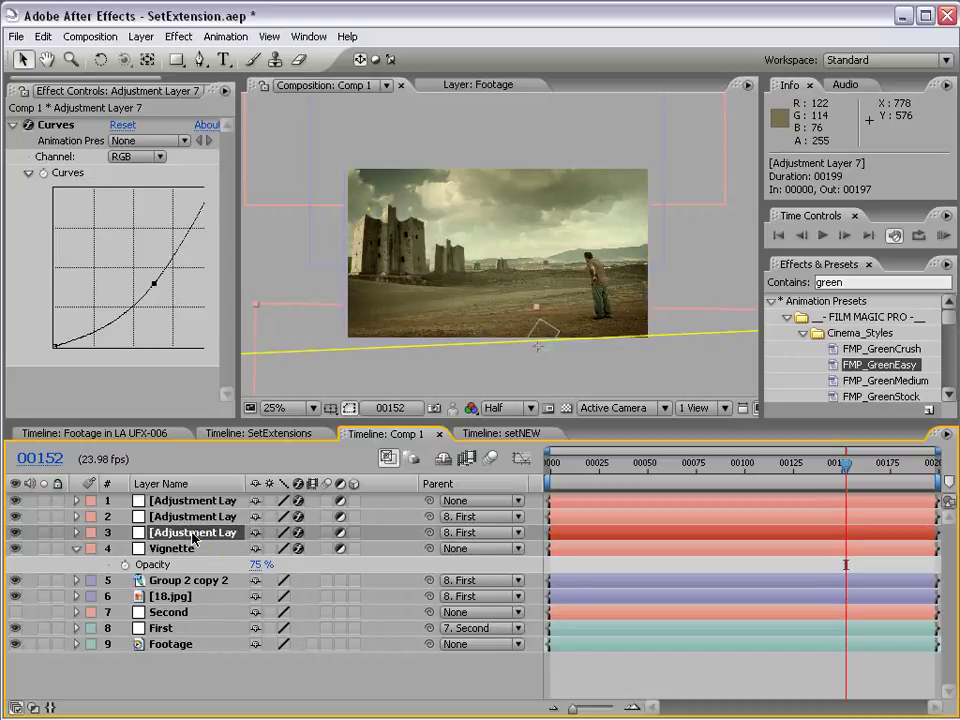
key(comma)
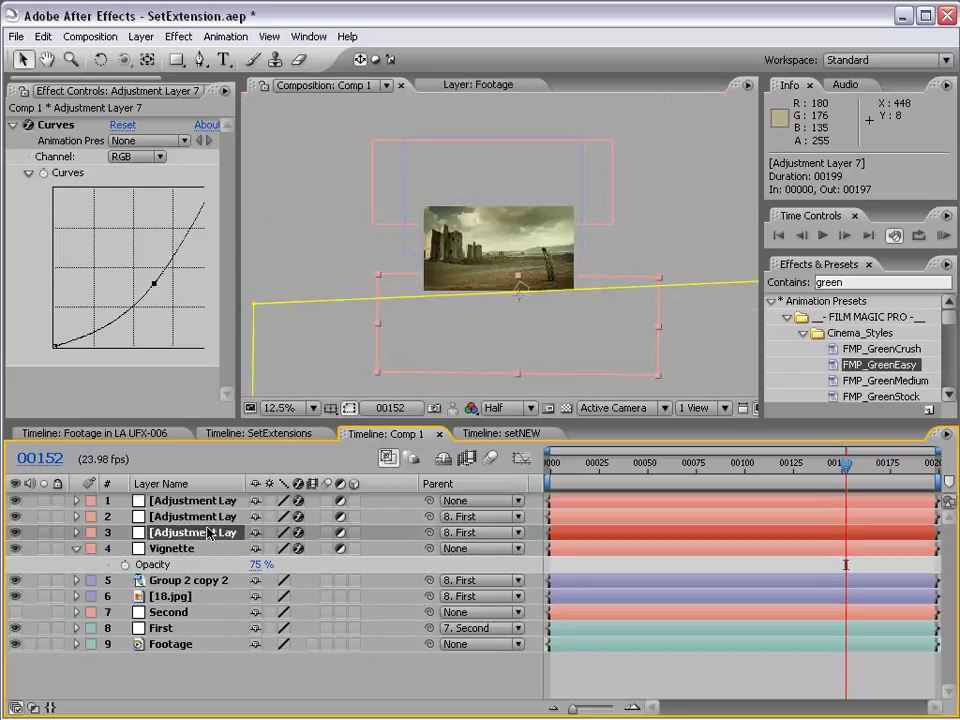
key(Return)
text(Sand Col)
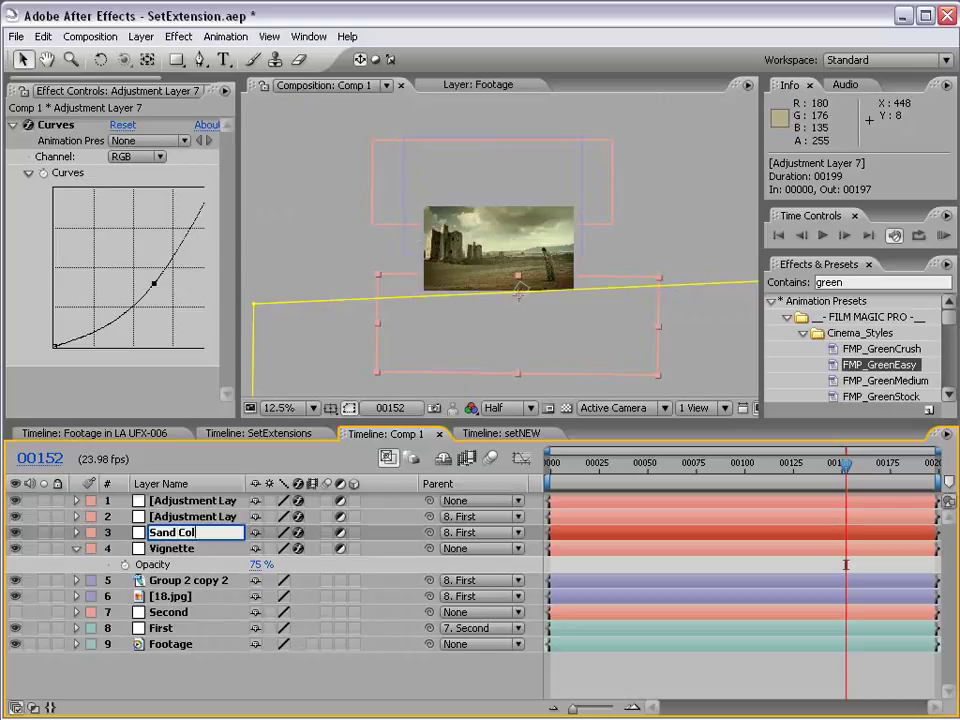
text(ction)
key(Return)
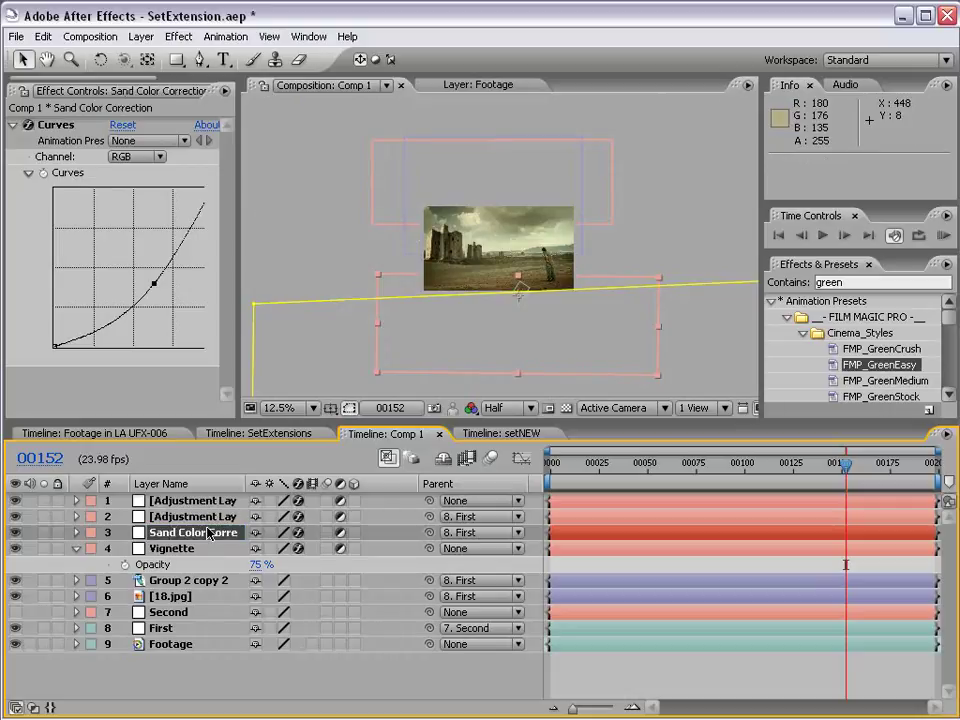
Rename the Photo Filter layer to Sky Photo and the top adjustment layer to Film Magic Pro
click(195, 516)
key(Return)
text(Sky Photo)
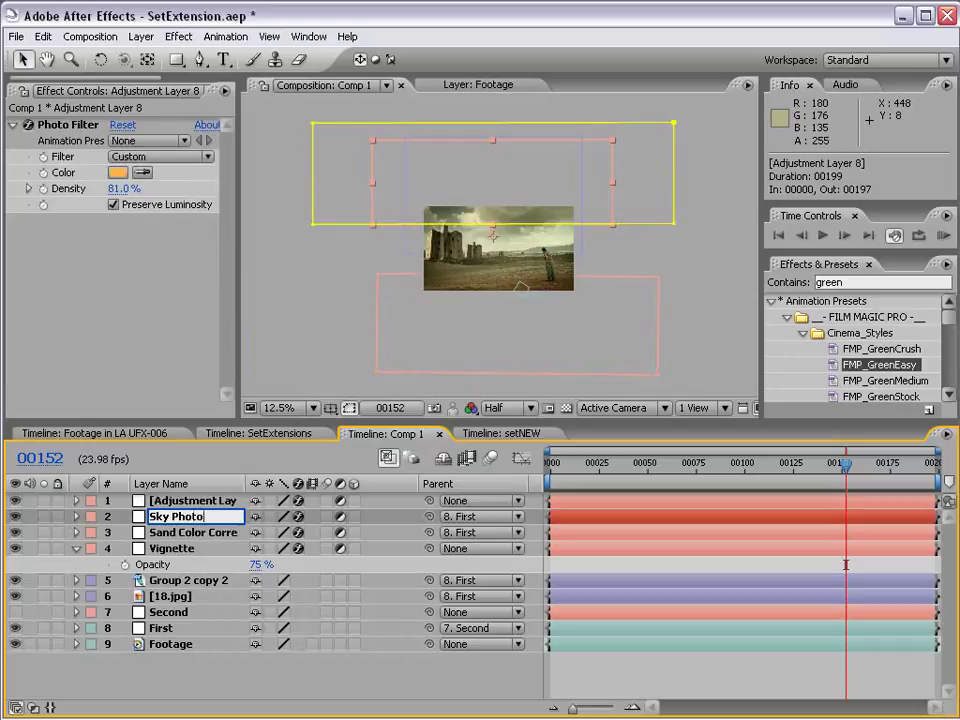
key(Return)
click(195, 500)
key(Return)
text(Film Magic)
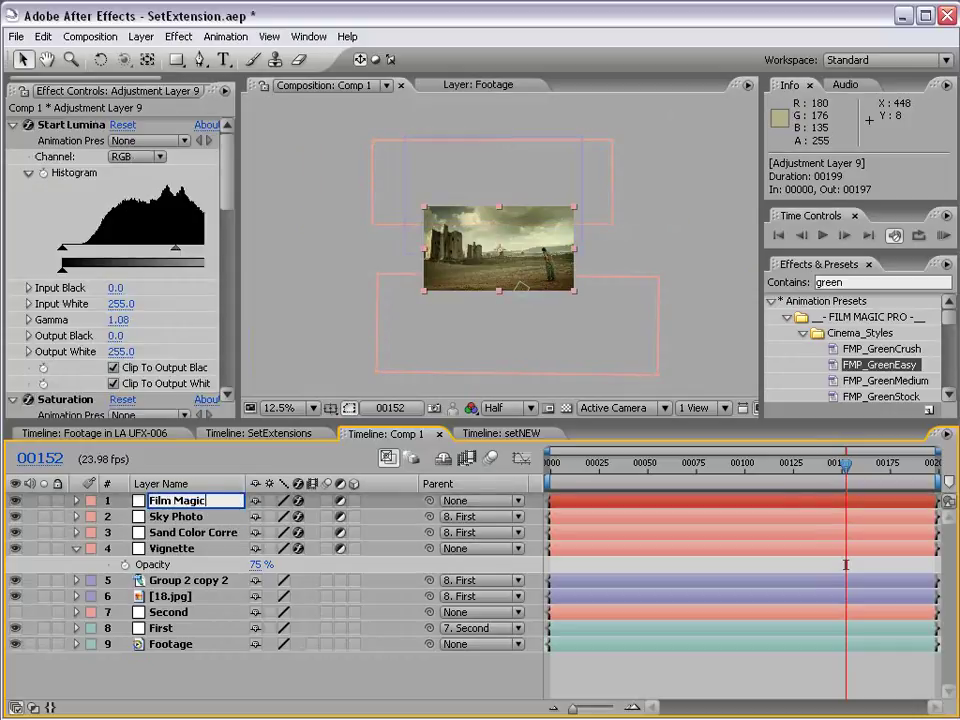
key(Return)
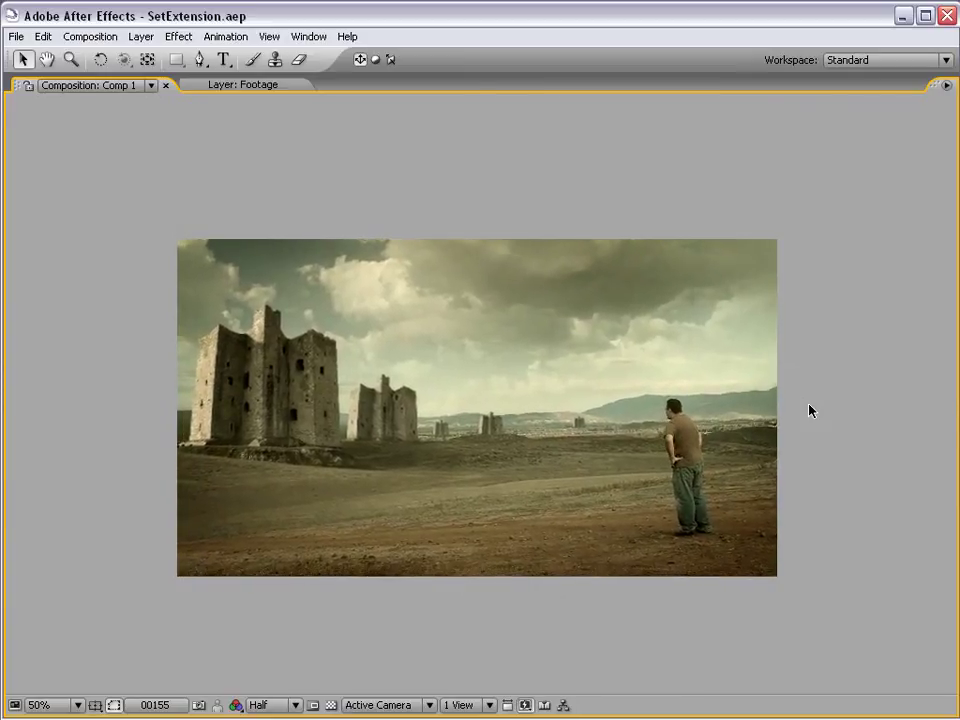
key(grave)
key(comma)
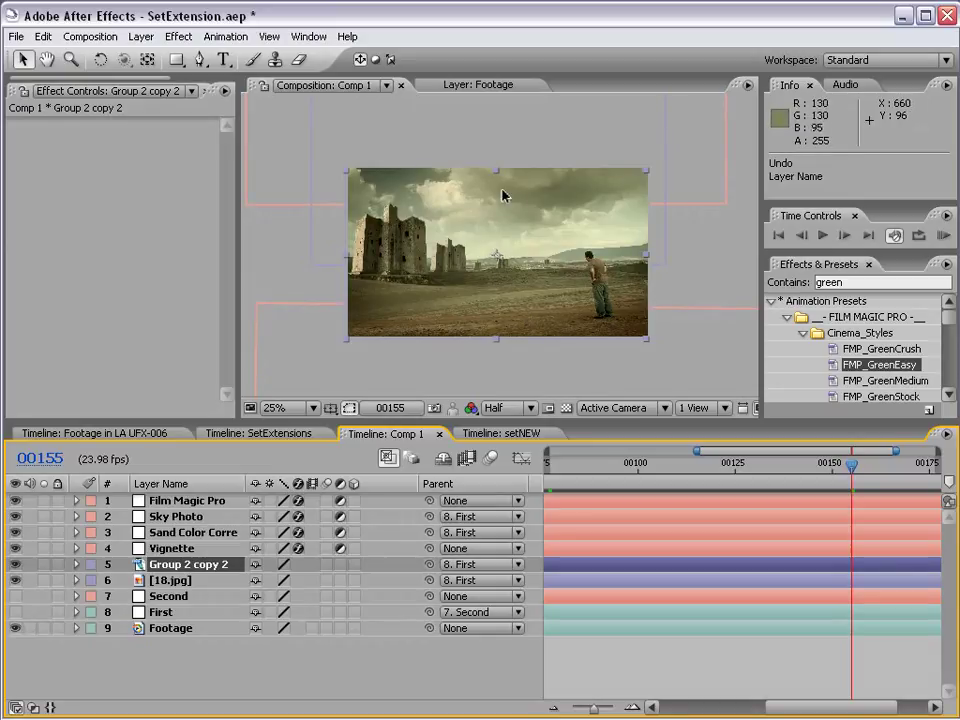
Rename the 18.jpg layer to Clouds and hide the layer outlines in the viewer
click(183, 581)
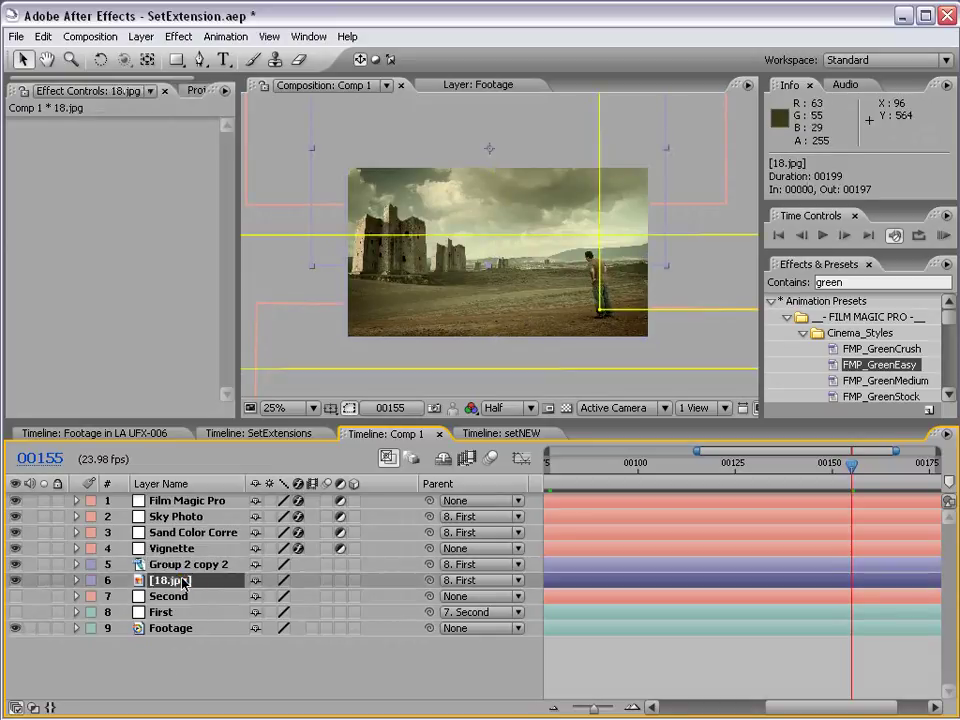
text(Clouds)
key(Return)
click(349, 408)
Keyframe the Clouds position at frame 77 and shift the clouds at the final frame
click(174, 580)
key(p)
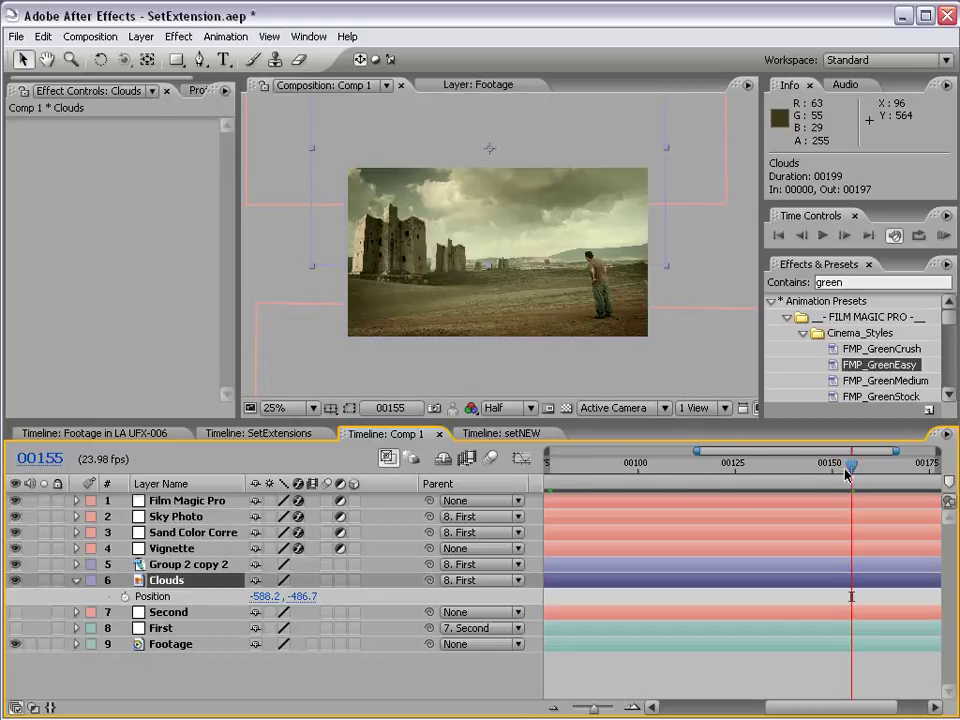
key(minus)
drag(852, 466, 708, 470)
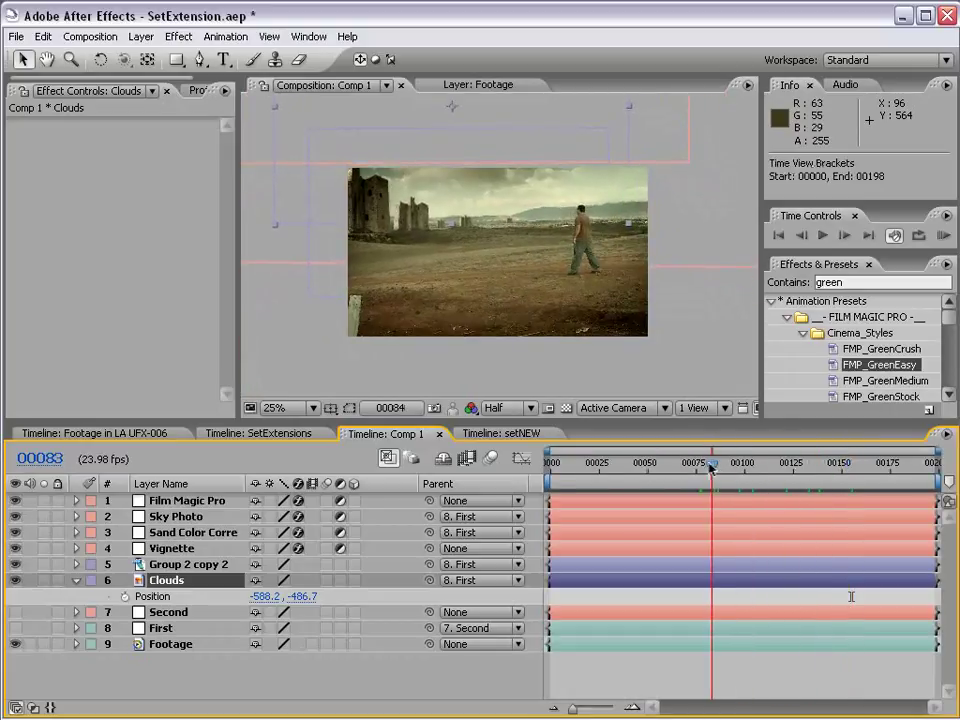
click(123, 597)
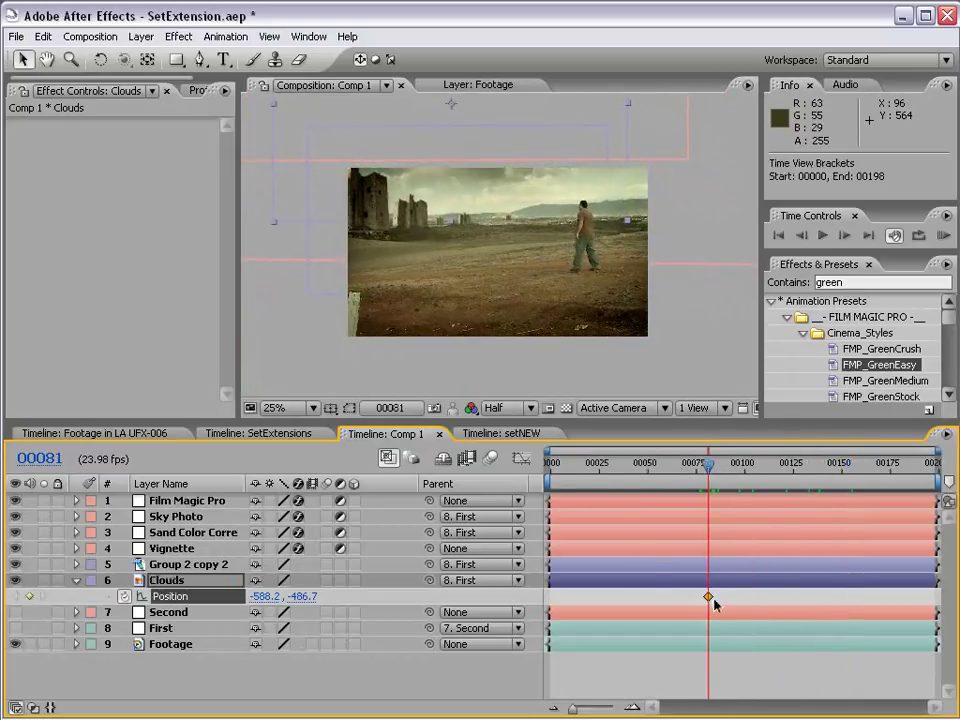
drag(709, 597, 699, 597)
mouse_move(708, 463)
mouse_down()
mouse_move(903, 483)
mouse_move(934, 470)
mouse_up()
drag(450, 211, 427, 214)
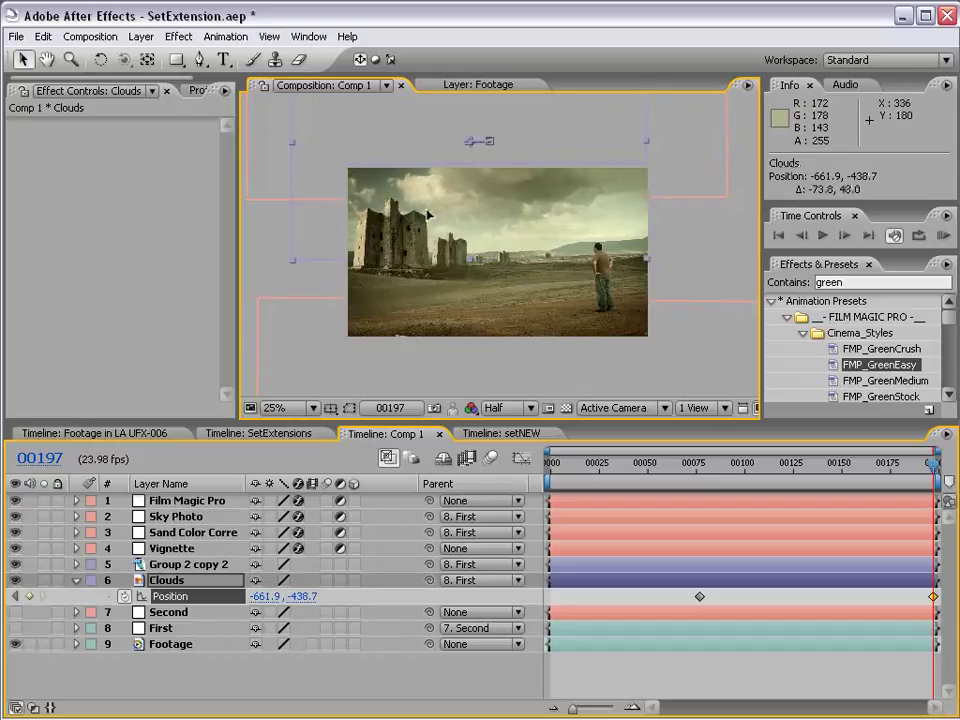
Scrub from frame 76 onward to check the cloud drift
scroll(430, 215, up, 2)
key(grave)
key(grave)
scroll(463, 223, down, 2)
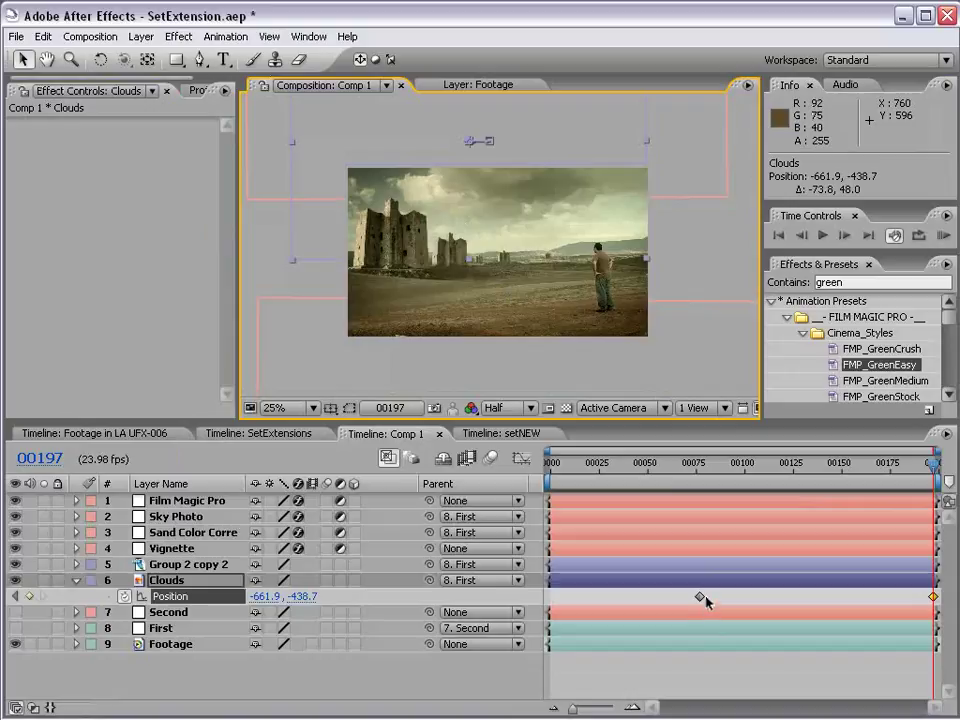
click(700, 597)
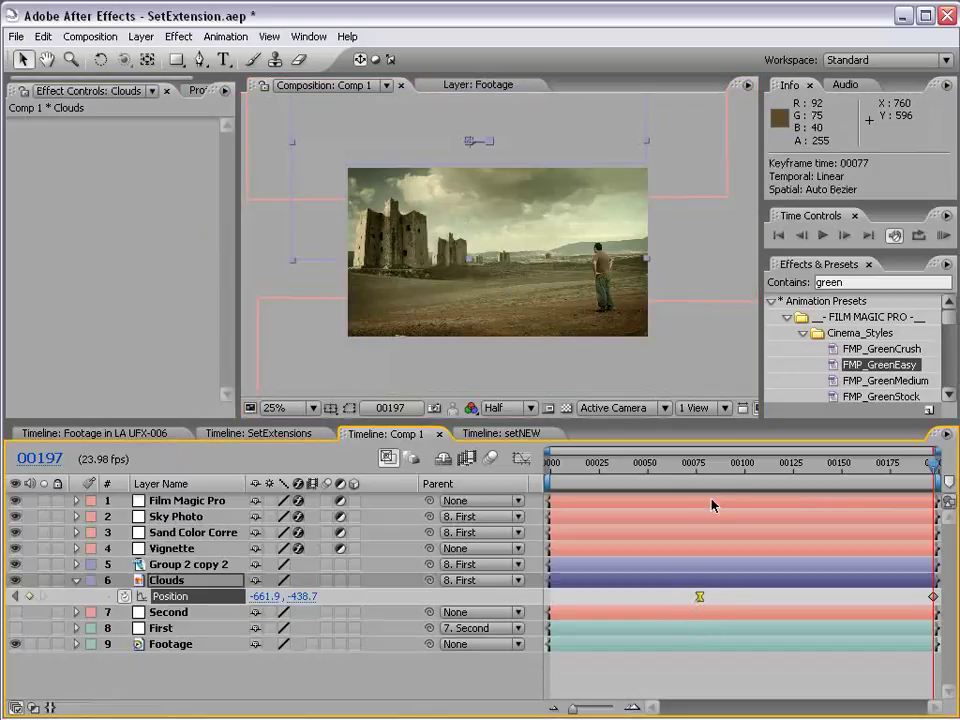
drag(713, 487, 700, 540)
mouse_move(698, 463)
mouse_down()
mouse_move(906, 472)
mouse_move(778, 472)
mouse_up()
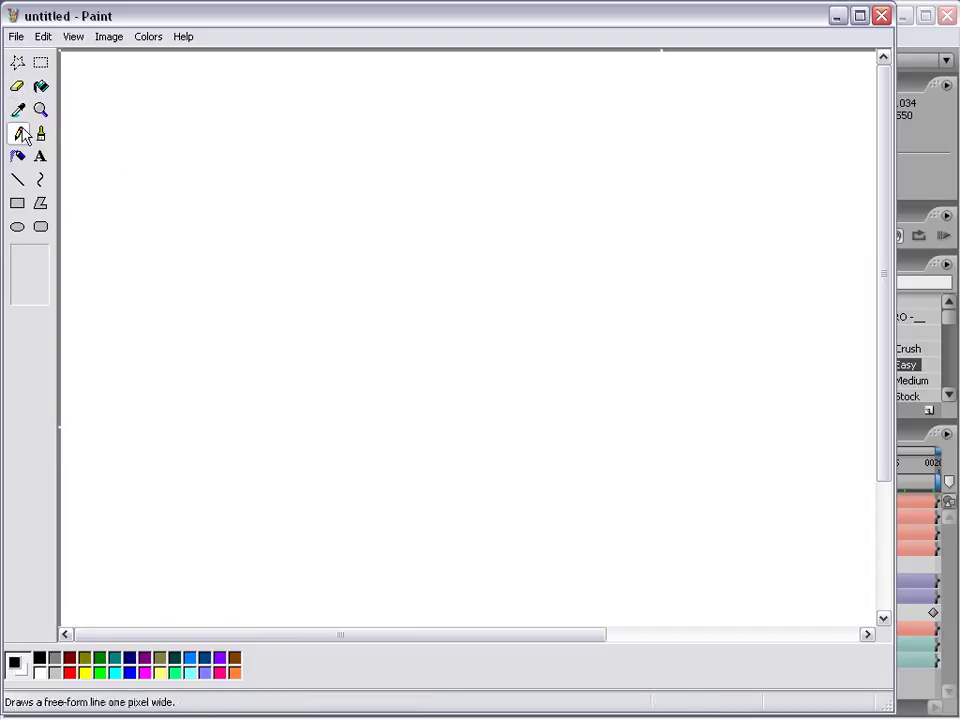
Brush the building outline and fill its right face dark red and left face red
click(40, 133)
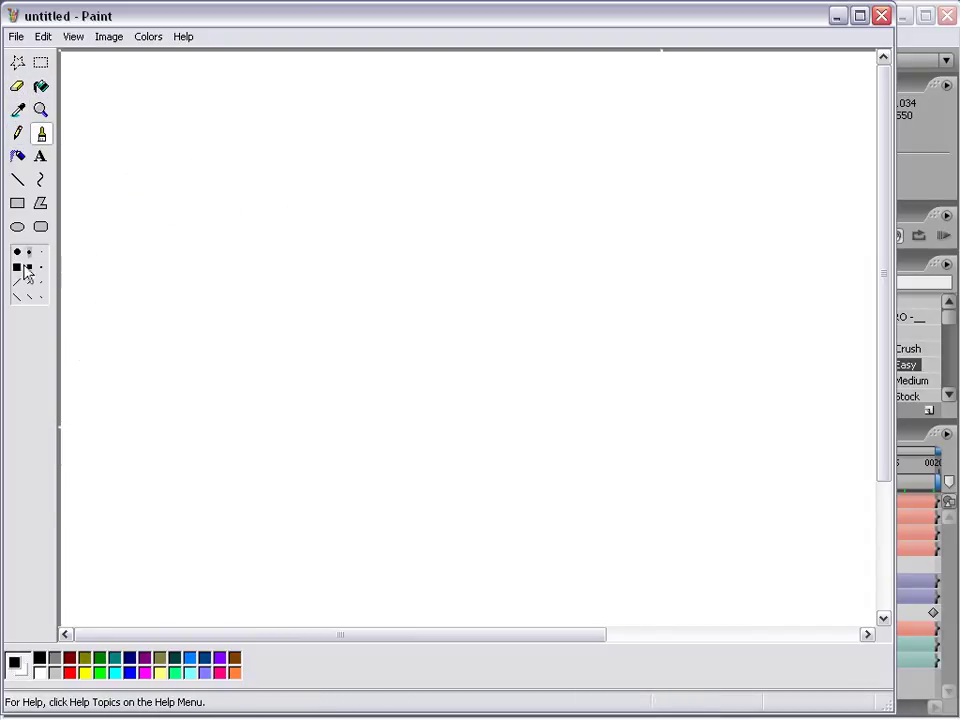
drag(165, 377, 157, 203)
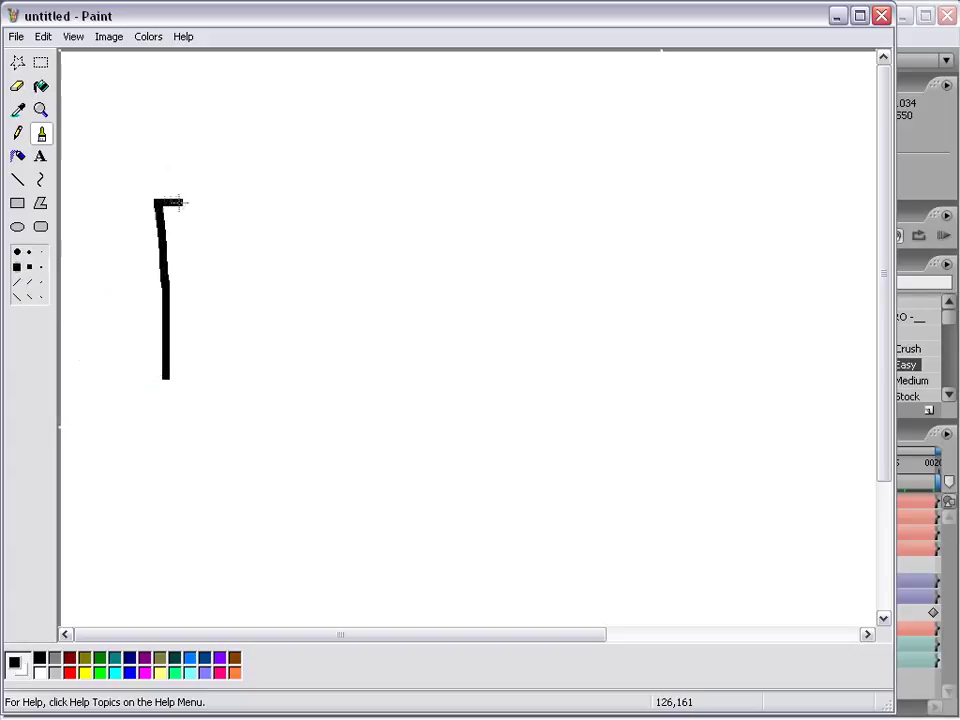
mouse_move(250, 177)
mouse_down()
mouse_move(235, 366)
mouse_move(205, 208)
mouse_up()
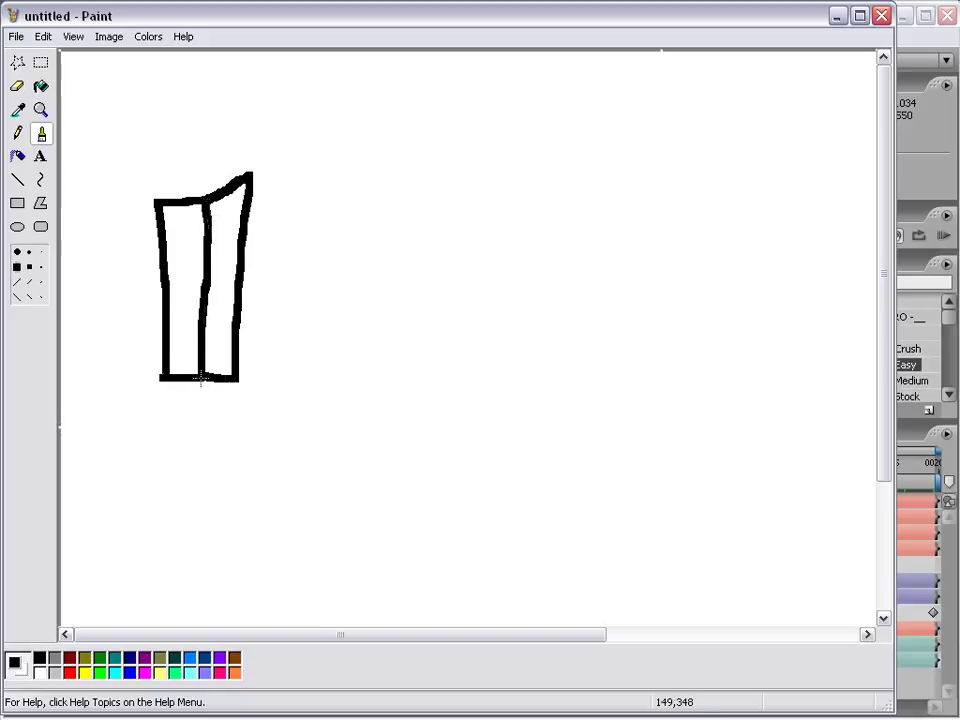
click(41, 87)
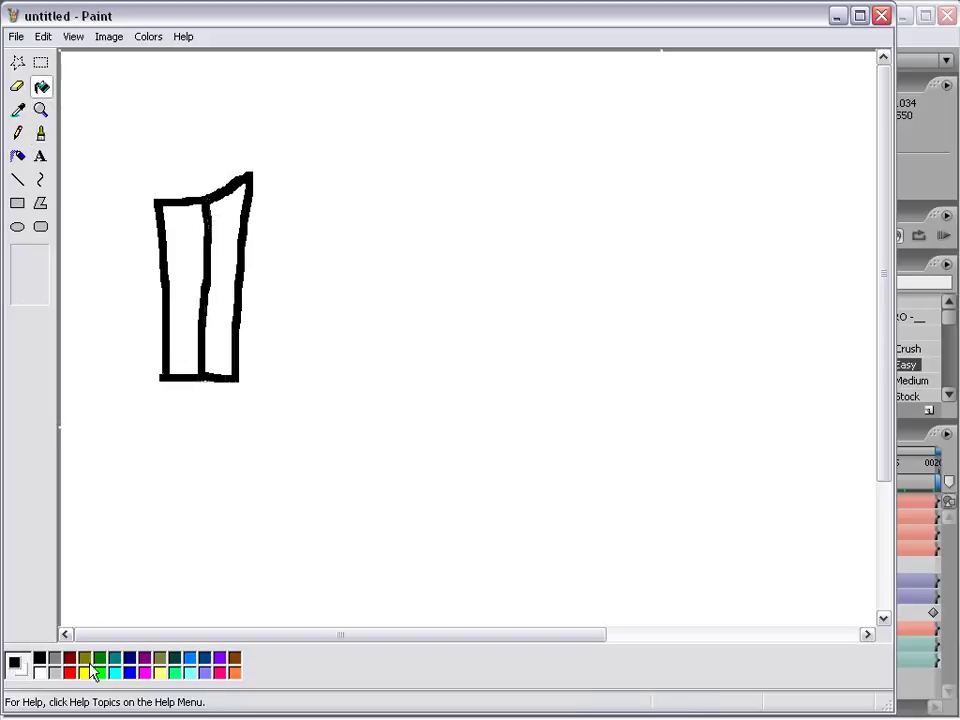
click(70, 660)
click(227, 274)
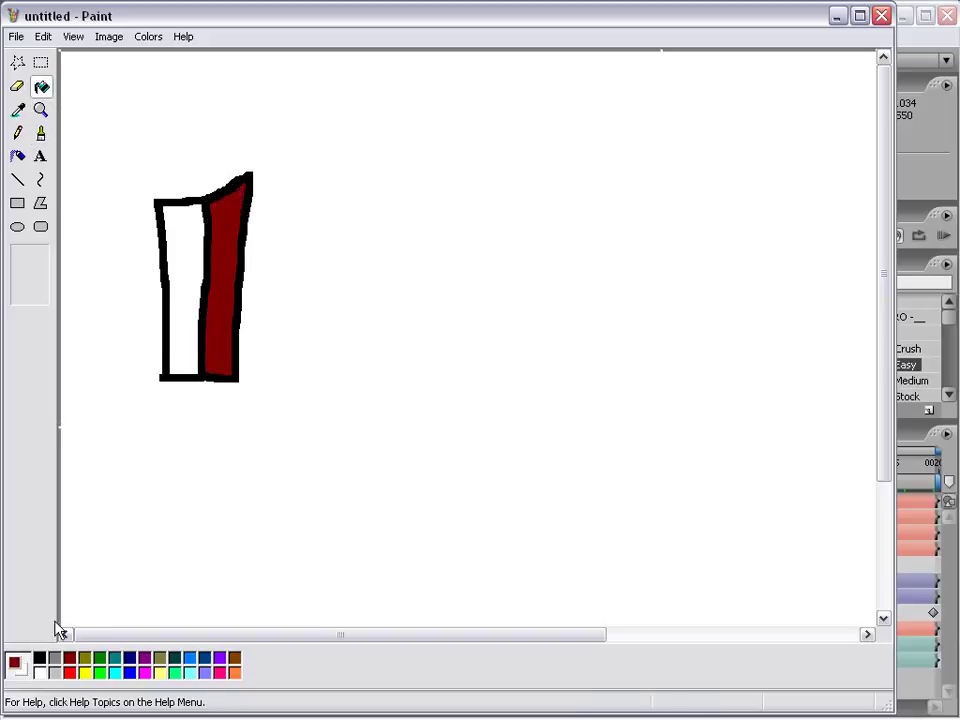
click(181, 274)
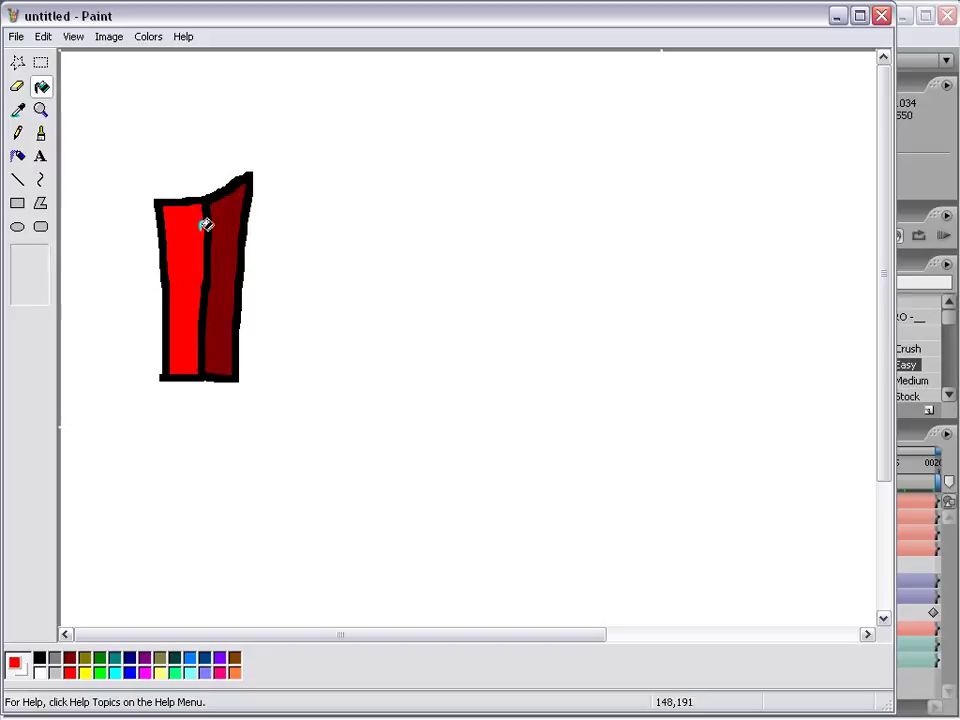
Close the top outline in black, fill the roof black, and brush dark windows
click(41, 135)
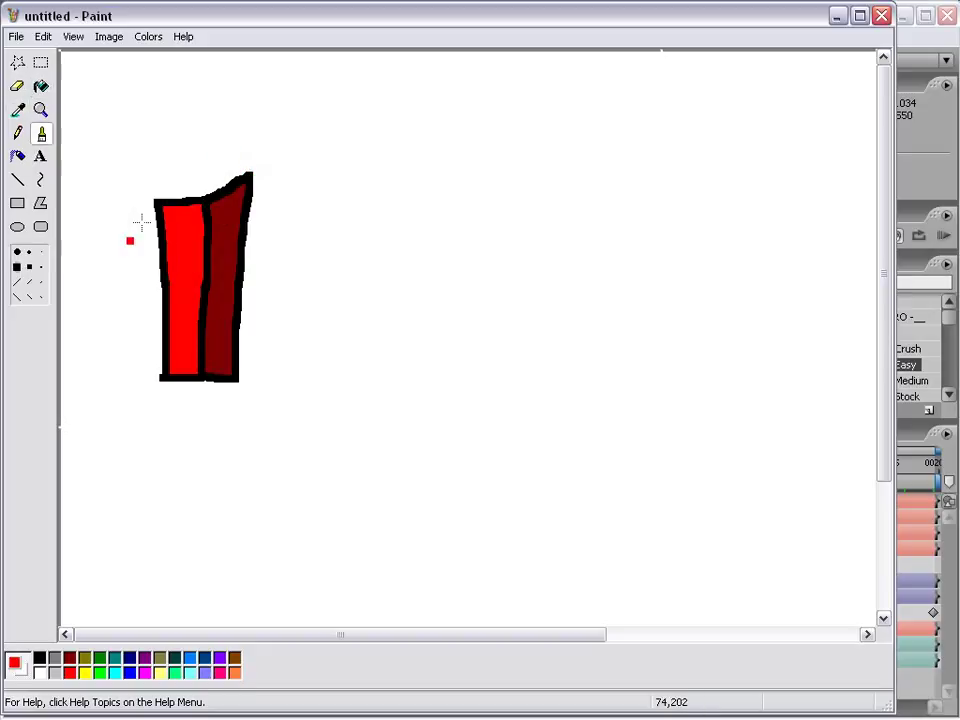
click(40, 660)
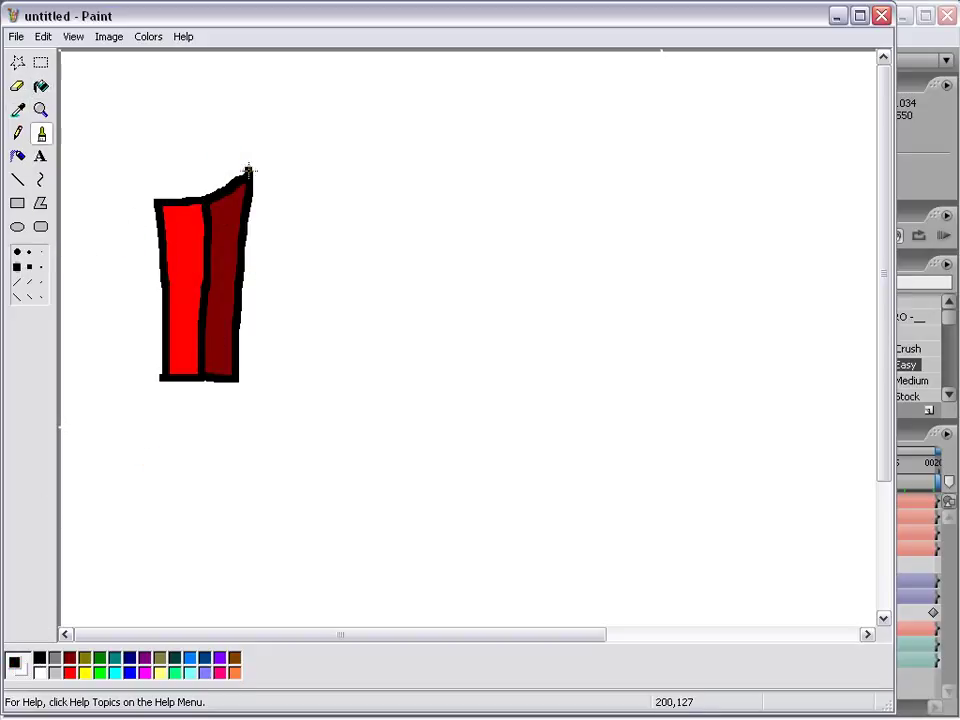
drag(190, 172, 161, 201)
click(41, 86)
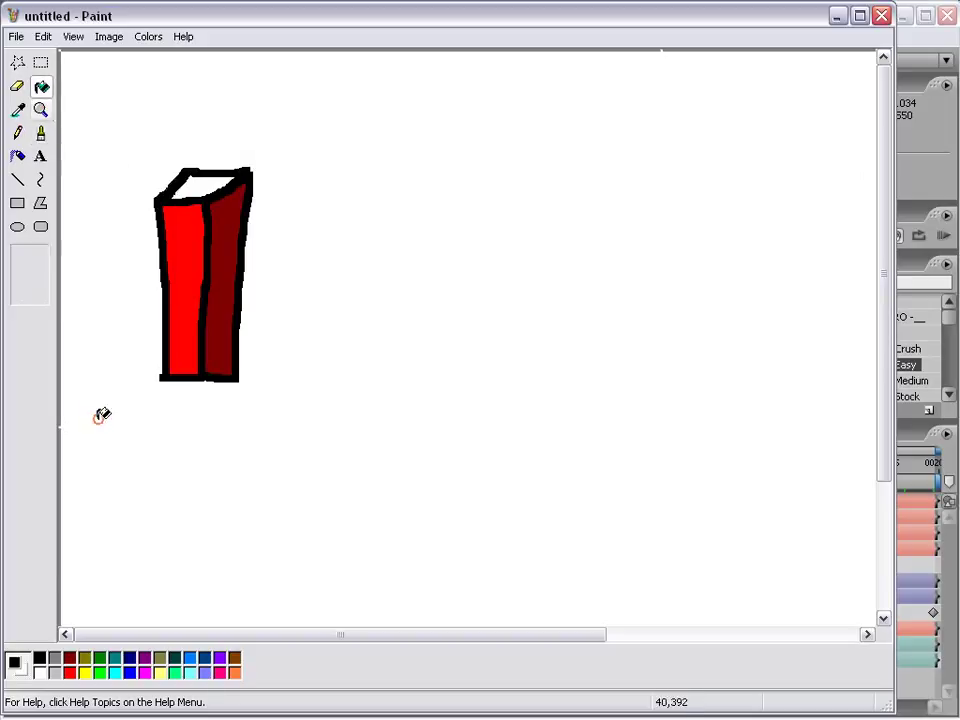
click(201, 183)
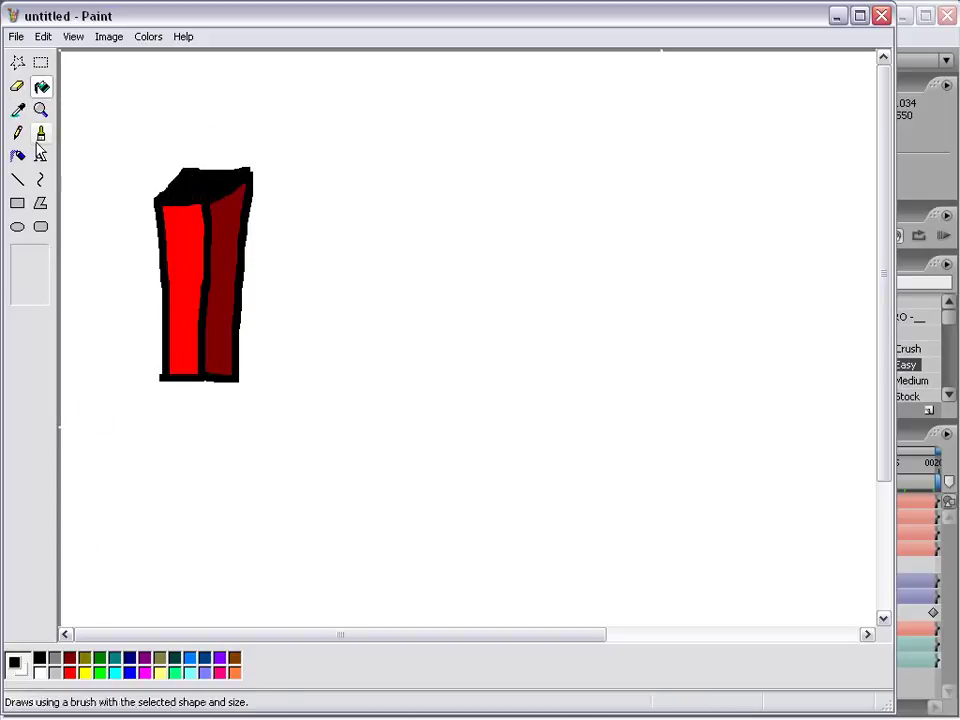
click(41, 133)
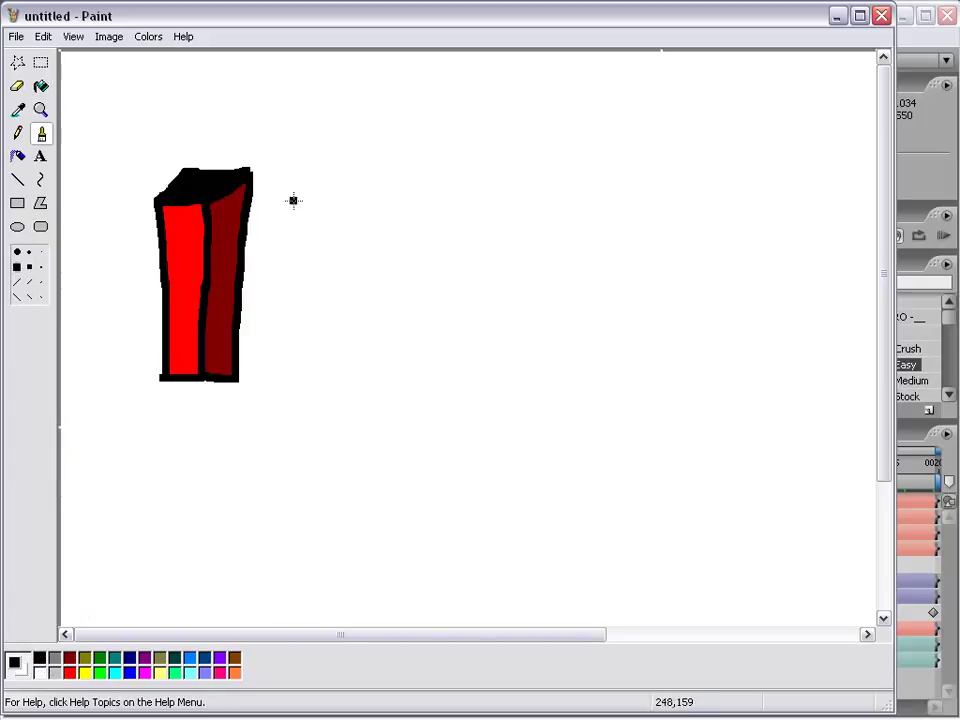
mouse_move(175, 237)
mouse_down()
mouse_move(187, 238)
mouse_move(181, 243)
mouse_move(178, 228)
mouse_move(227, 237)
mouse_up()
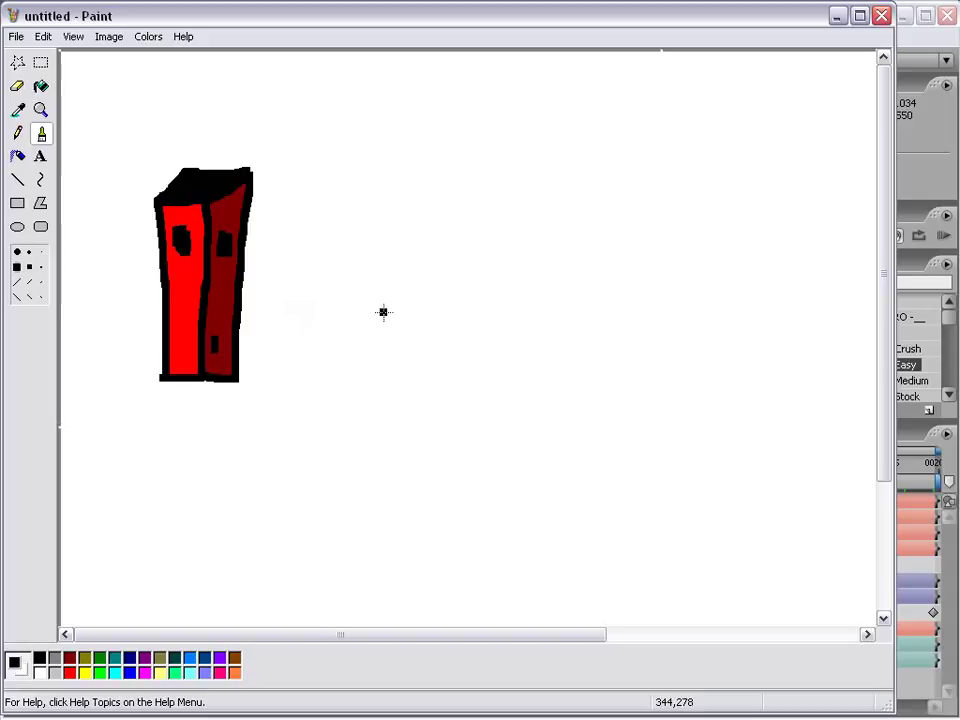
Copy the building, shrink the pasted copy, and place it beside the big one
click(41, 62)
drag(108, 126, 312, 438)
key(ctrl+c)
key(ctrl+v)
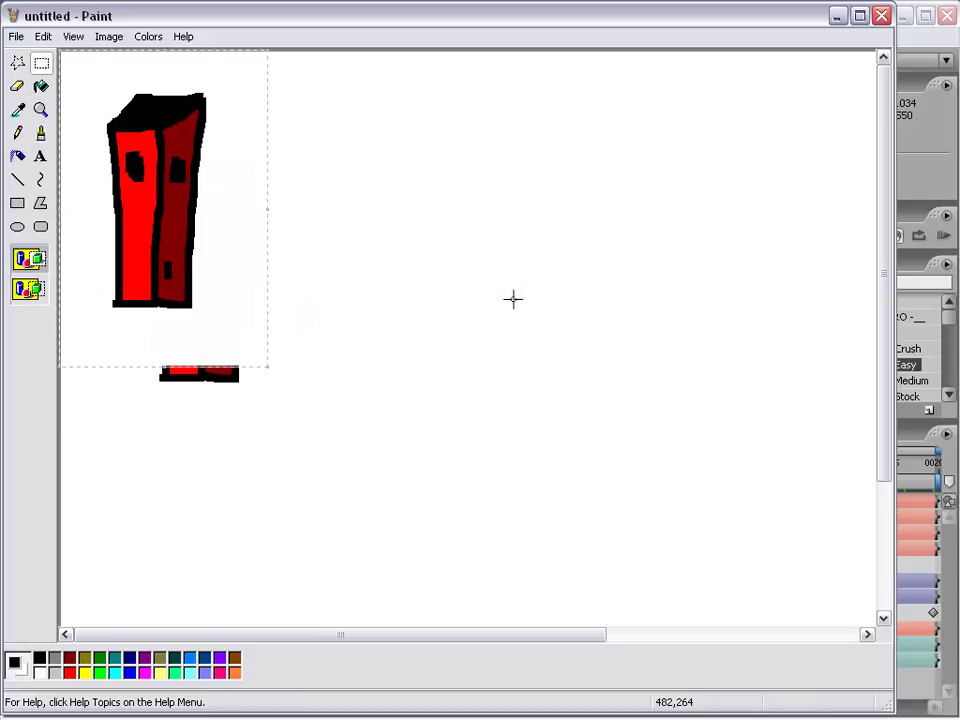
mouse_move(176, 182)
mouse_down()
mouse_move(399, 216)
mouse_move(412, 202)
mouse_up()
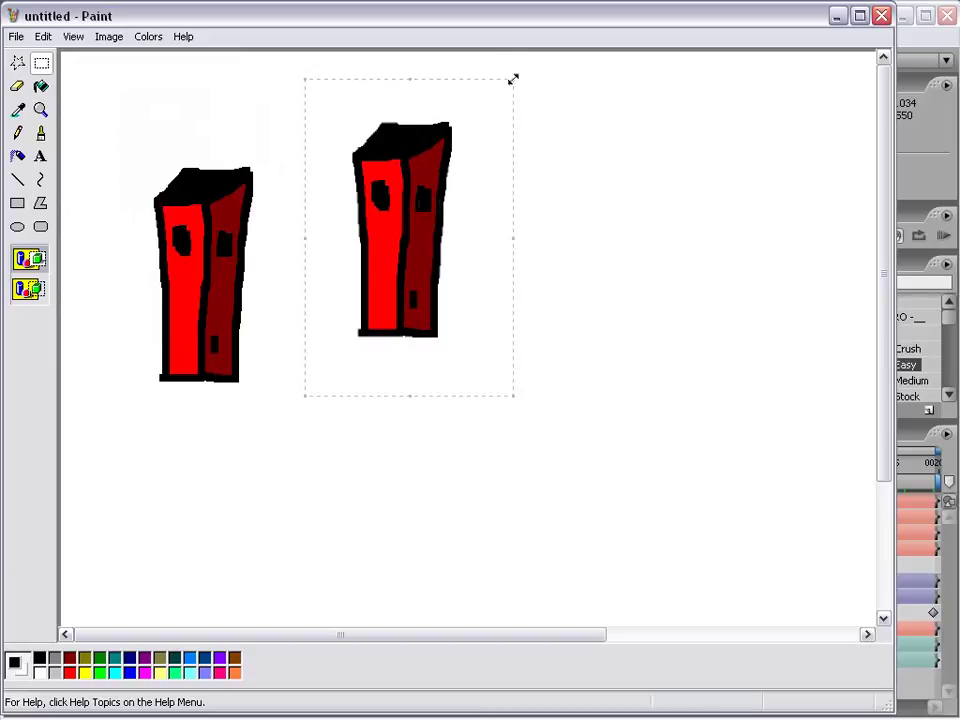
drag(512, 79, 418, 197)
drag(362, 281, 315, 240)
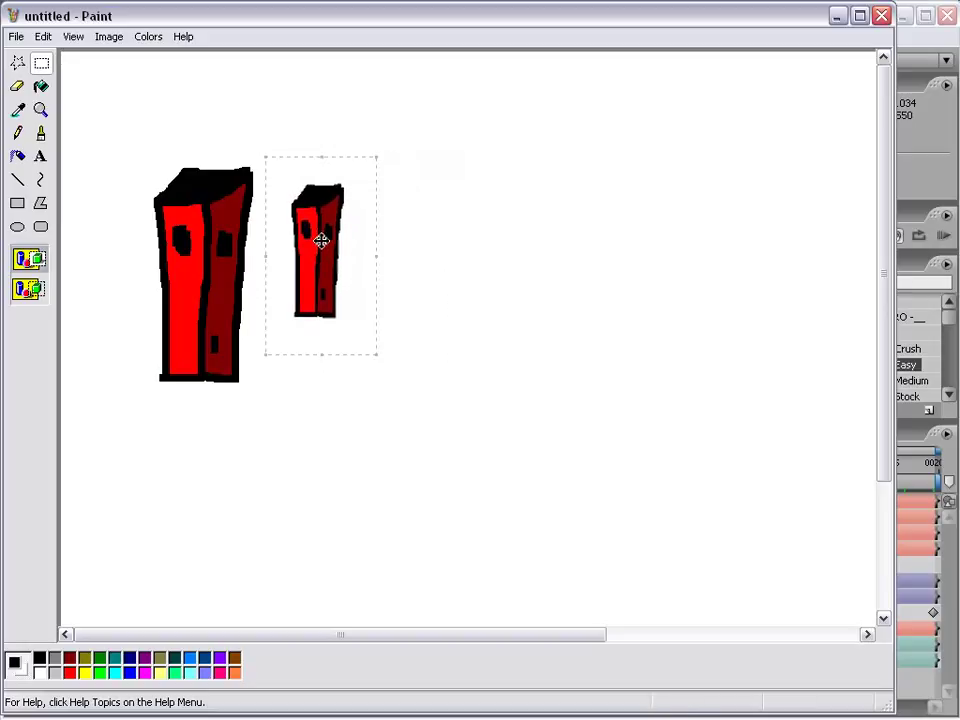
click(439, 242)
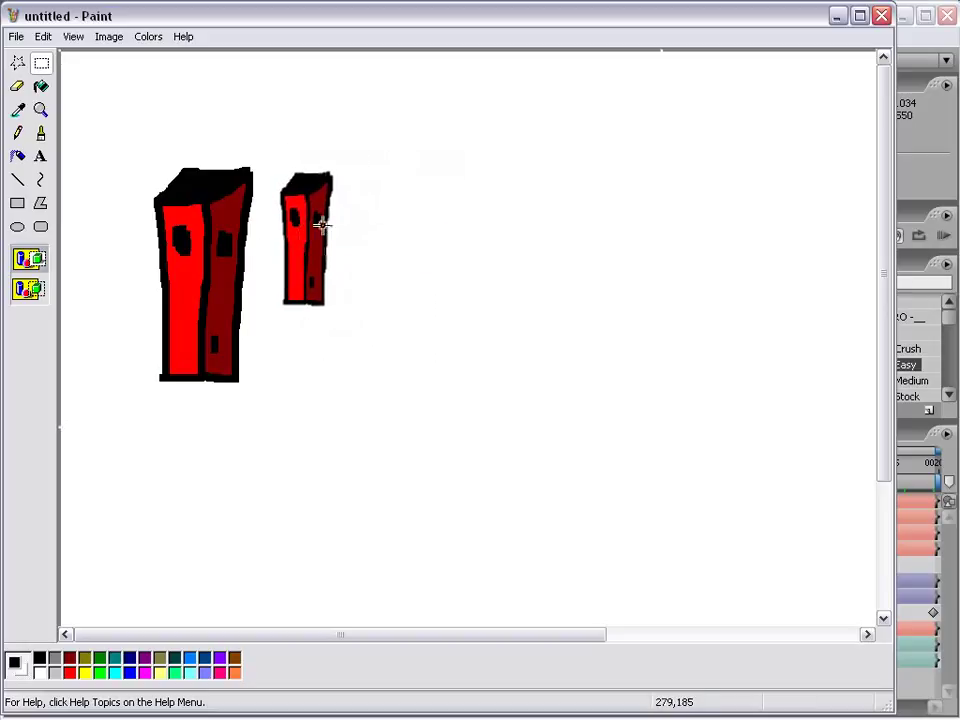
Add an even smaller copy further right and save the drawing under a new name
drag(367, 153, 269, 326)
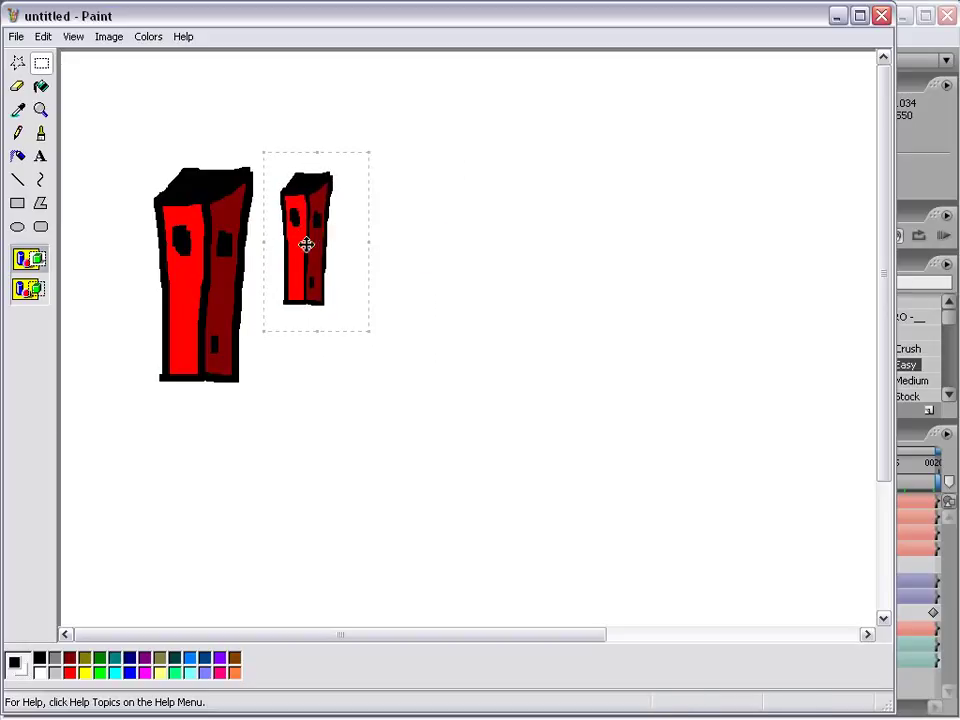
drag(306, 244, 332, 242)
key(ctrl+z)
drag(349, 160, 282, 286)
key(ctrl+c)
key(ctrl+v)
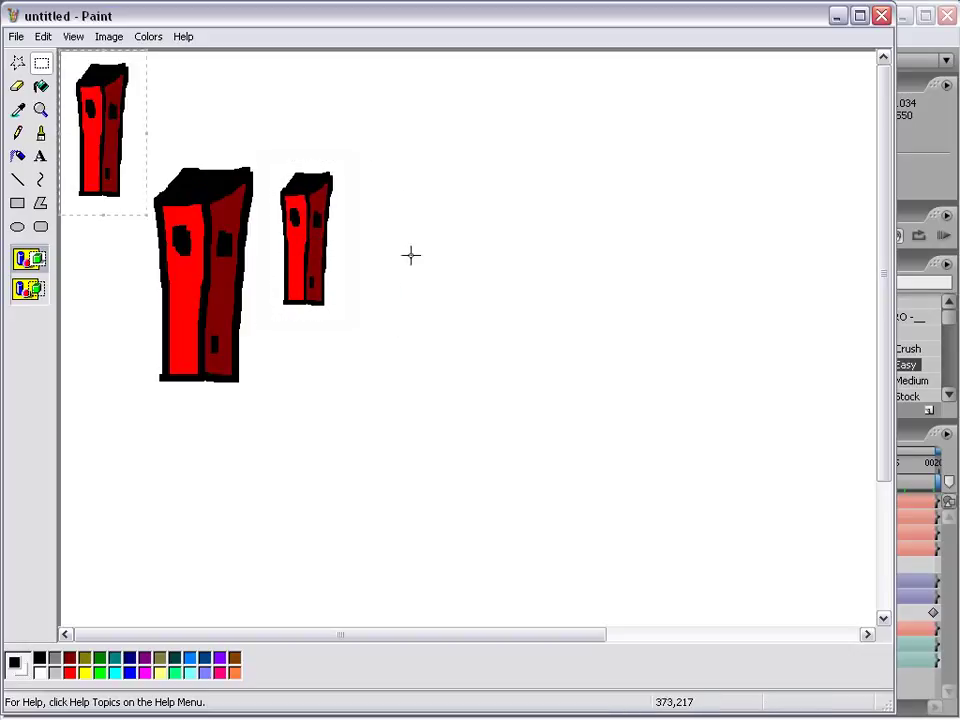
drag(98, 105, 420, 175)
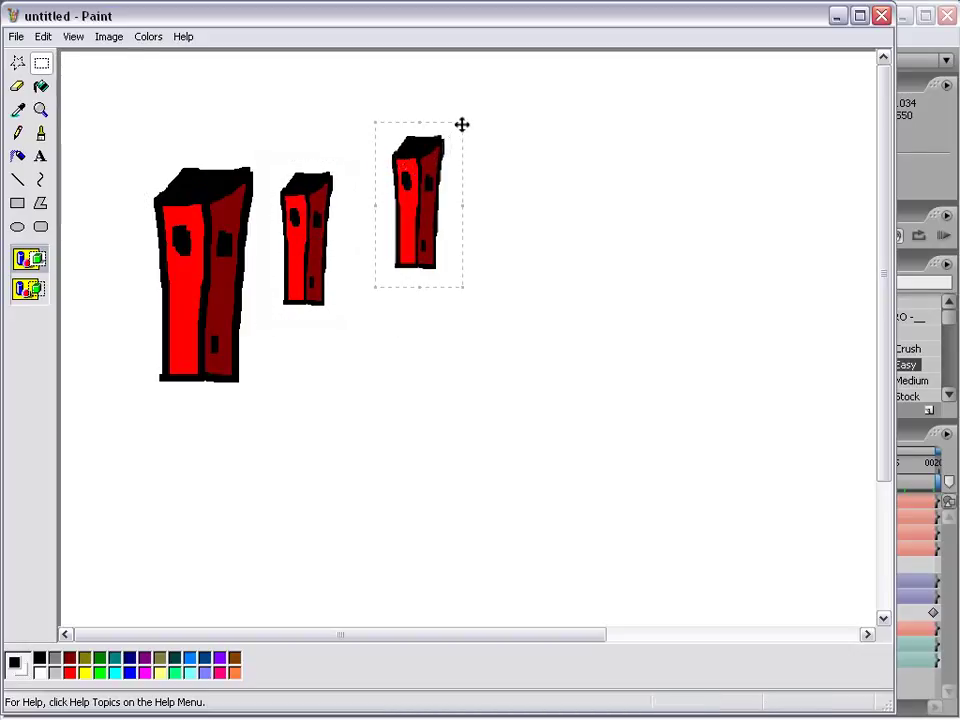
drag(463, 122, 422, 183)
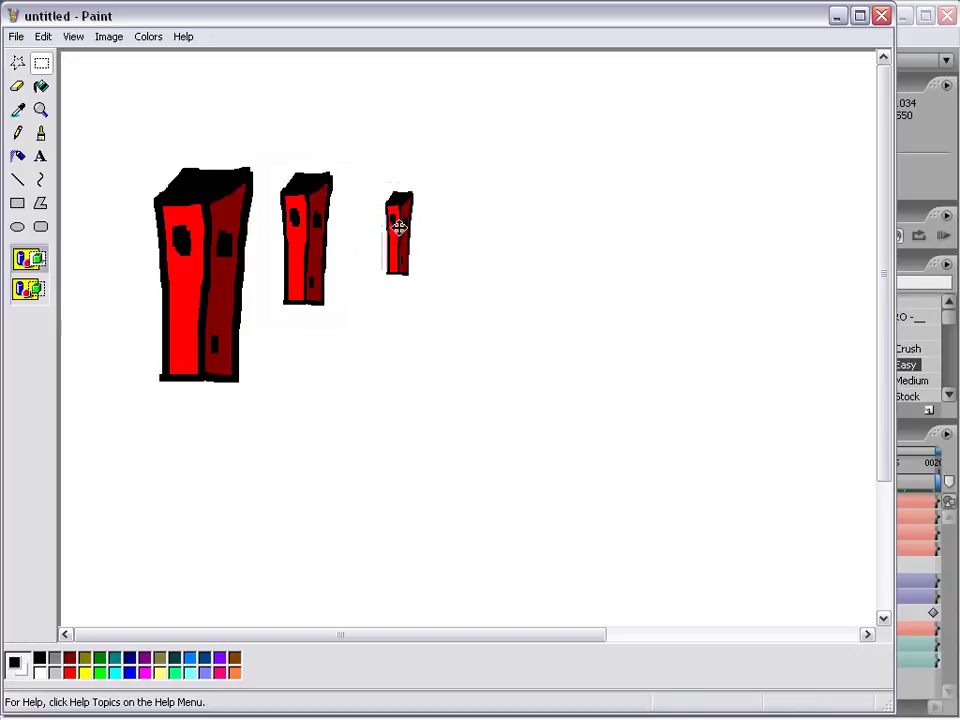
mouse_move(396, 227)
mouse_down()
mouse_move(381, 223)
mouse_move(375, 253)
mouse_move(424, 242)
mouse_move(421, 234)
mouse_up()
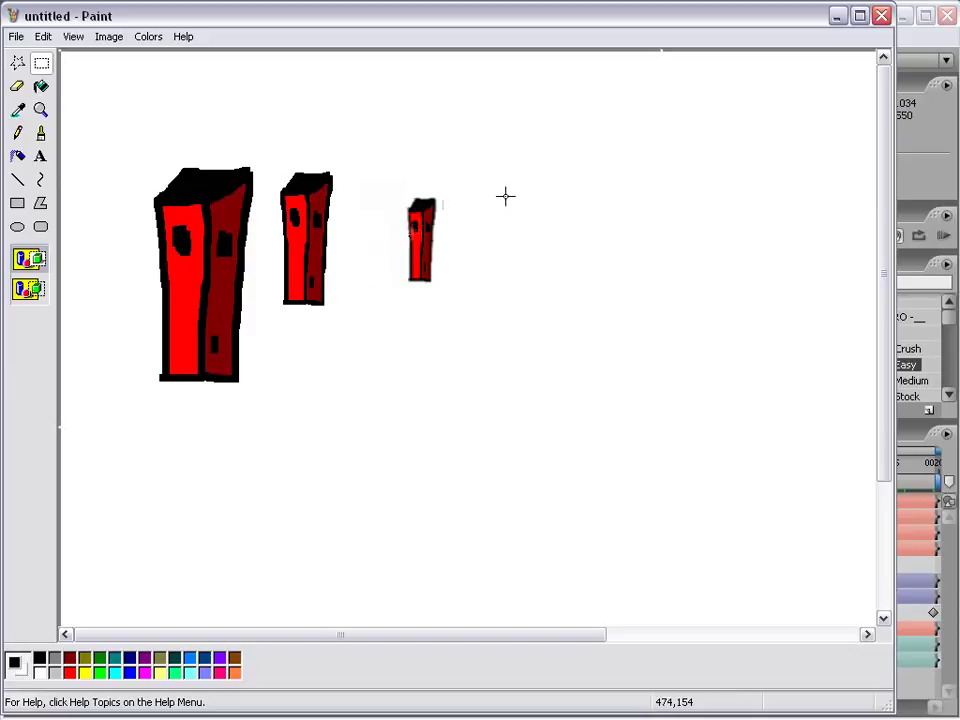
click(16, 36)
click(38, 104)
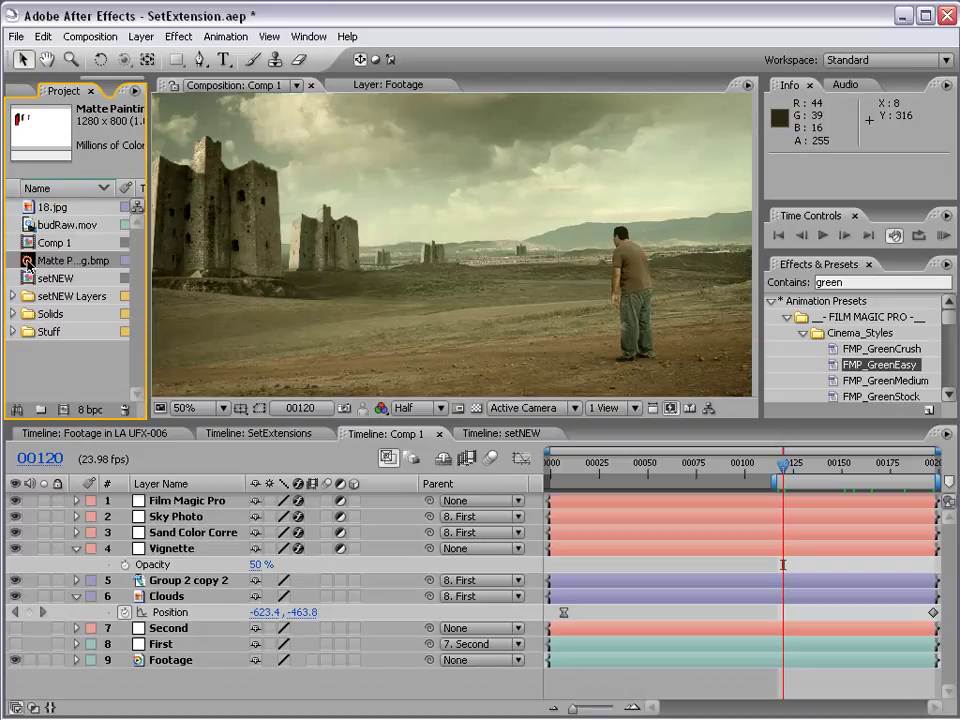
Preview Matte Painting.bmp, hide the castle layer, and drag the bitmap into Comp 1 as top layer
double_click(60, 260)
key(comma)
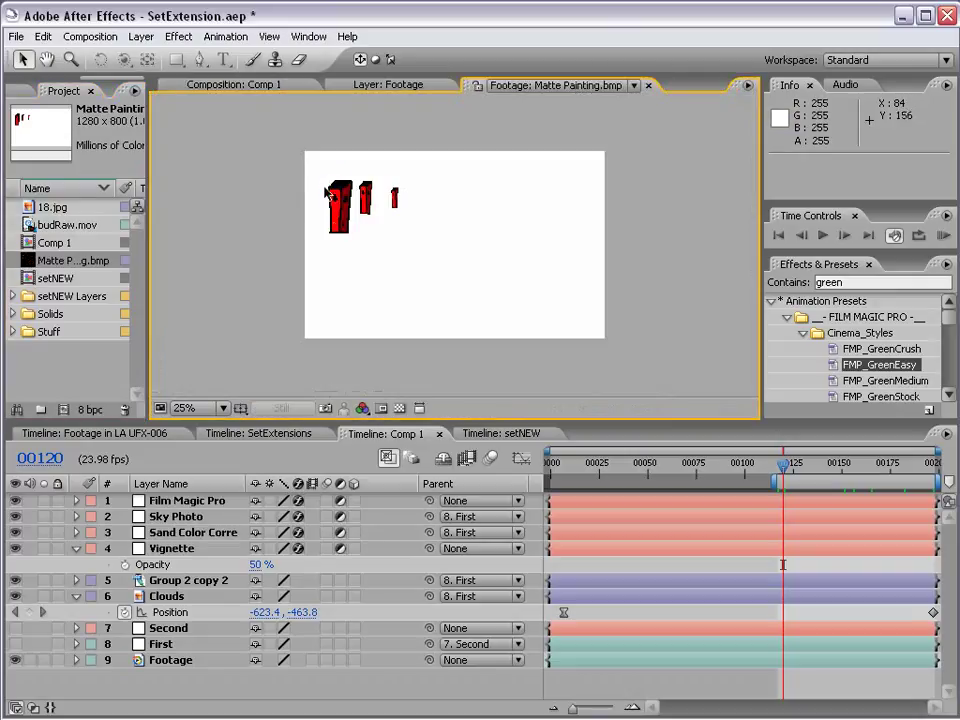
click(238, 85)
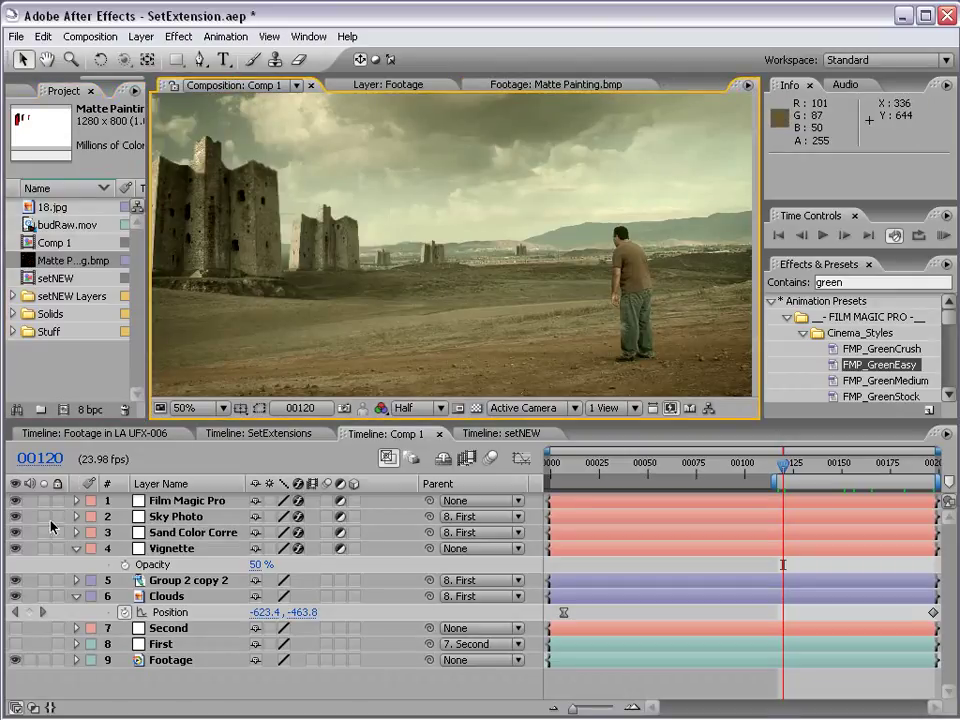
click(15, 580)
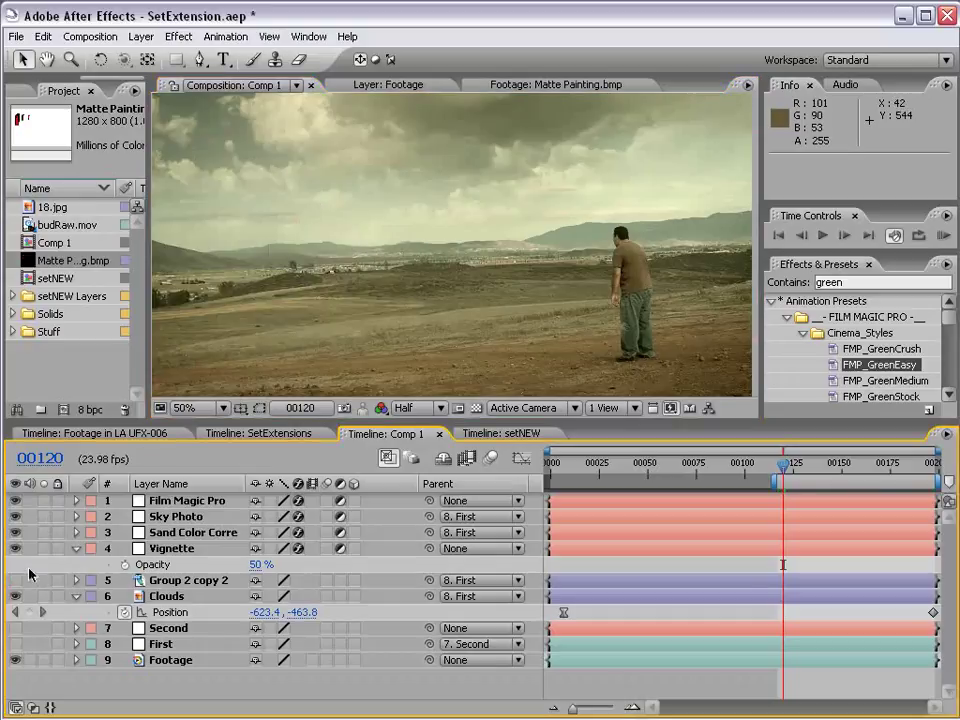
click(76, 548)
drag(70, 260, 414, 242)
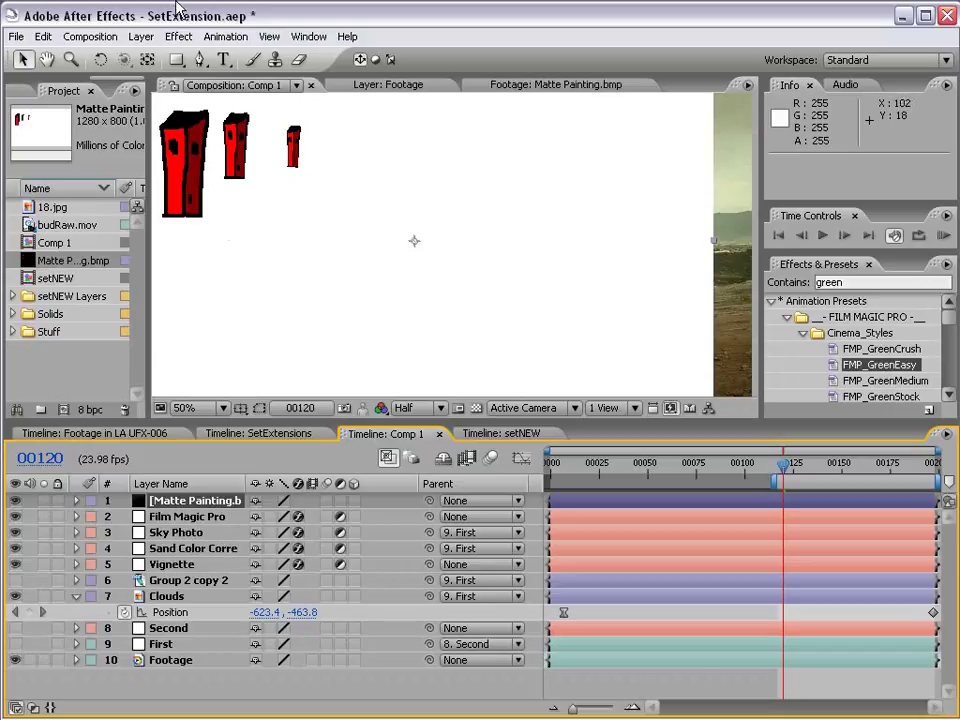
Apply Luma Key to the matte layer with Key Out Brighter and threshold 91
click(179, 36)
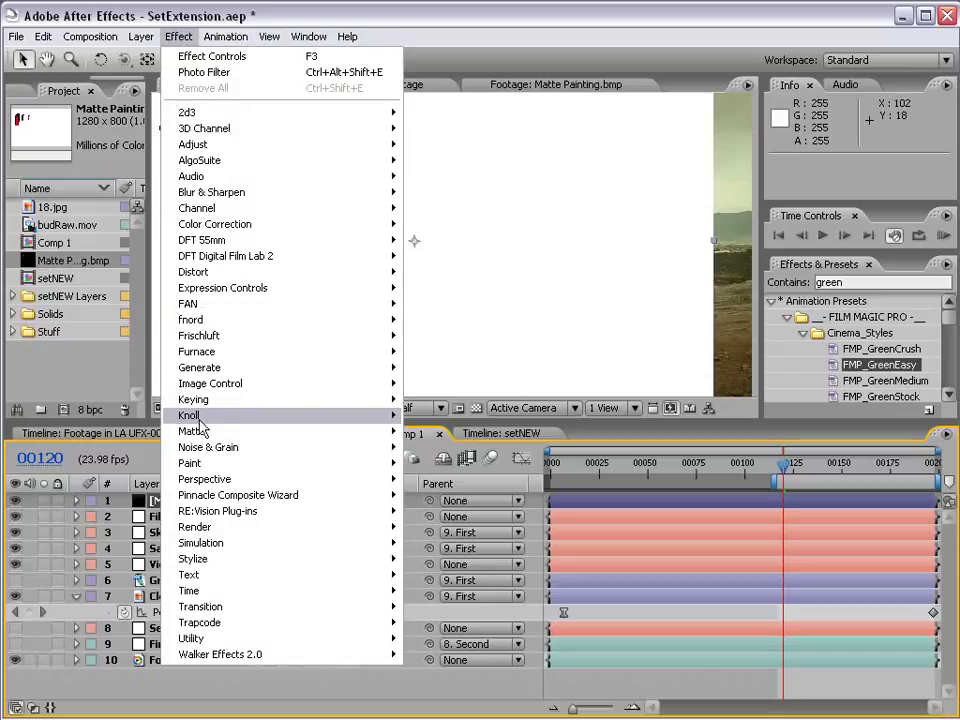
mouse_move(193, 399)
click(467, 543)
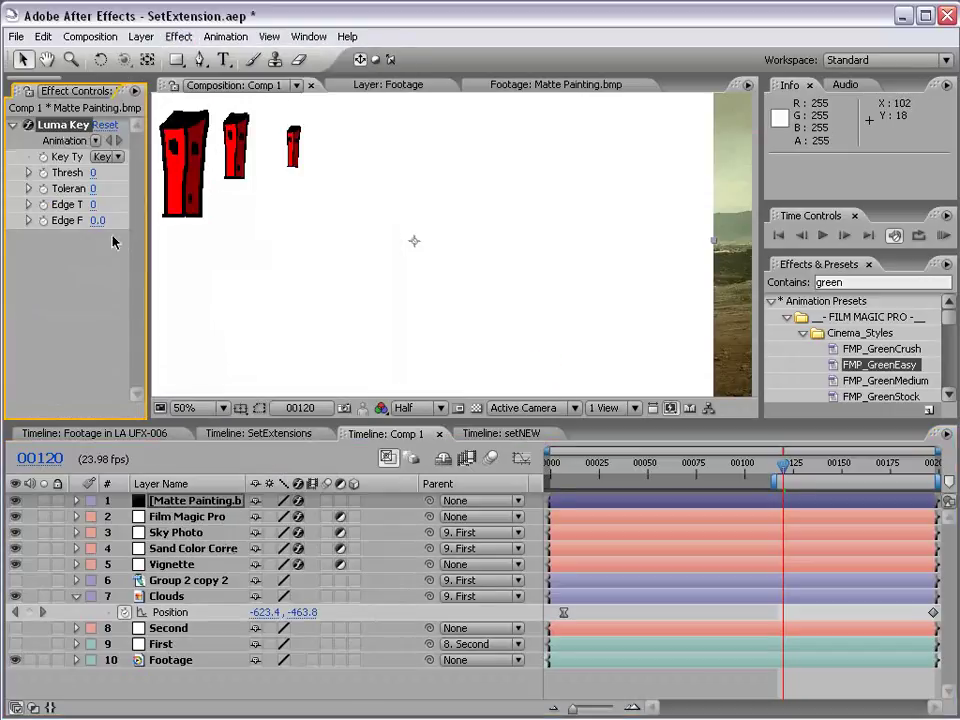
drag(146, 166, 254, 166)
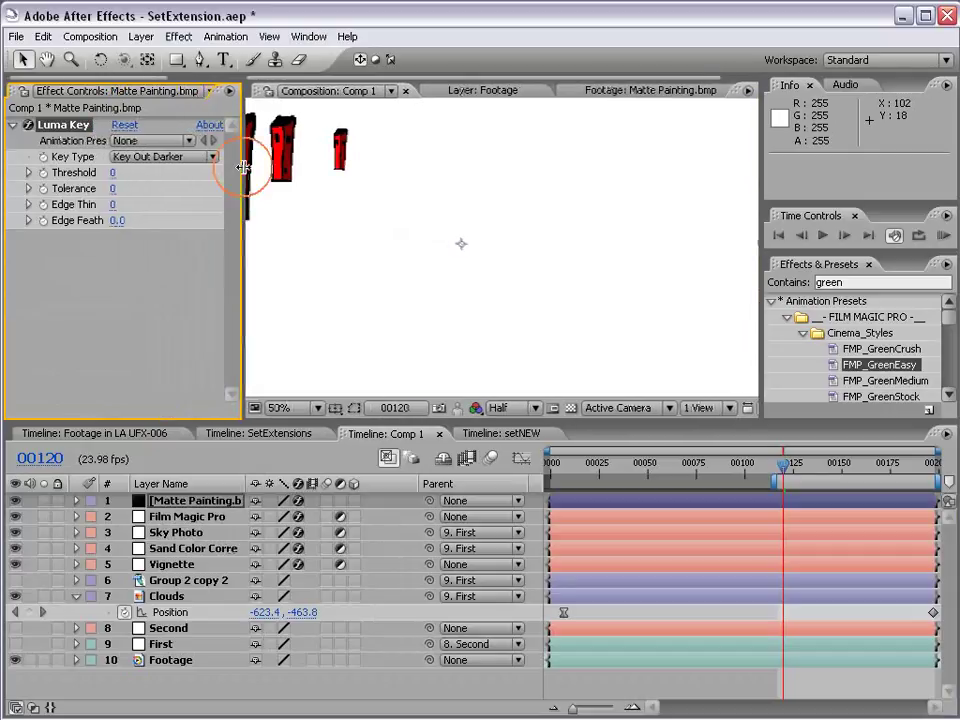
click(189, 157)
click(199, 141)
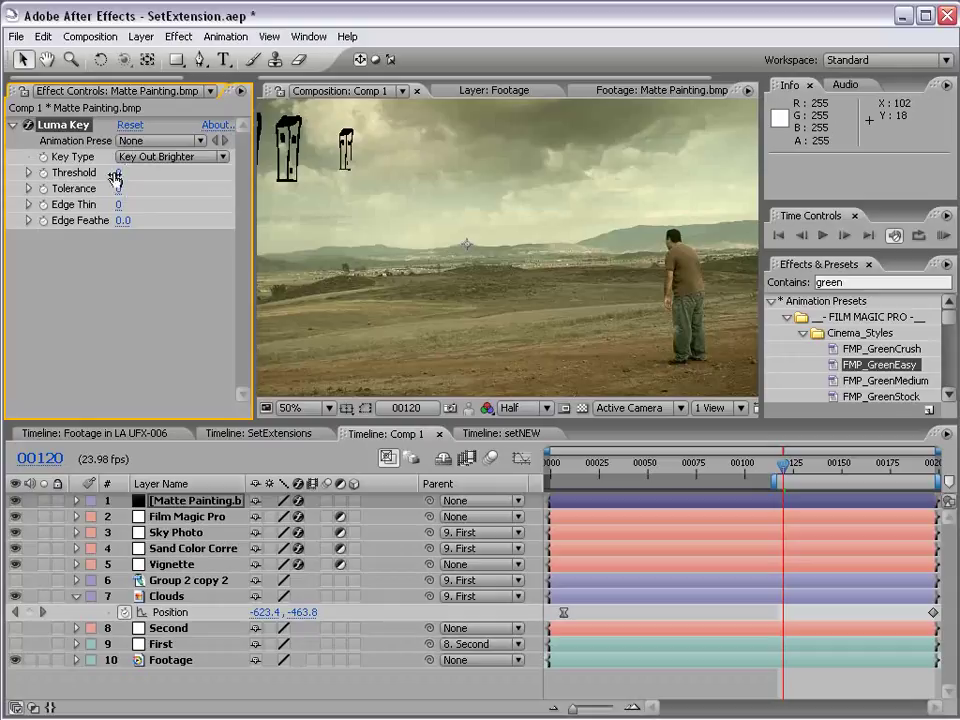
drag(118, 172, 190, 174)
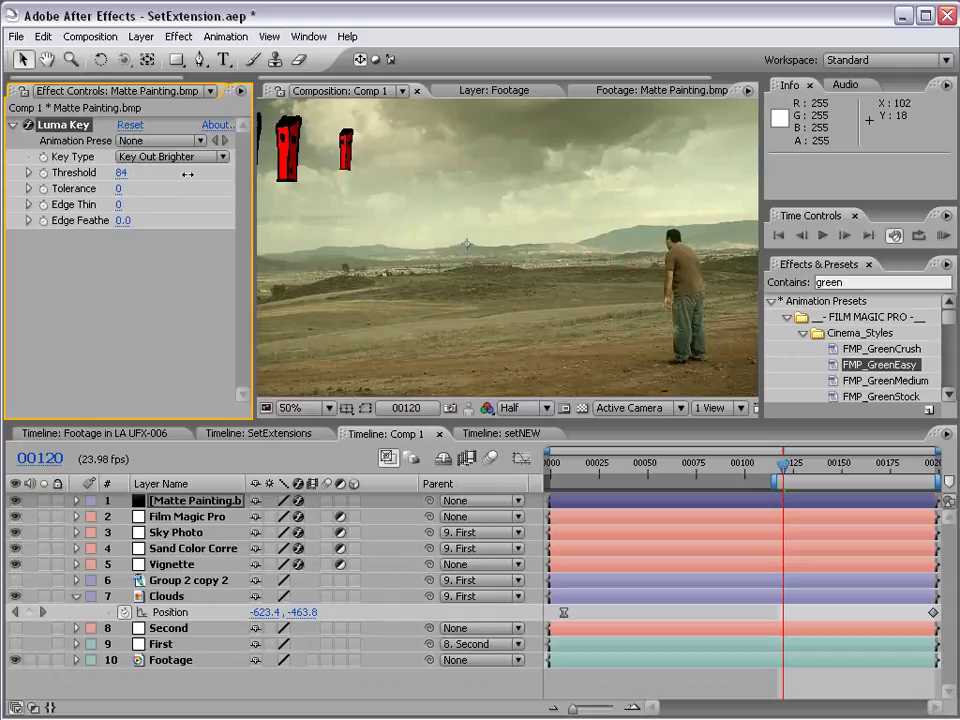
Move the red towers down onto the left desert horizon in the maximized viewer
key(h)
drag(304, 177, 427, 244)
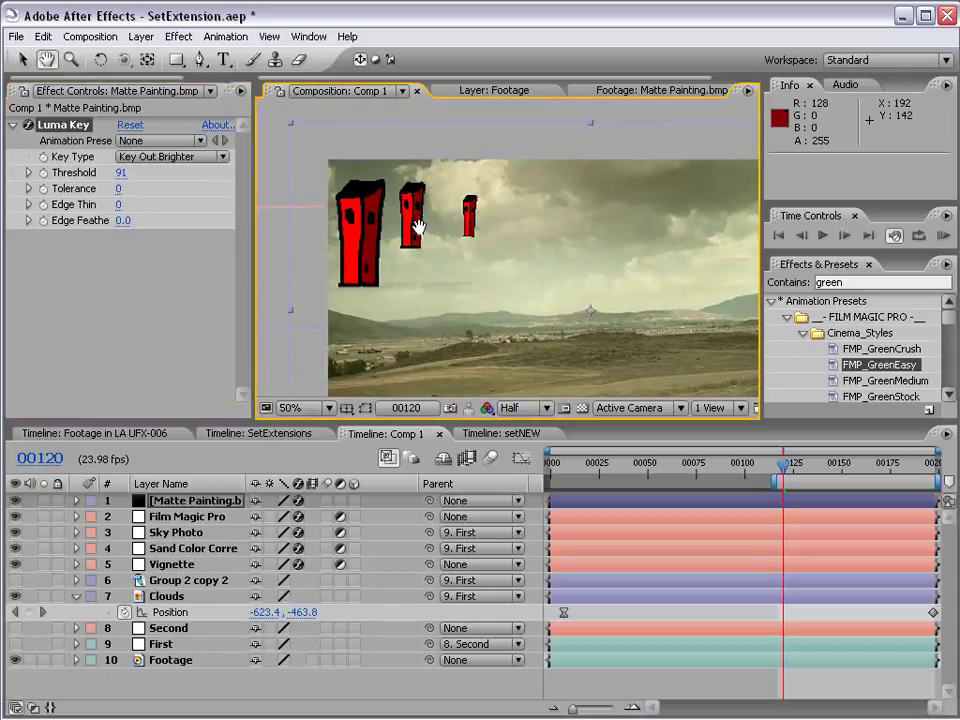
key(grave)
mouse_move(345, 372)
mouse_down()
mouse_move(433, 453)
mouse_move(416, 491)
mouse_up()
key(v)
mouse_move(604, 473)
mouse_down()
mouse_move(454, 430)
mouse_move(453, 418)
mouse_up()
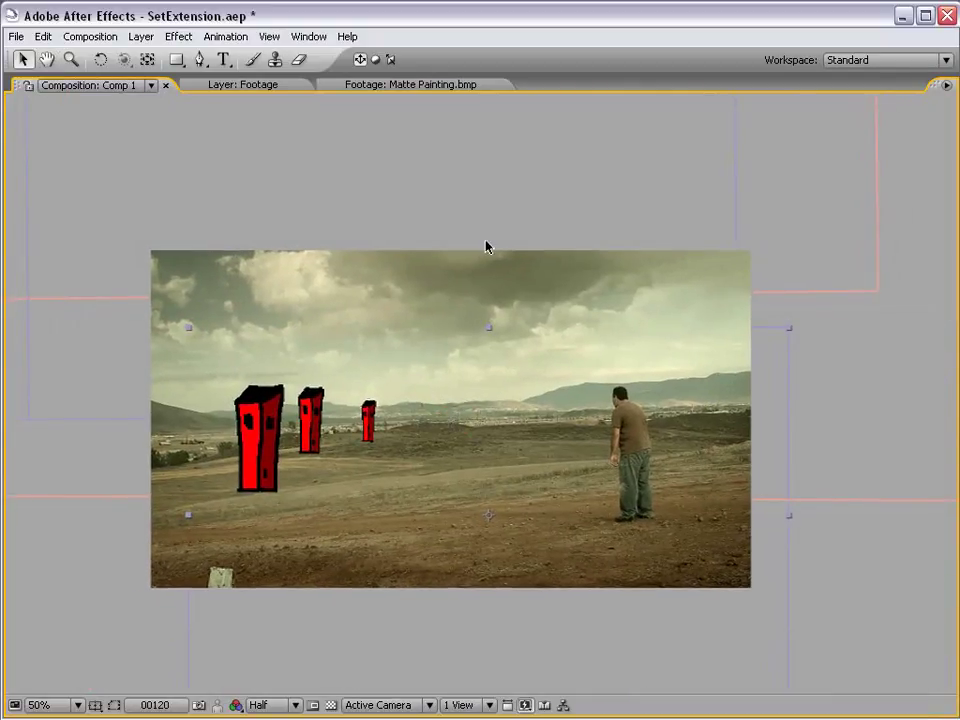
key(grave)
key(comma)
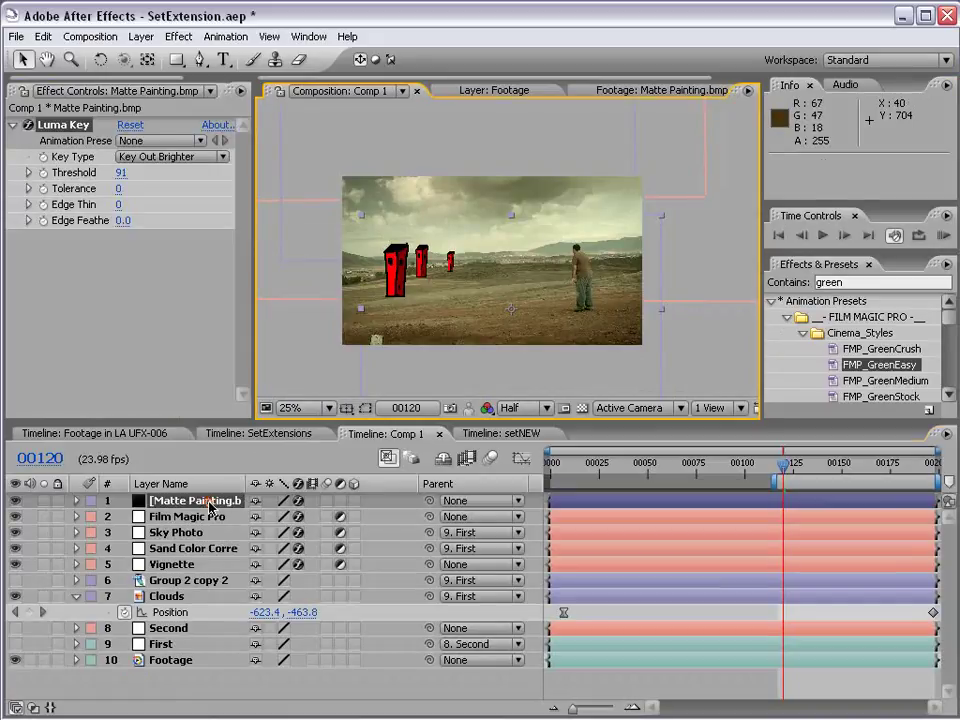
Parent the matte layer to the footage and preview the motion up to frame 00177
mouse_move(429, 500)
mouse_down()
mouse_move(165, 660)
mouse_move(160, 644)
mouse_up()
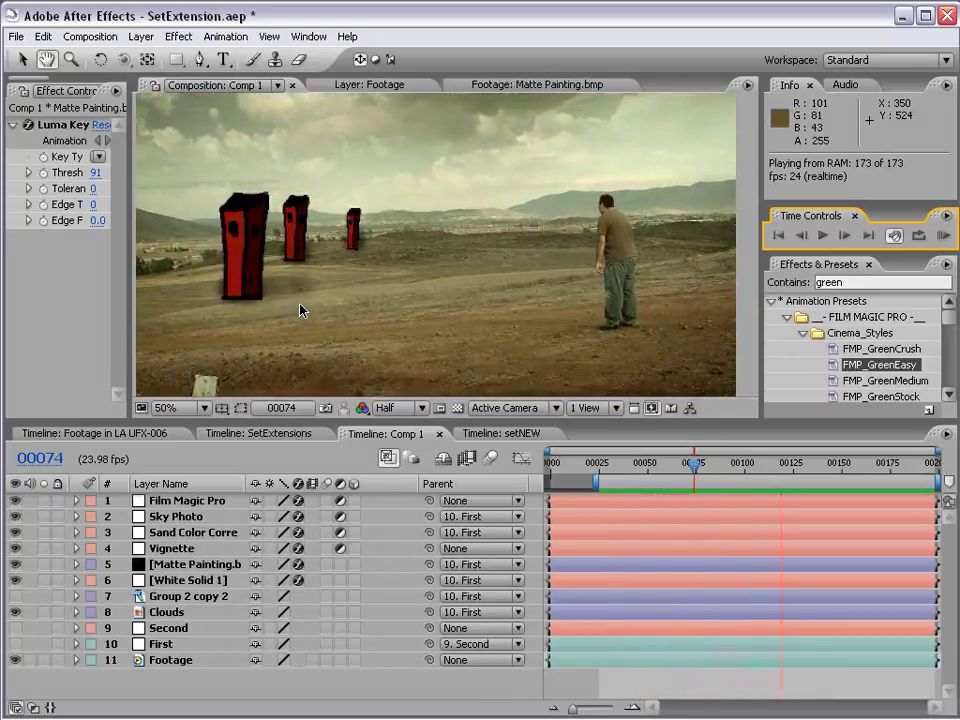
click(300, 310)
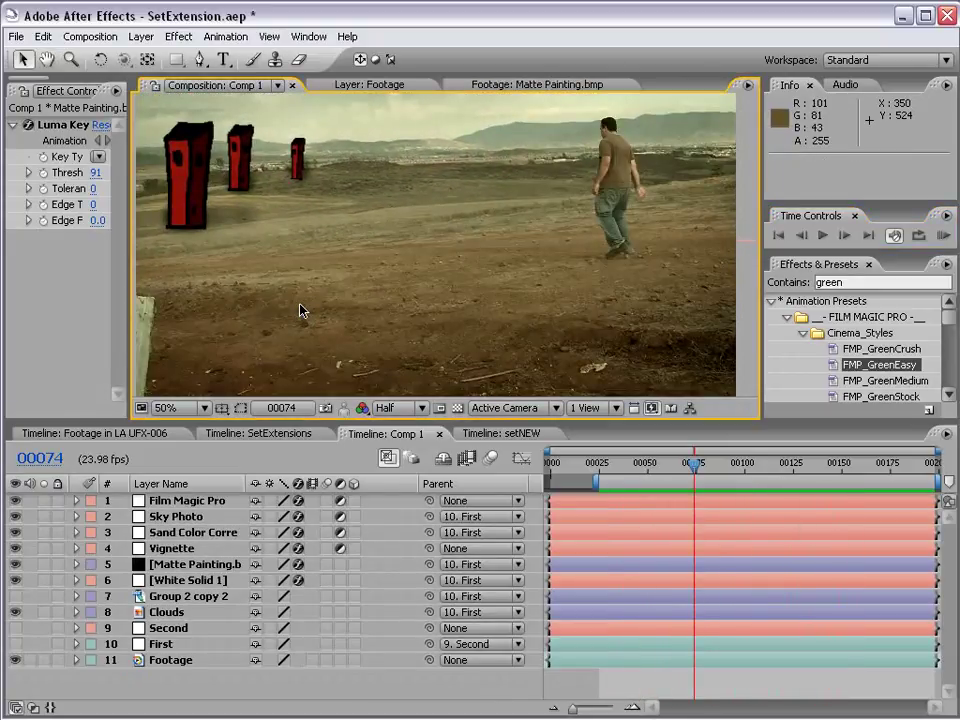
drag(857, 467, 895, 468)
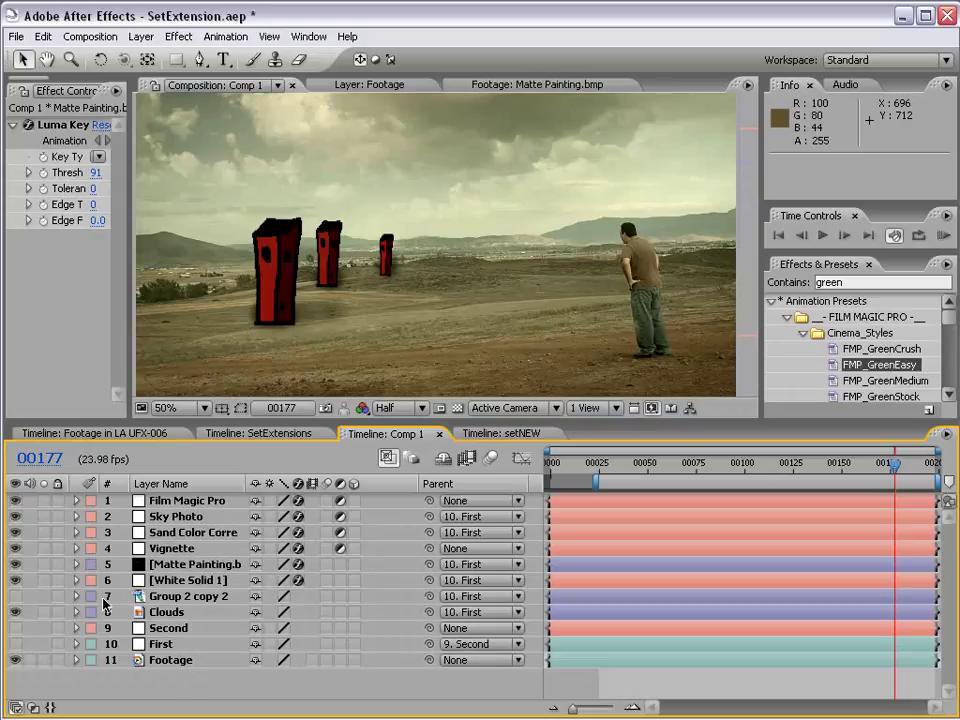
Show the castle layers, hide the matte and white solid, and start the work area at 00103
drag(15, 596, 15, 612)
drag(15, 564, 15, 580)
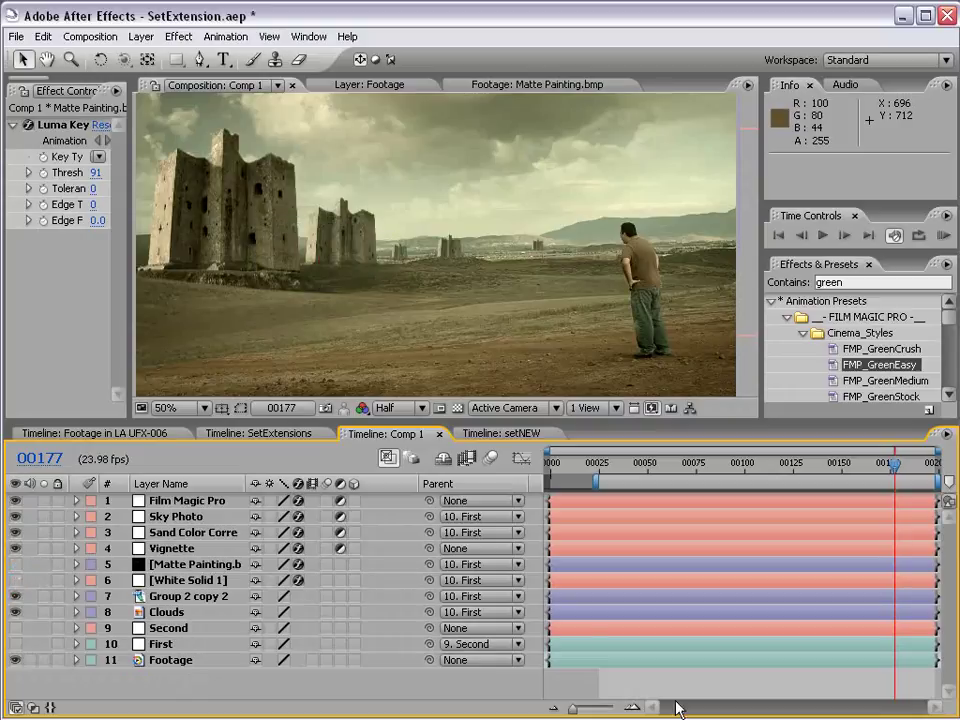
click(751, 462)
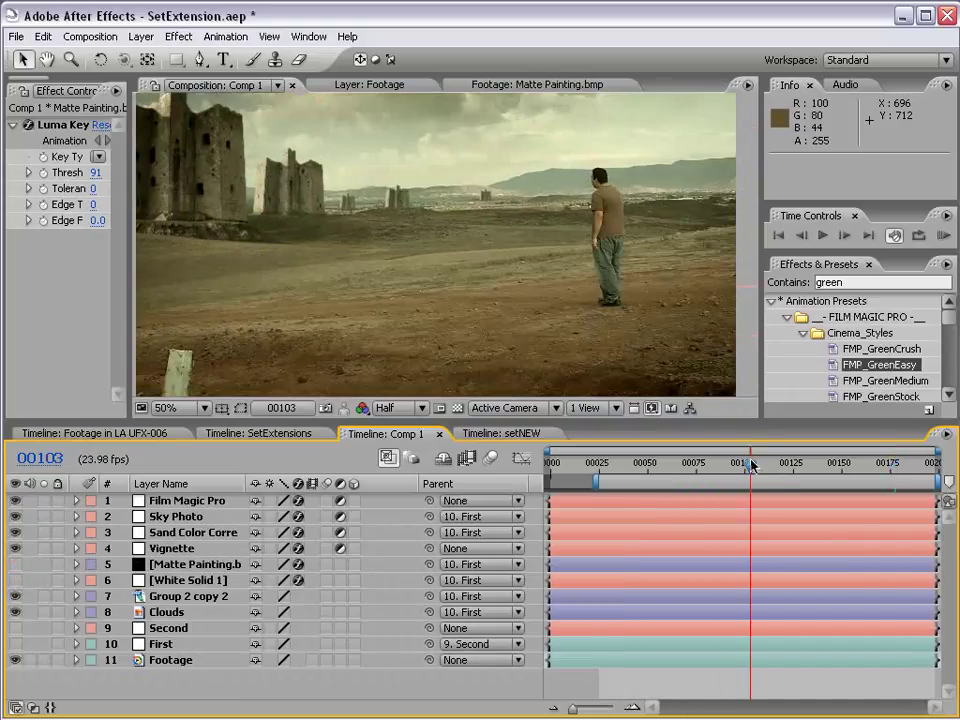
key(b)
key(KP_0)
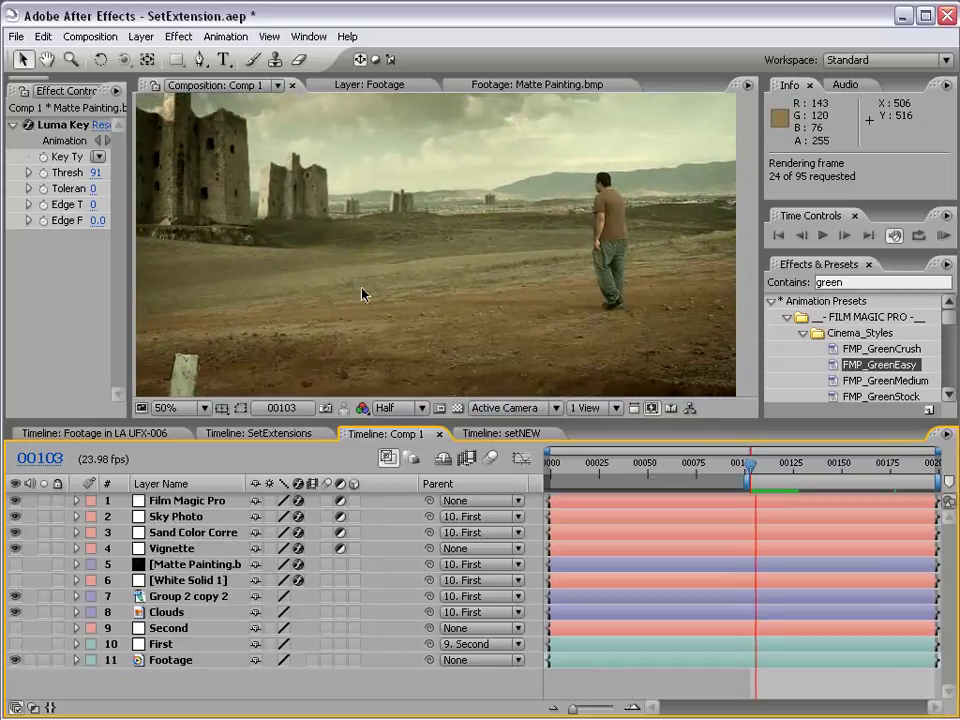
key(comma)
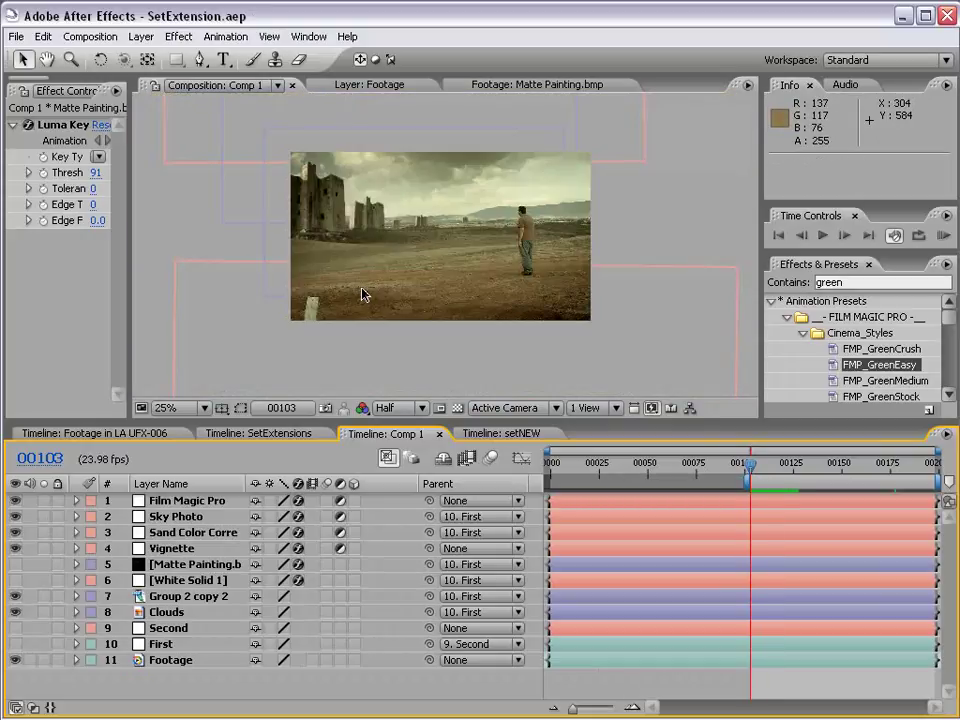
Zoom the comp view back in and drag the Timeline divider down to heighten the viewer
key(period)
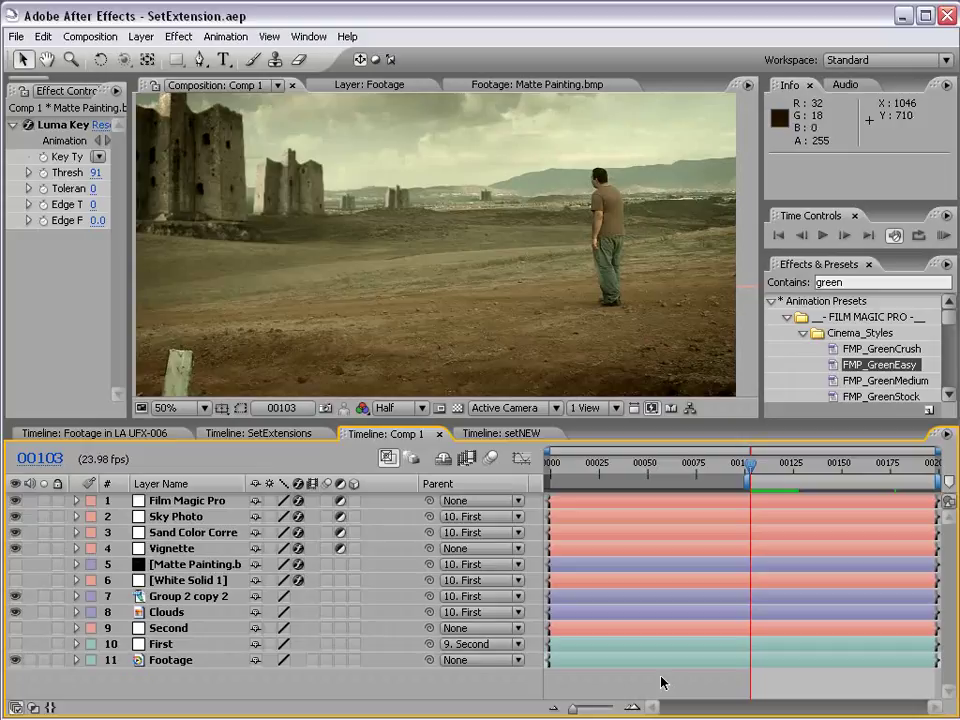
drag(494, 430, 490, 558)
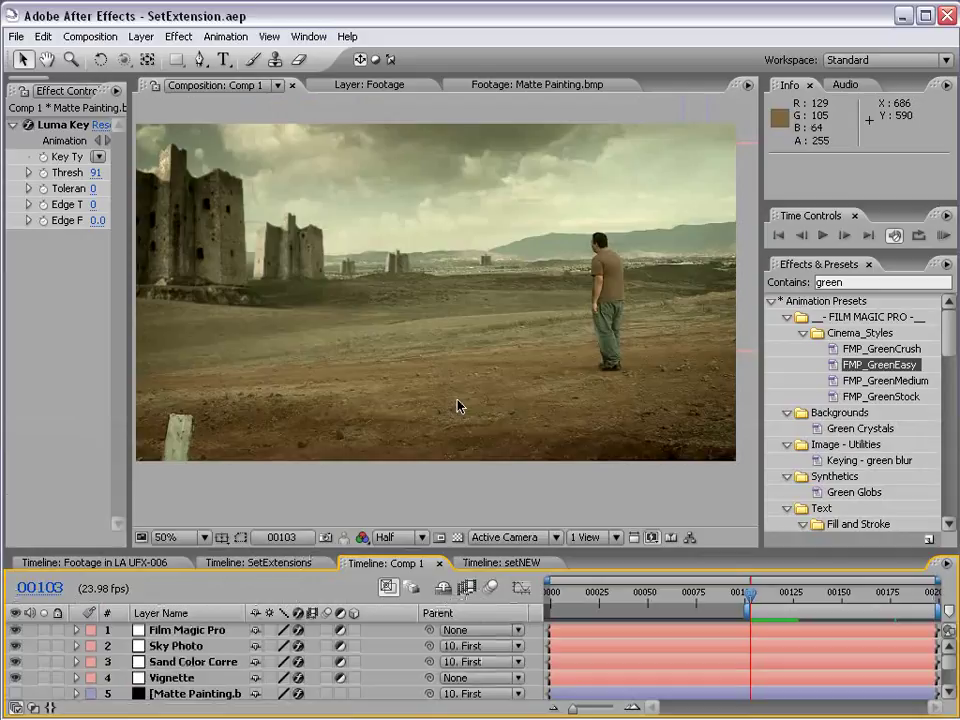